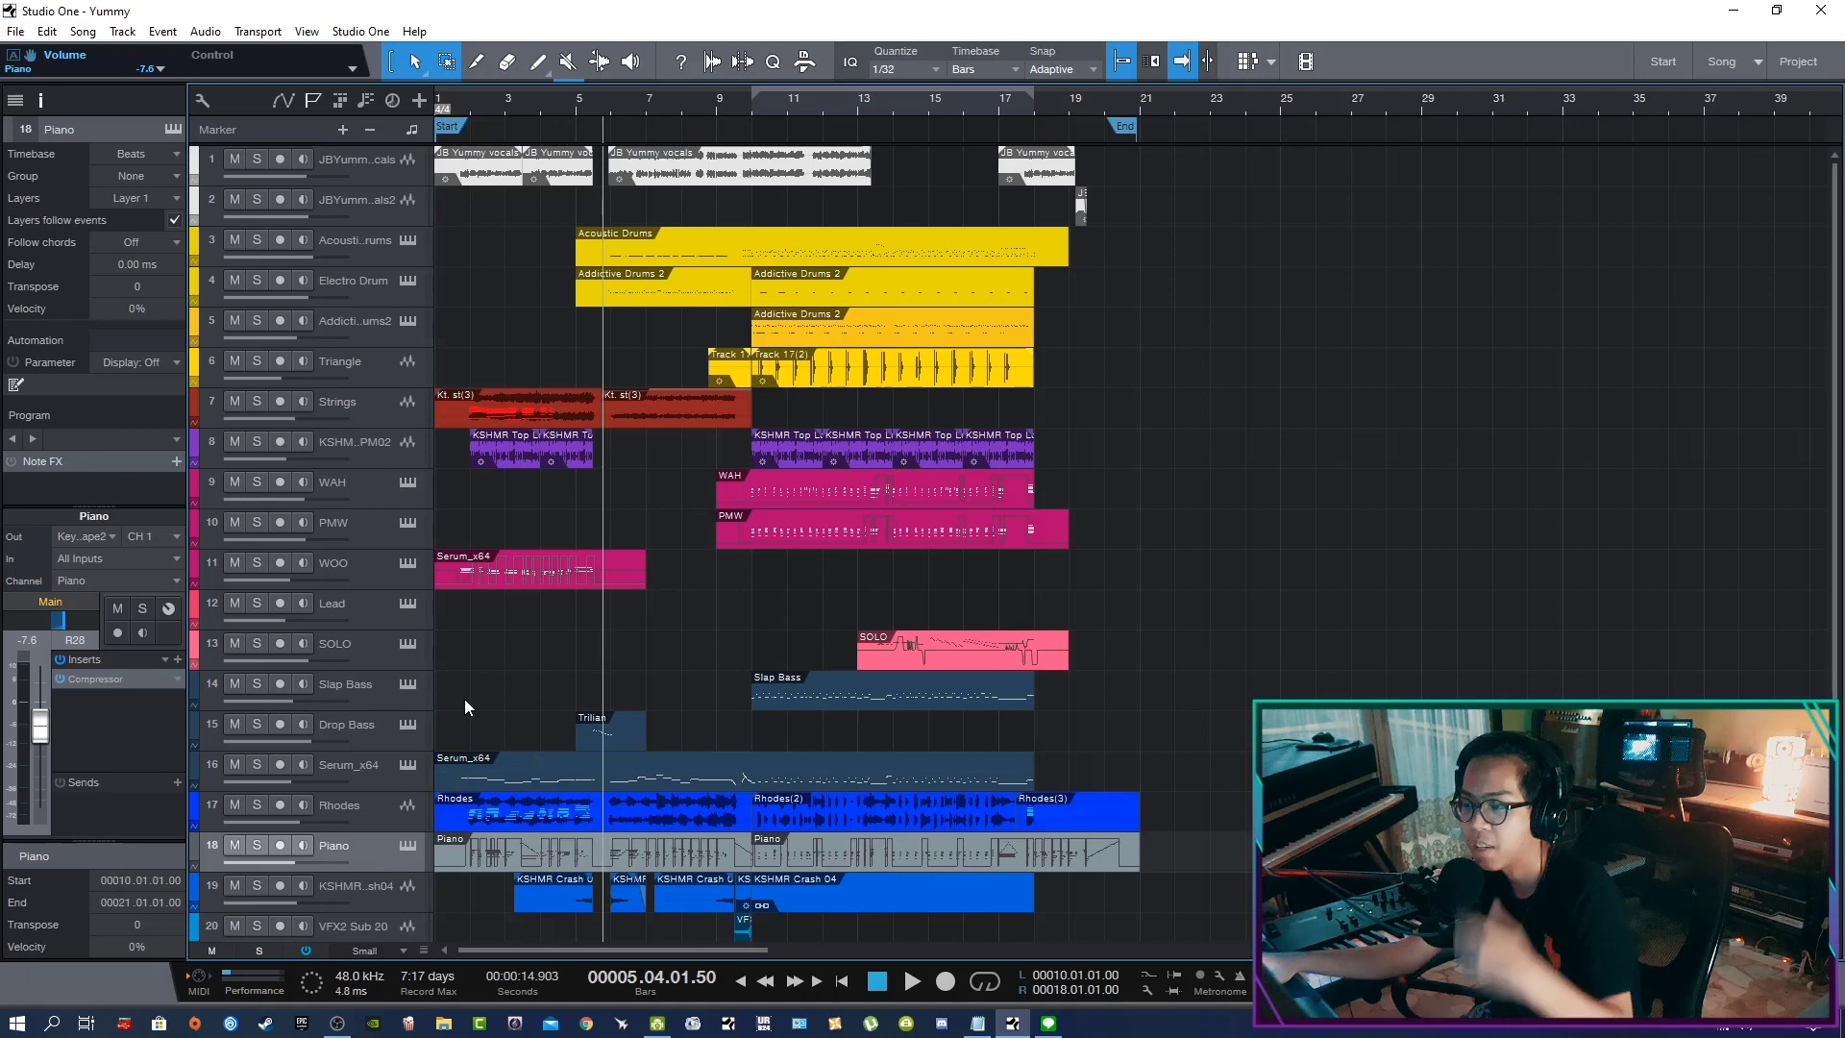
# Play the JB Yummy vocals track in solo from the start of the song, stop playback and clear the solo
pyautogui.press('Home')
pyautogui.press('e')
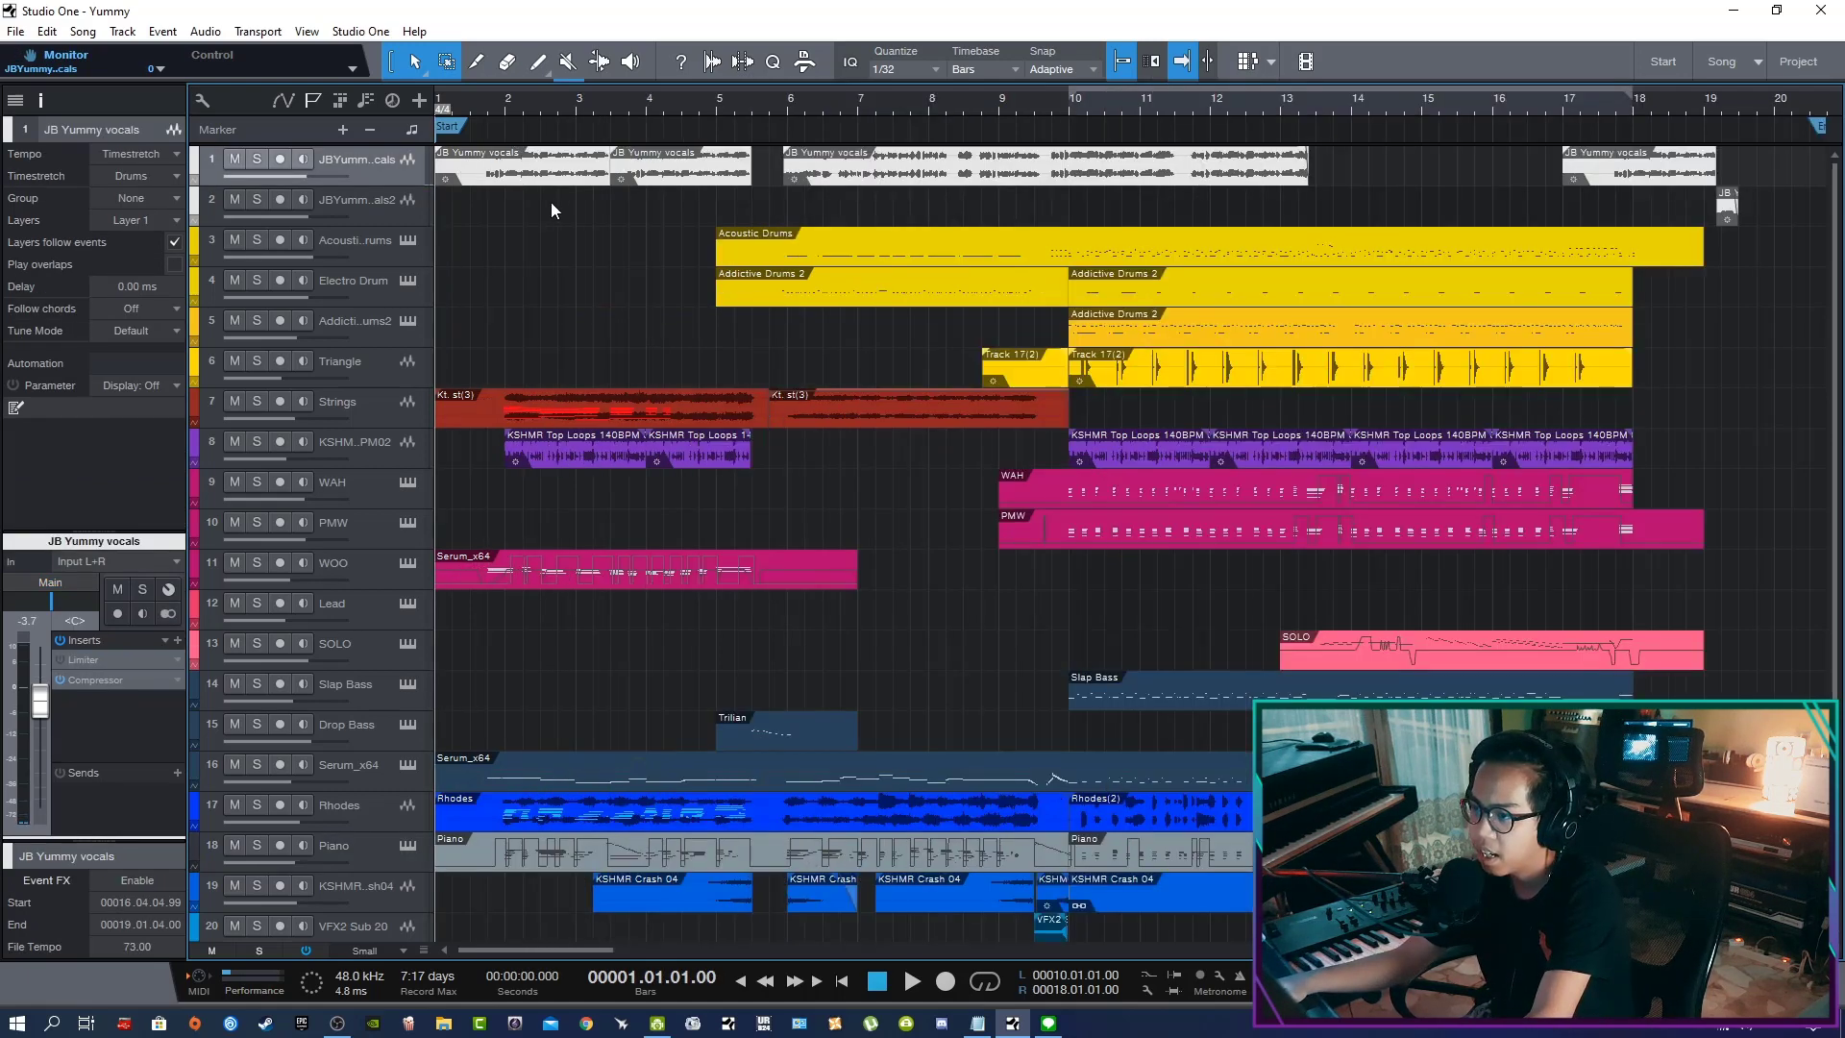
pyautogui.press('s')
pyautogui.press('space')
pyautogui.hotkey('shift', 'e')
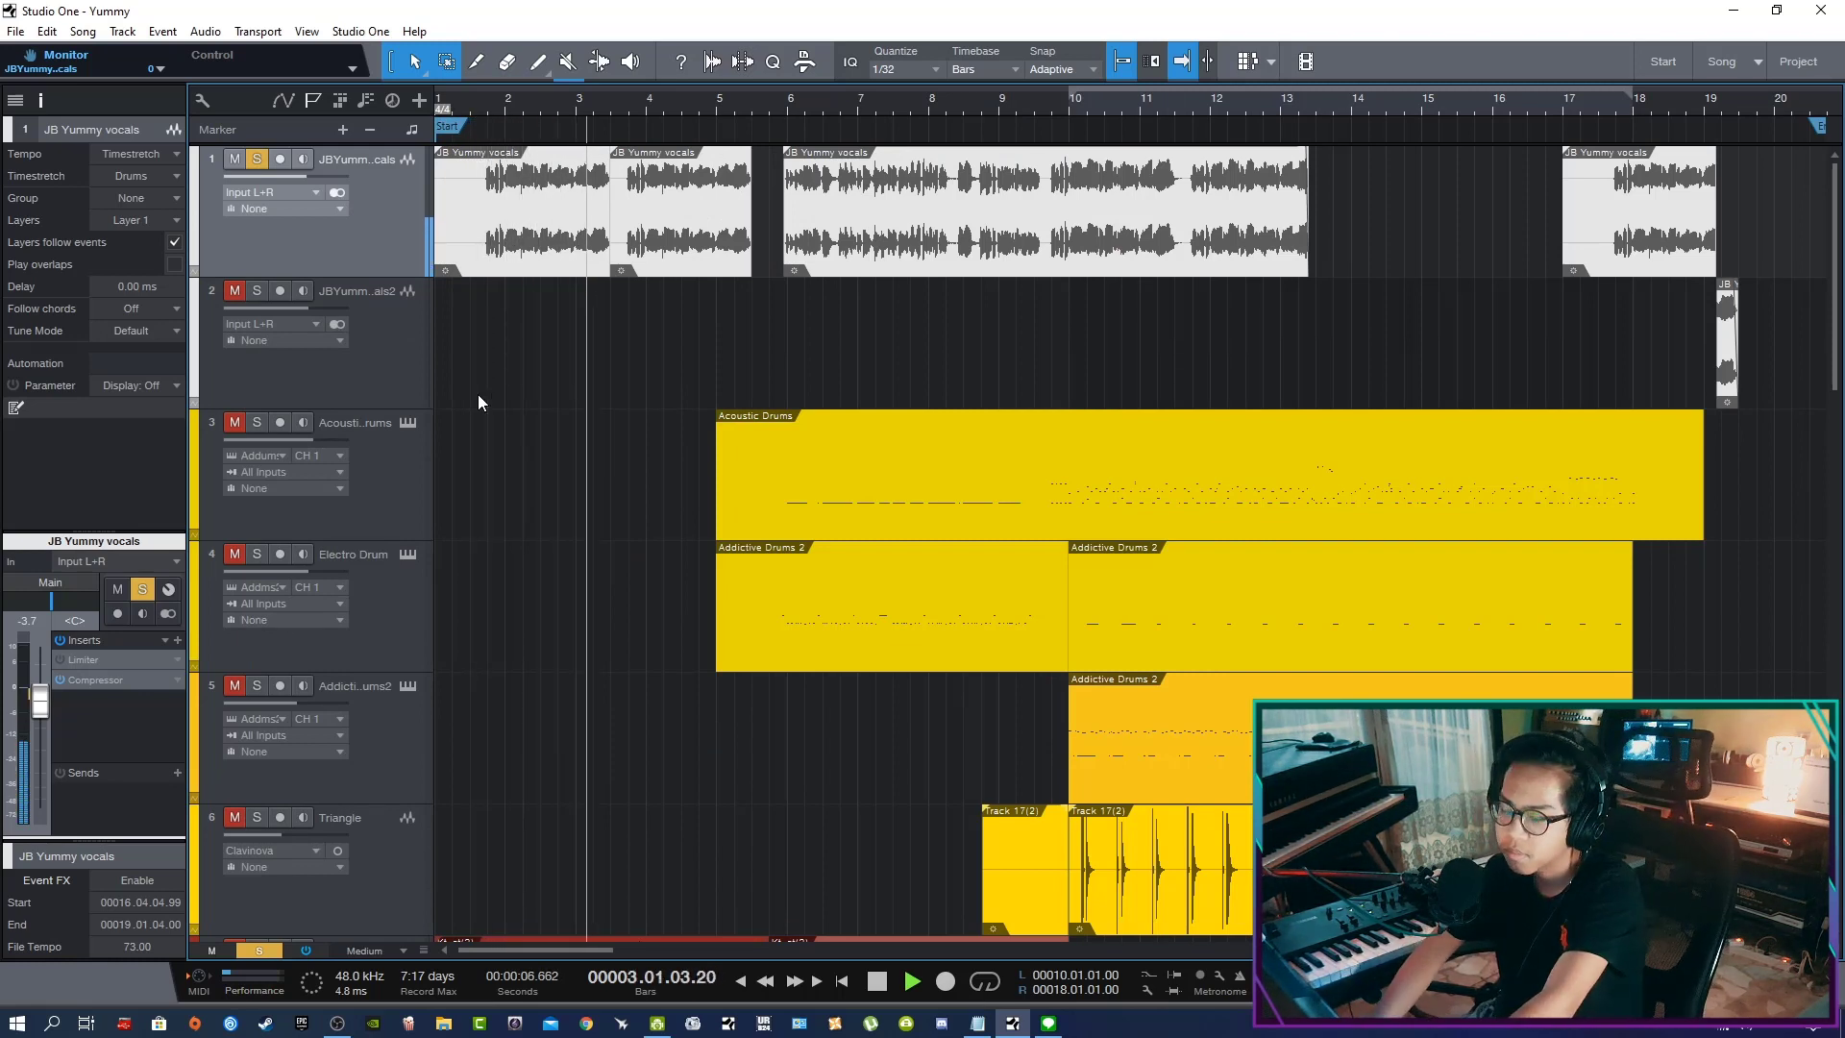
pyautogui.press('space')
pyautogui.press('s')
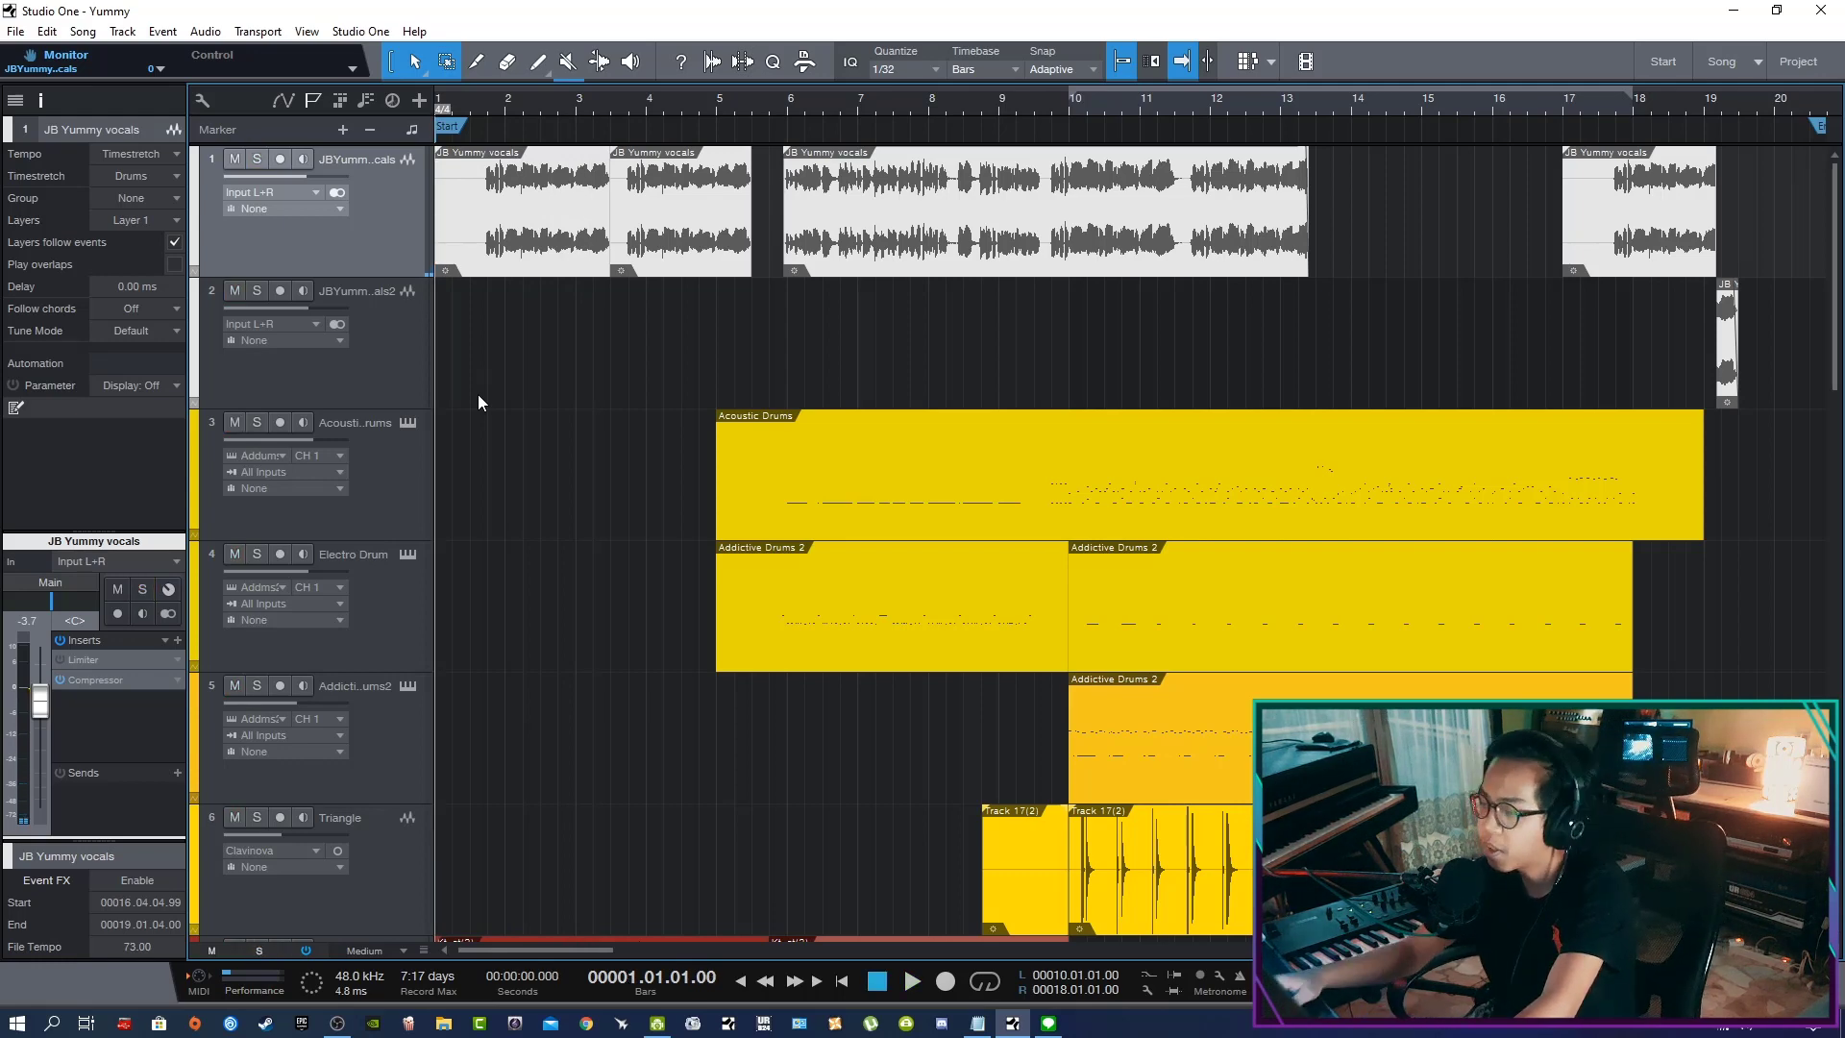
# Select the Acoustic Drums track and set the arrangement's track height to Normal
pyautogui.click(374, 471)
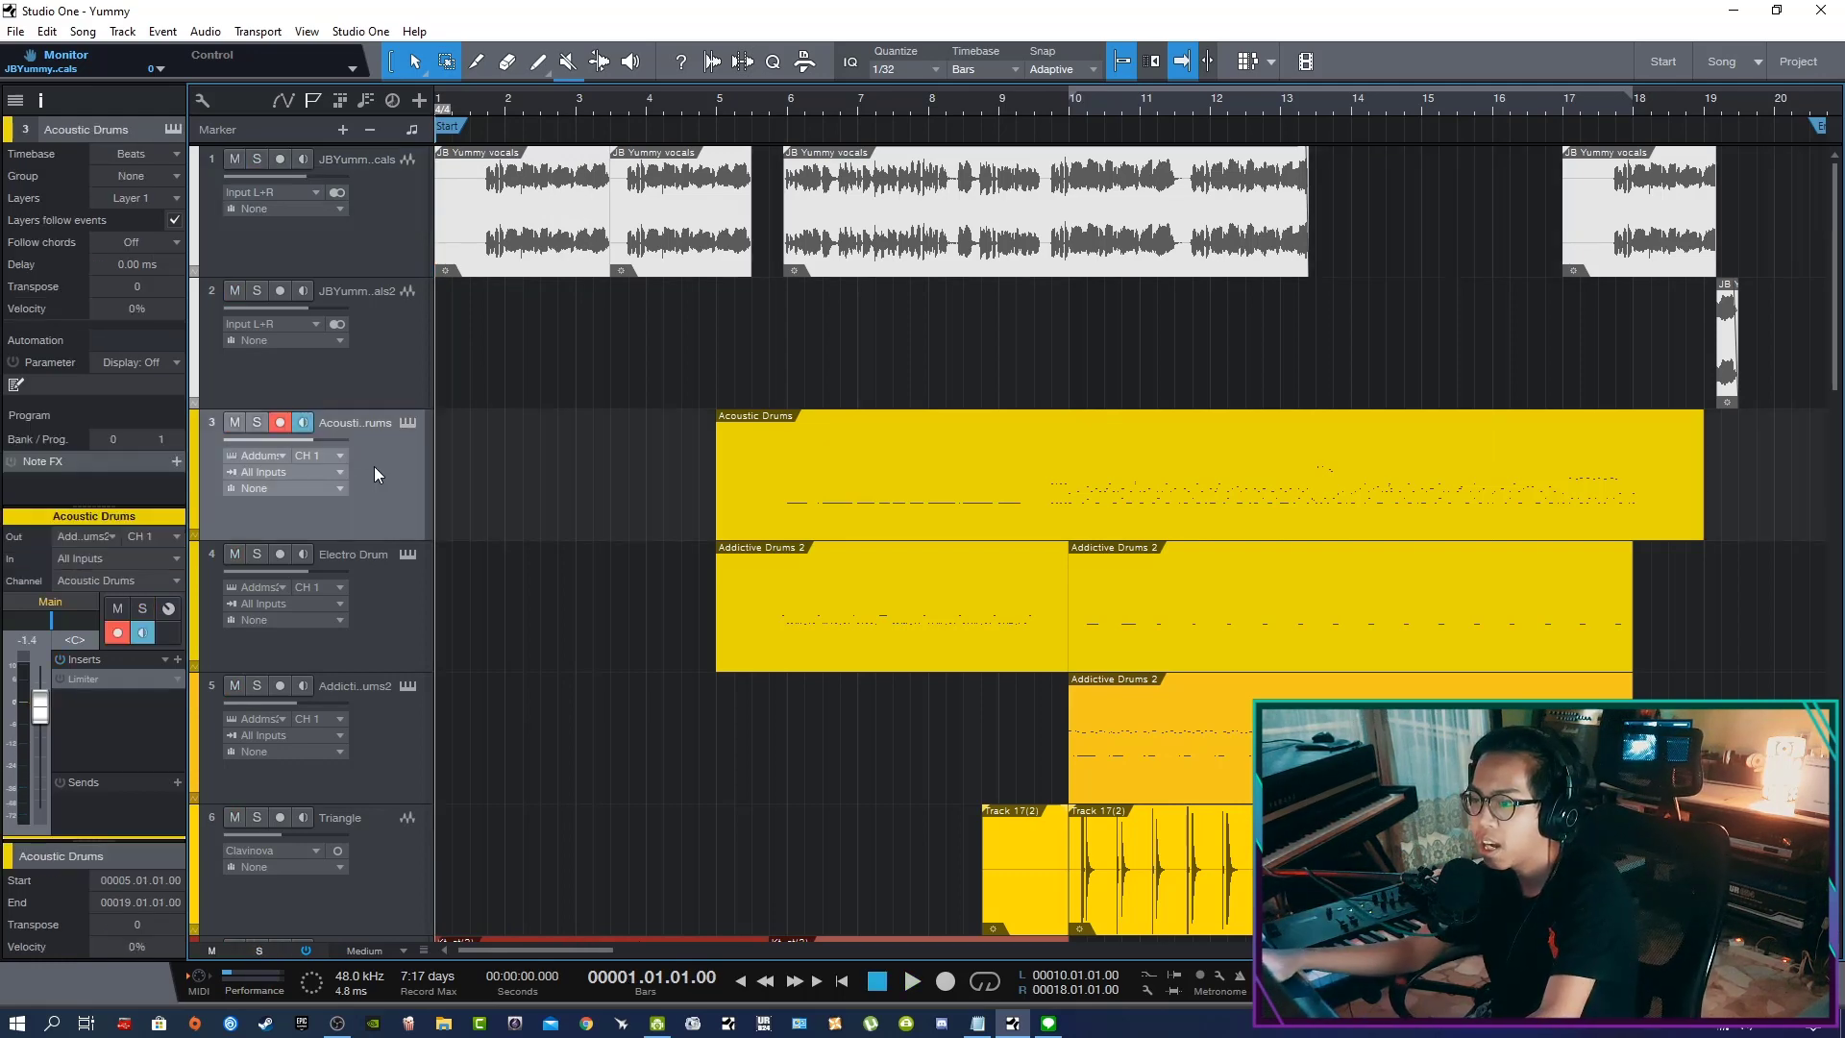
pyautogui.press('w')
pyautogui.hotkey('alt', 'w')
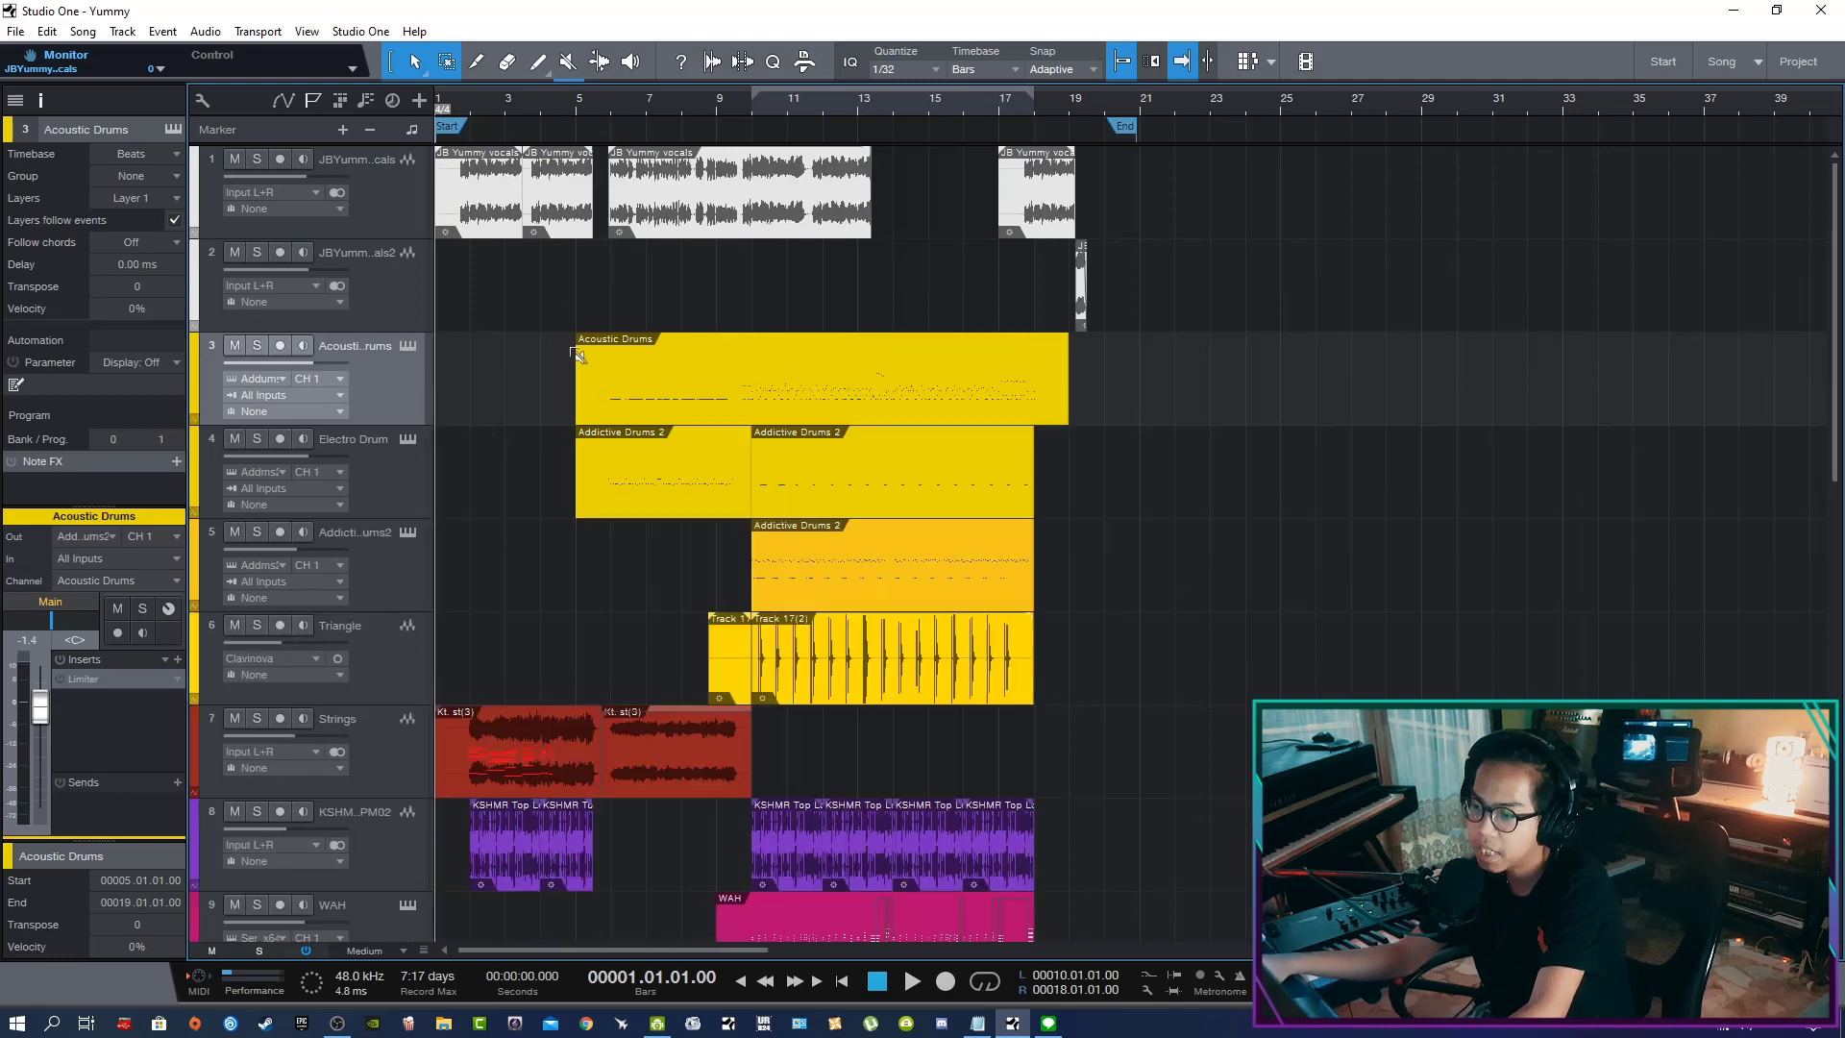
pyautogui.hotkey('alt', 'w')
pyautogui.hotkey('alt', 'w')
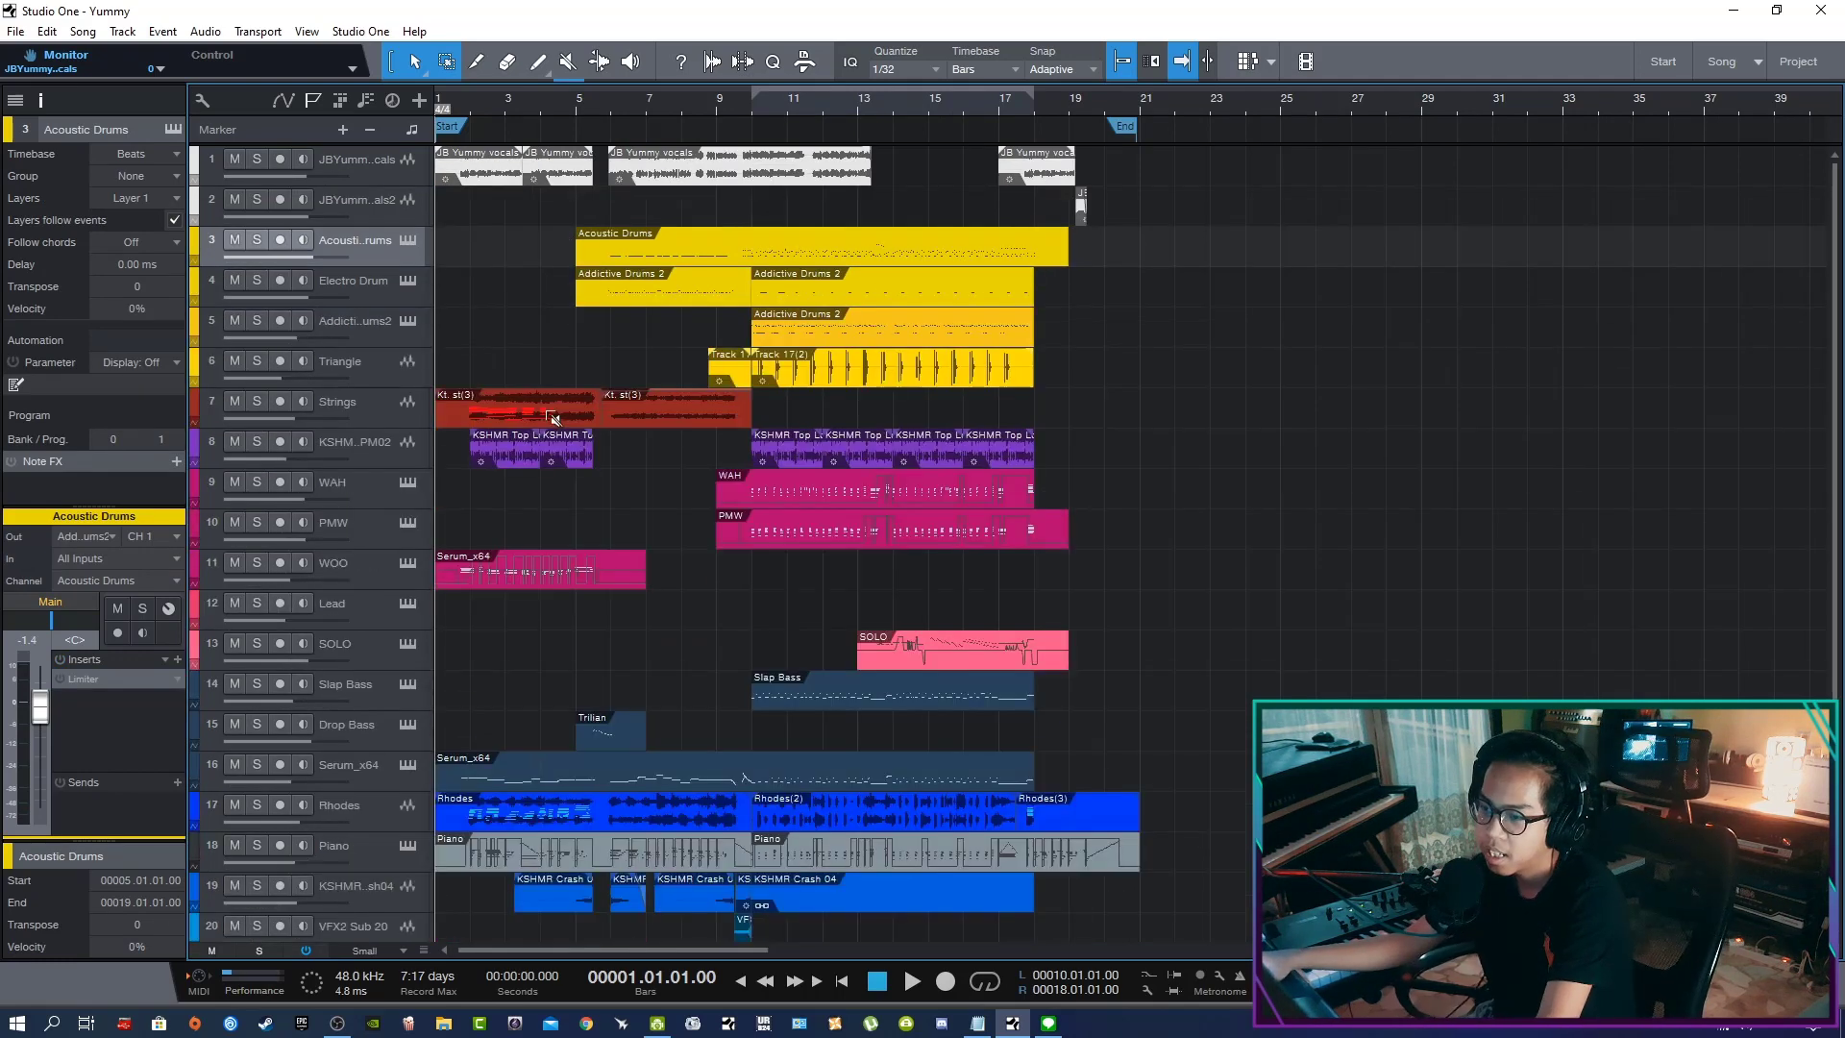
pyautogui.hotkey('alt', 'e')
pyautogui.press('e')
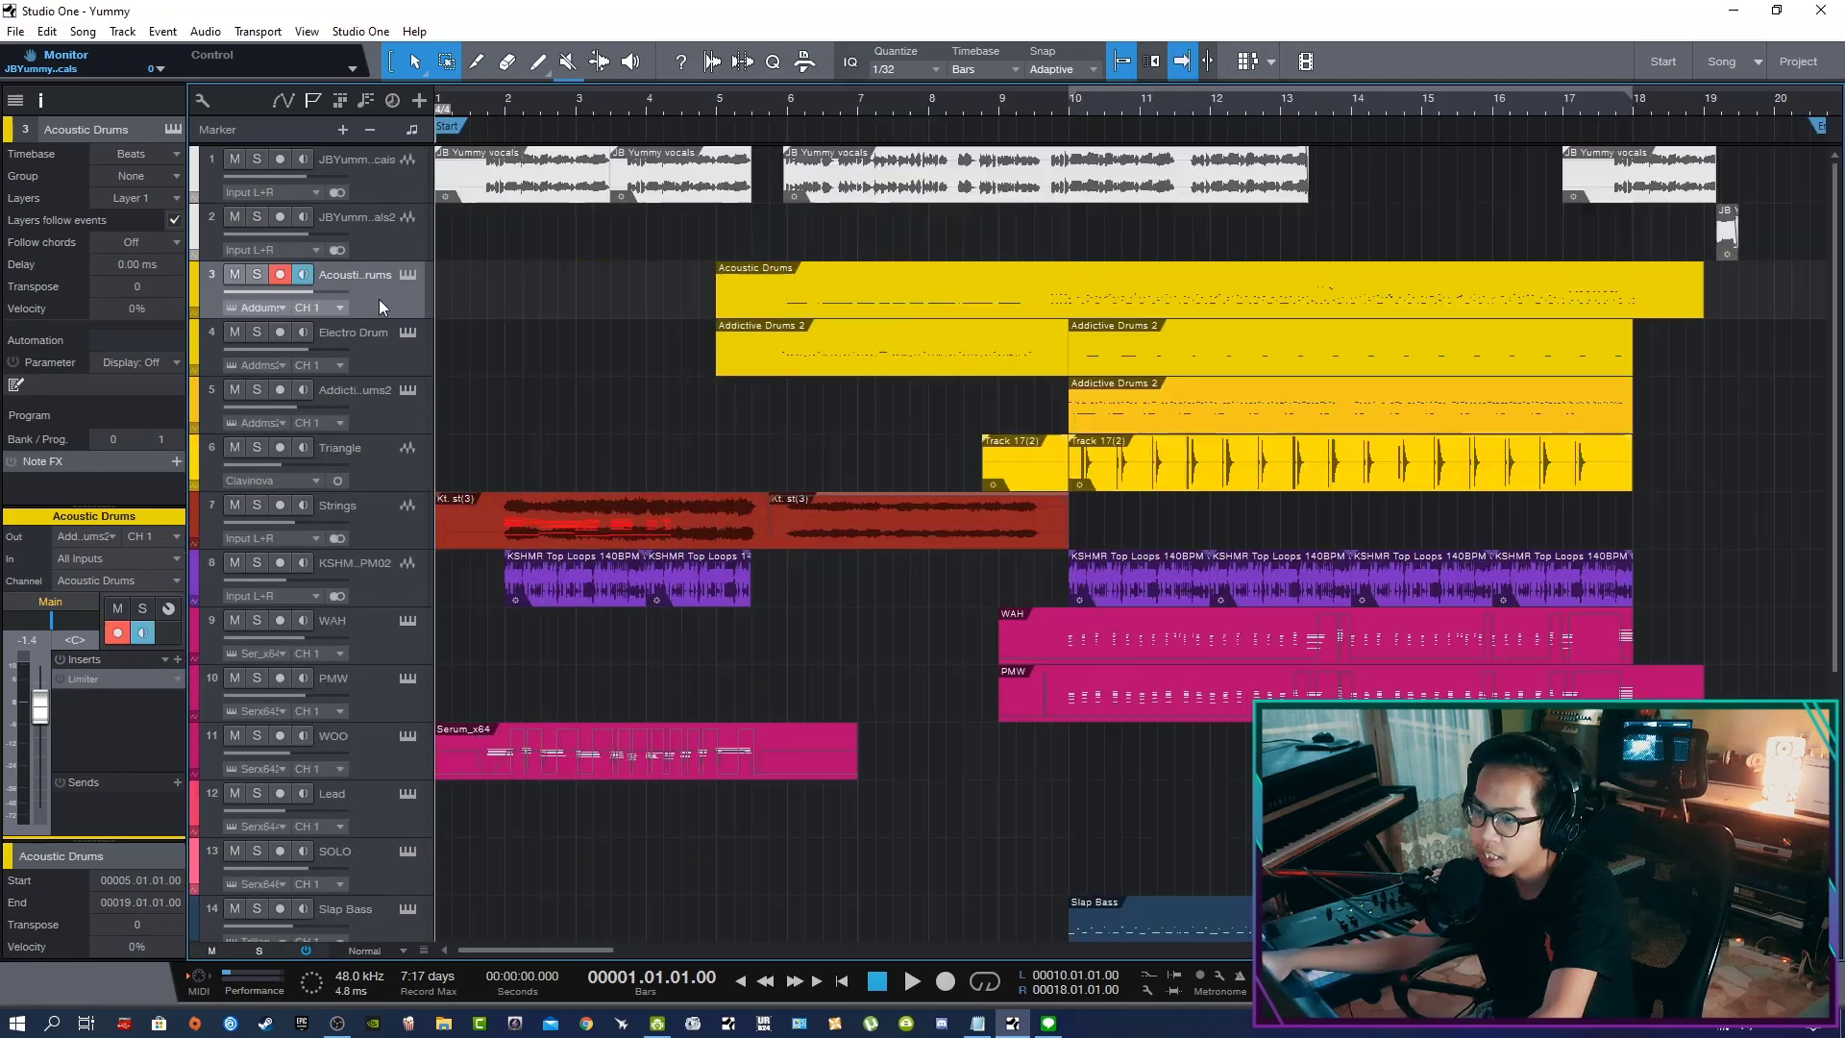
# Play the Acoustic Drums track in solo from bar 6, stop playback and clear the solo
pyautogui.click(768, 225)
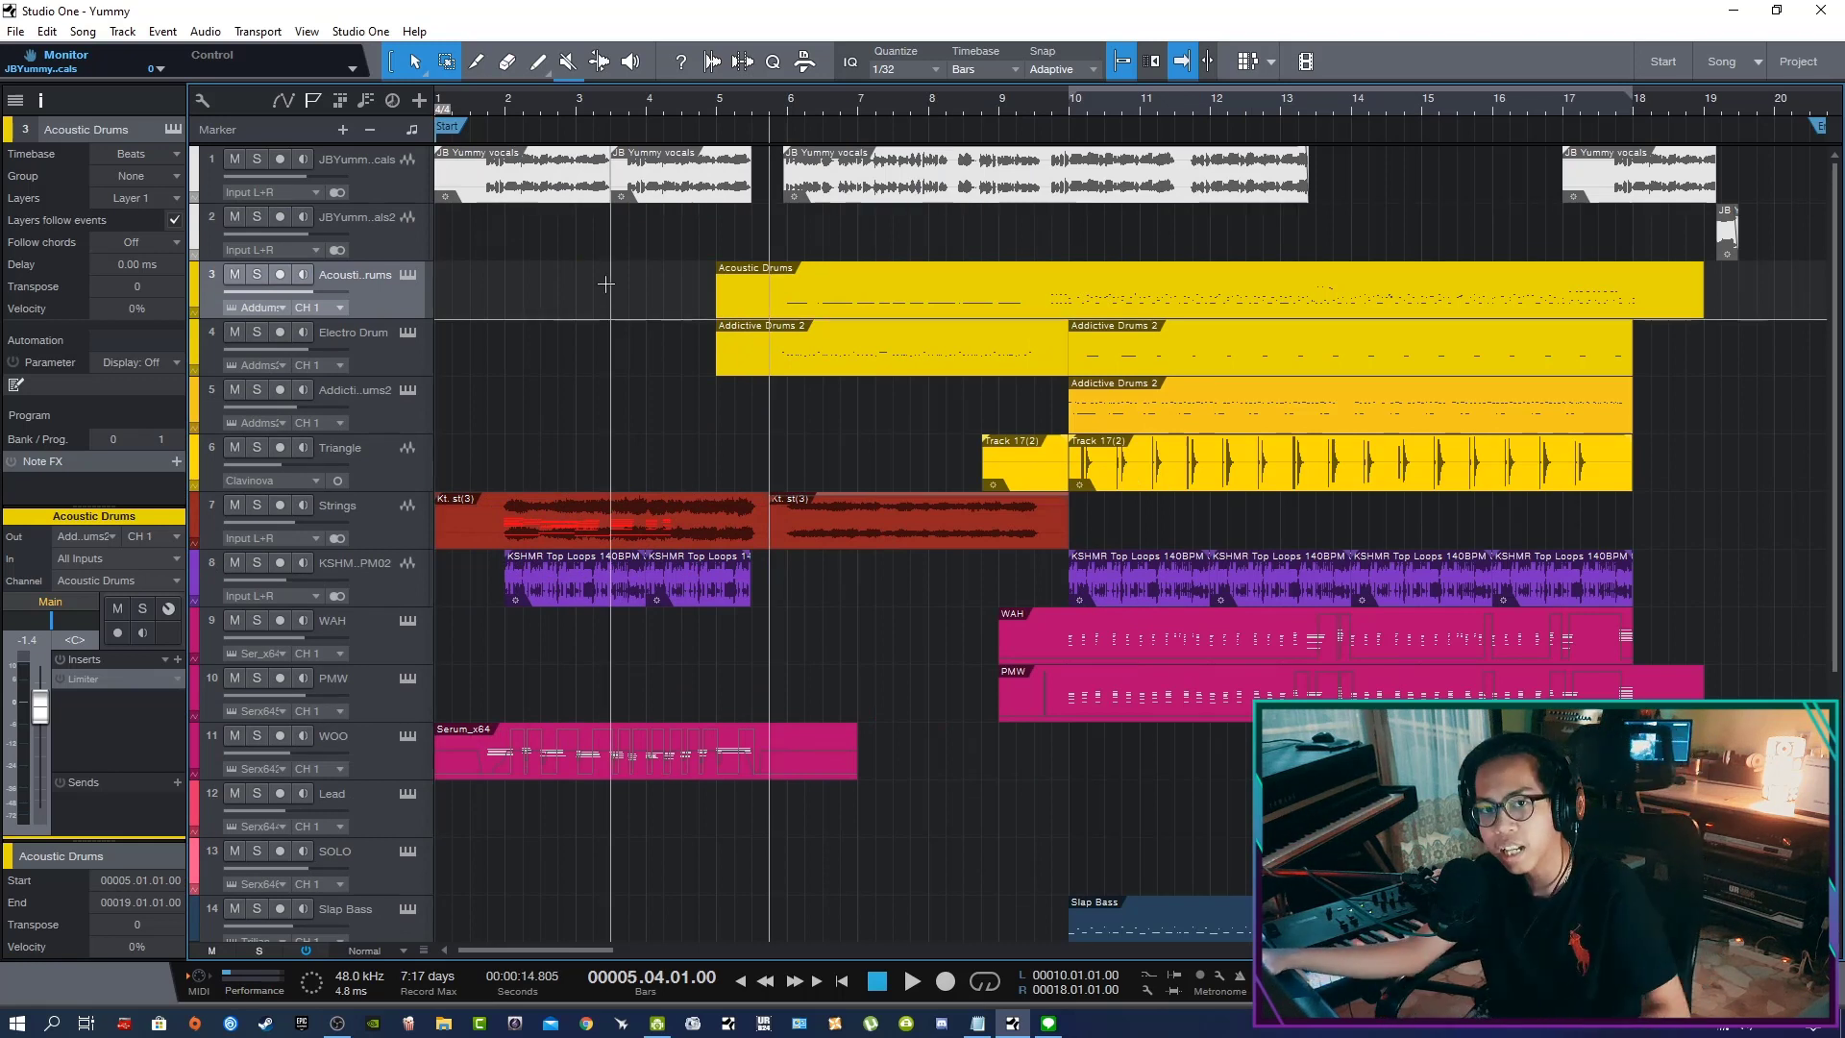
pyautogui.click(380, 359)
pyautogui.click(384, 294)
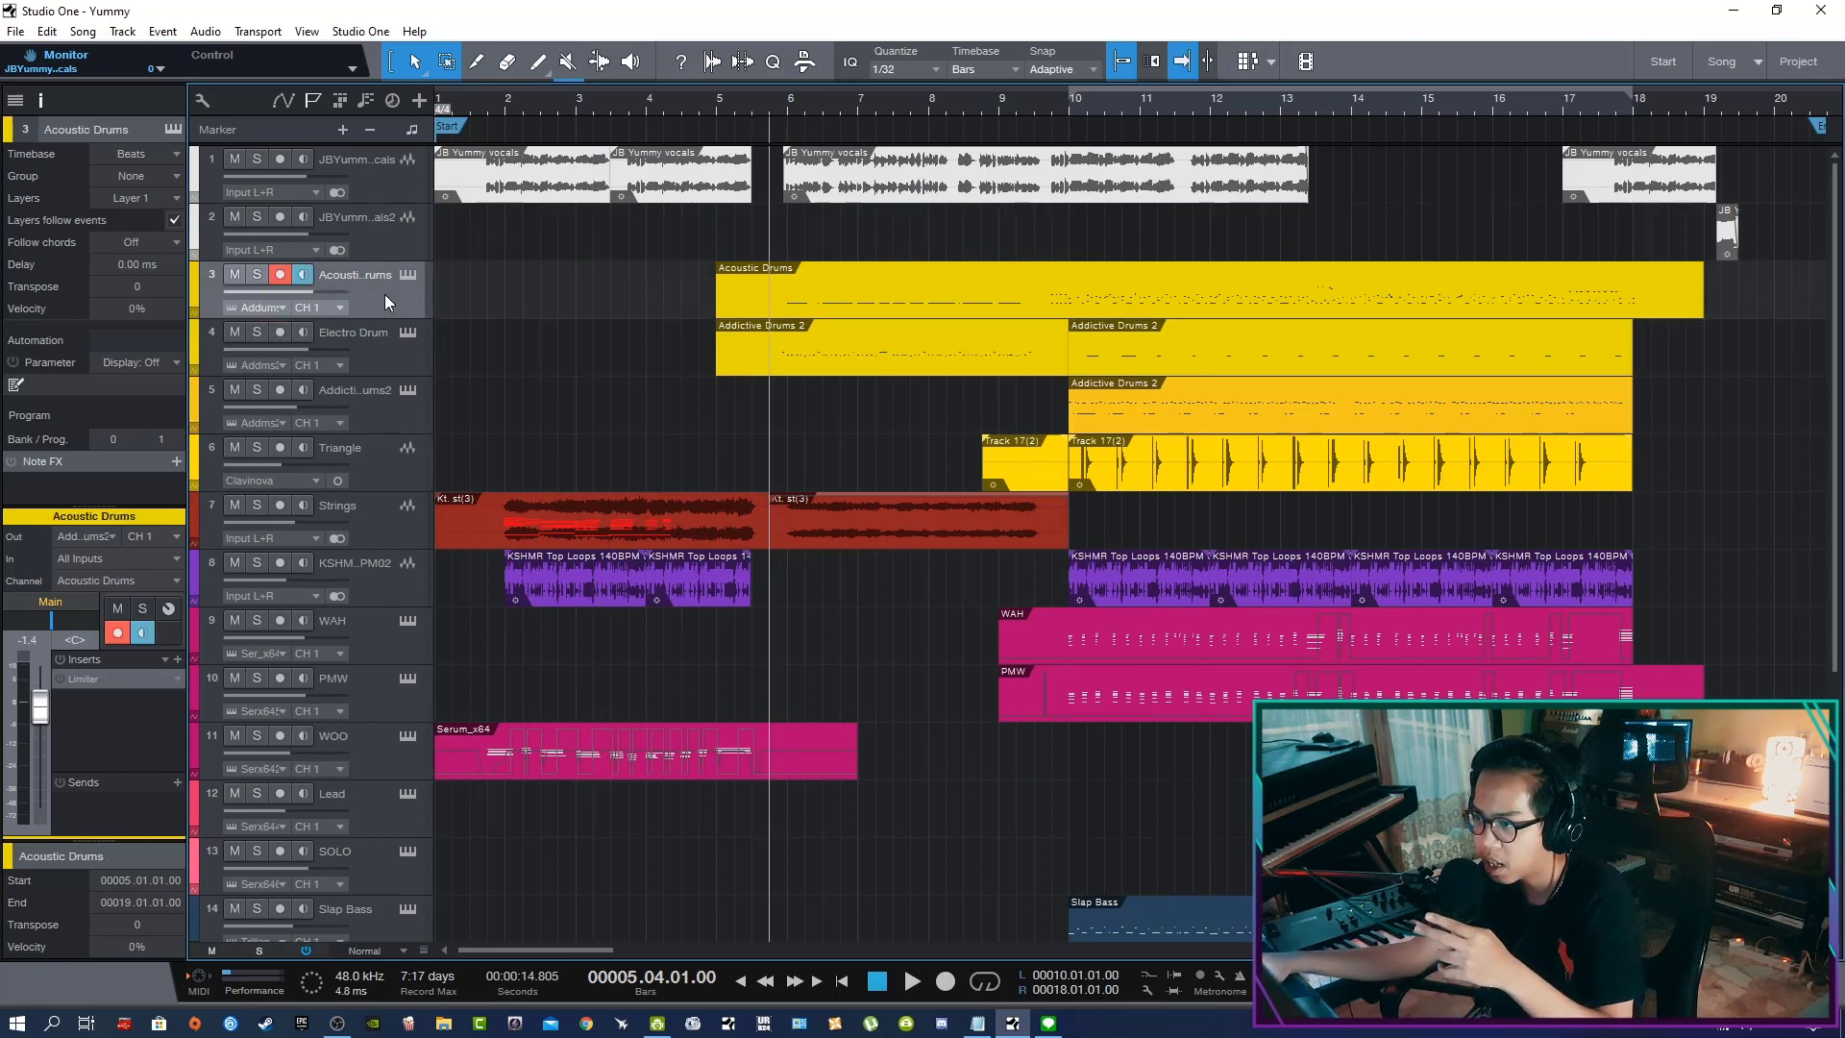
pyautogui.click(787, 108)
pyautogui.press('s')
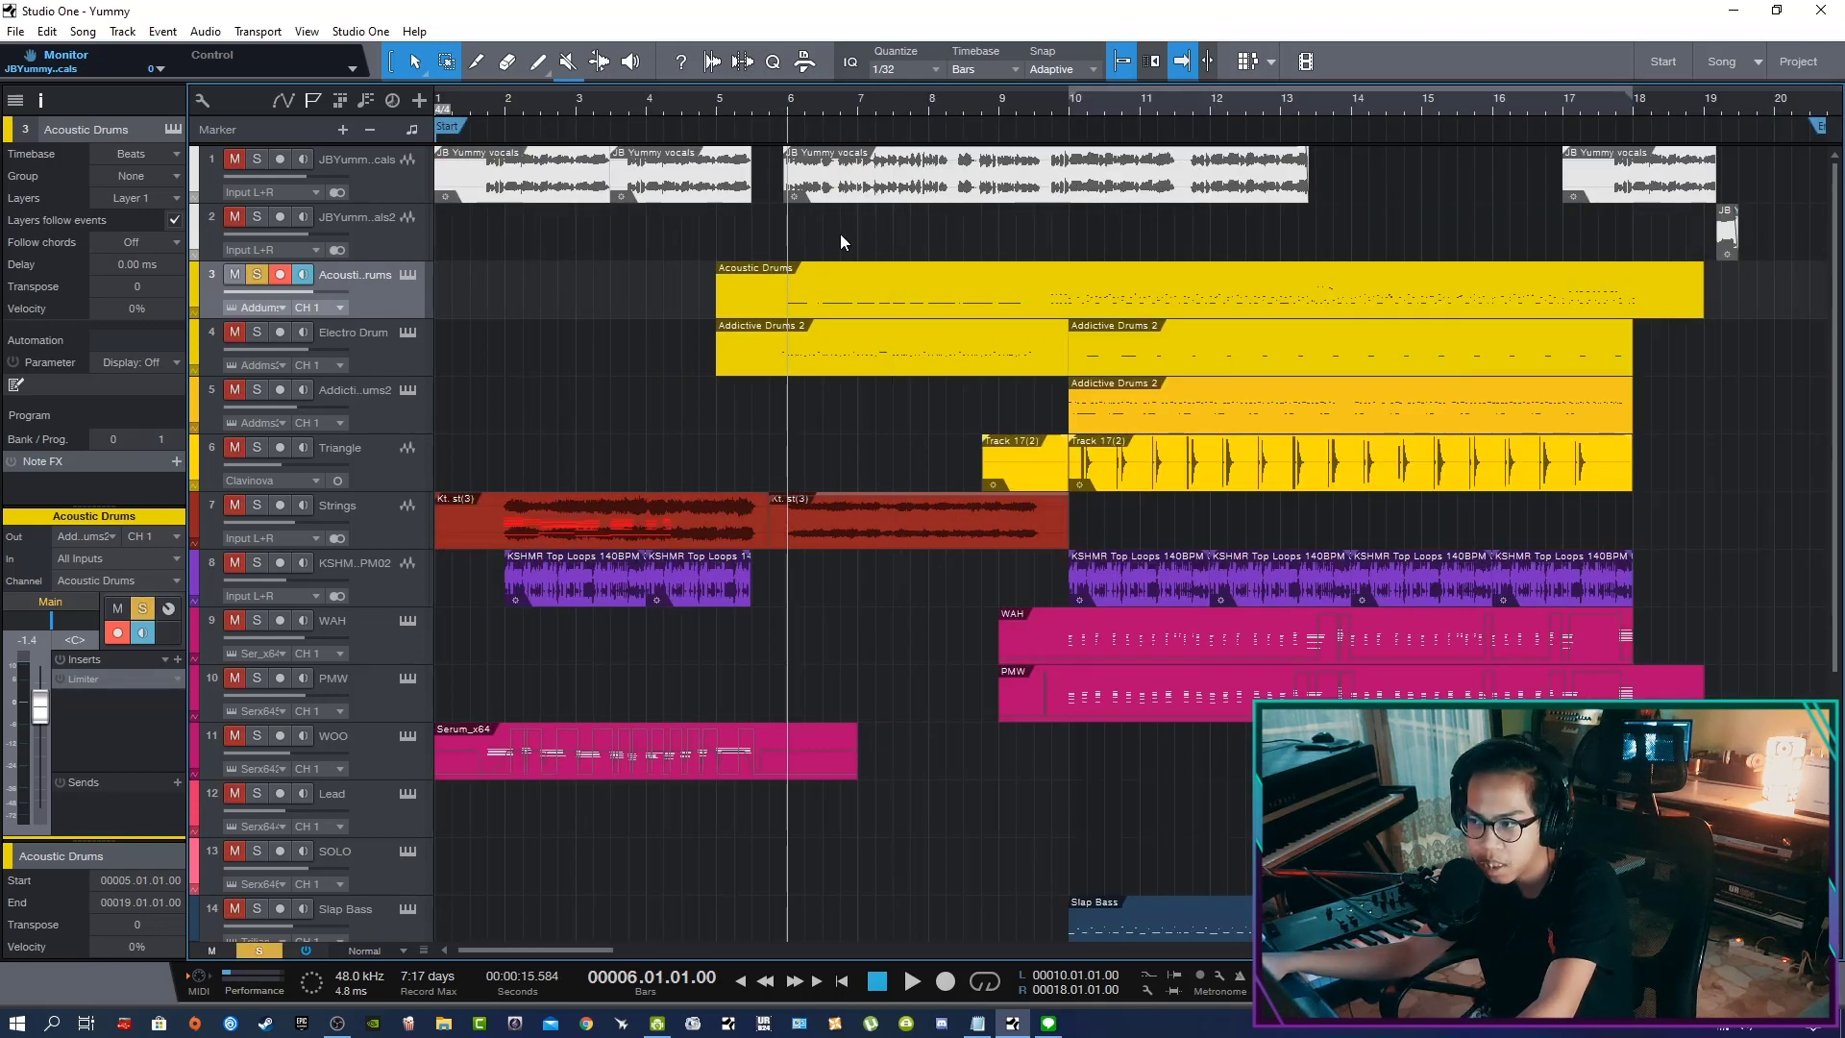
pyautogui.press('space')
pyautogui.press('space')
pyautogui.press('s')
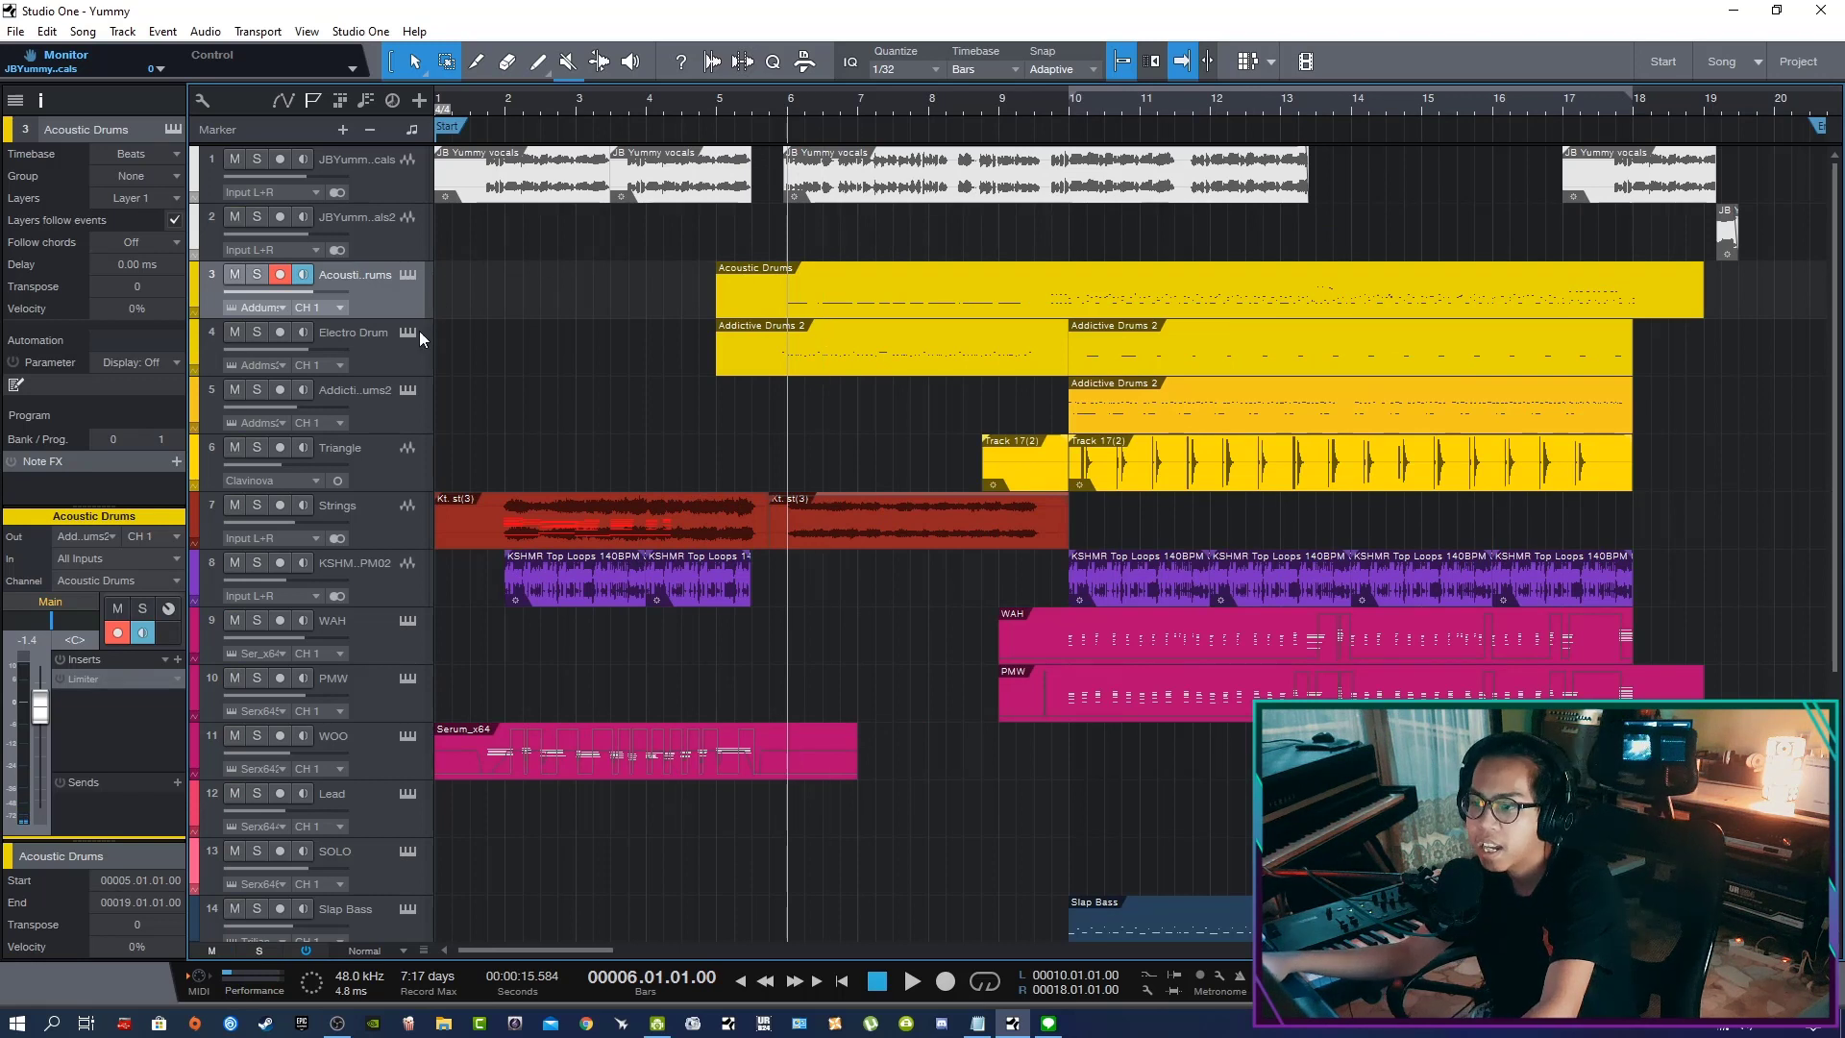
# Audition the Electro Drum track from bar 5, in solo and in the mix, and view its Addictive Drums 2 instrument
pyautogui.click(384, 357)
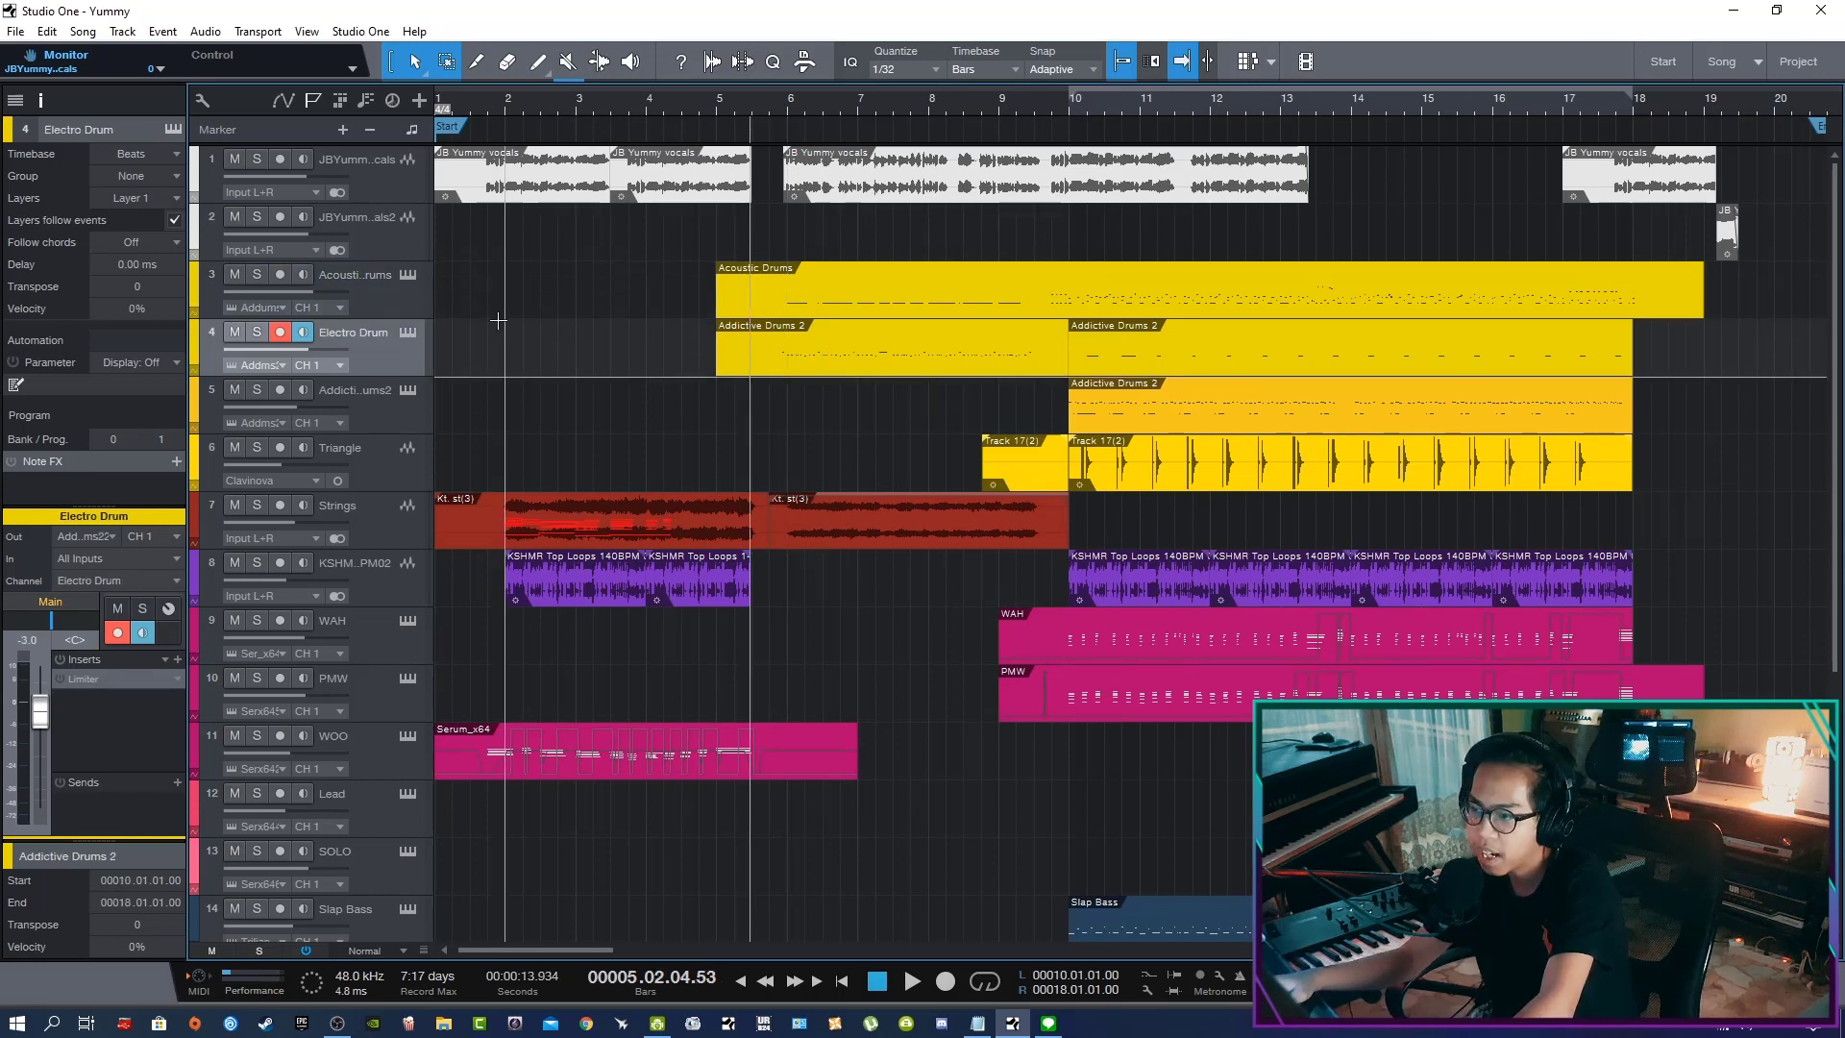
pyautogui.press('space')
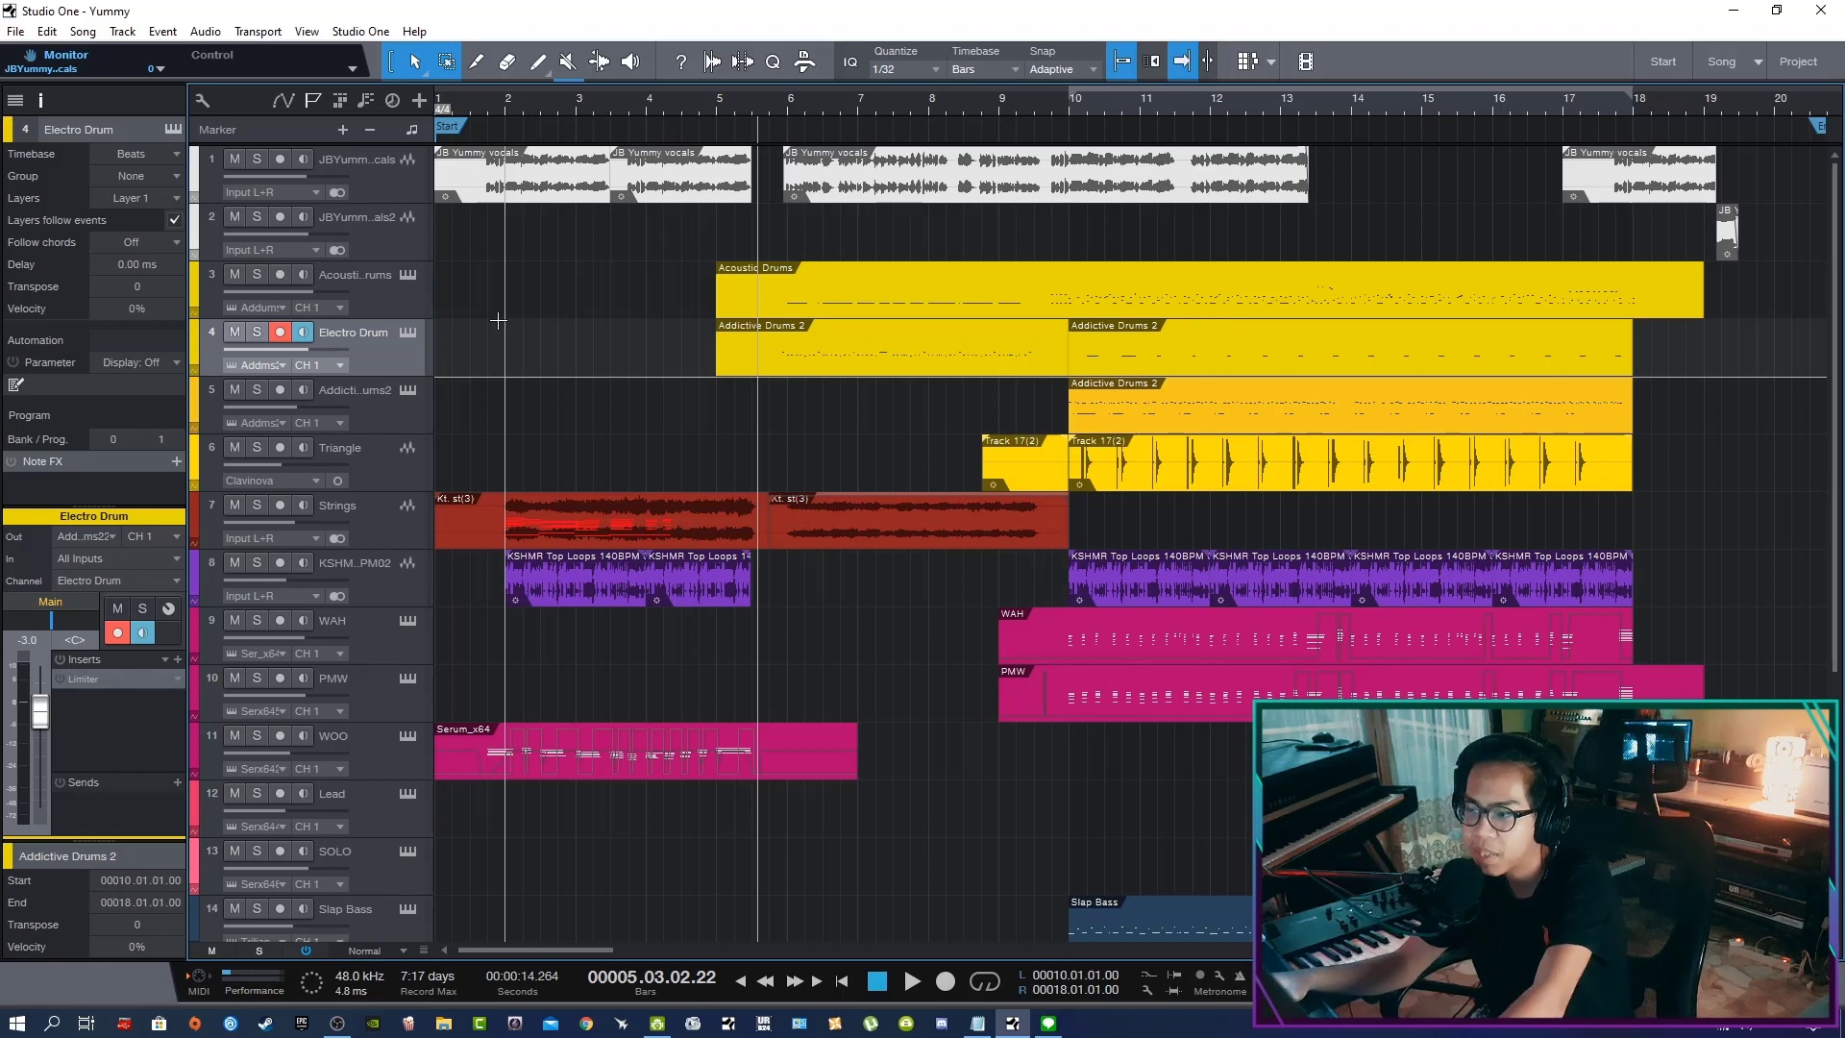
pyautogui.press('s')
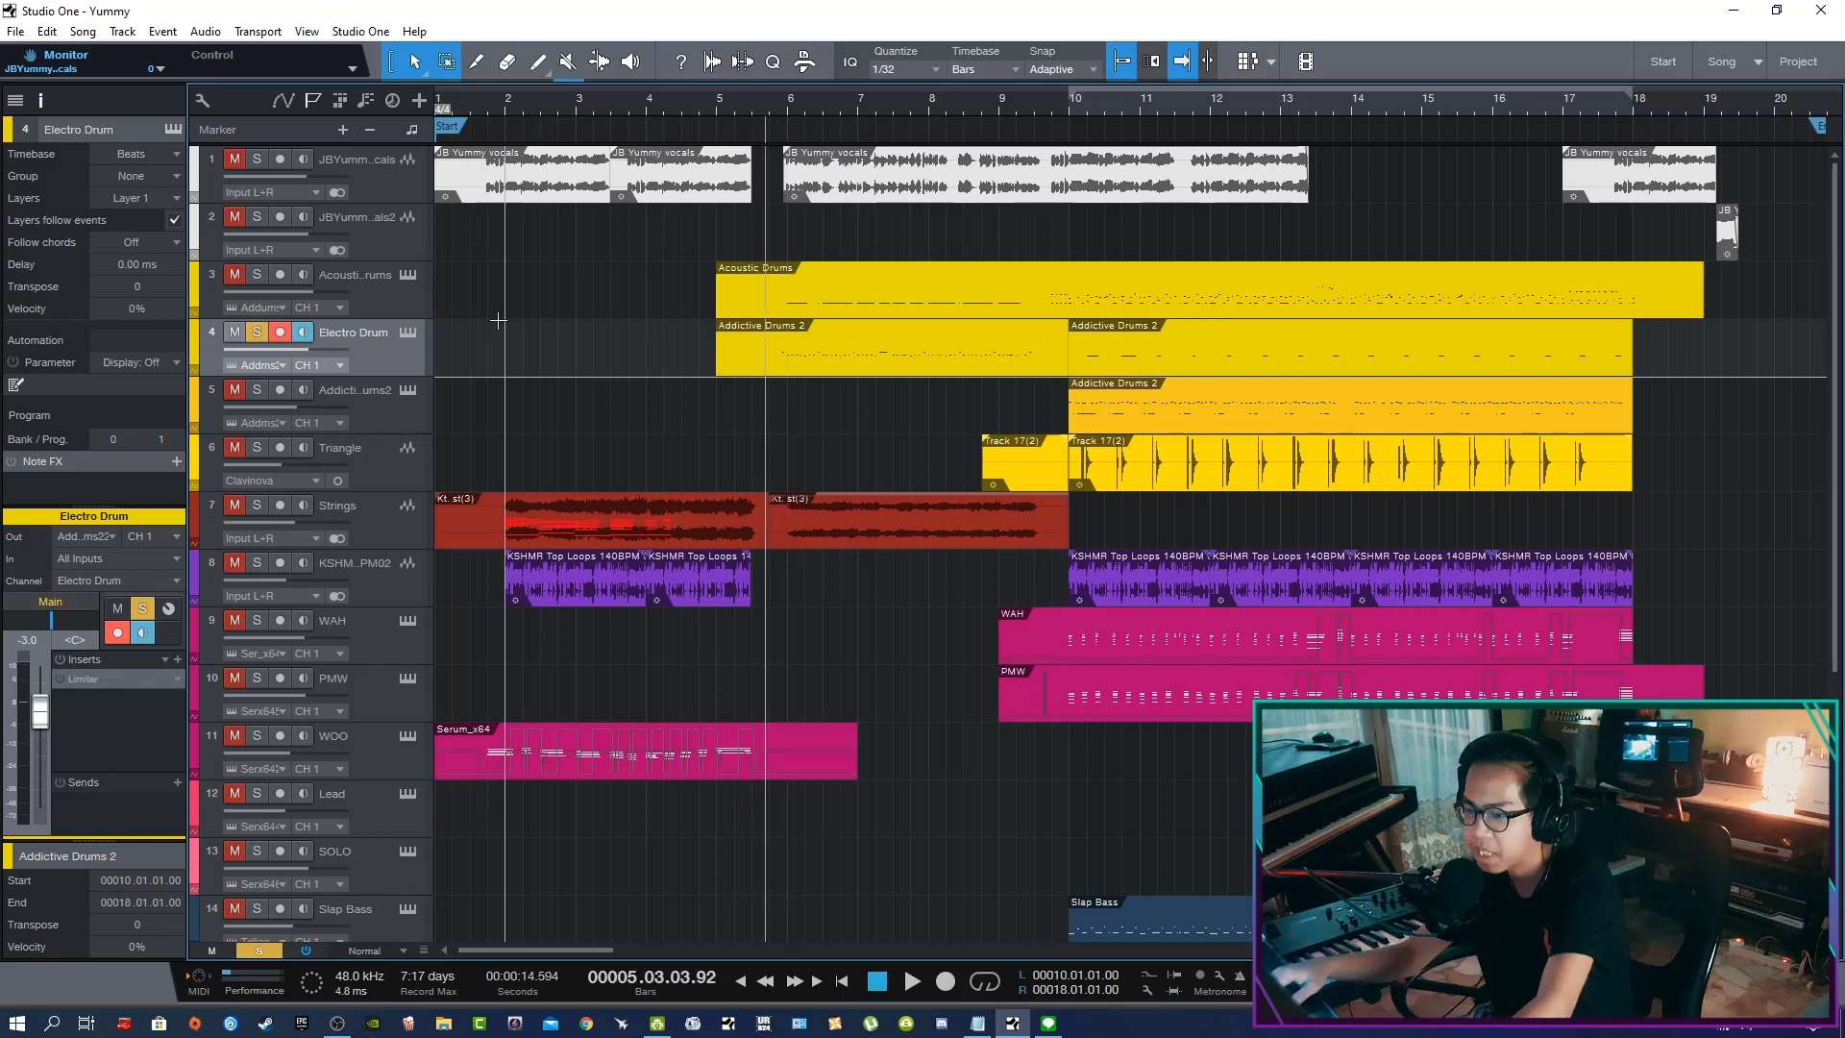
pyautogui.press('space')
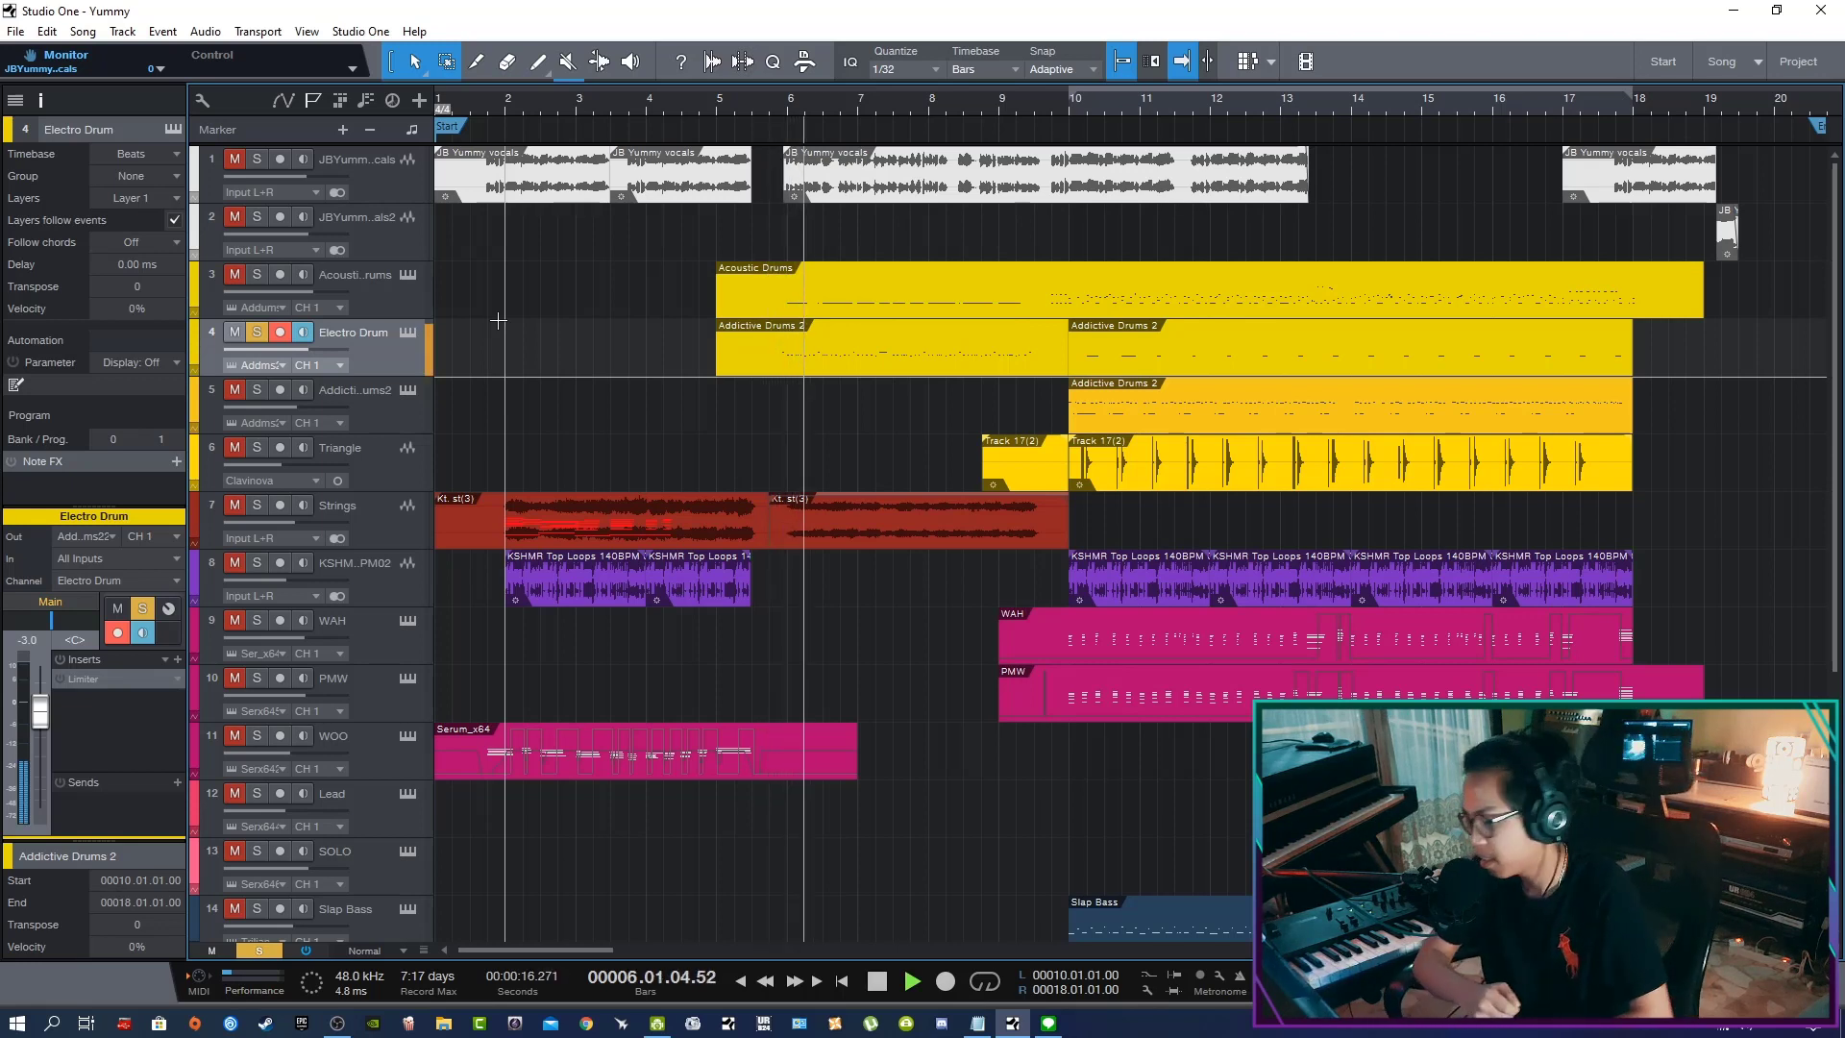
pyautogui.press('s')
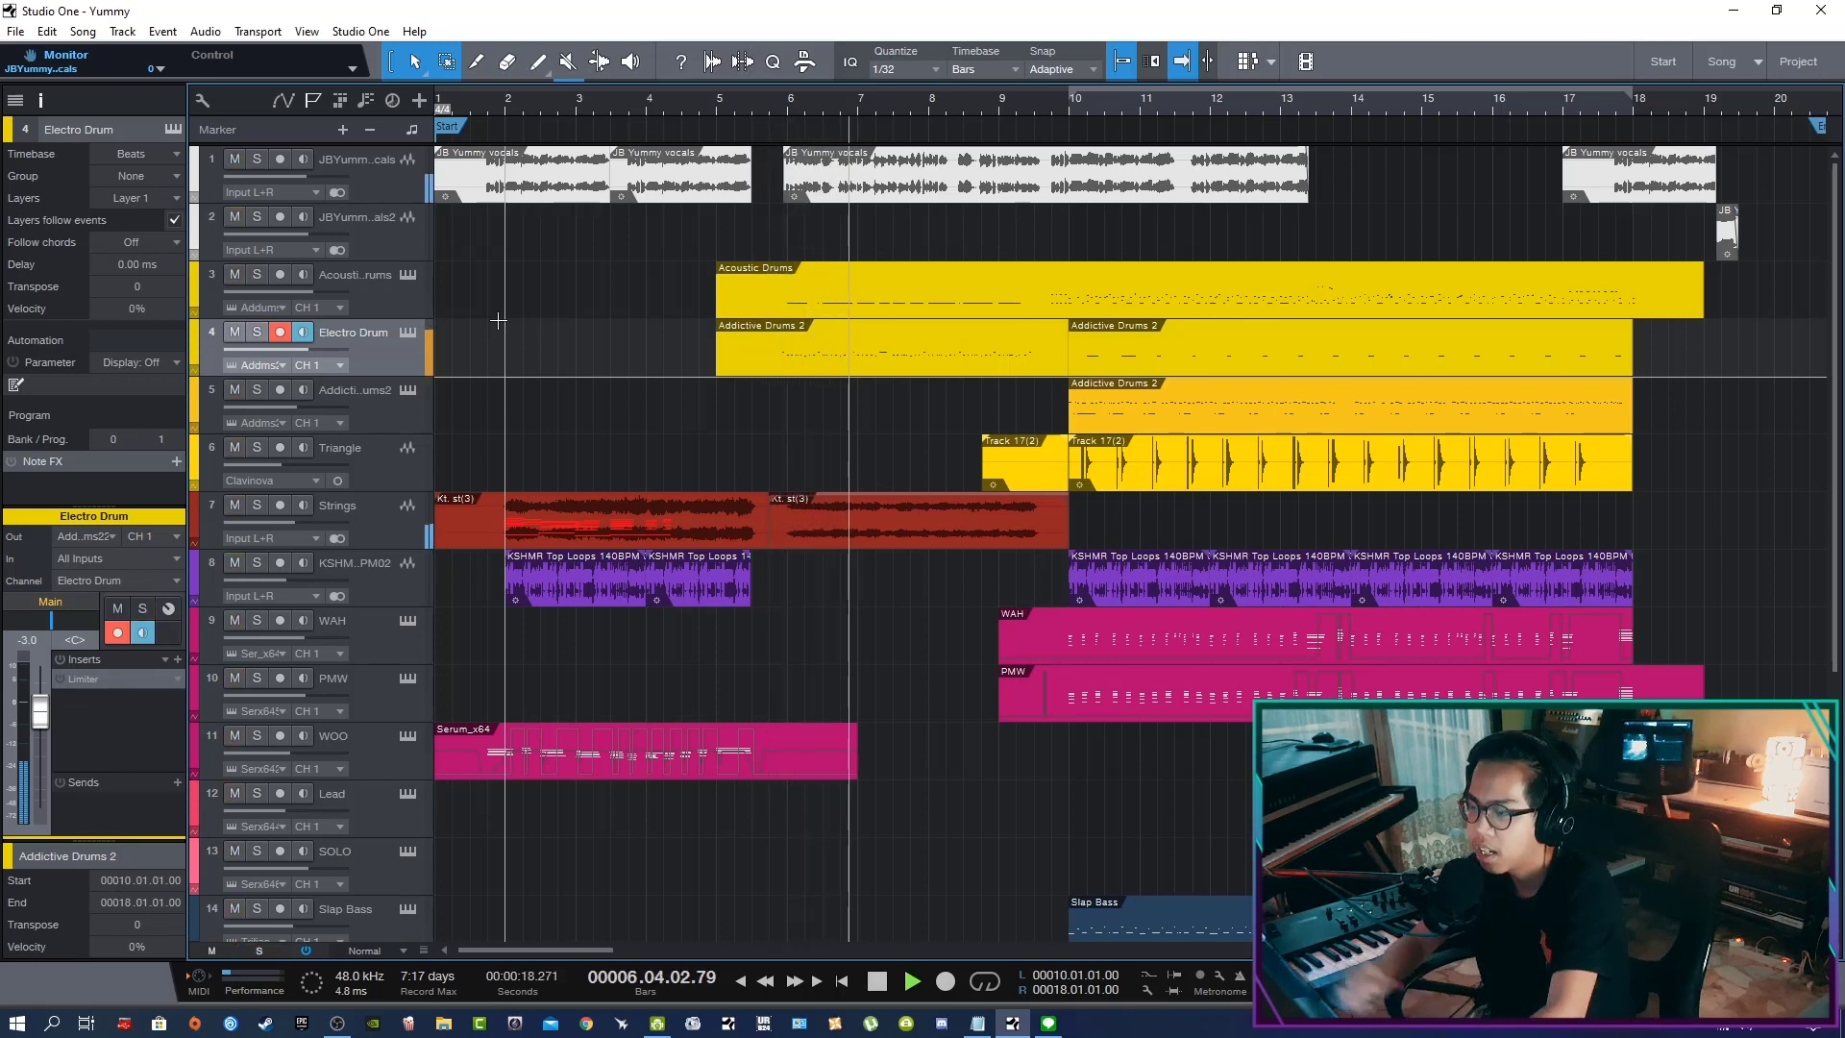
pyautogui.press('space')
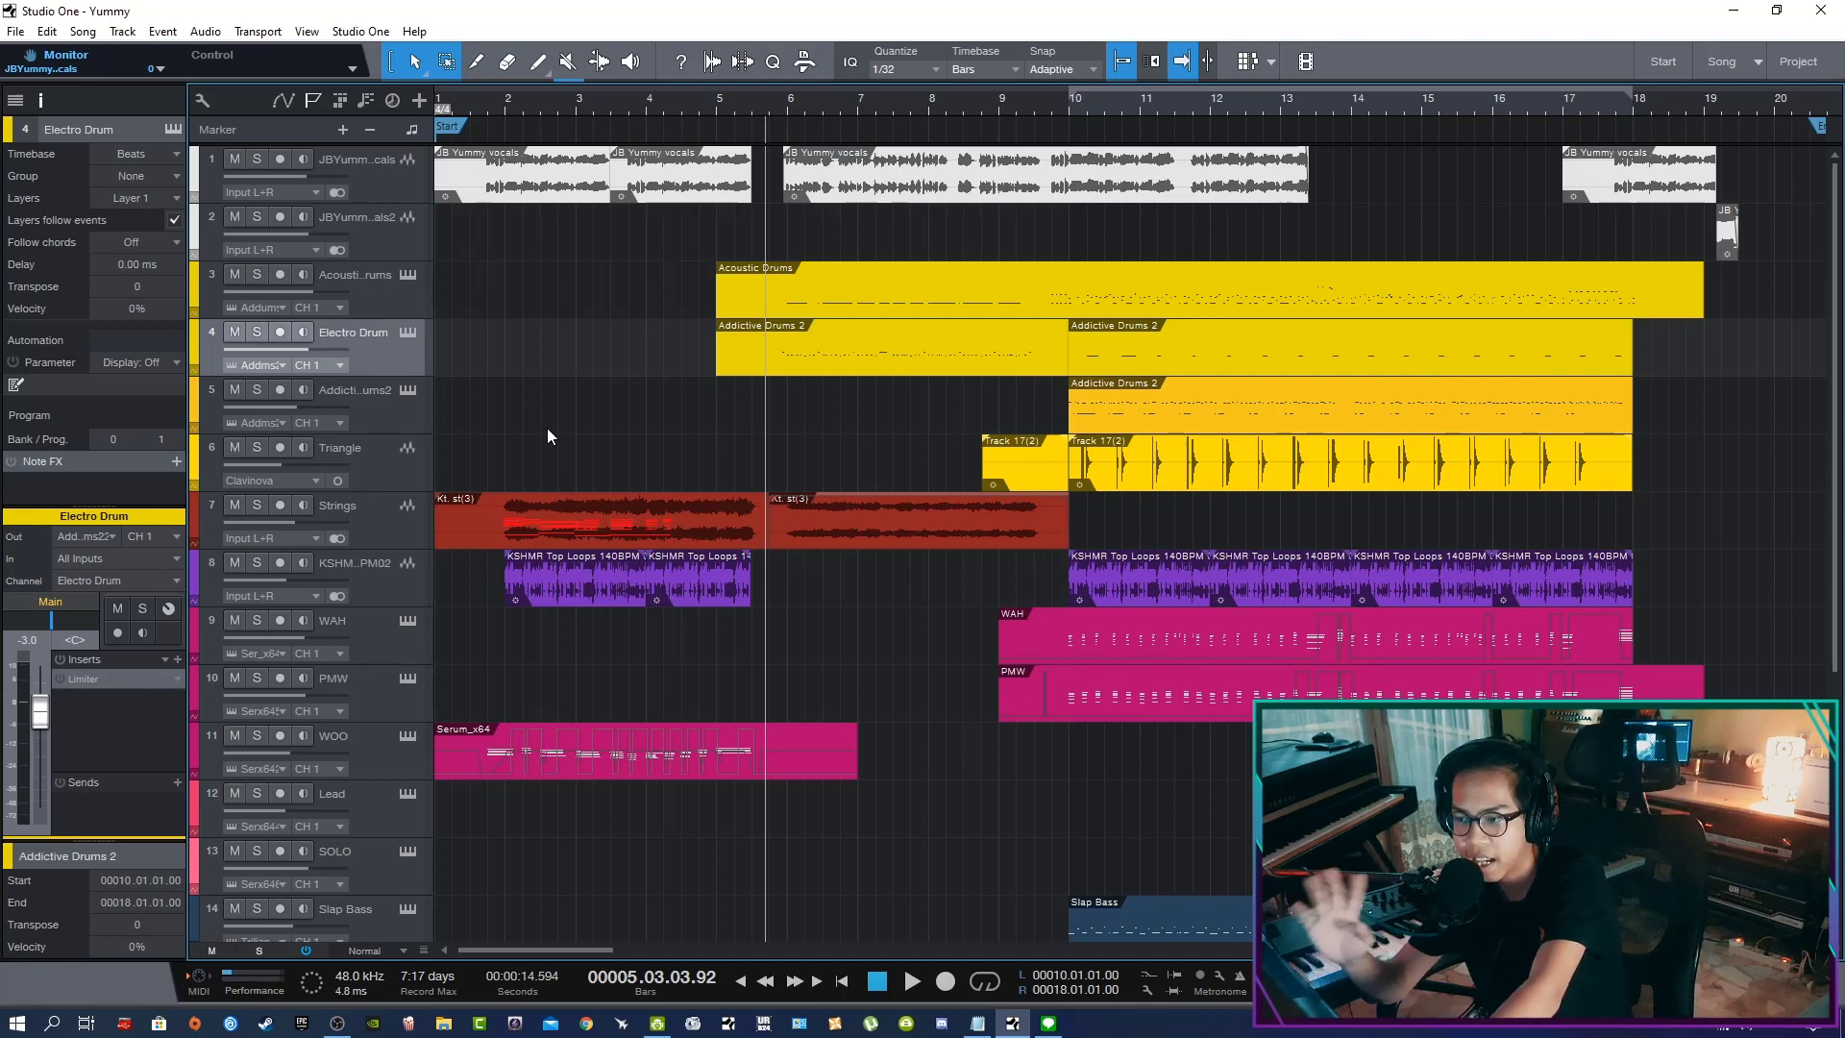
pyautogui.click(407, 331)
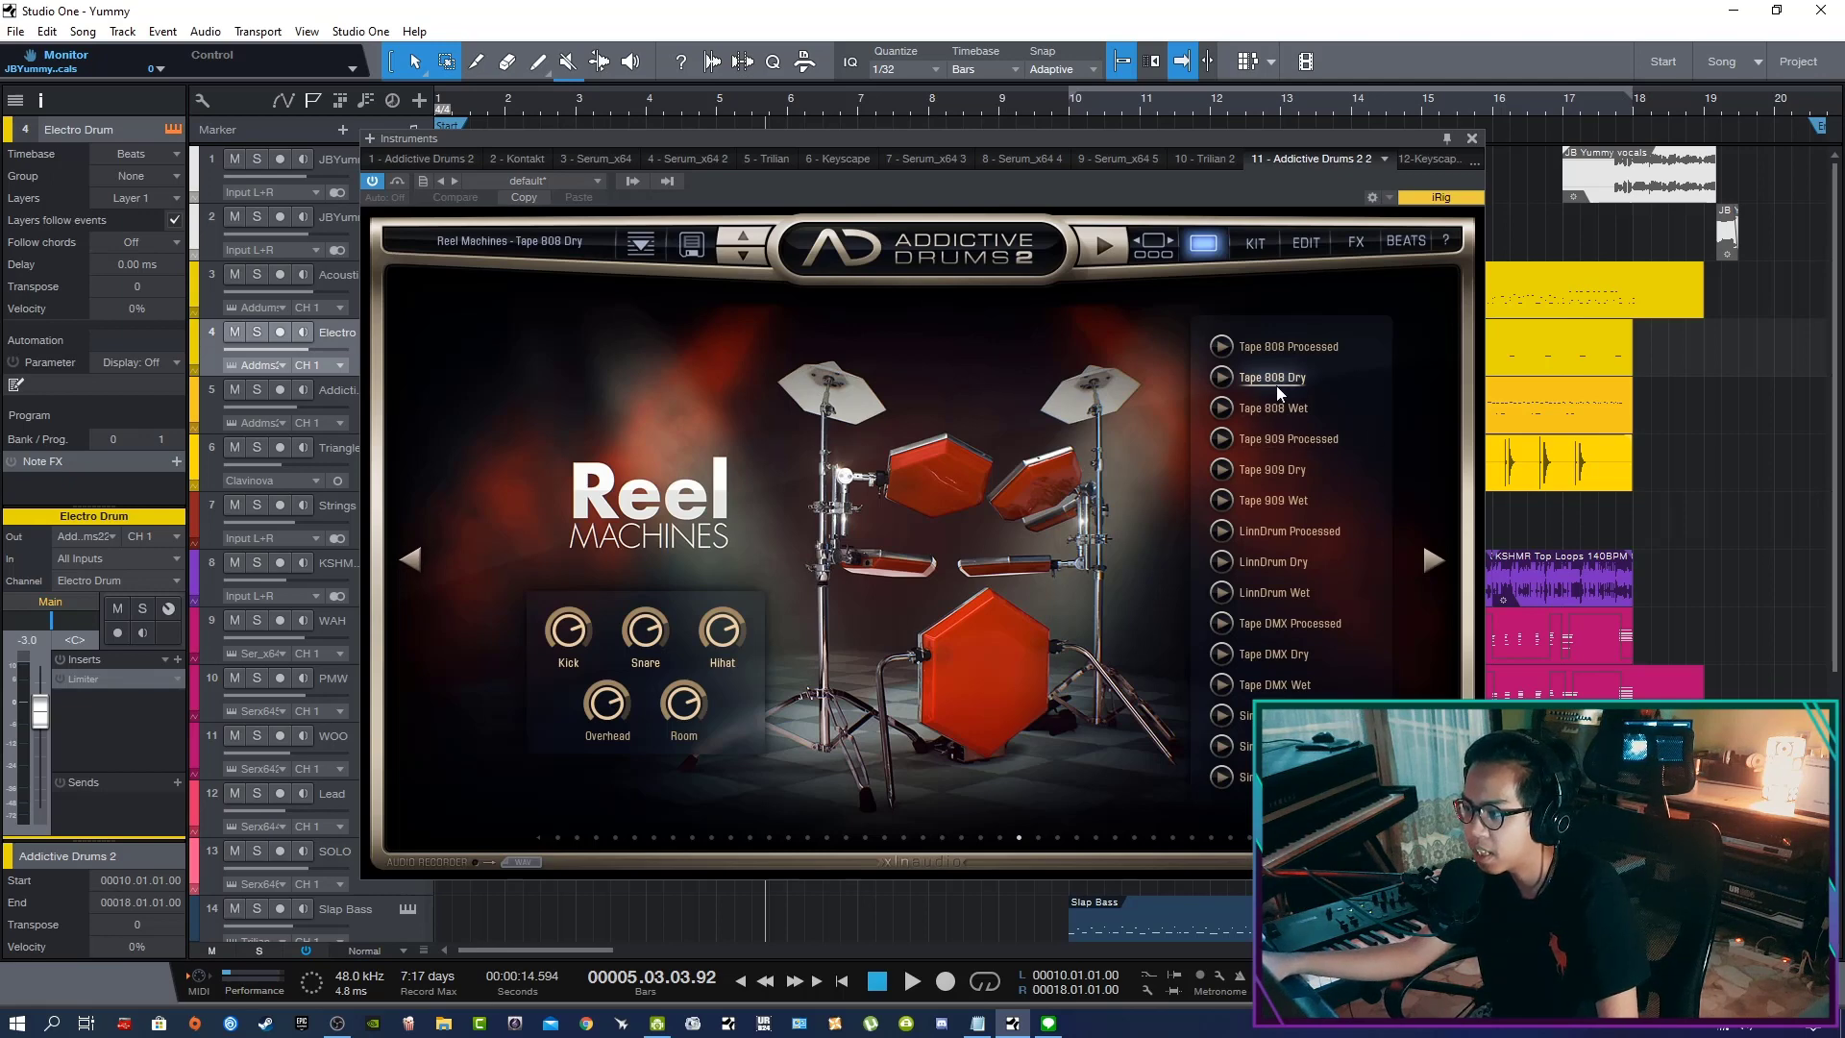
pyautogui.click(1469, 138)
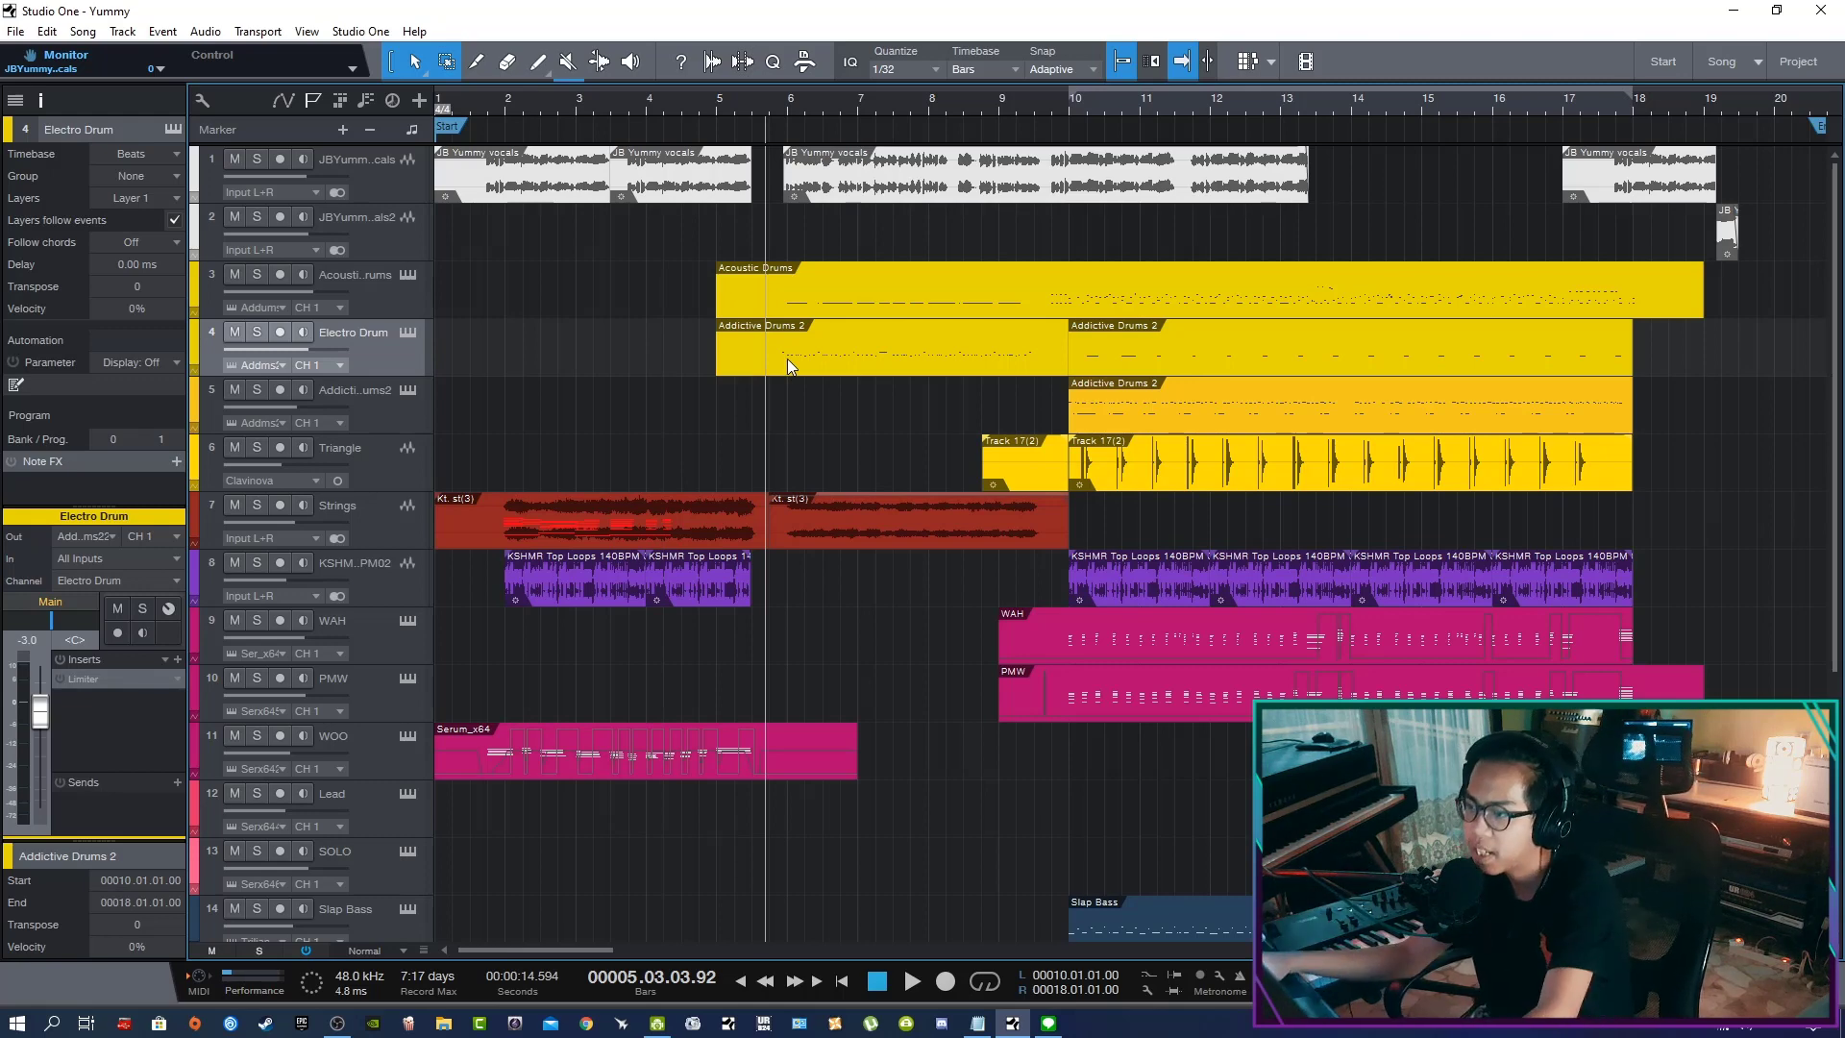
# Play the second Addictive Drums 2 track, track 5, in solo from bar 10 and stop playback
pyautogui.click(452, 401)
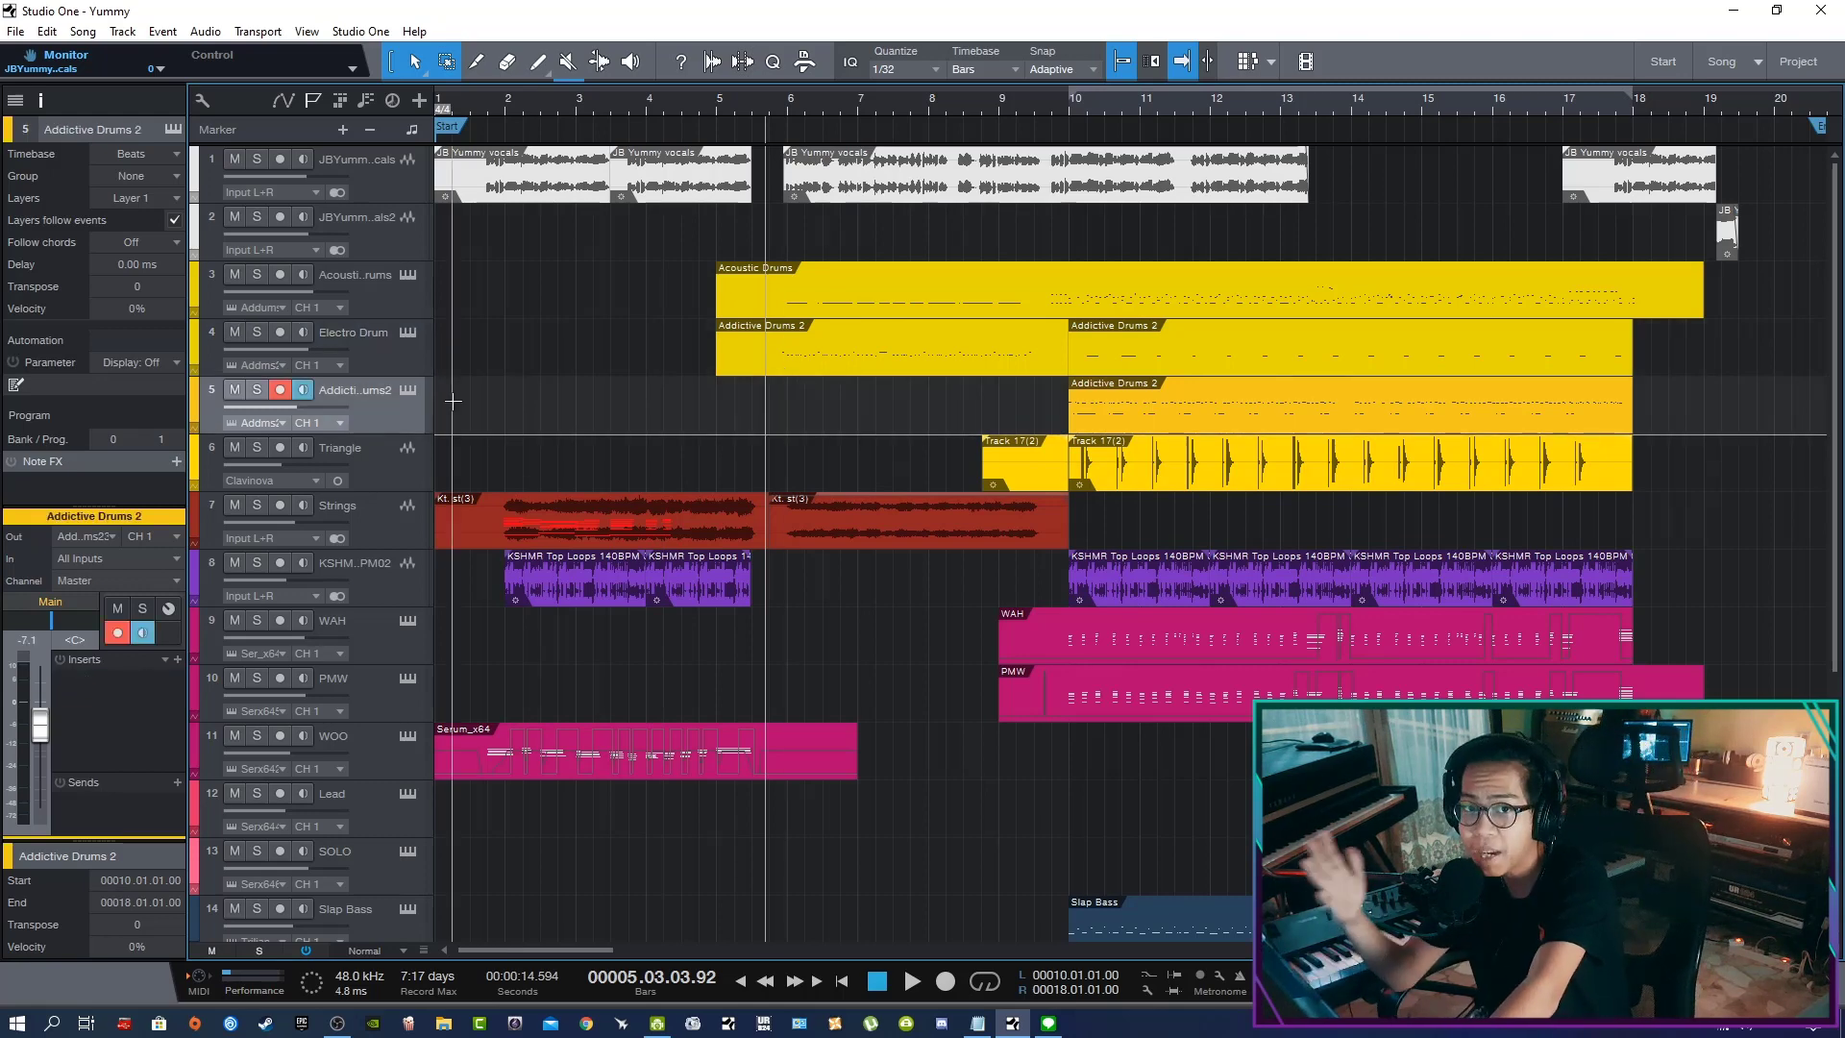
pyautogui.press('w')
pyautogui.click(751, 112)
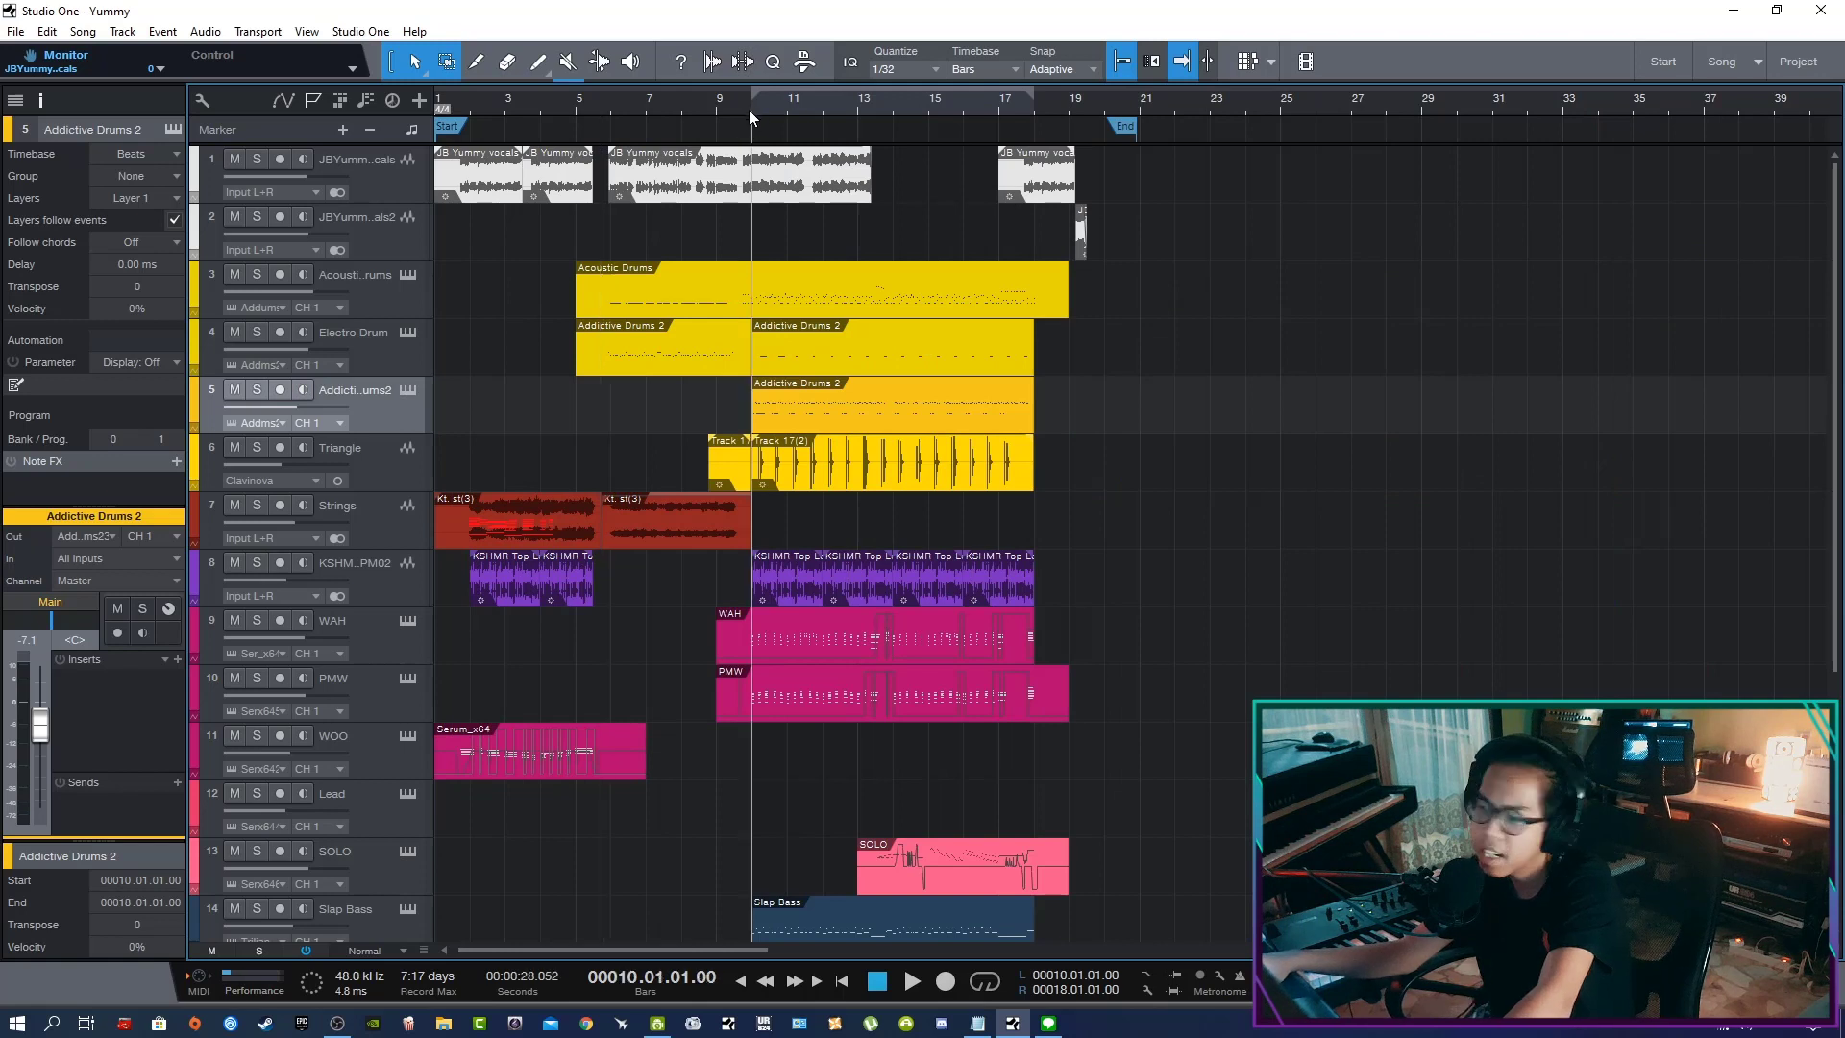
pyautogui.press('space')
pyautogui.press('space')
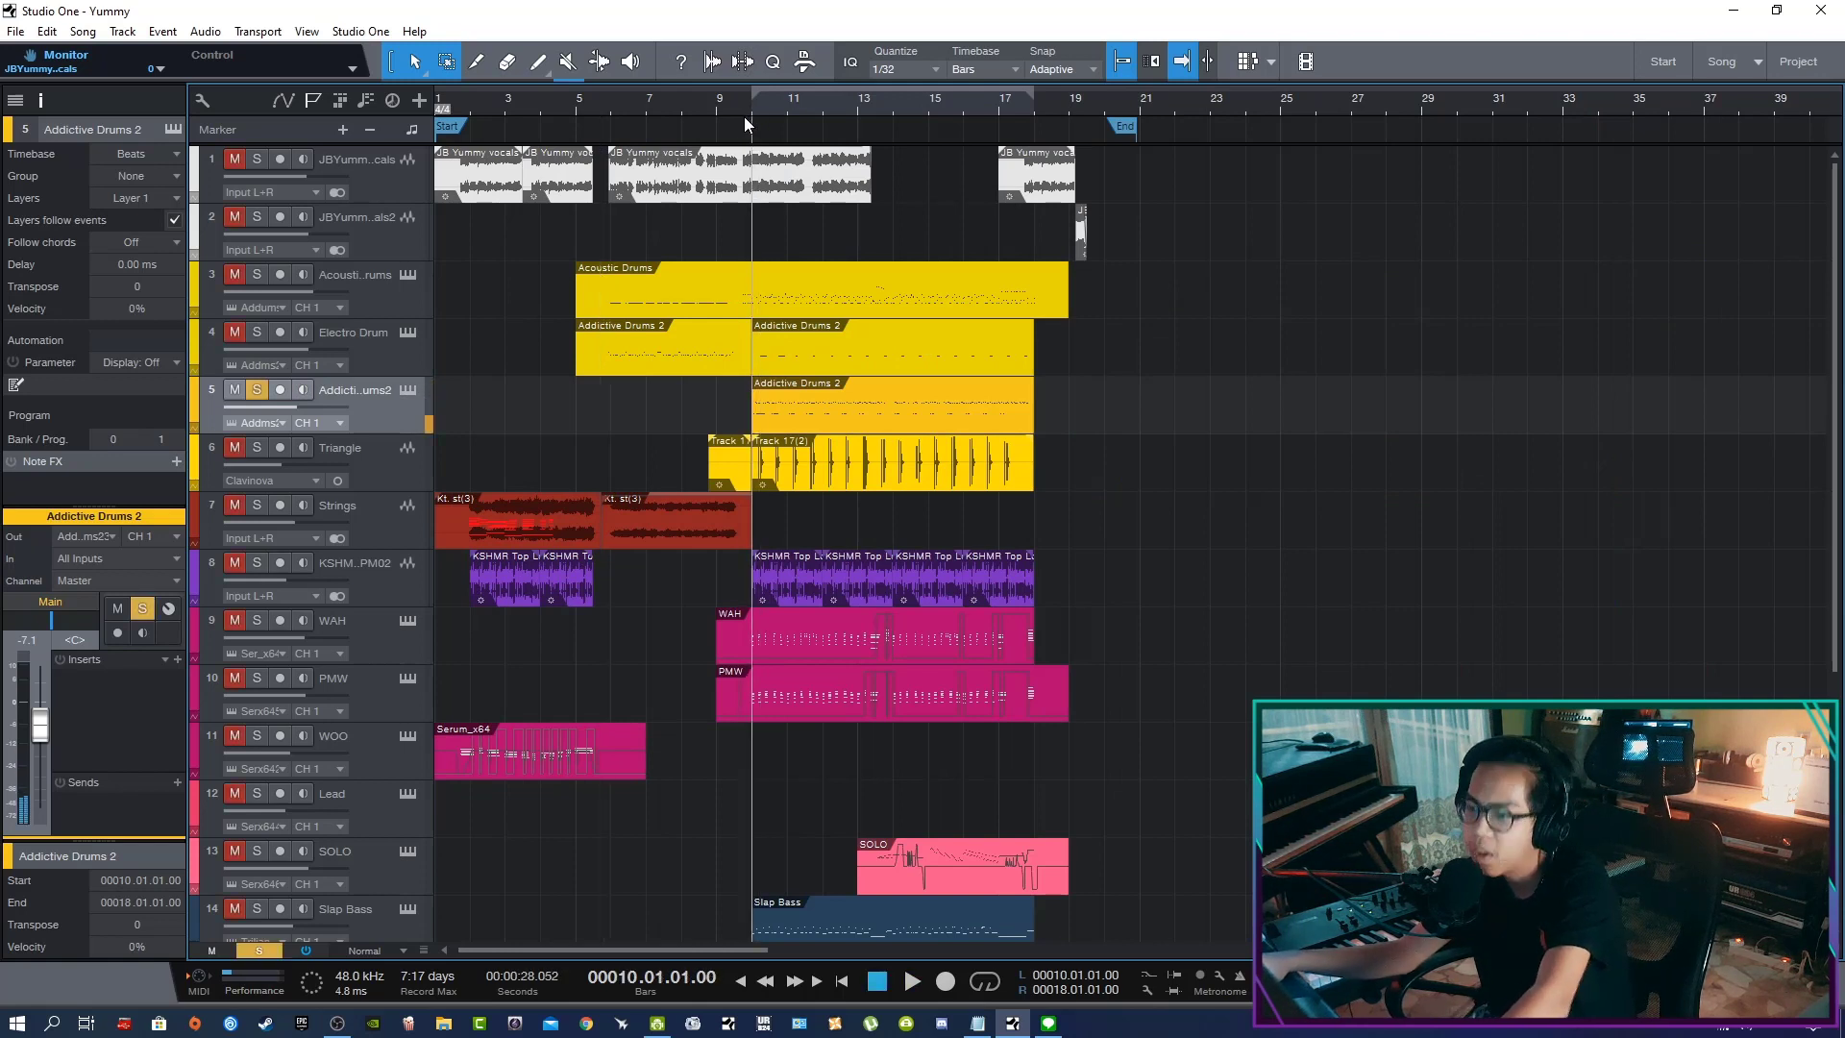
# Rename track 5 as Perc
pyautogui.doubleClick(370, 391)
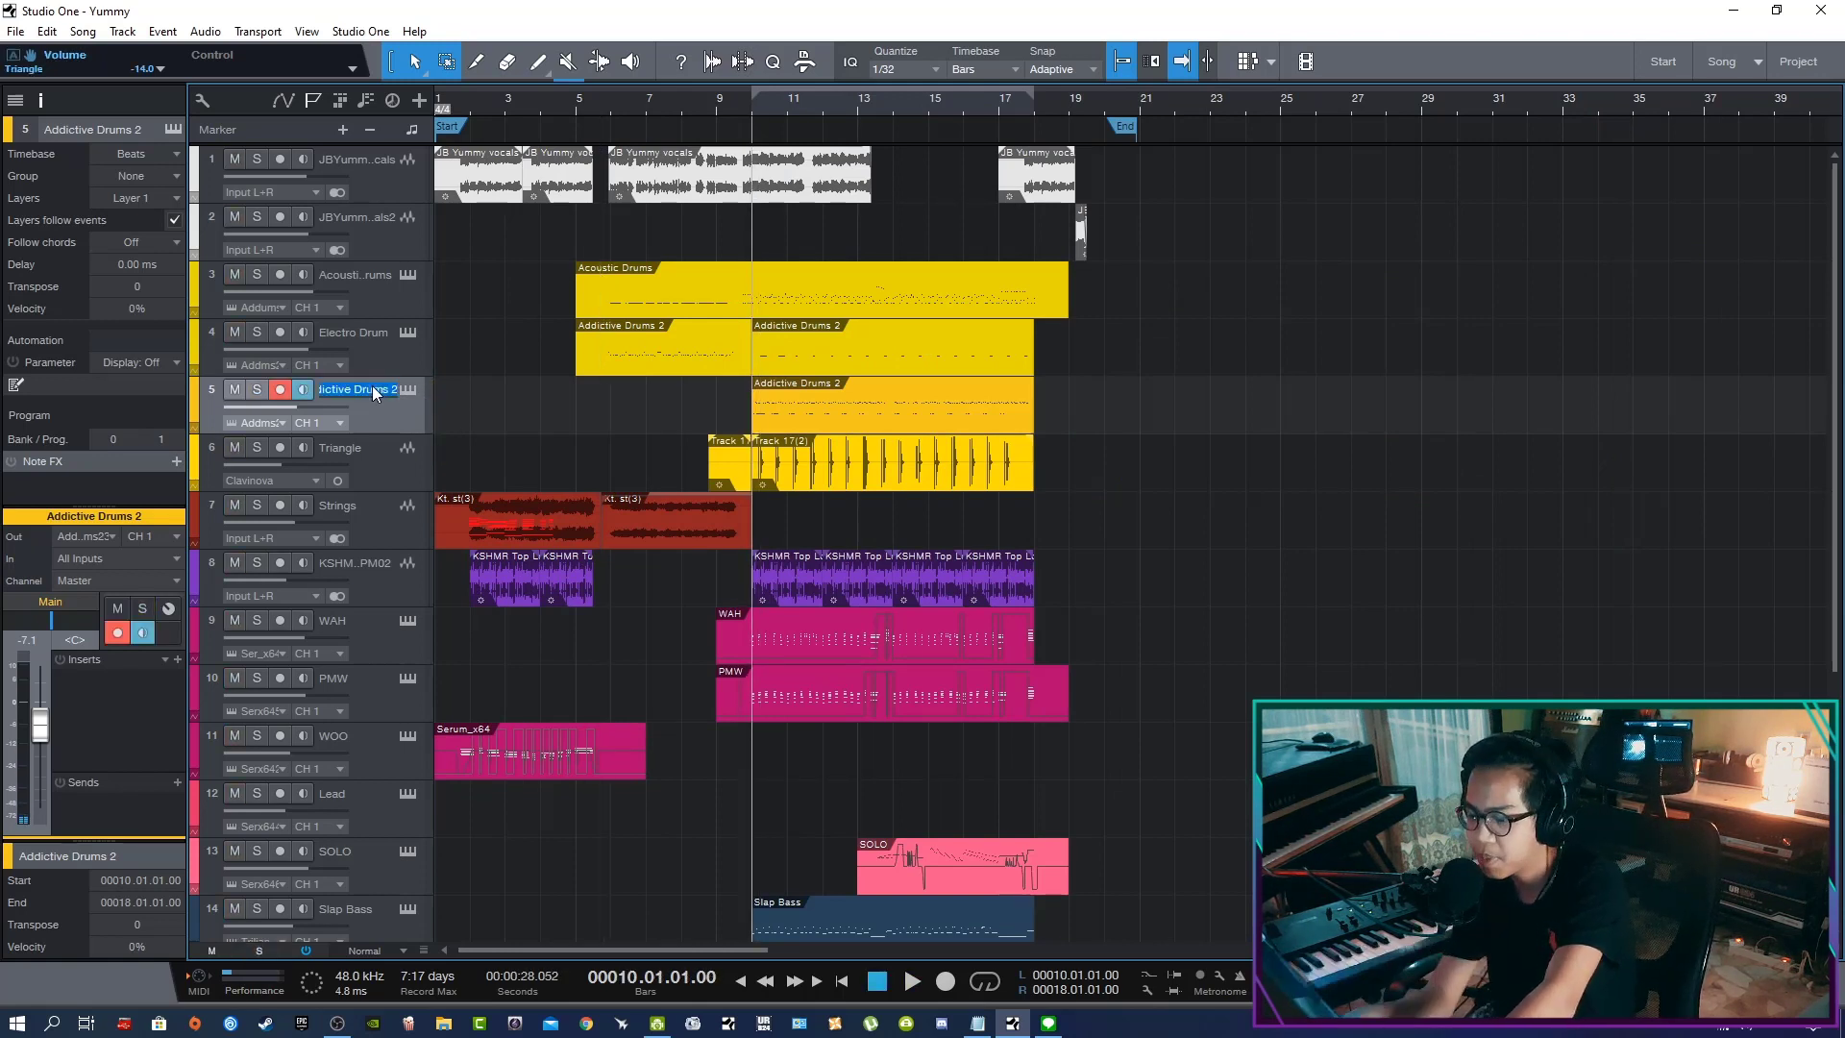
pyautogui.write('Perc')
pyautogui.press('Return')
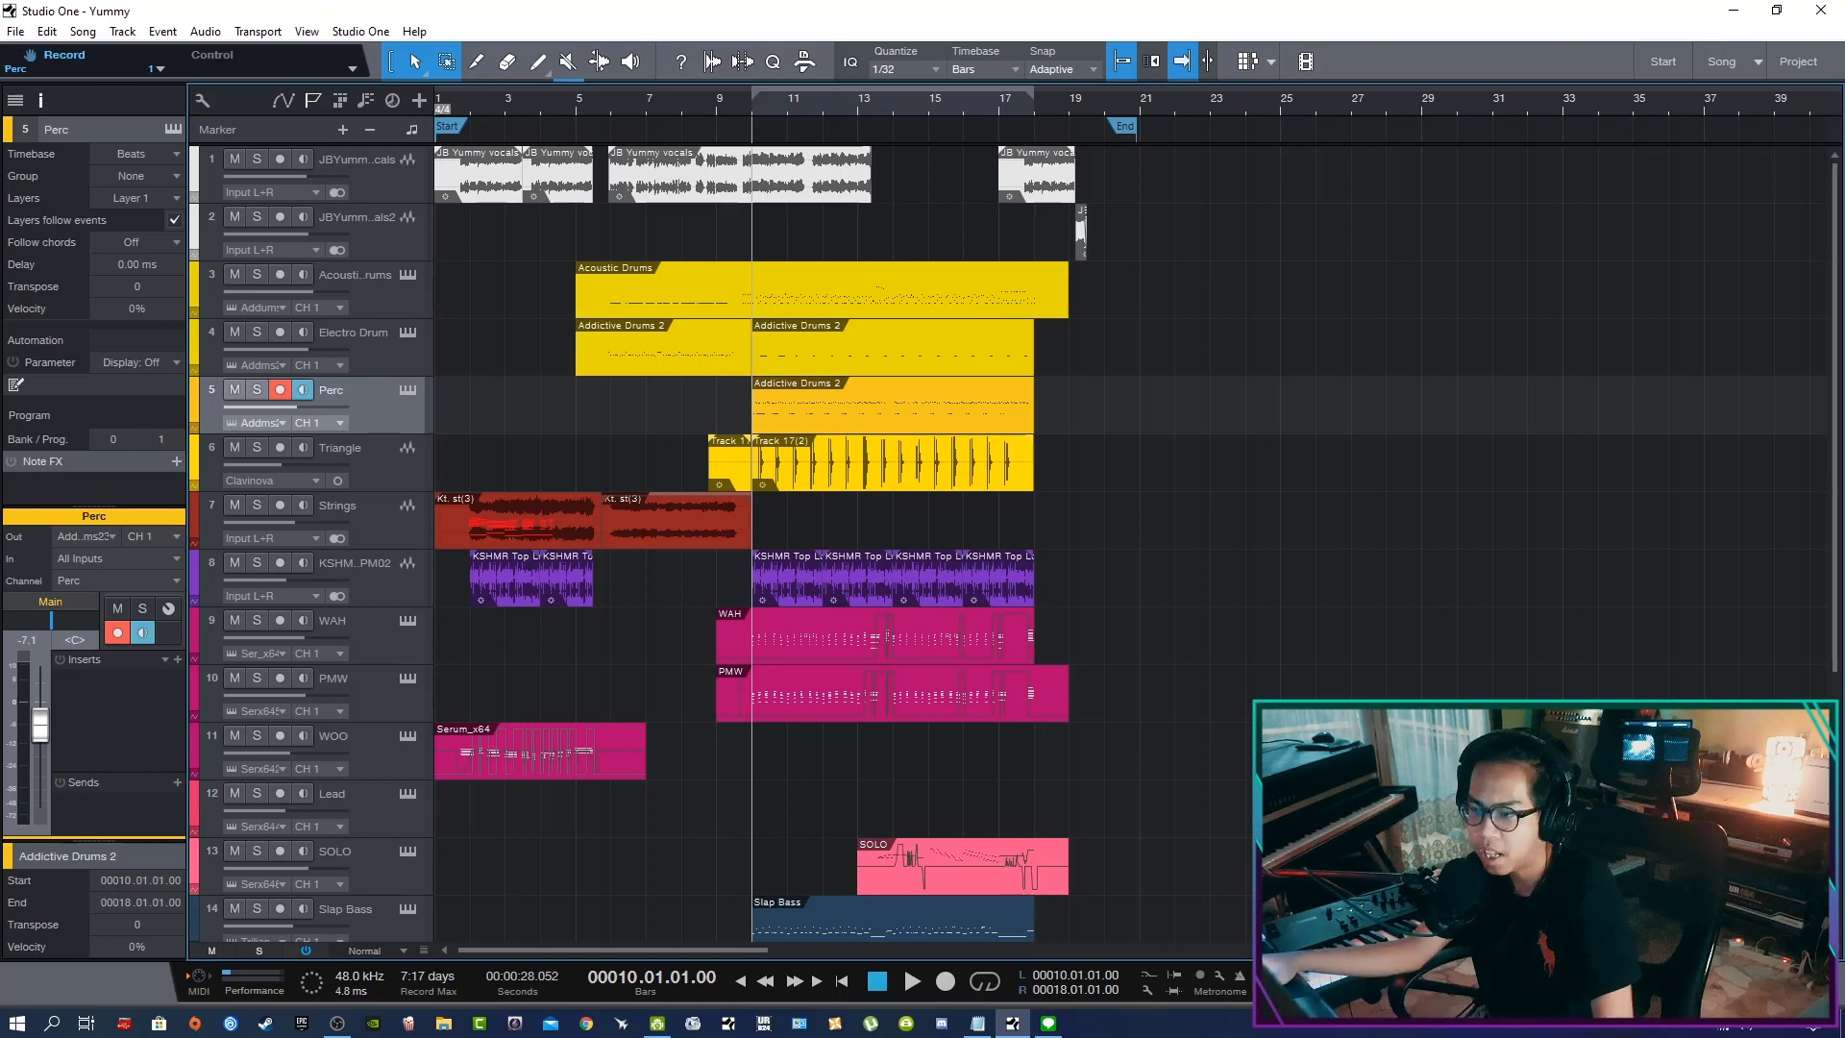
# Play the Perc track in solo from bar 10 and stop playback
pyautogui.press('s')
pyautogui.press('space')
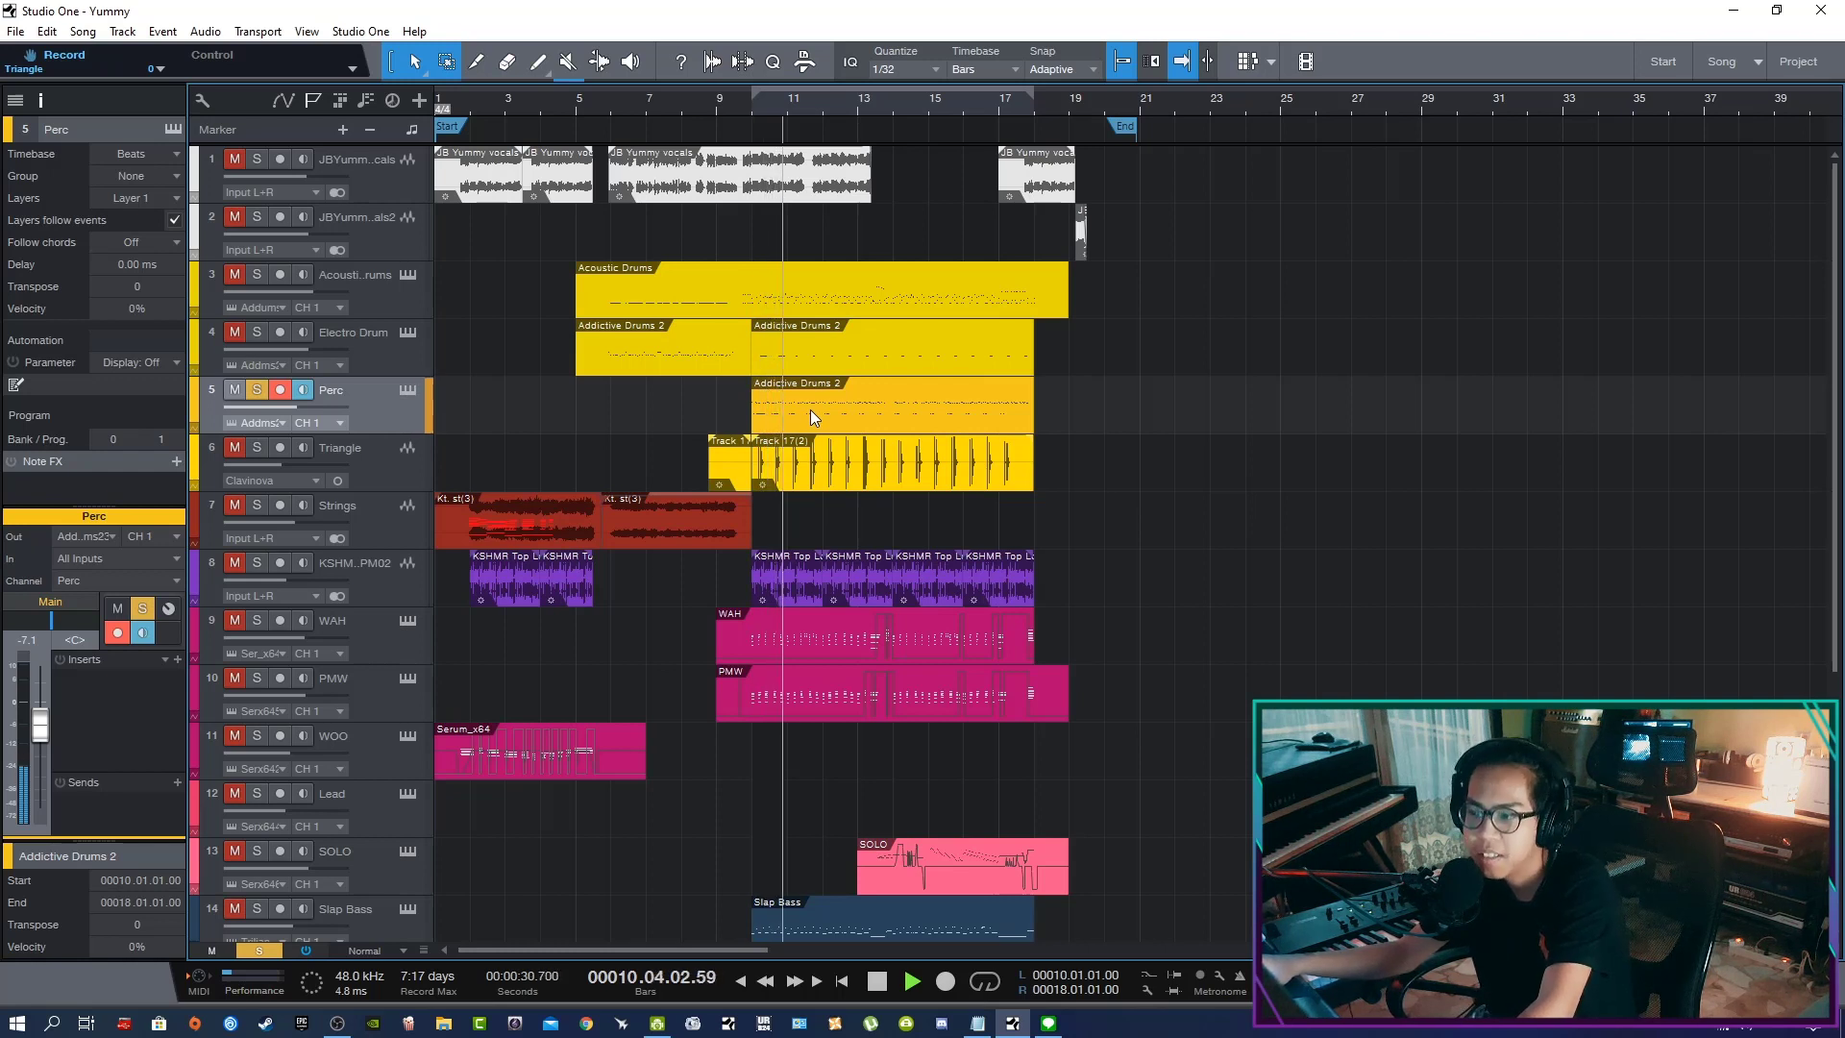
pyautogui.press('space')
# Play the Triangle track in solo from bar 10 and stop playback
pyautogui.click(373, 463)
pyautogui.press('space')
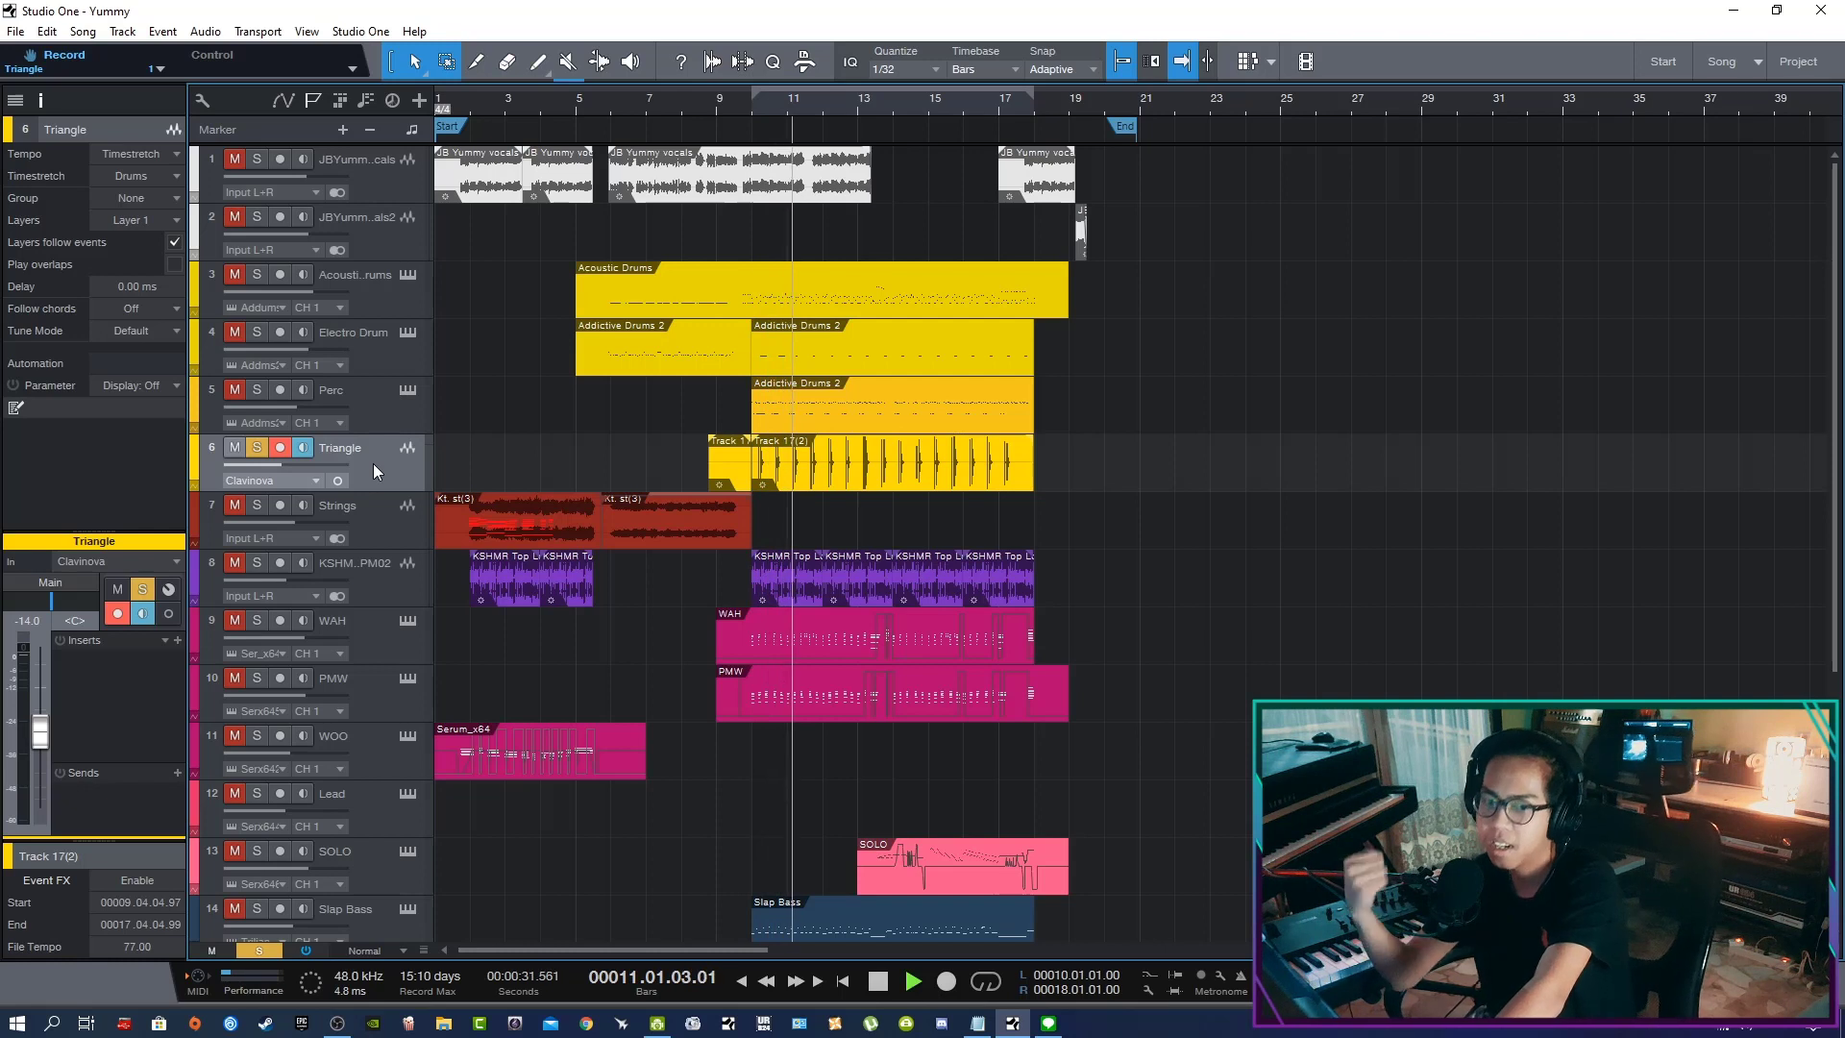
pyautogui.press('space')
# Audition the Strings track from bar 1 in the mix and in solo, stop playback and clear the solo
pyautogui.click(377, 540)
pyautogui.press('KP_Subtract')
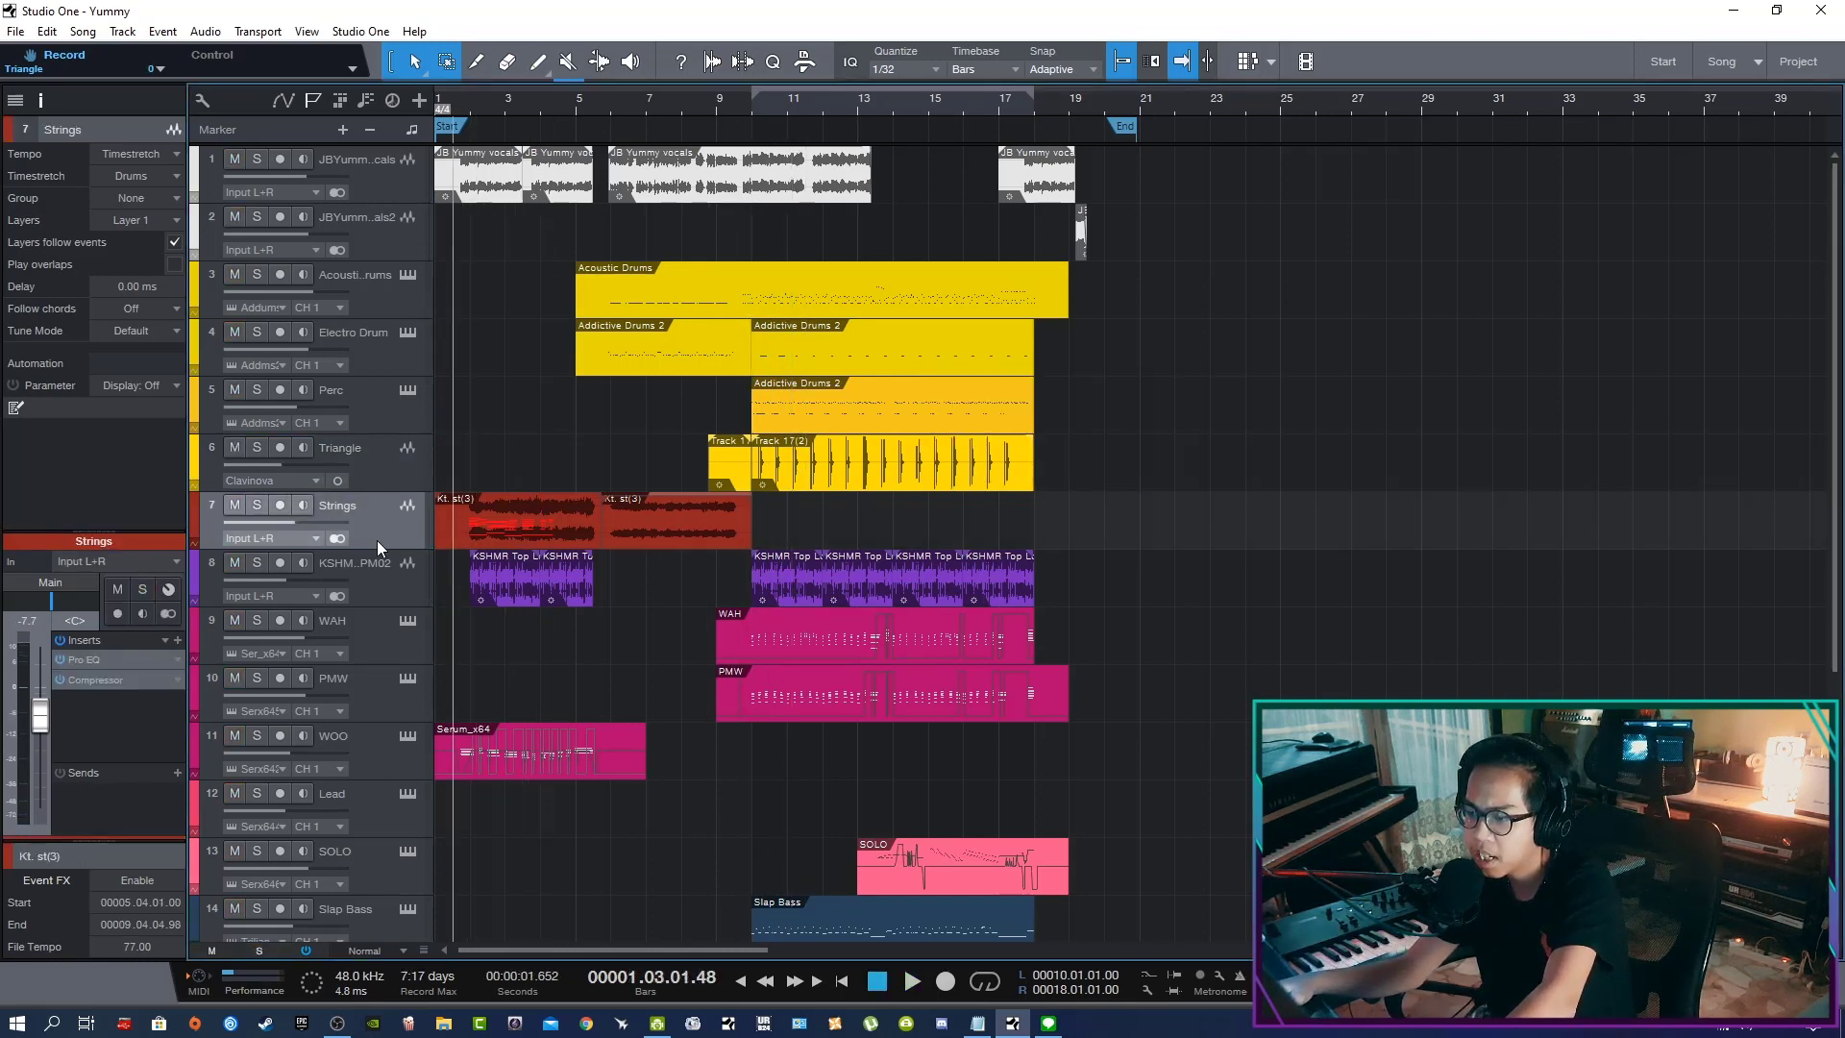
pyautogui.press('e')
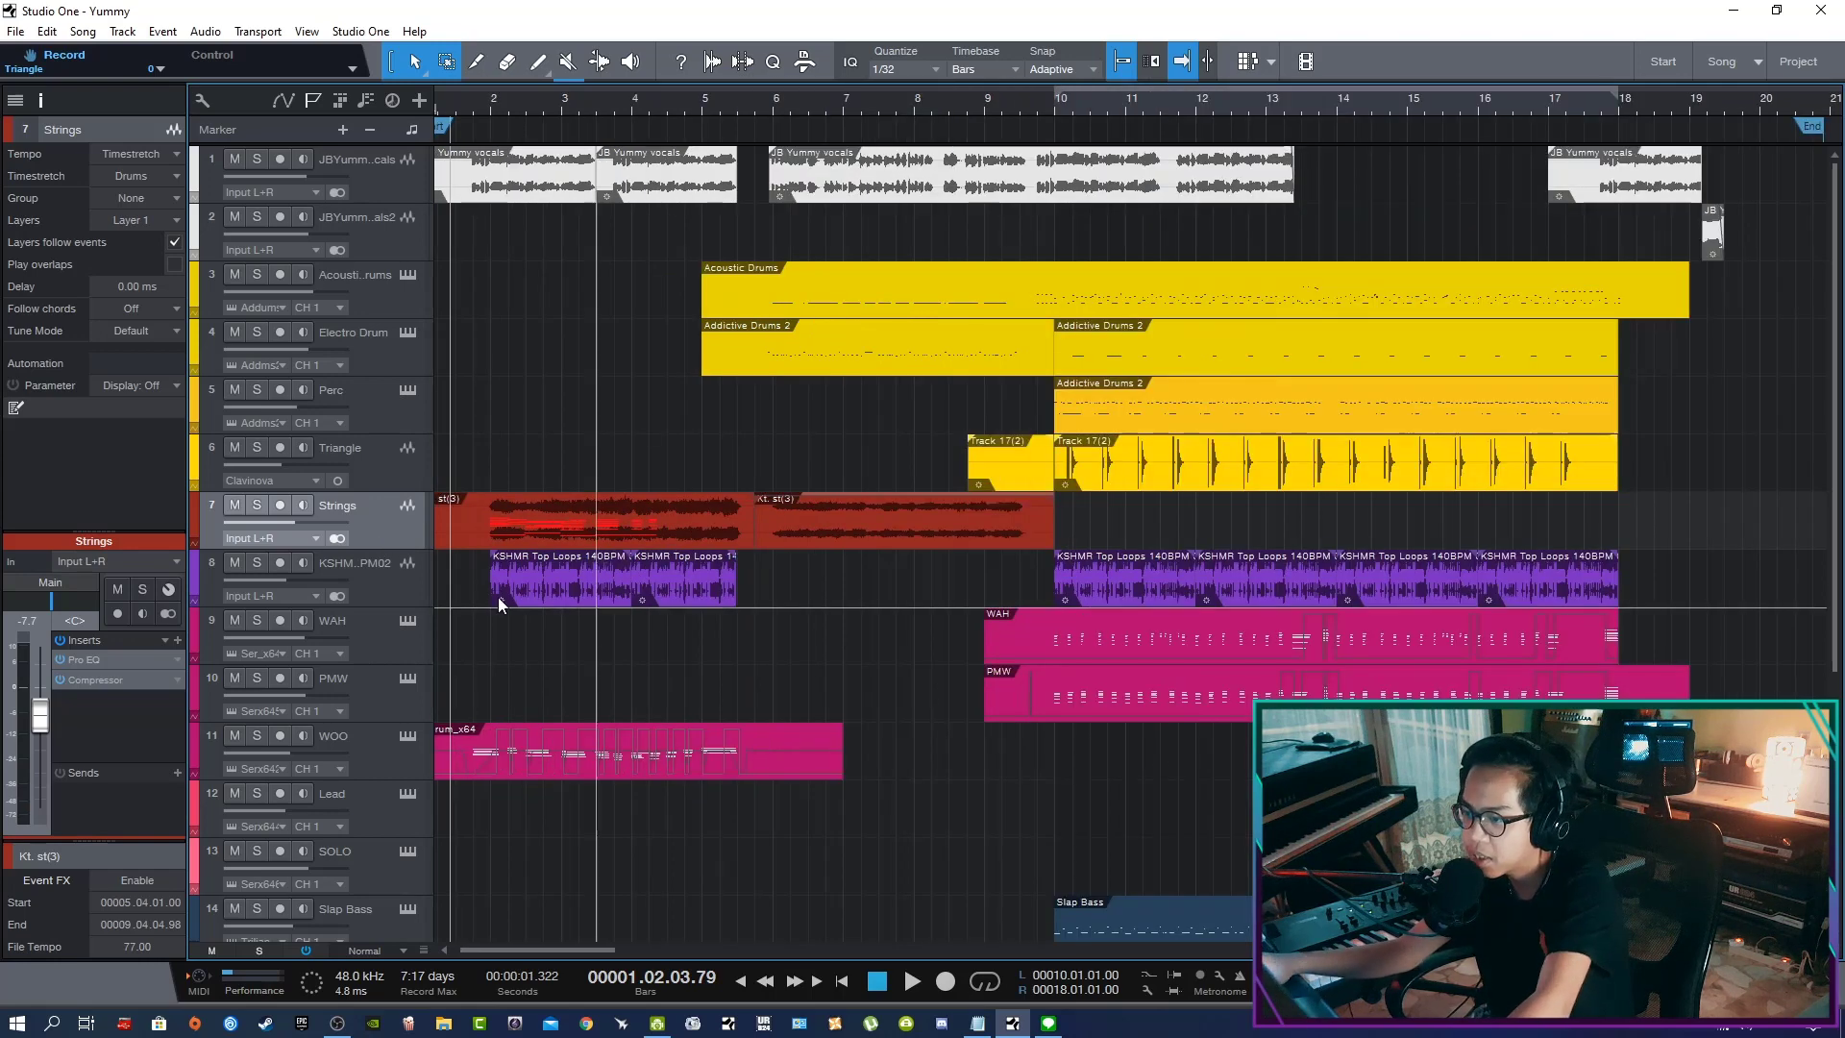
pyautogui.press('space')
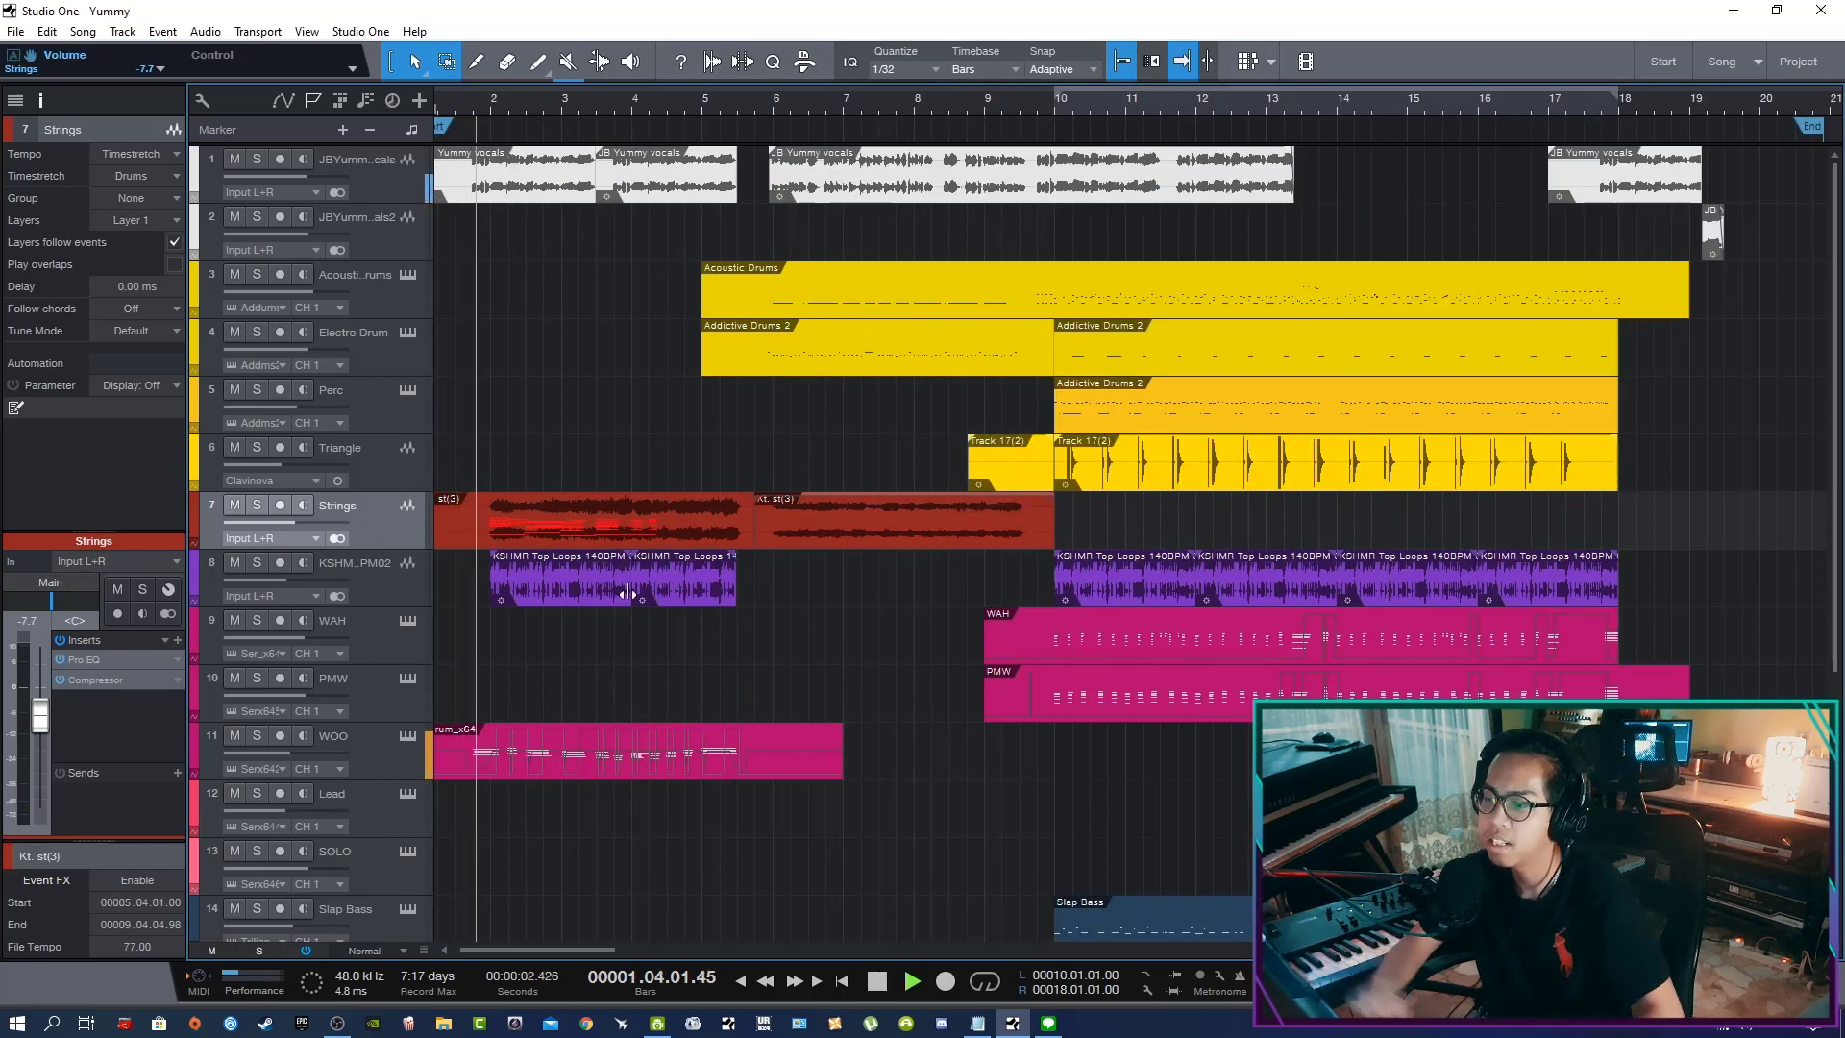
pyautogui.press('s')
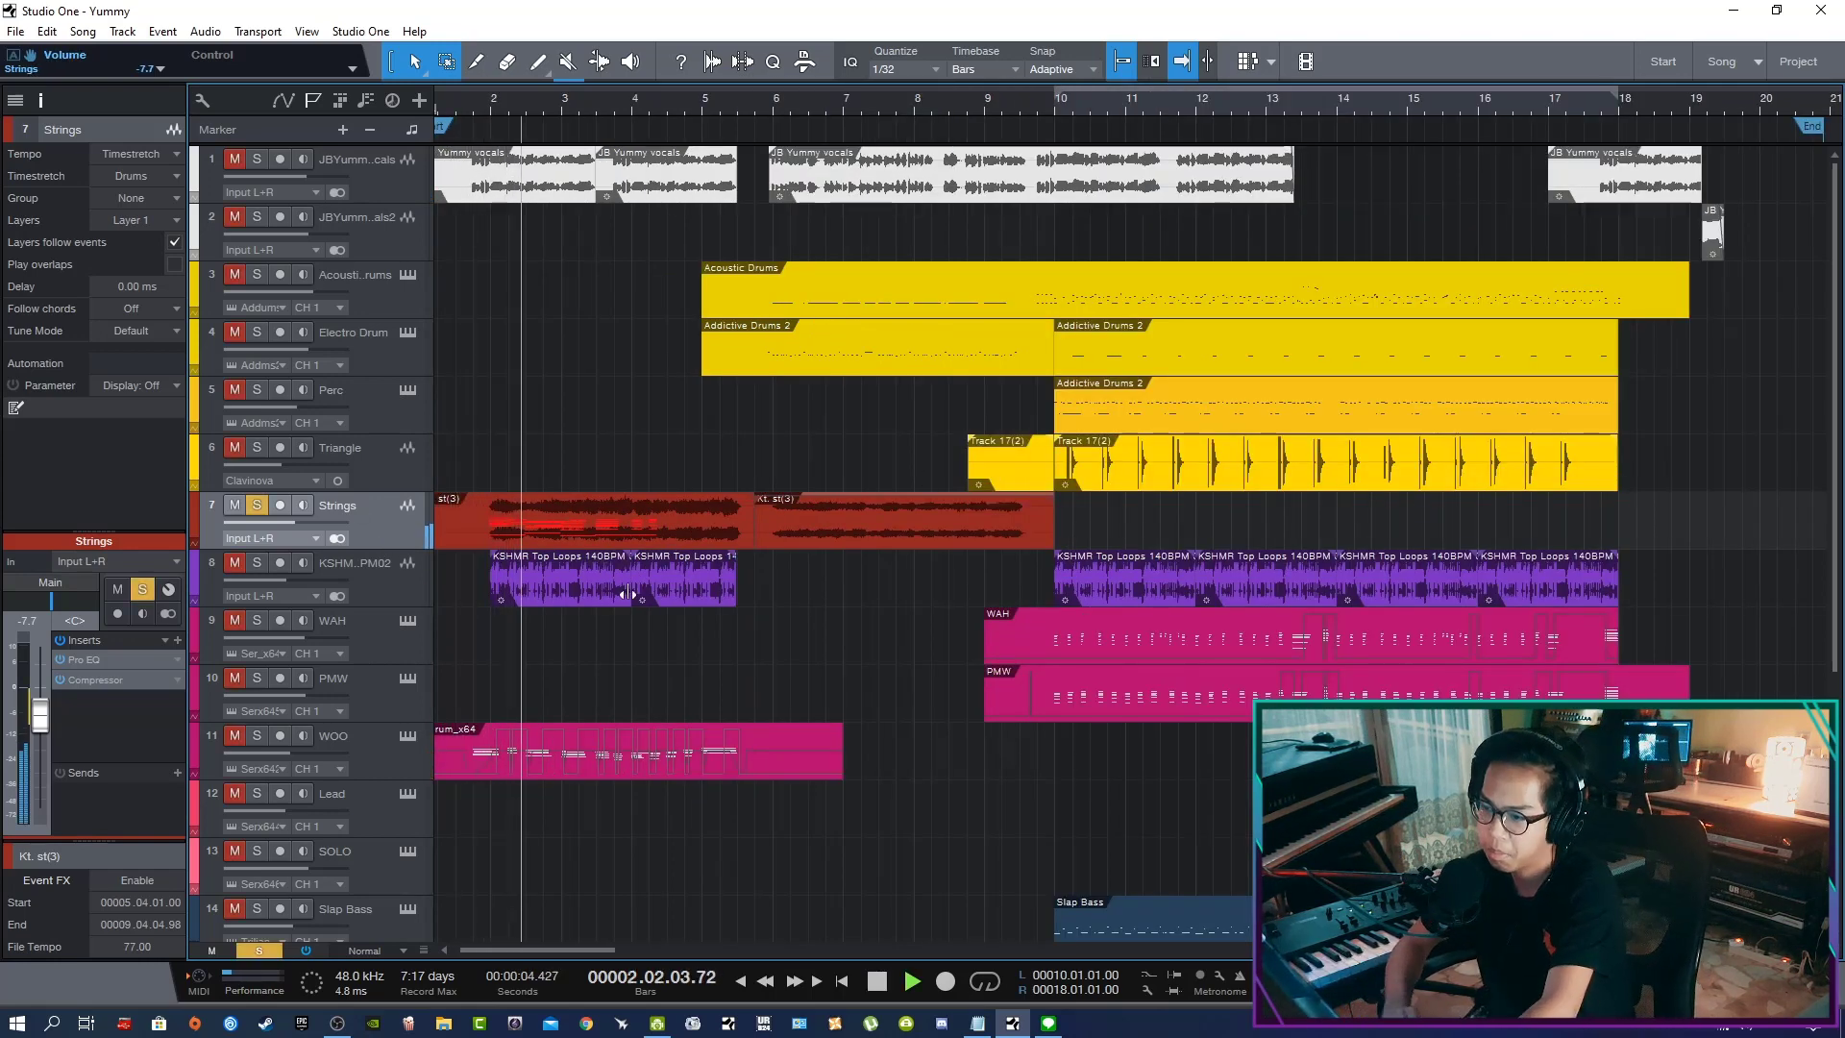
pyautogui.press('space')
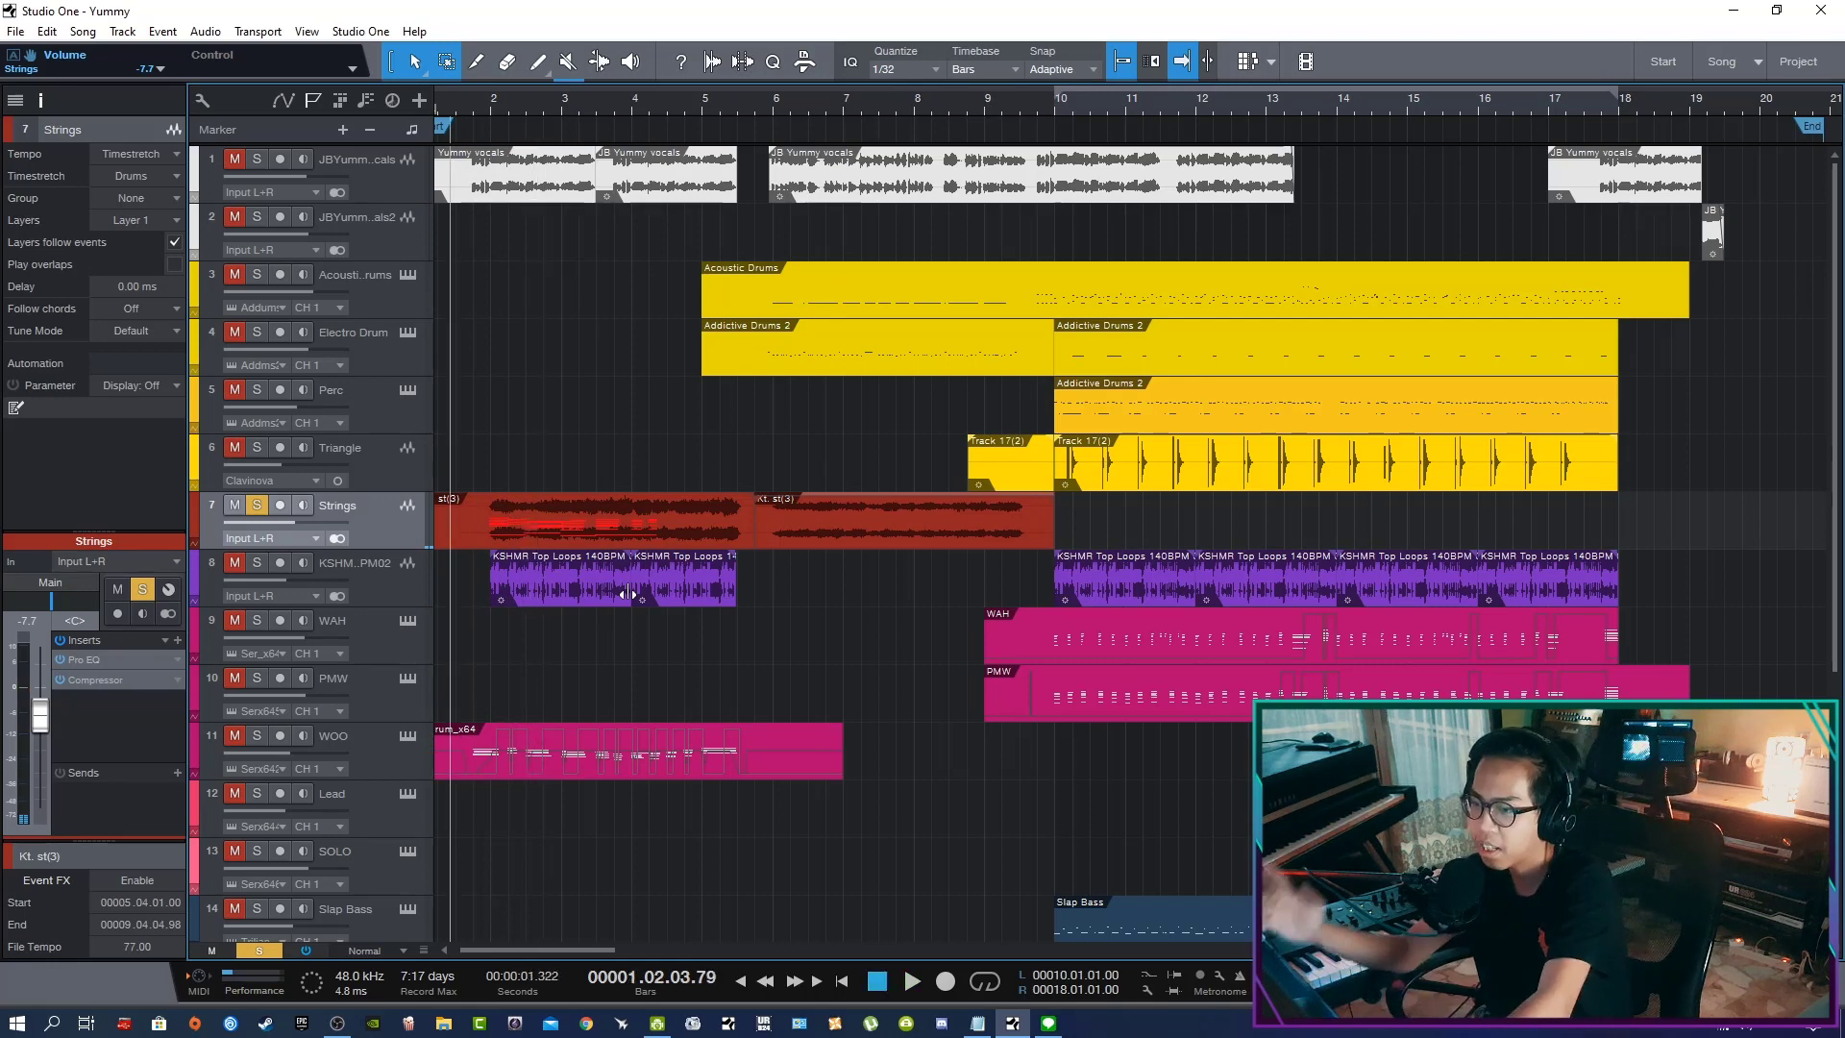
pyautogui.press('s')
# Play the KSHMR Top Loops 140BPM 02 track in solo from just before bar 2
pyautogui.press('w')
pyautogui.press('Down')
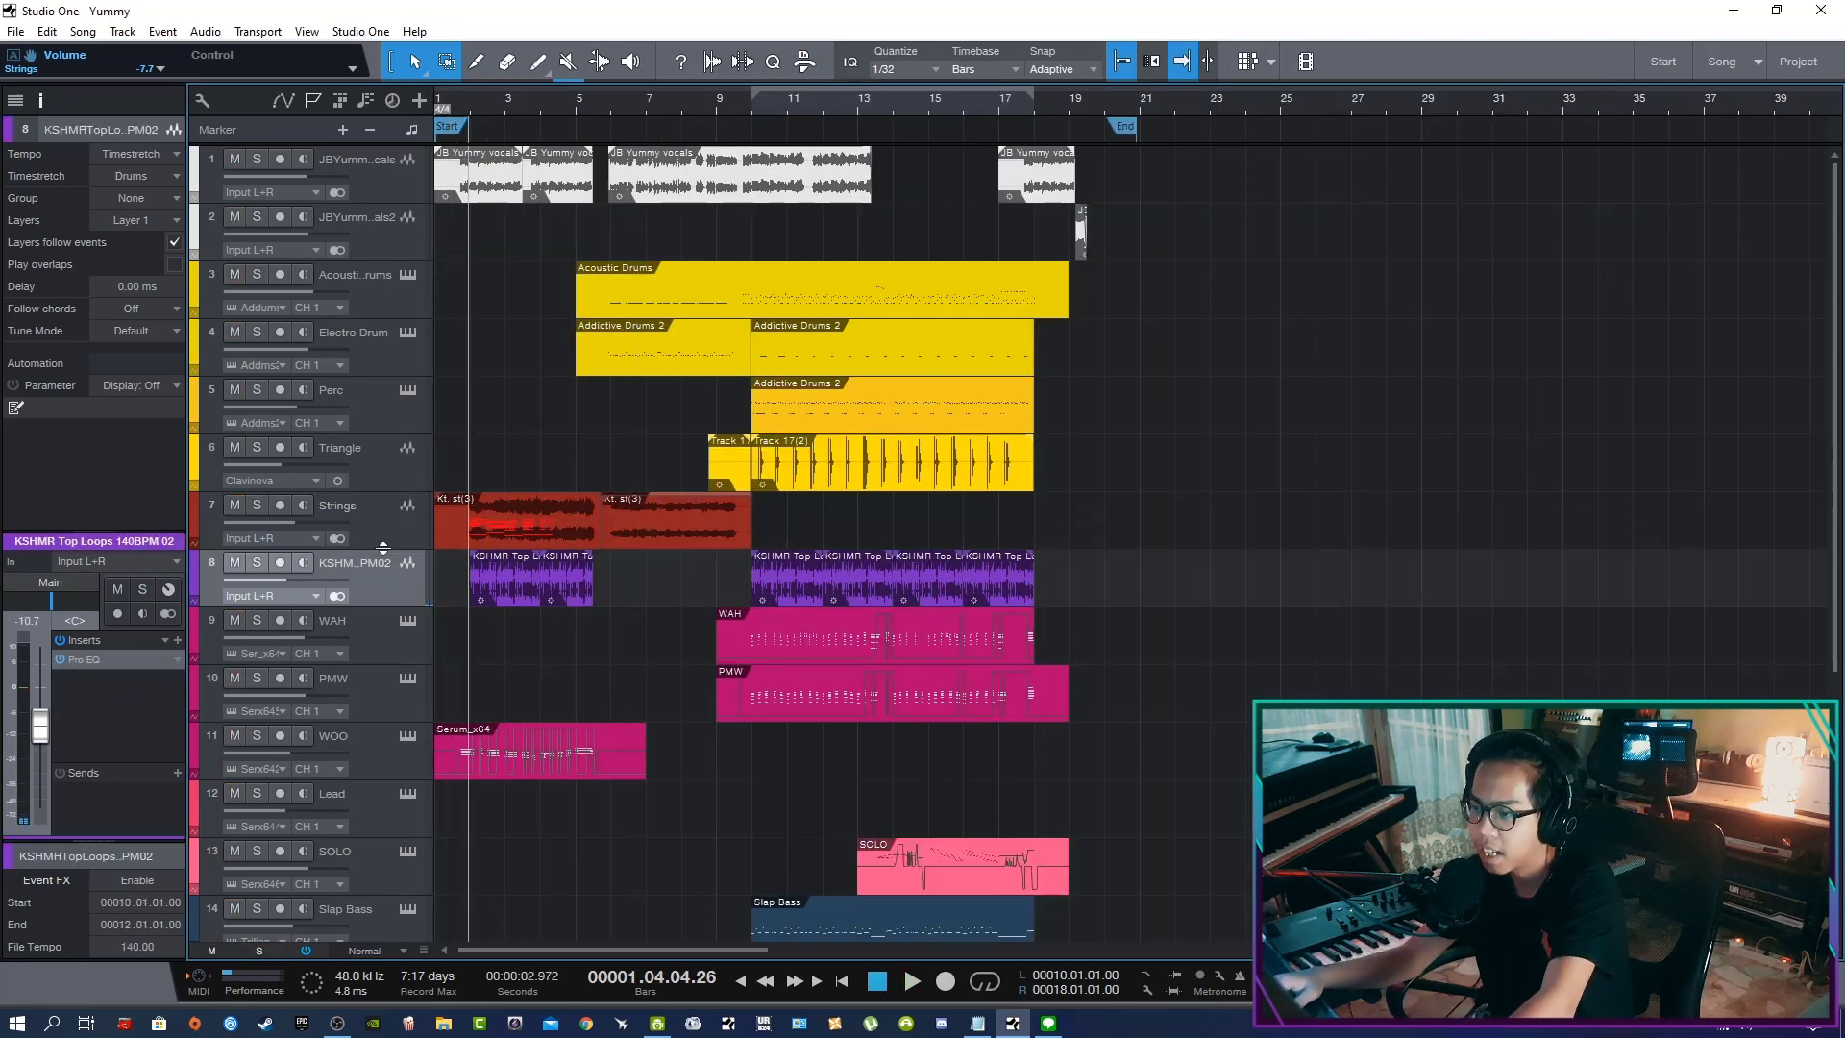
pyautogui.press('e')
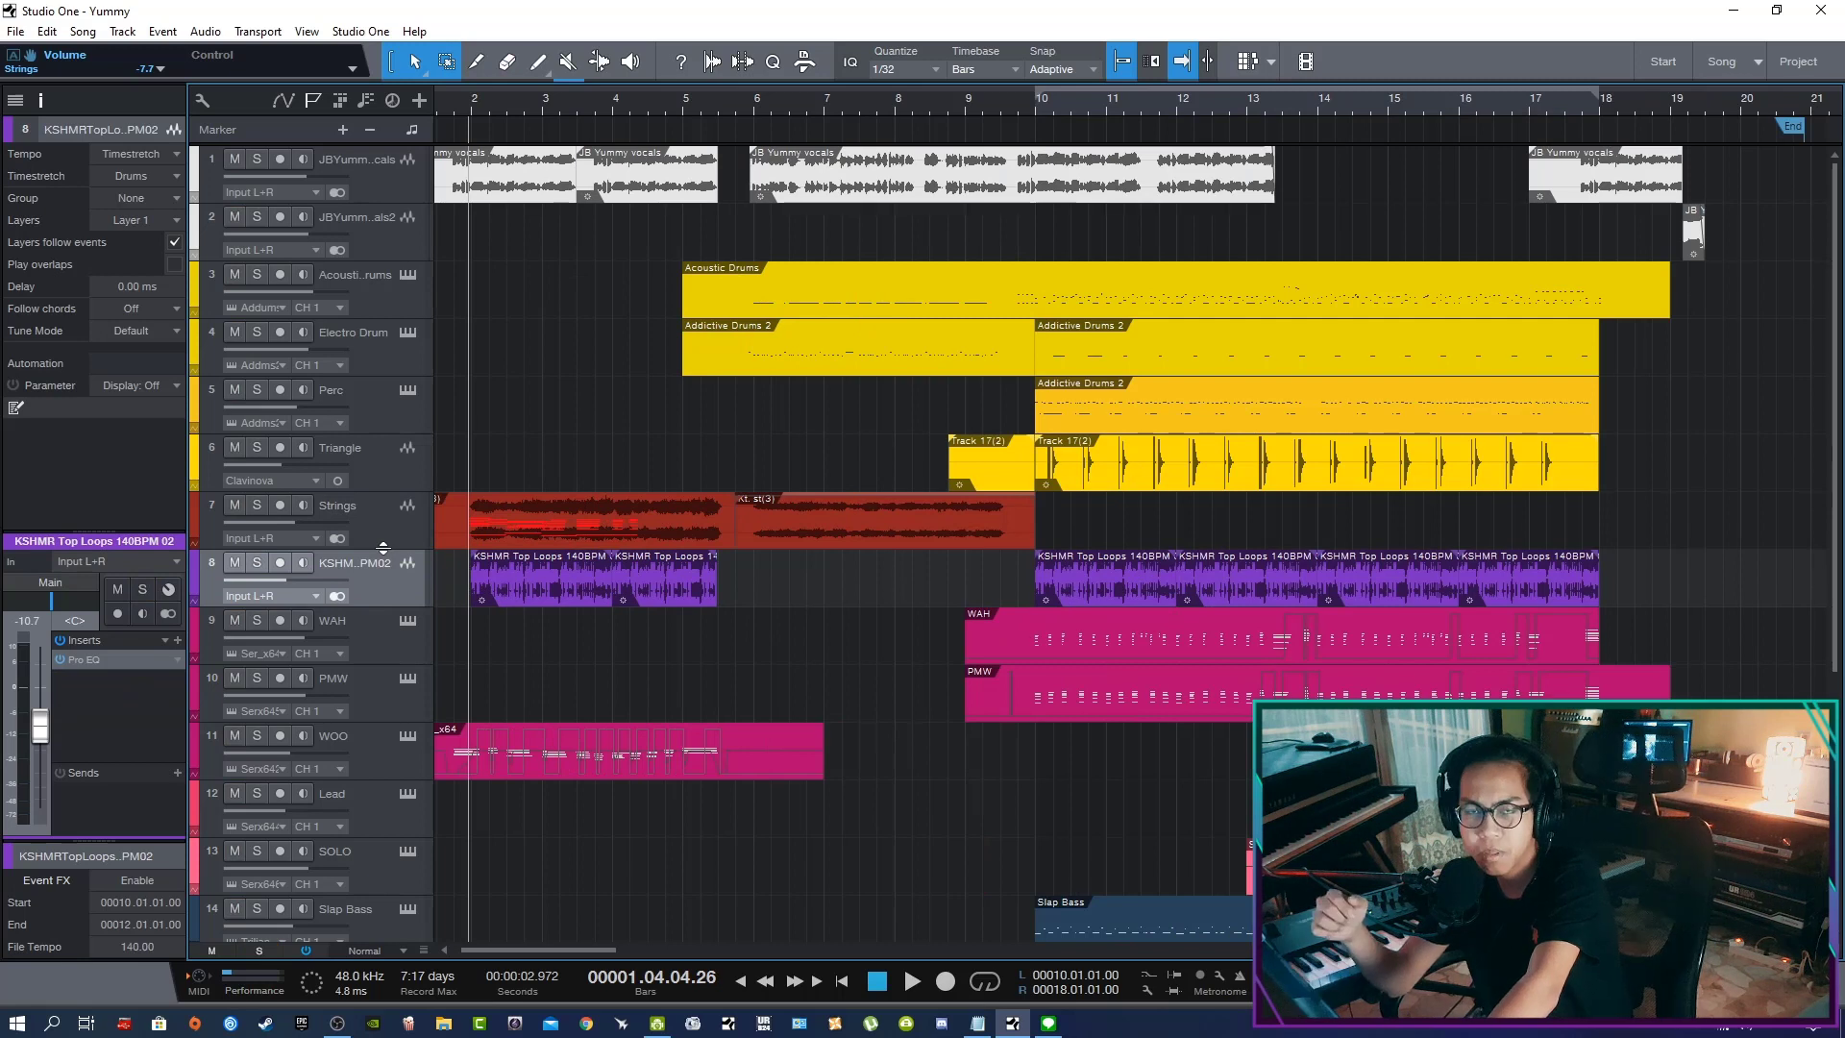
pyautogui.press('s')
pyautogui.press('space')
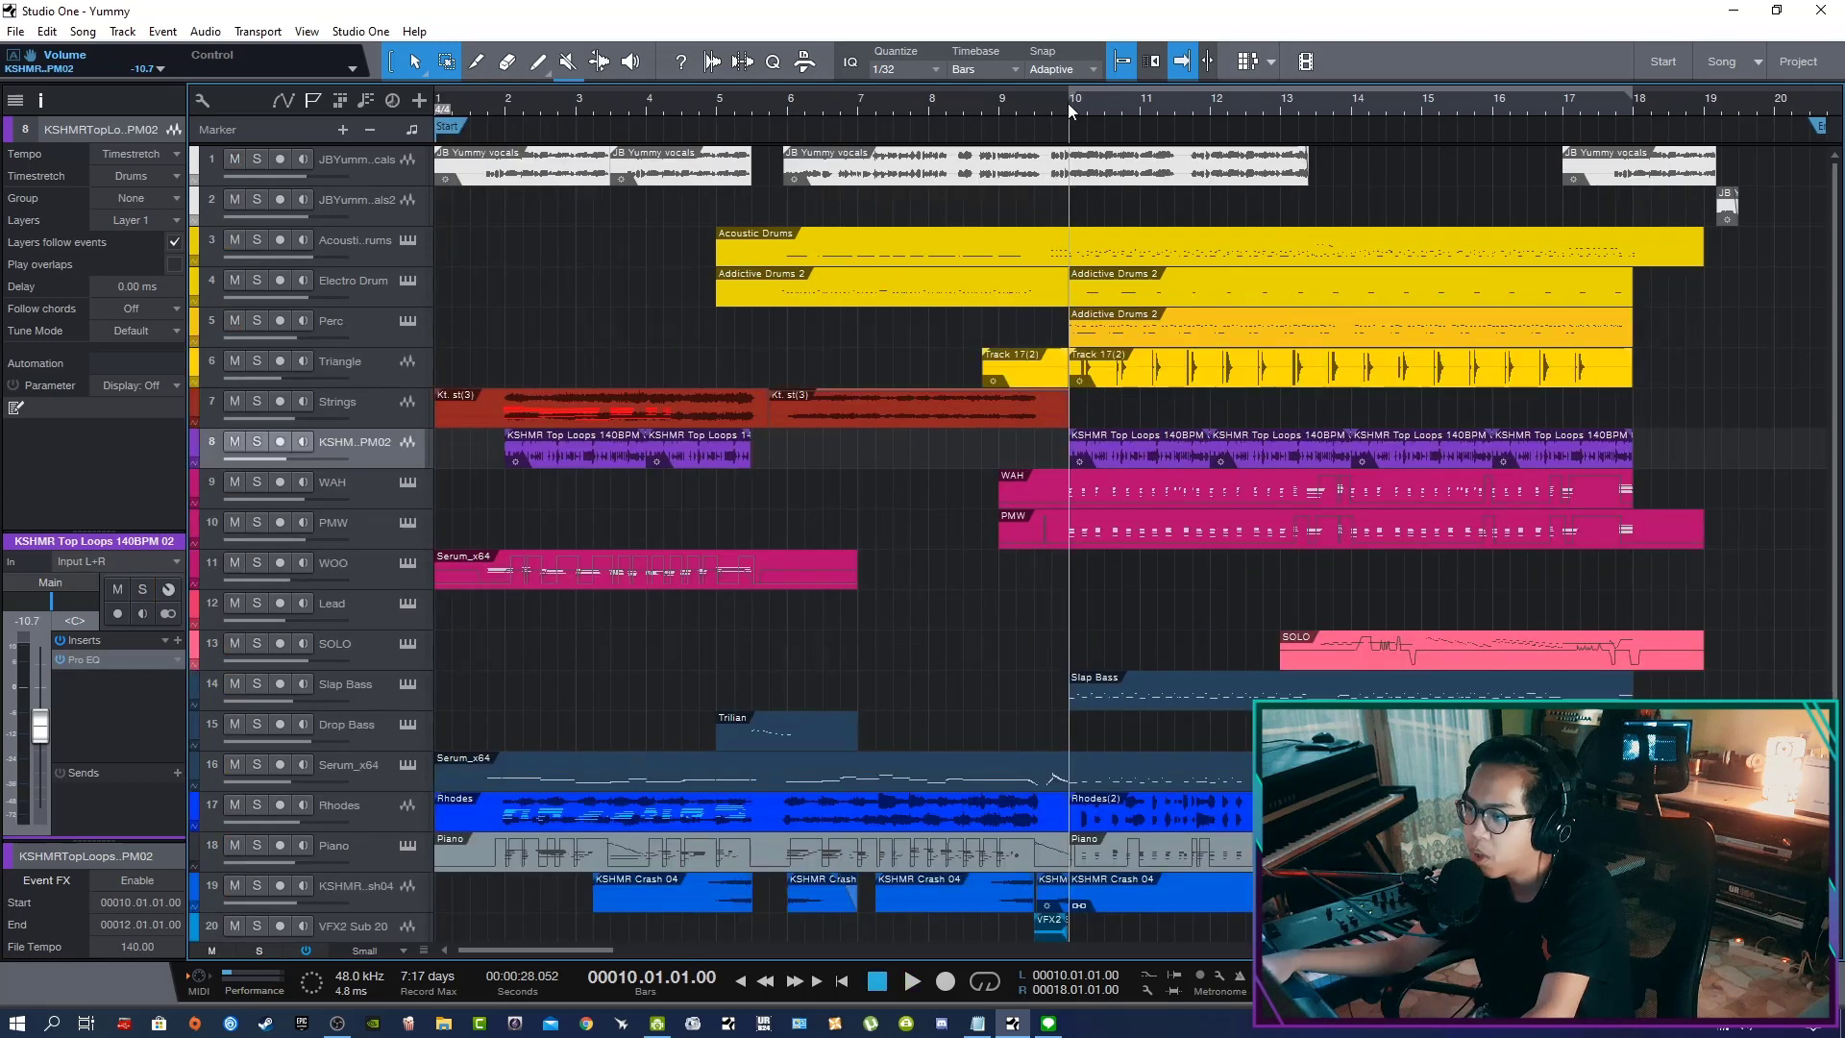
# Play the WAH track in solo from bar 10 and stop playback
pyautogui.click(344, 488)
pyautogui.press('s')
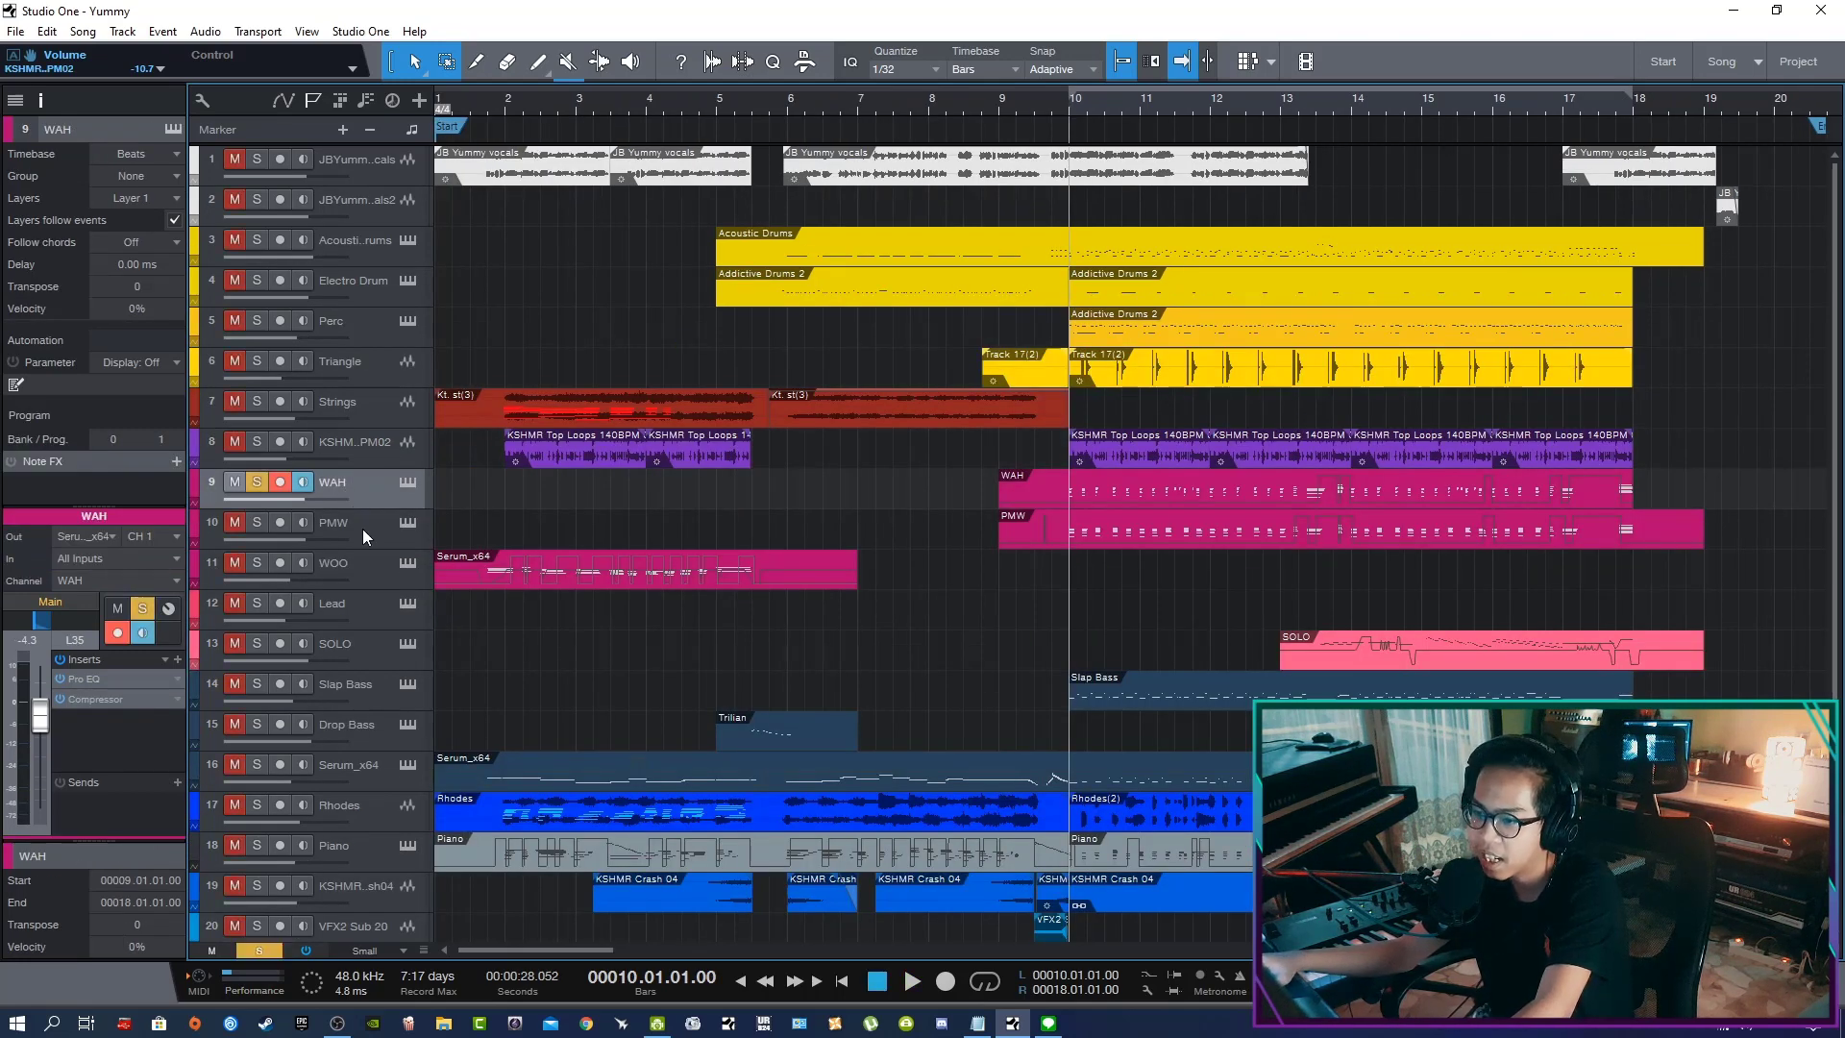
pyautogui.hscroll(7, 365, 529)
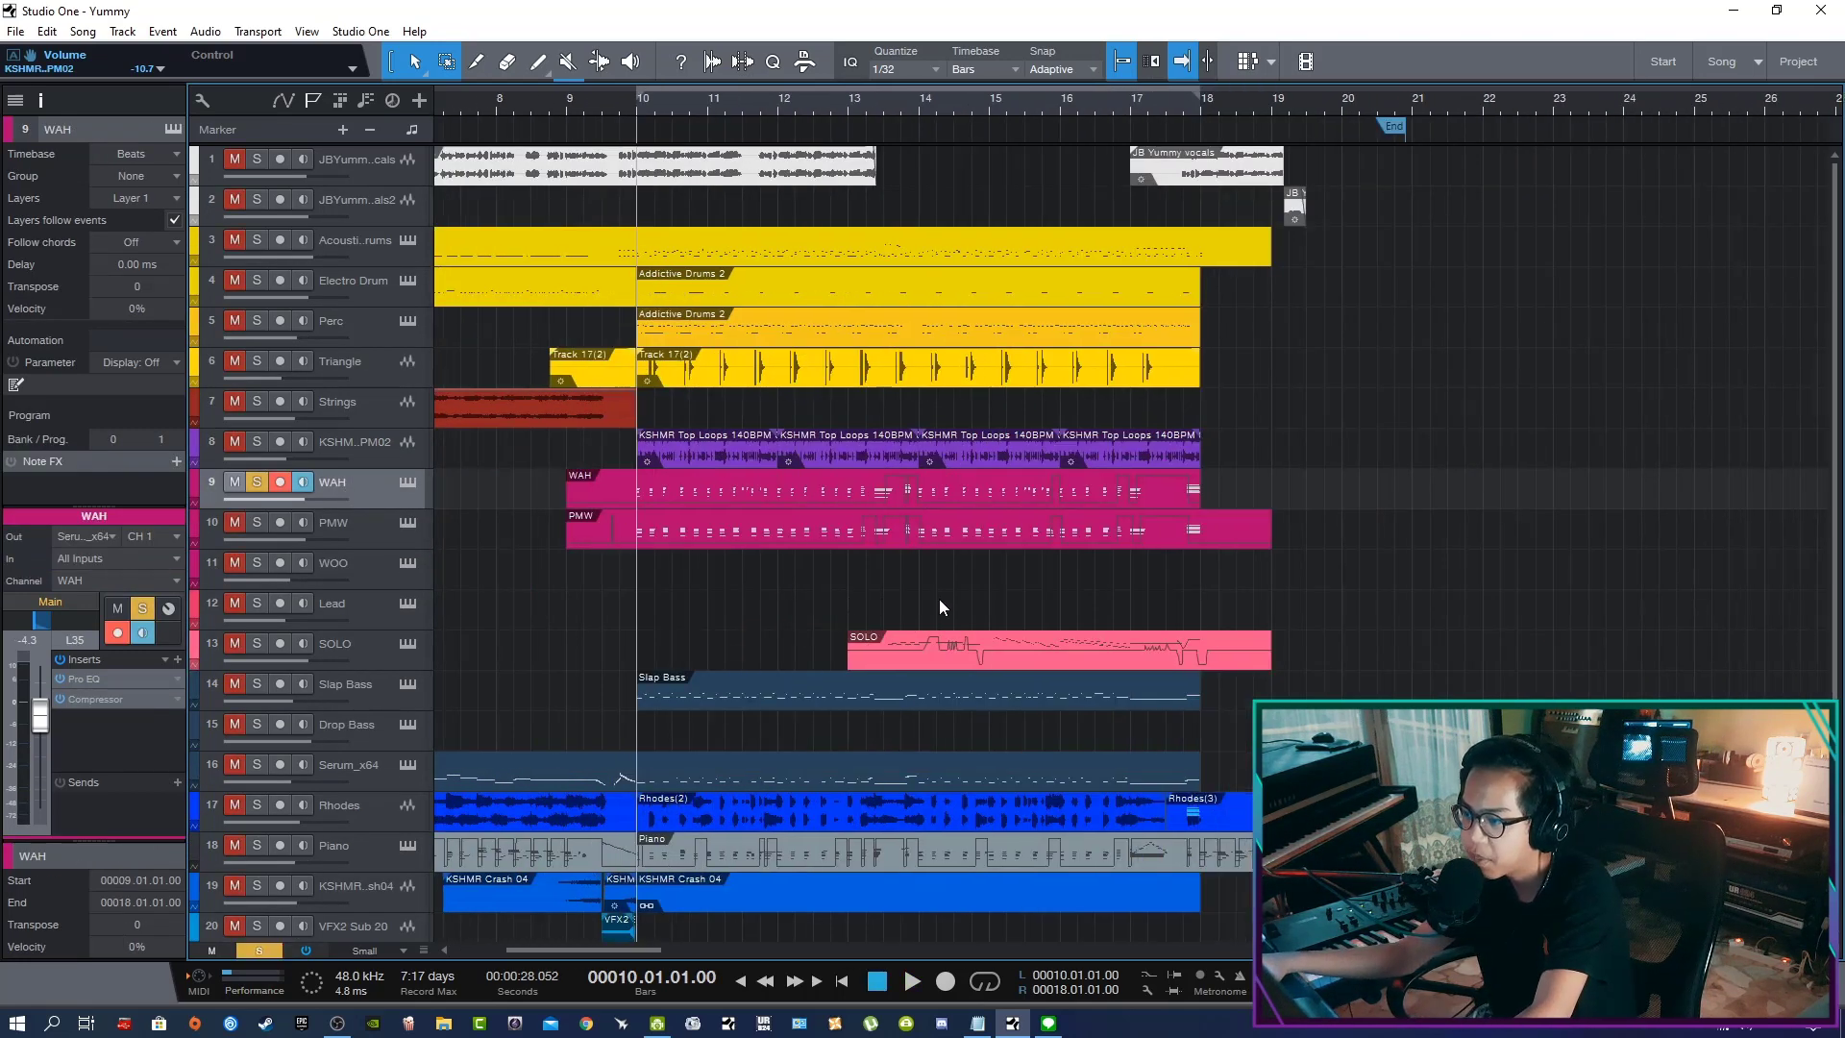
pyautogui.hotkey('shift', 'e')
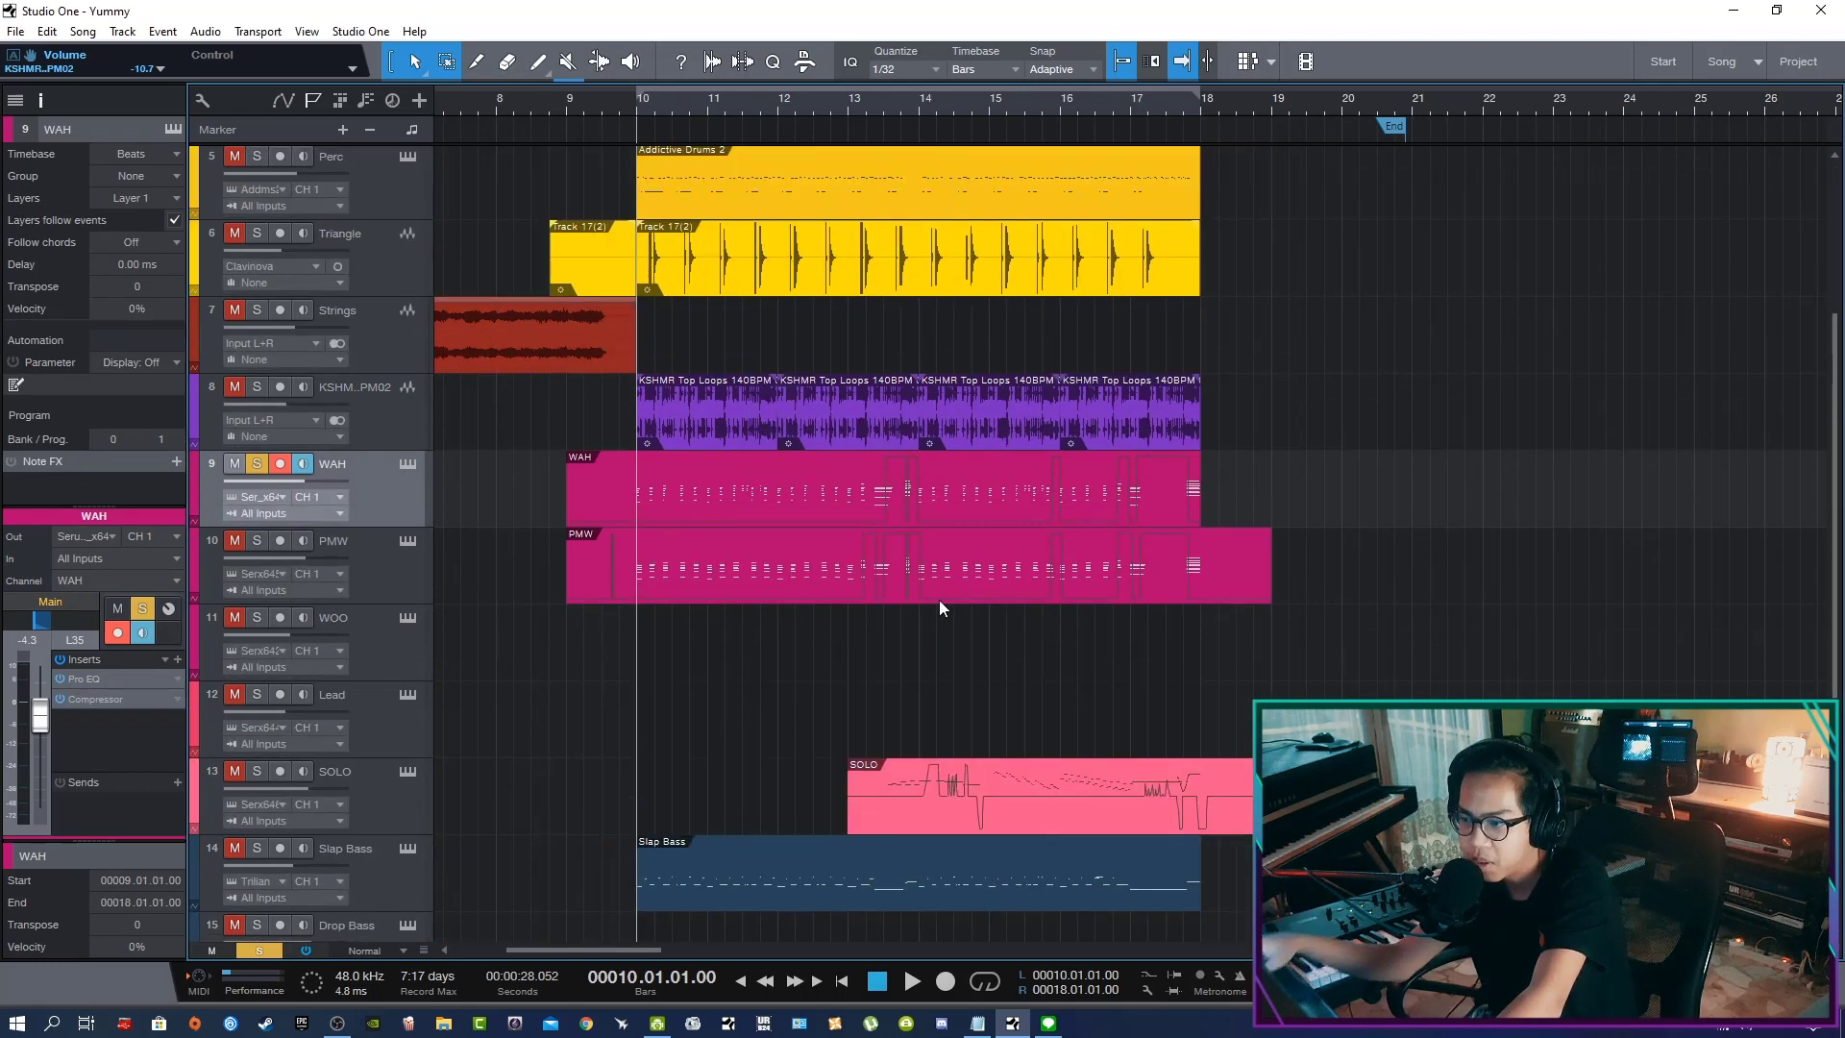
pyautogui.rightClick(938, 591)
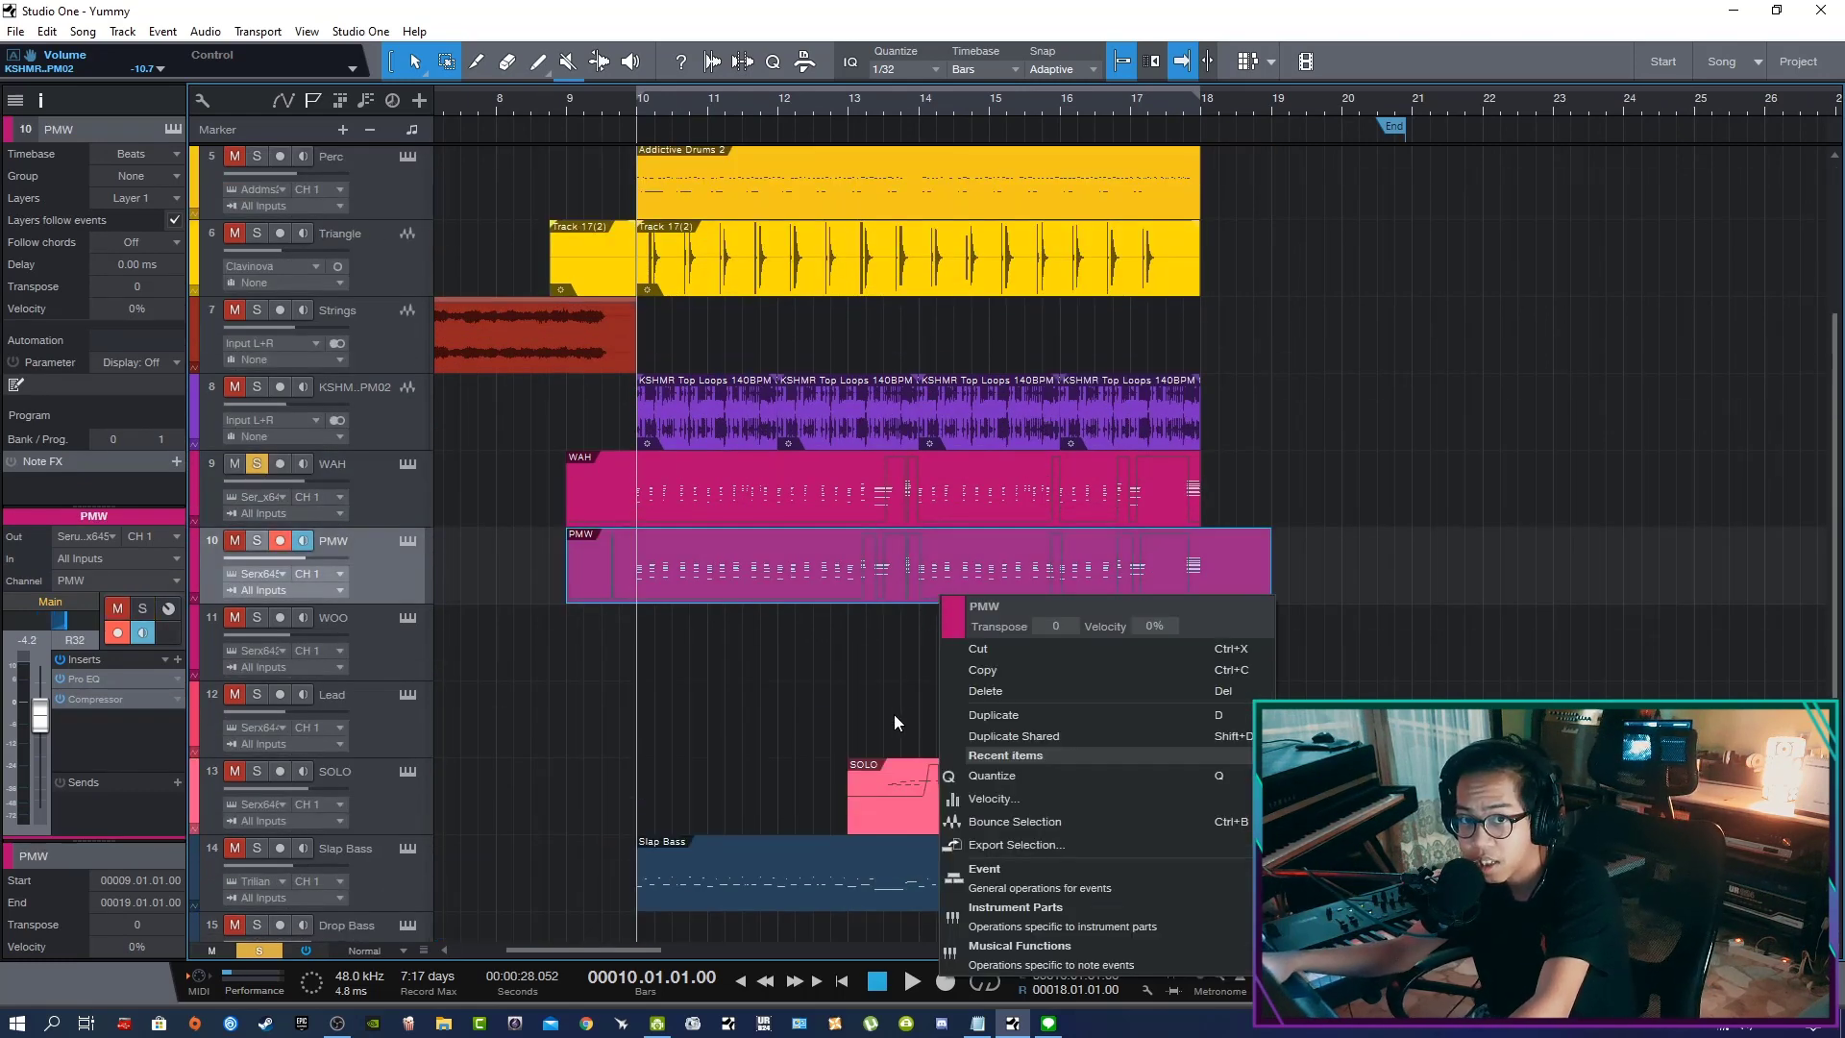
pyautogui.click(860, 832)
pyautogui.click(388, 509)
pyautogui.press('space')
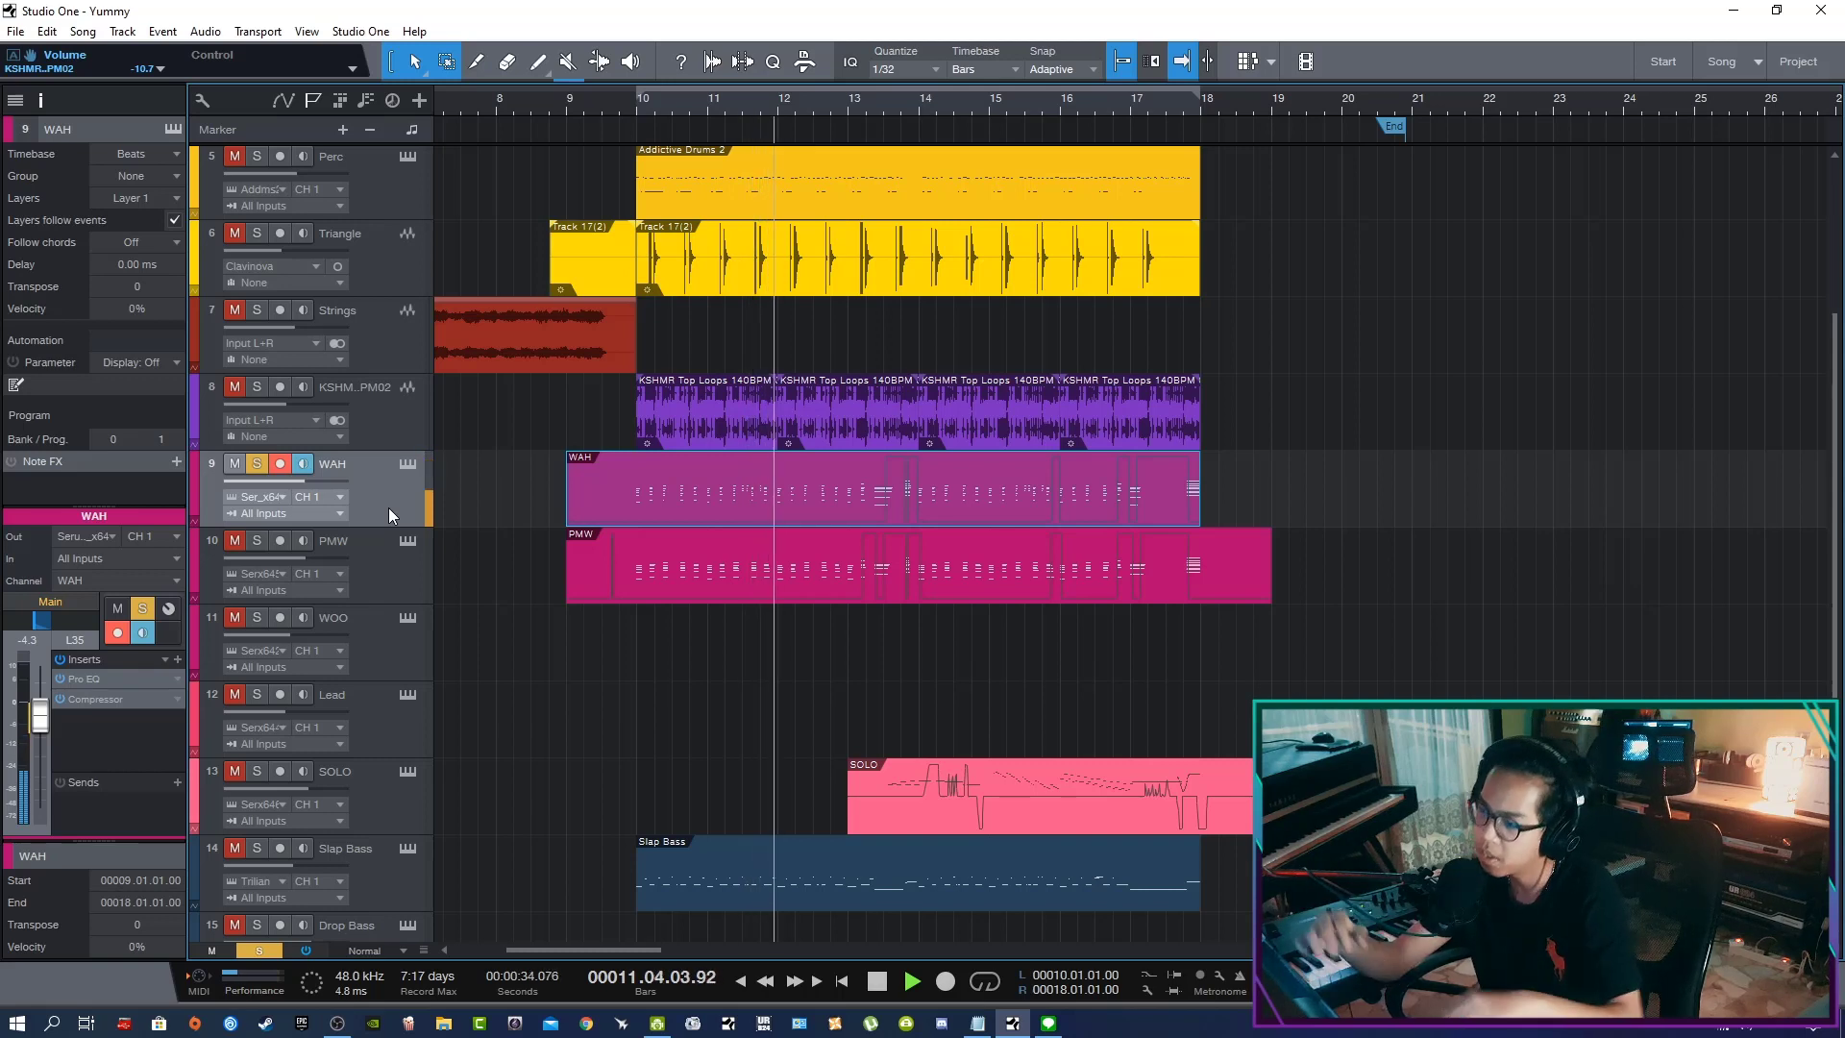
pyautogui.press('space')
# Play the PMW track in solo from bar 9 beat 2, stop playback and clear the solo
pyautogui.click(390, 590)
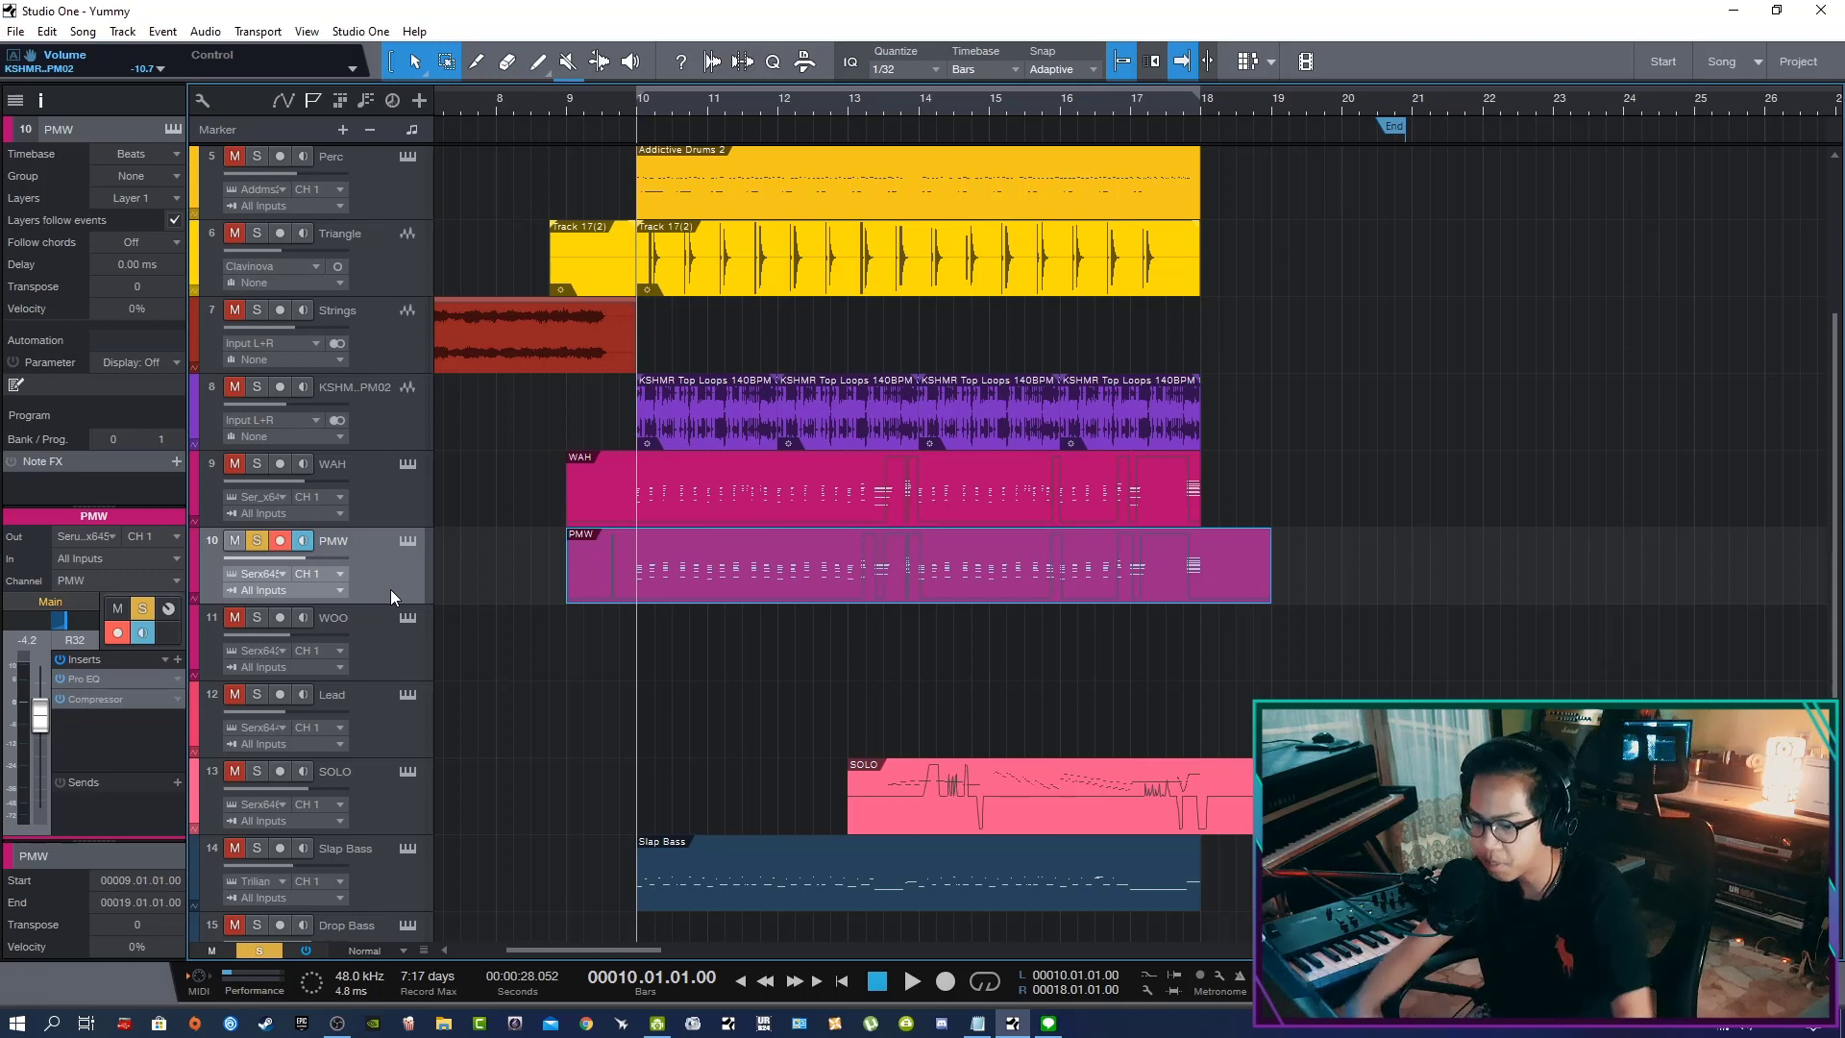
pyautogui.press('KP_Subtract')
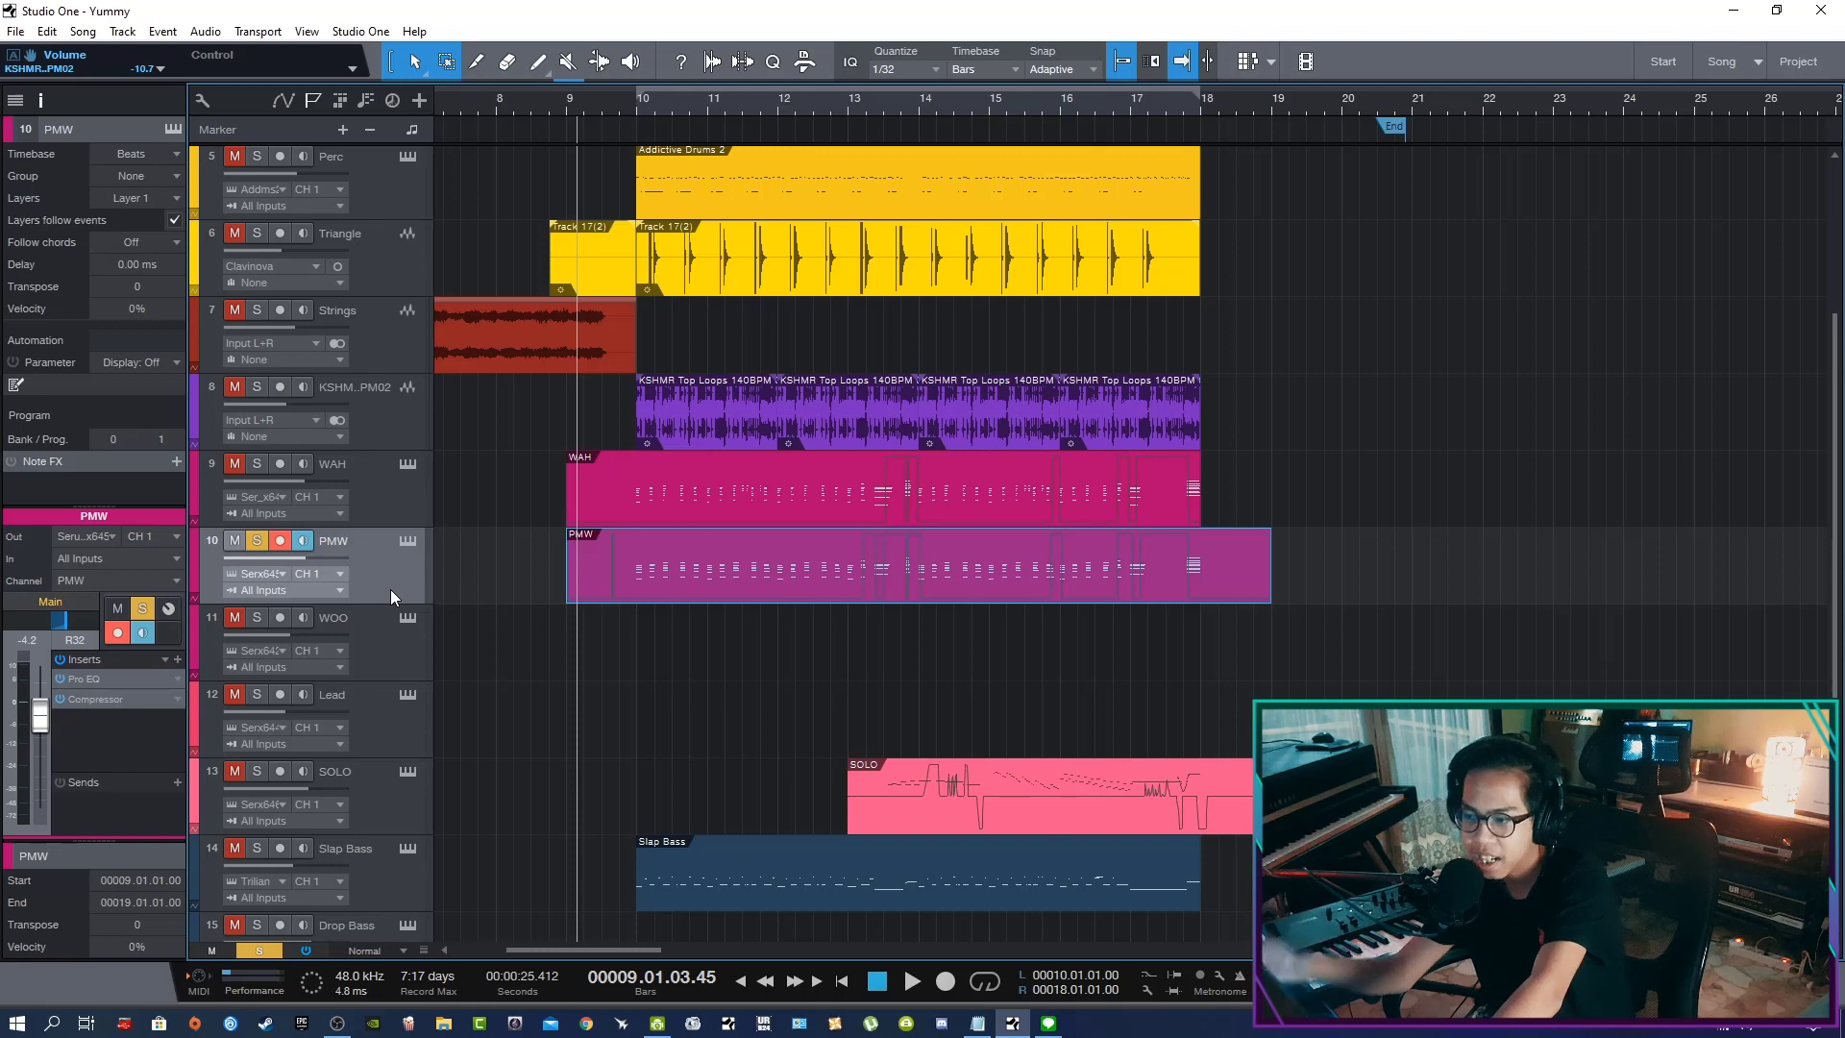
pyautogui.press('KP_Subtract')
pyautogui.press('KP_Add')
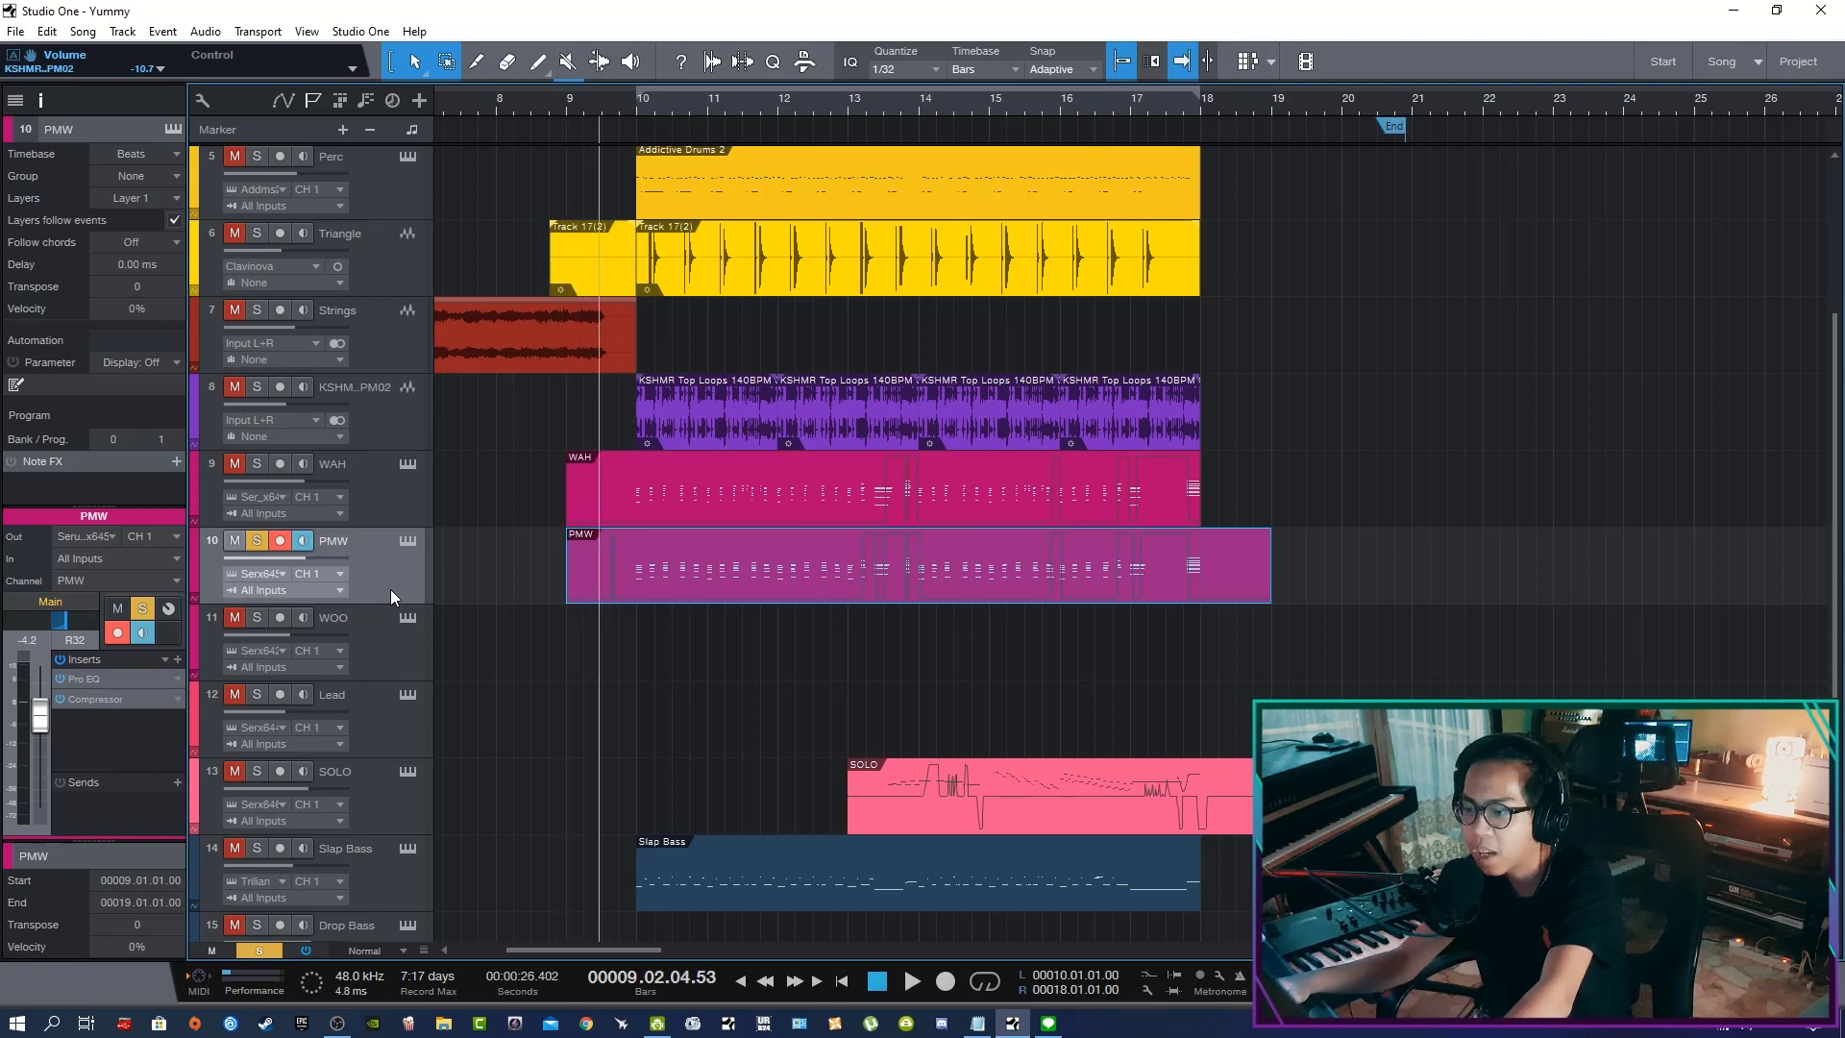
pyautogui.press('e')
pyautogui.press('e')
pyautogui.press('w')
pyautogui.press('w')
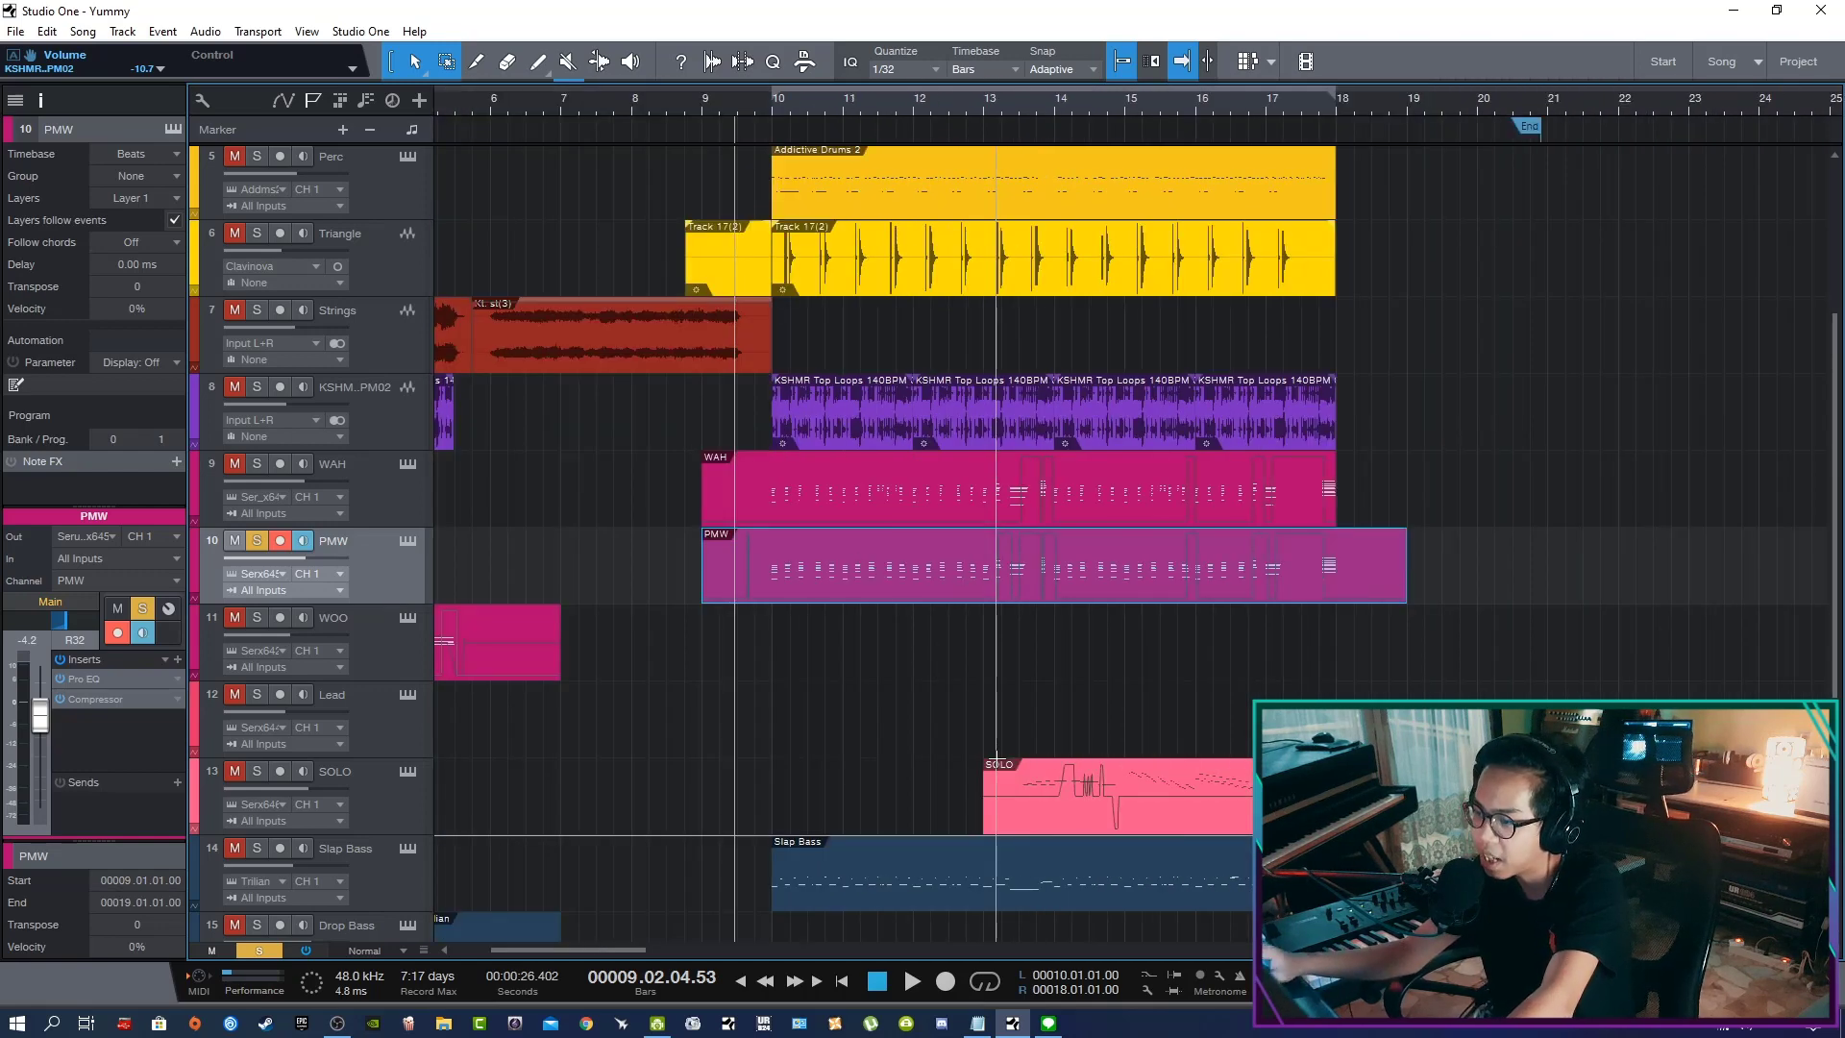
pyautogui.press('space')
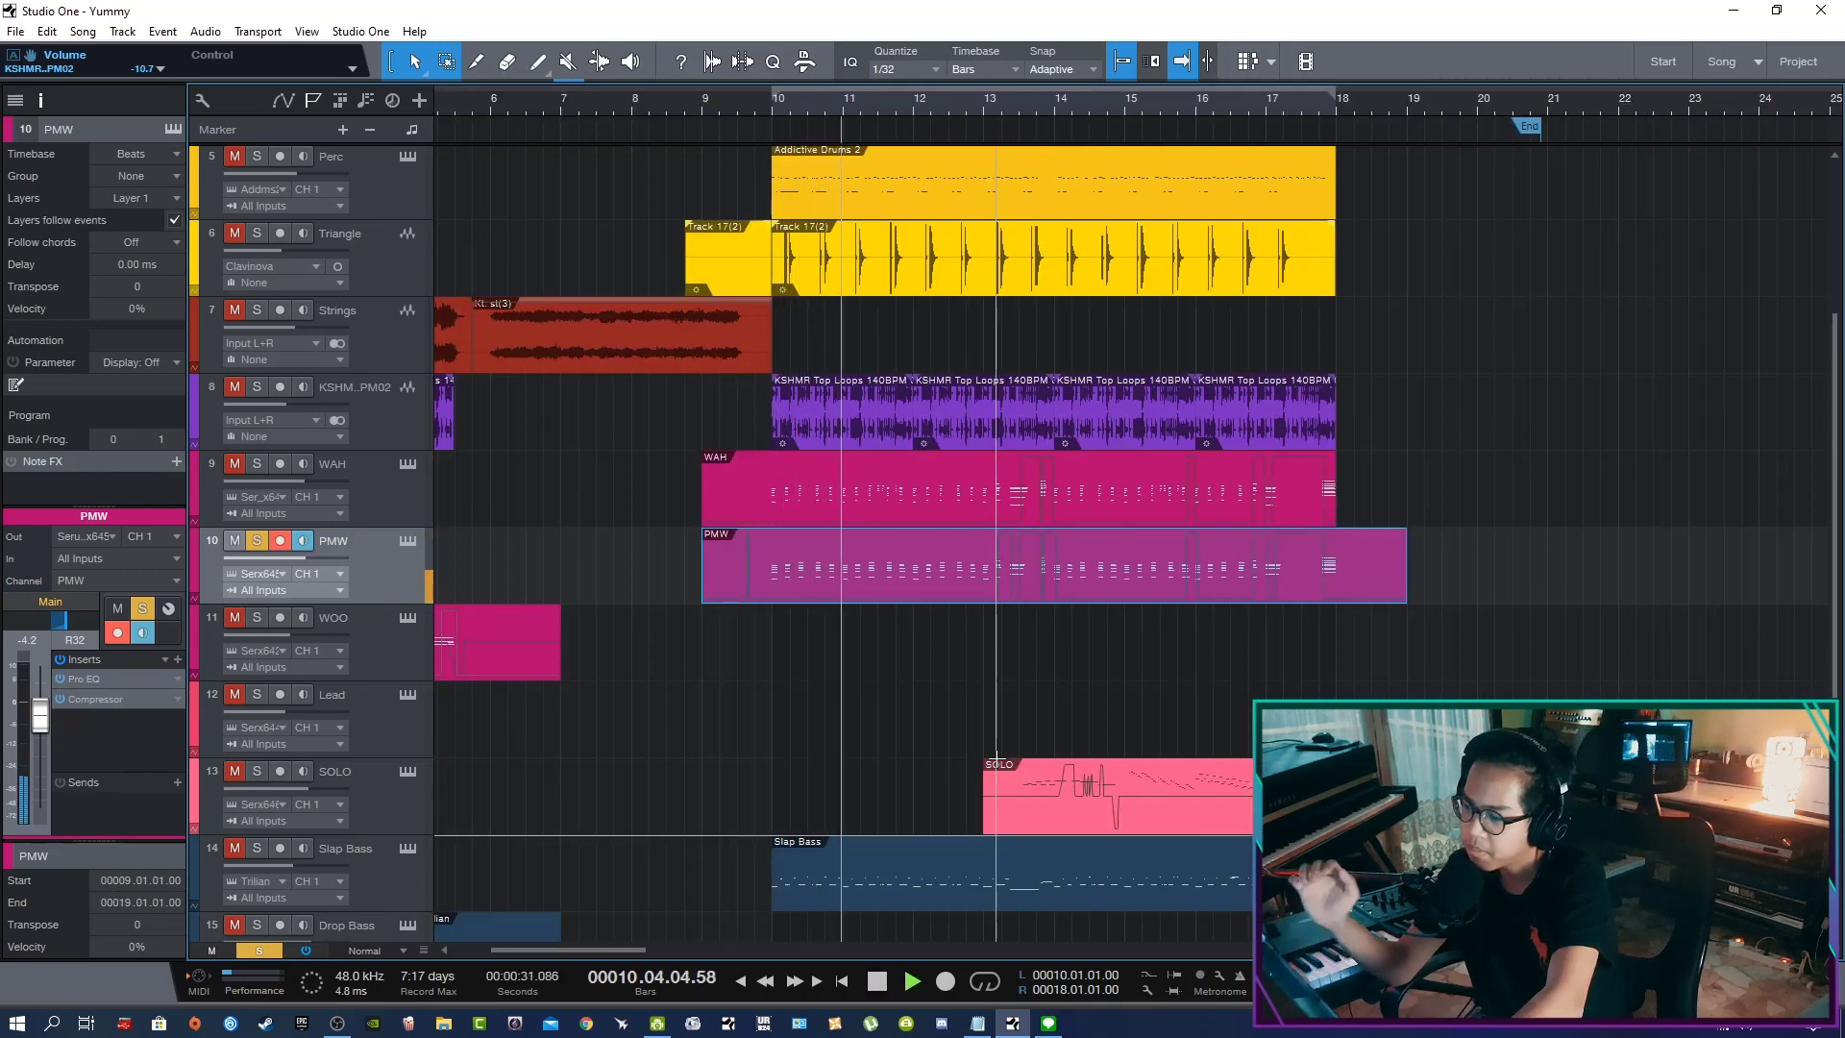
pyautogui.press('space')
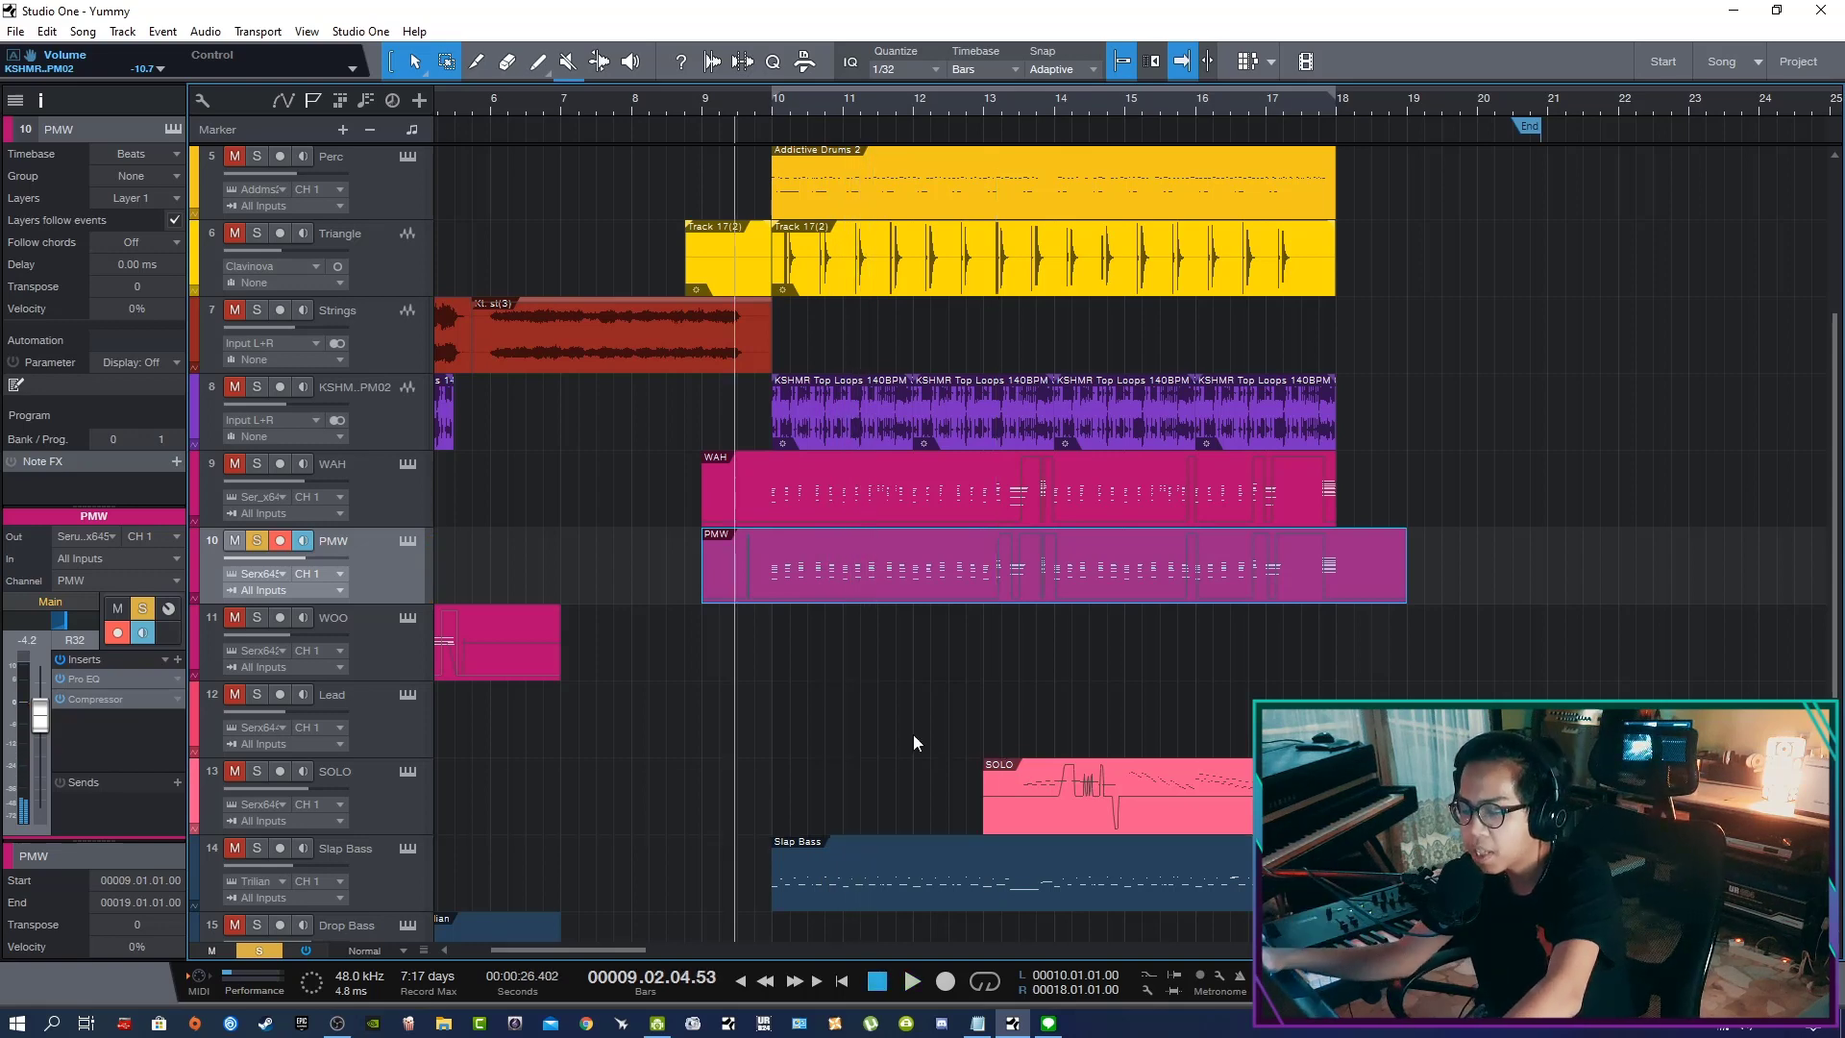
pyautogui.press('w')
pyautogui.press('w')
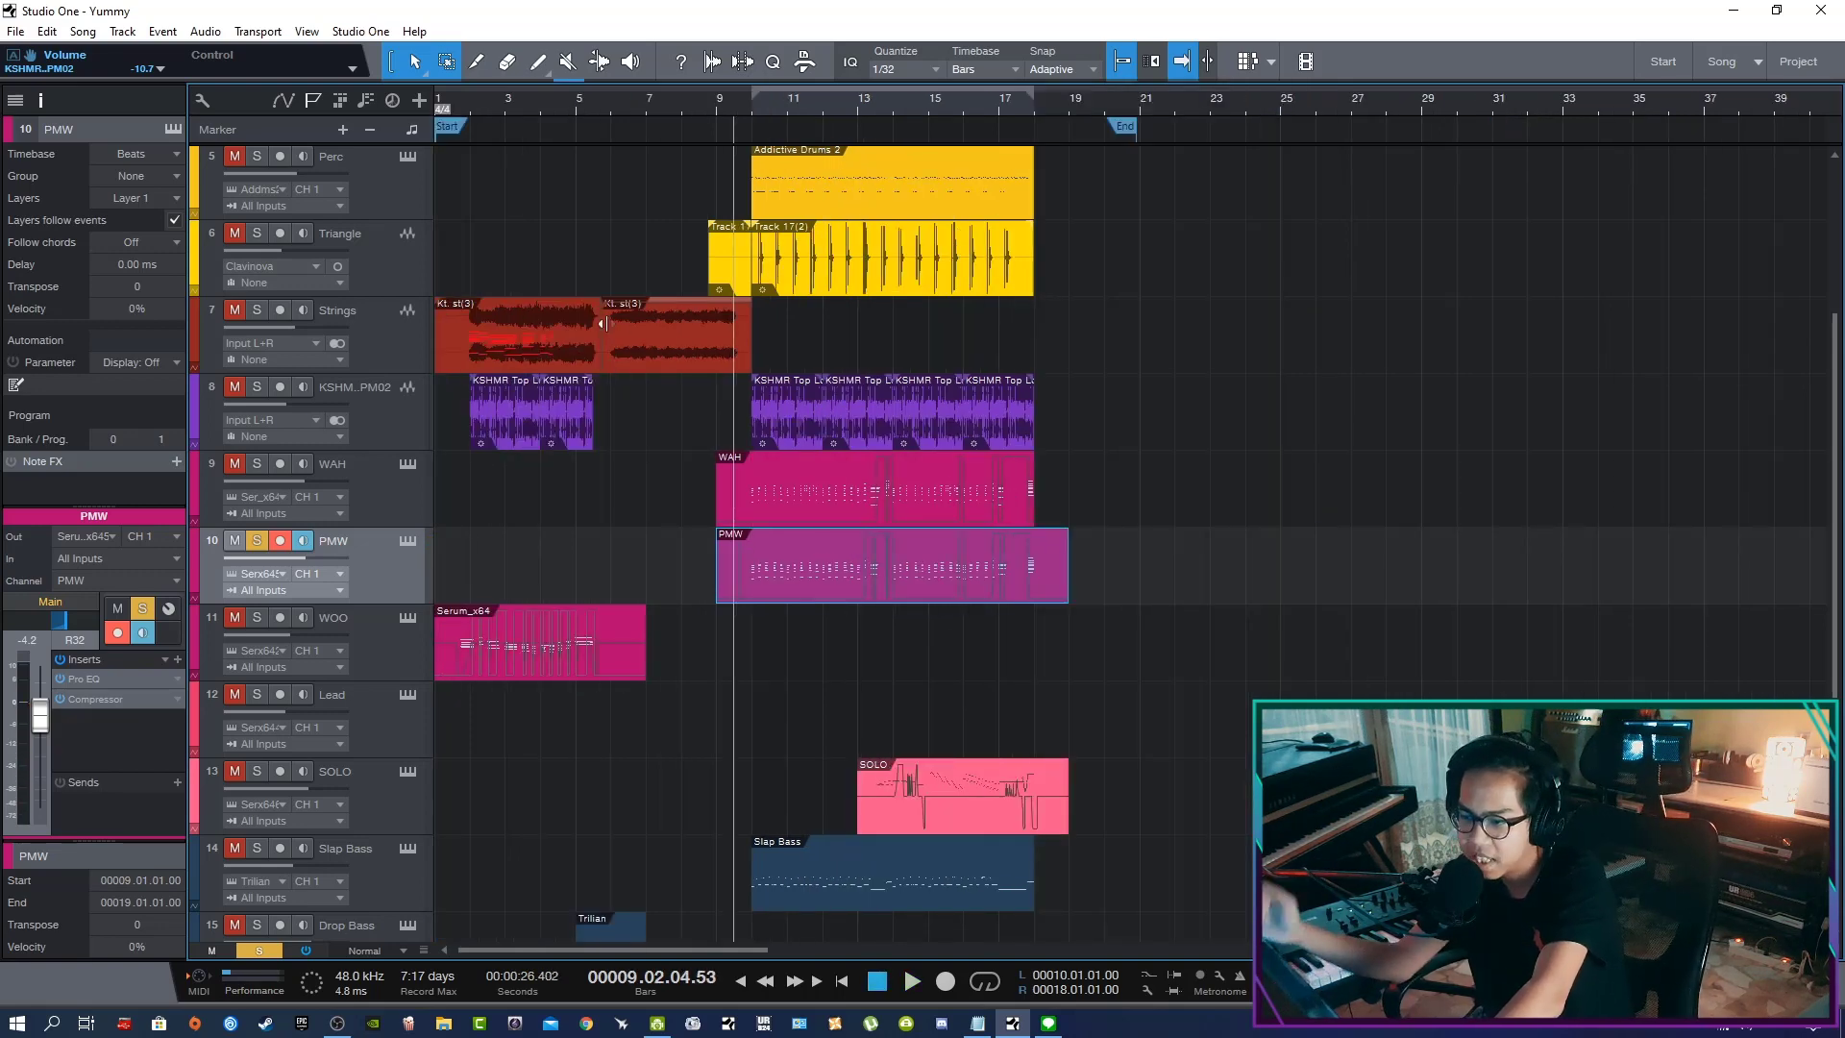
pyautogui.press('s')
pyautogui.press('r')
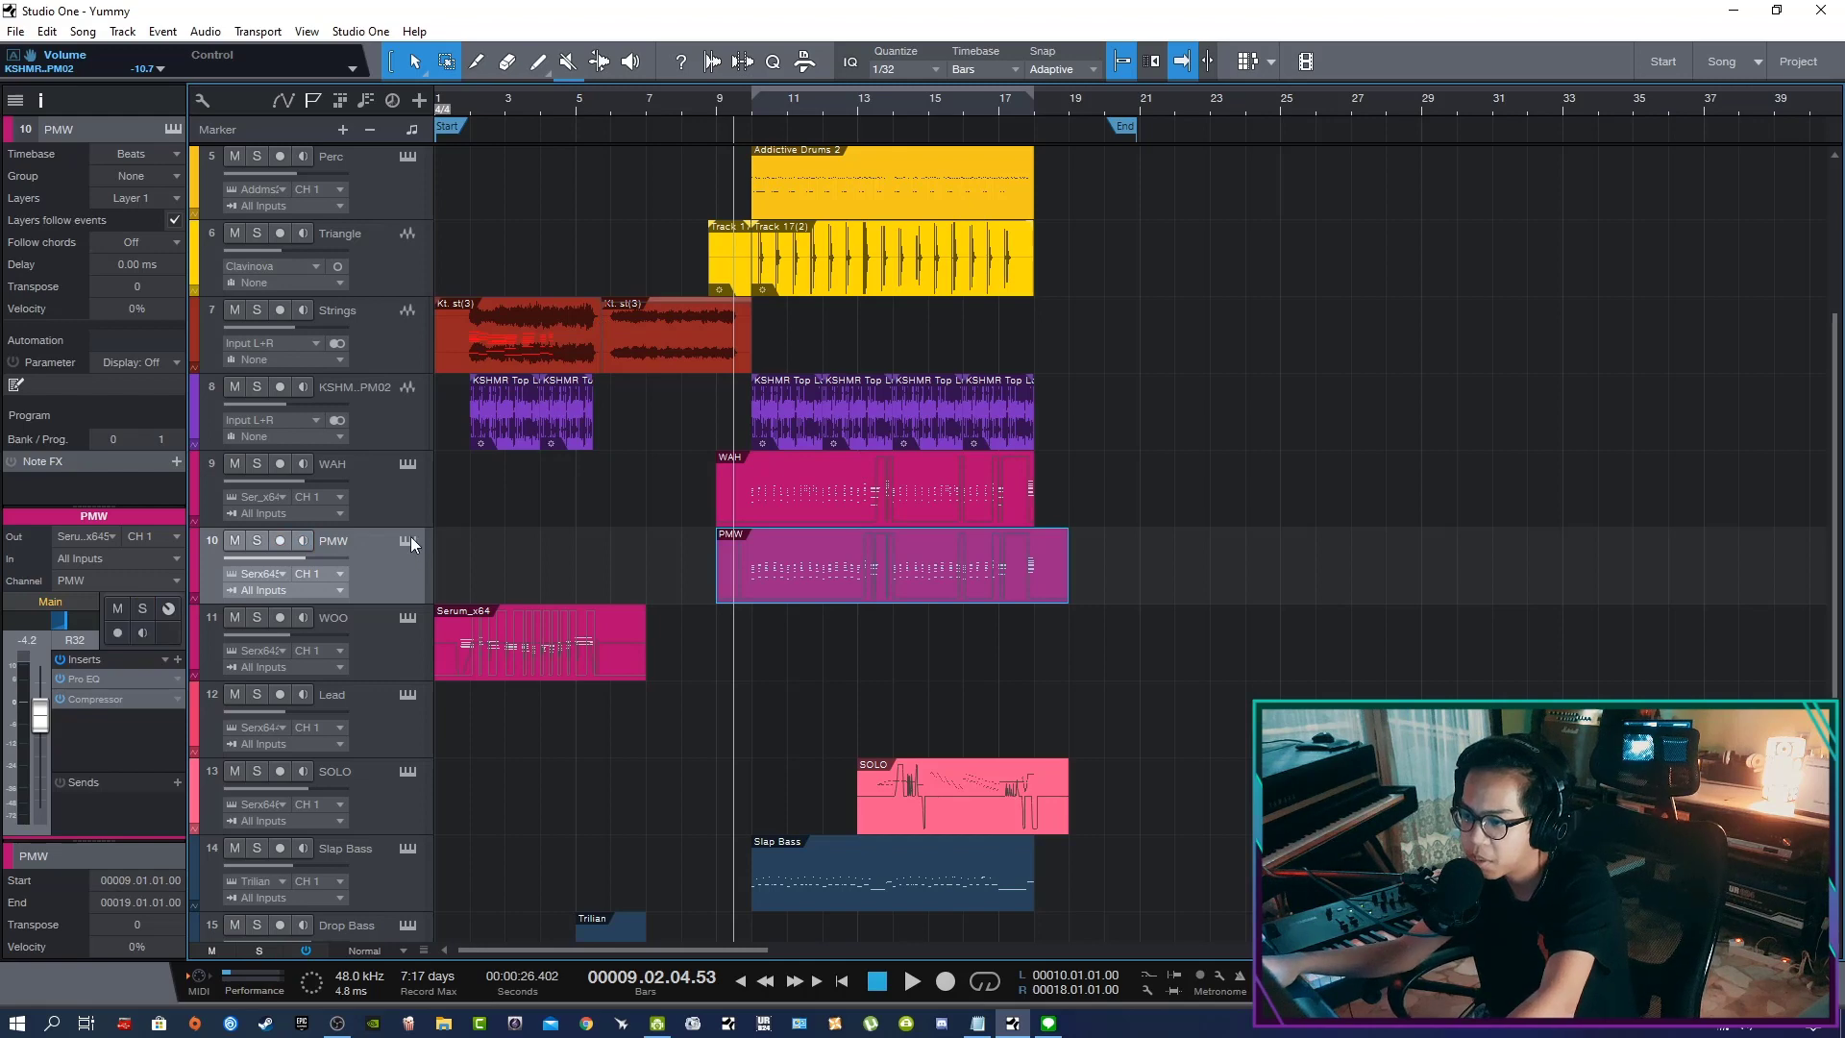
# Play the WOO track in solo from bar 1 beat 3, stop playback and clear the solo
pyautogui.scroll(-2, 399, 636)
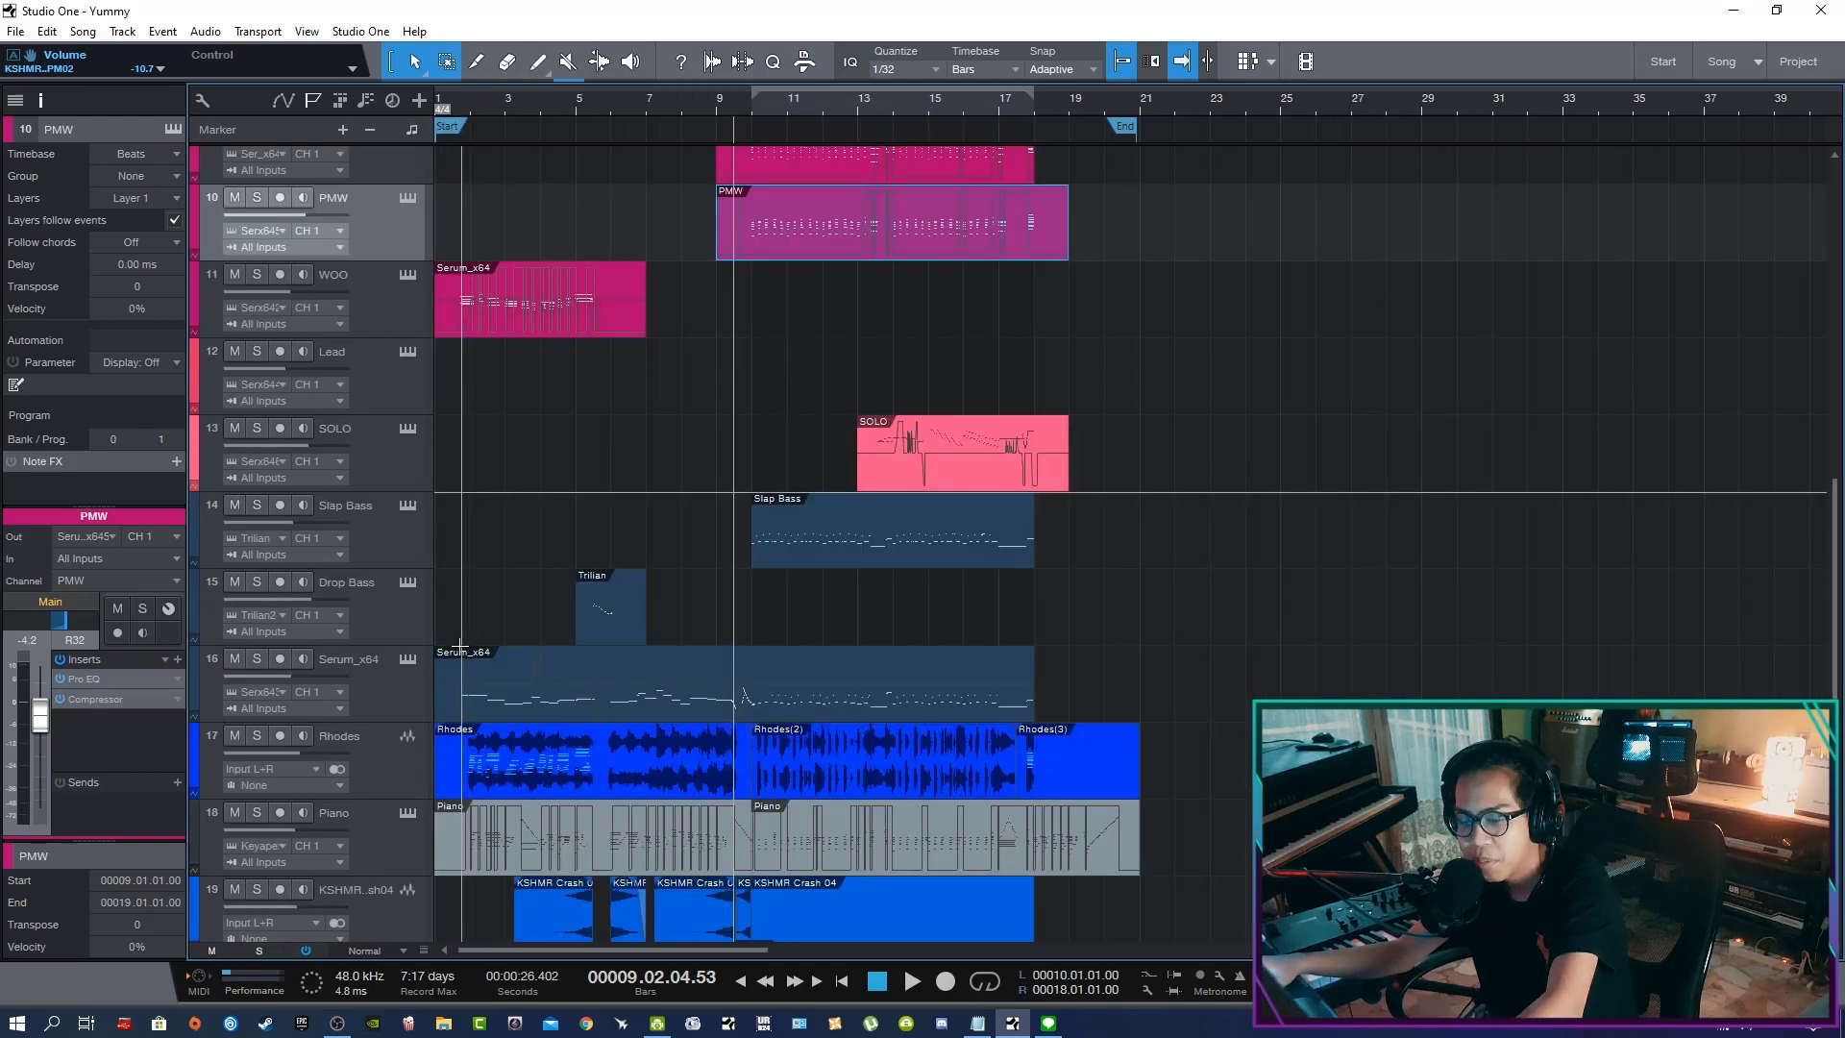
pyautogui.click(384, 569)
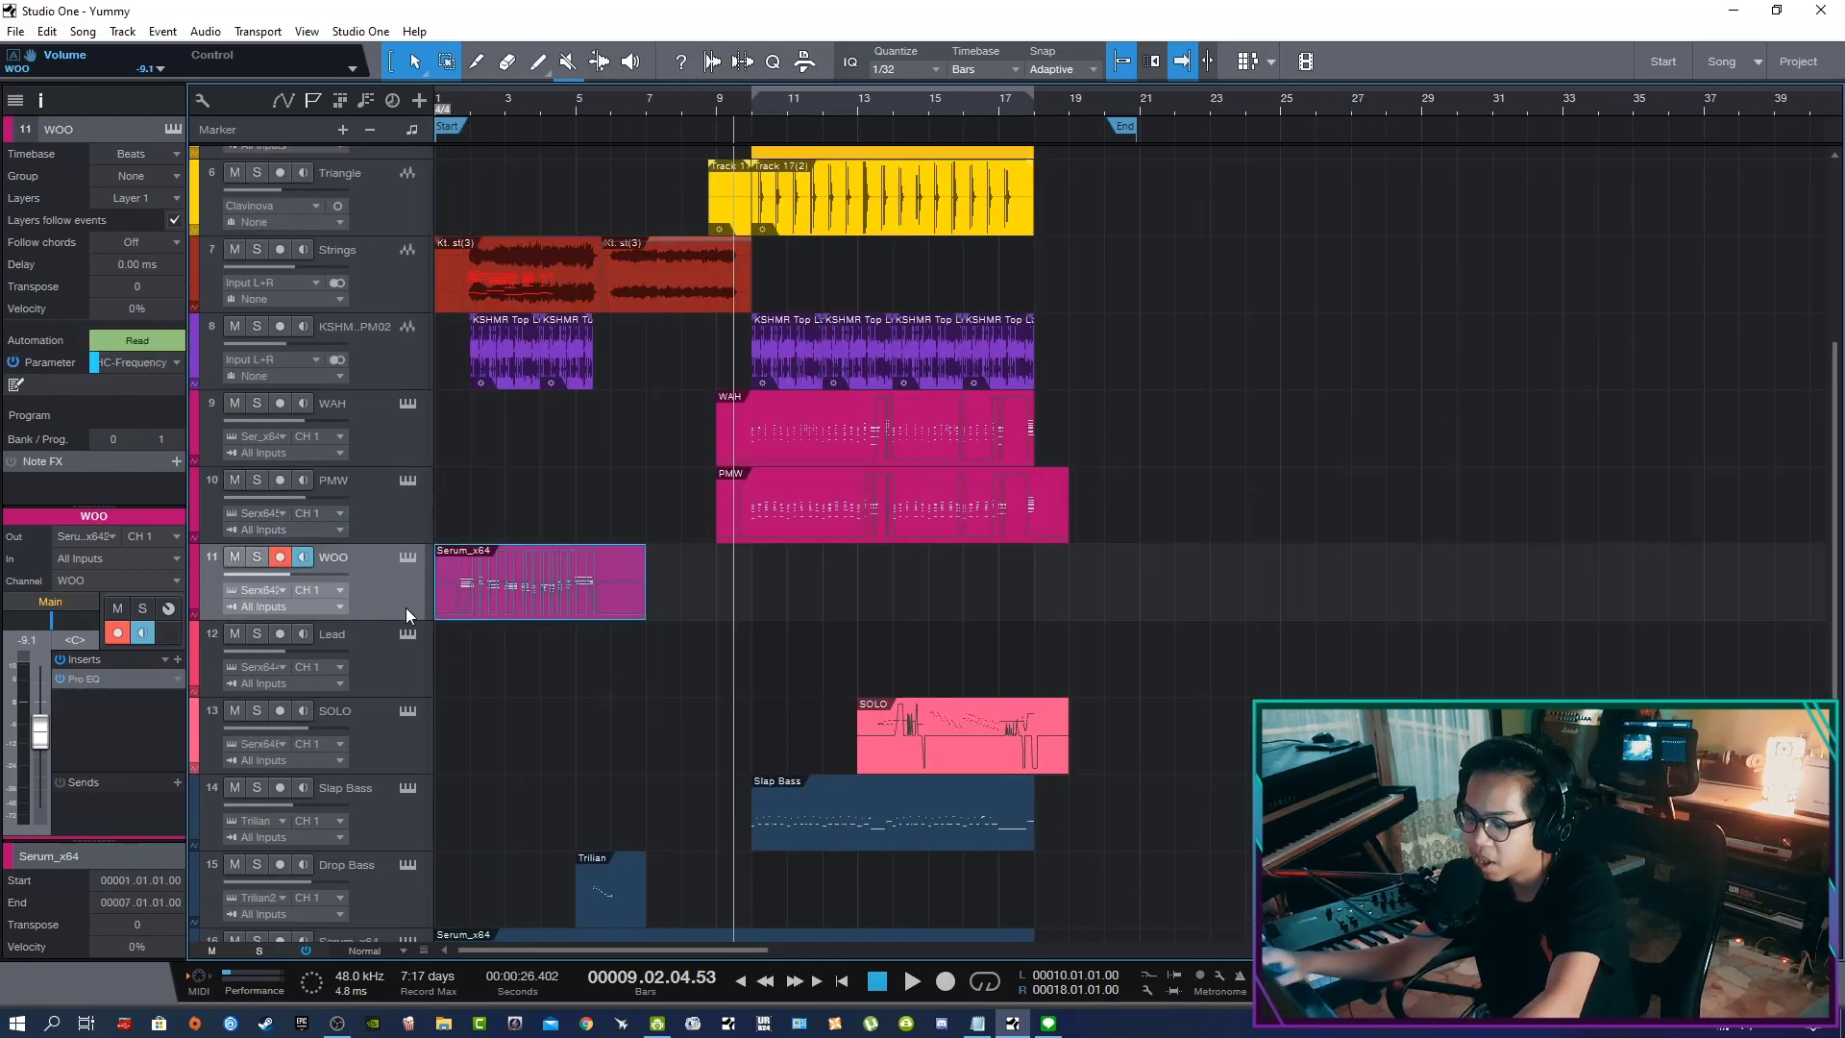
pyautogui.click(452, 109)
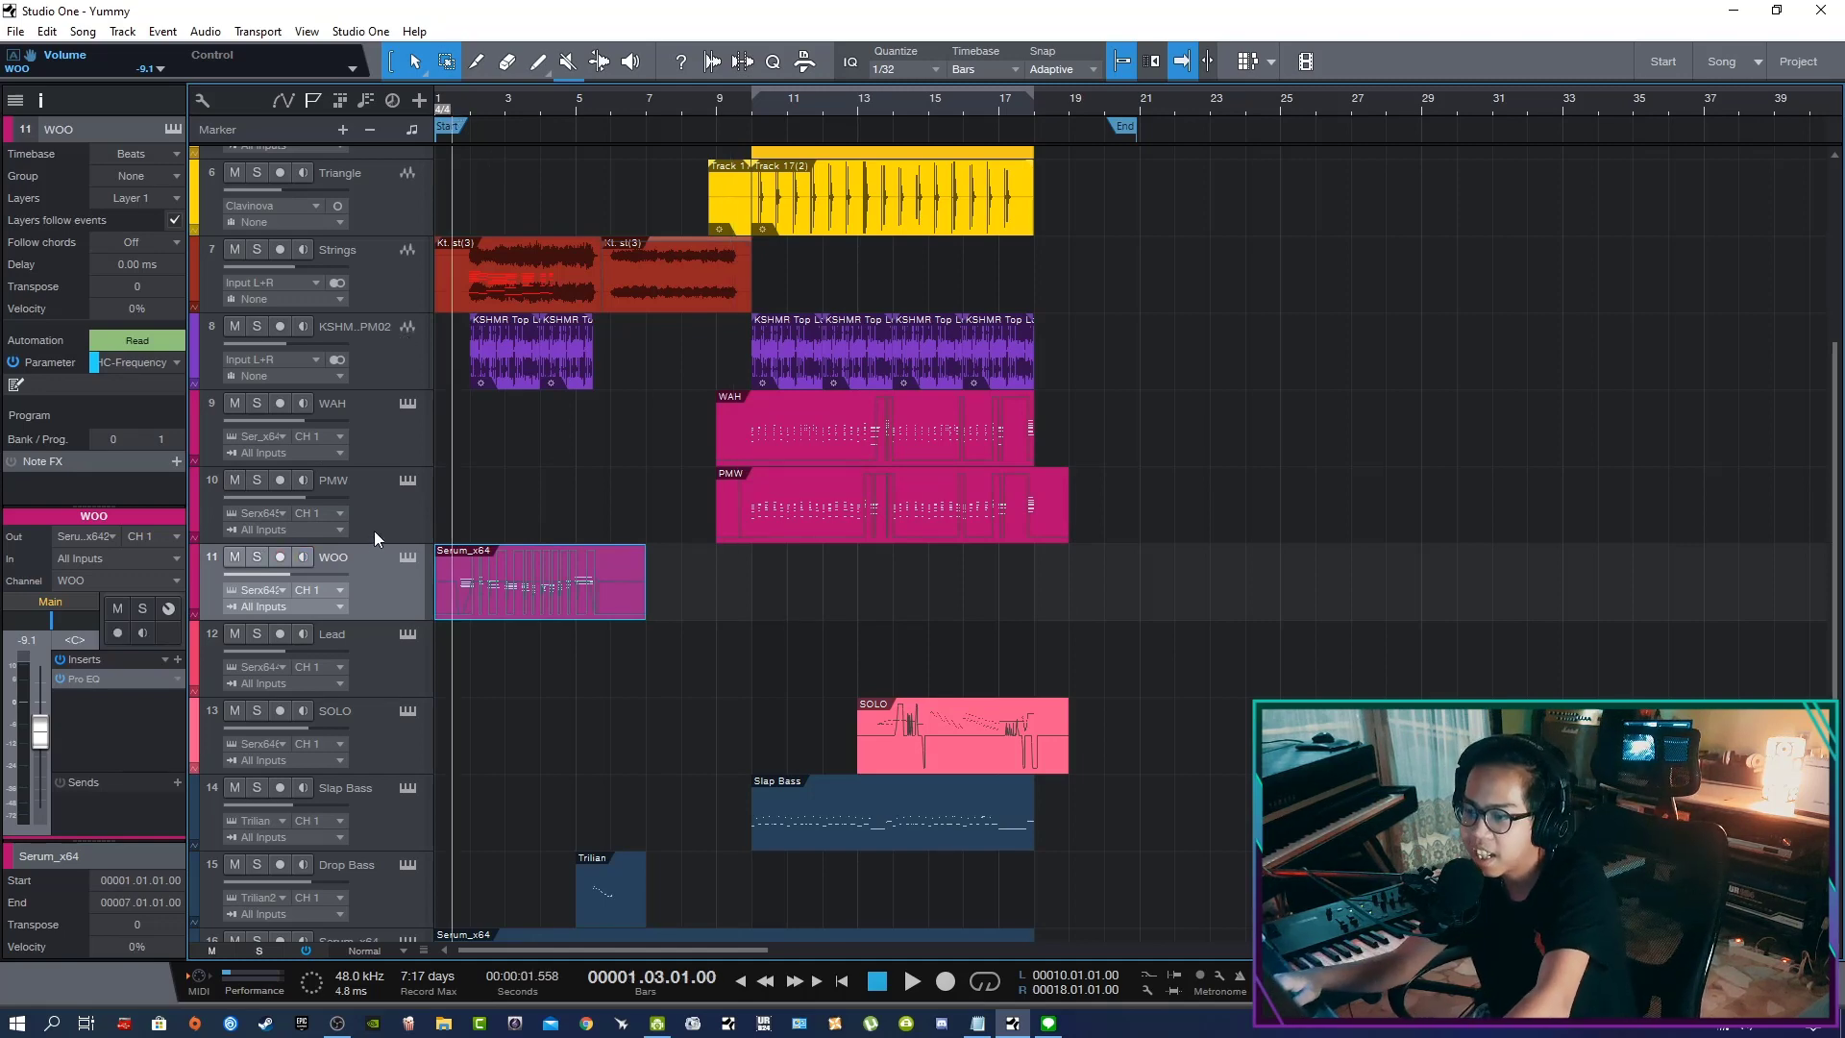
pyautogui.press('e')
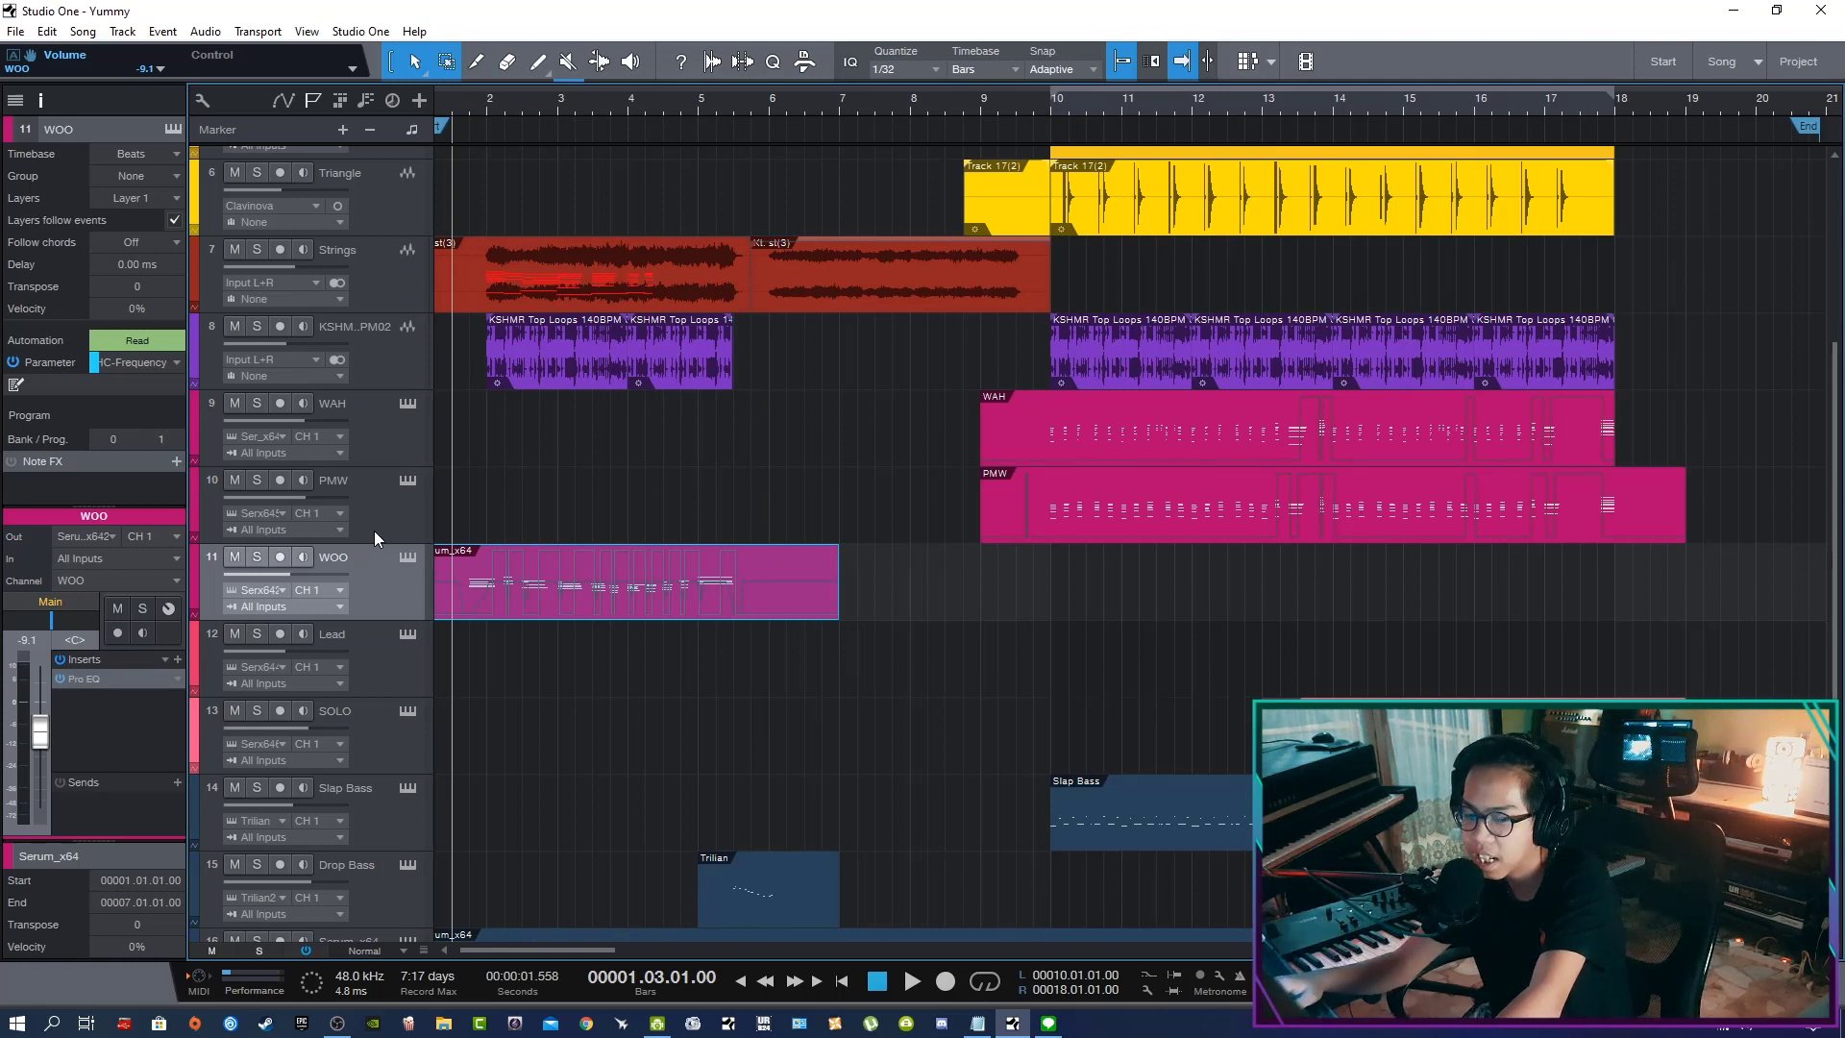
pyautogui.press('space')
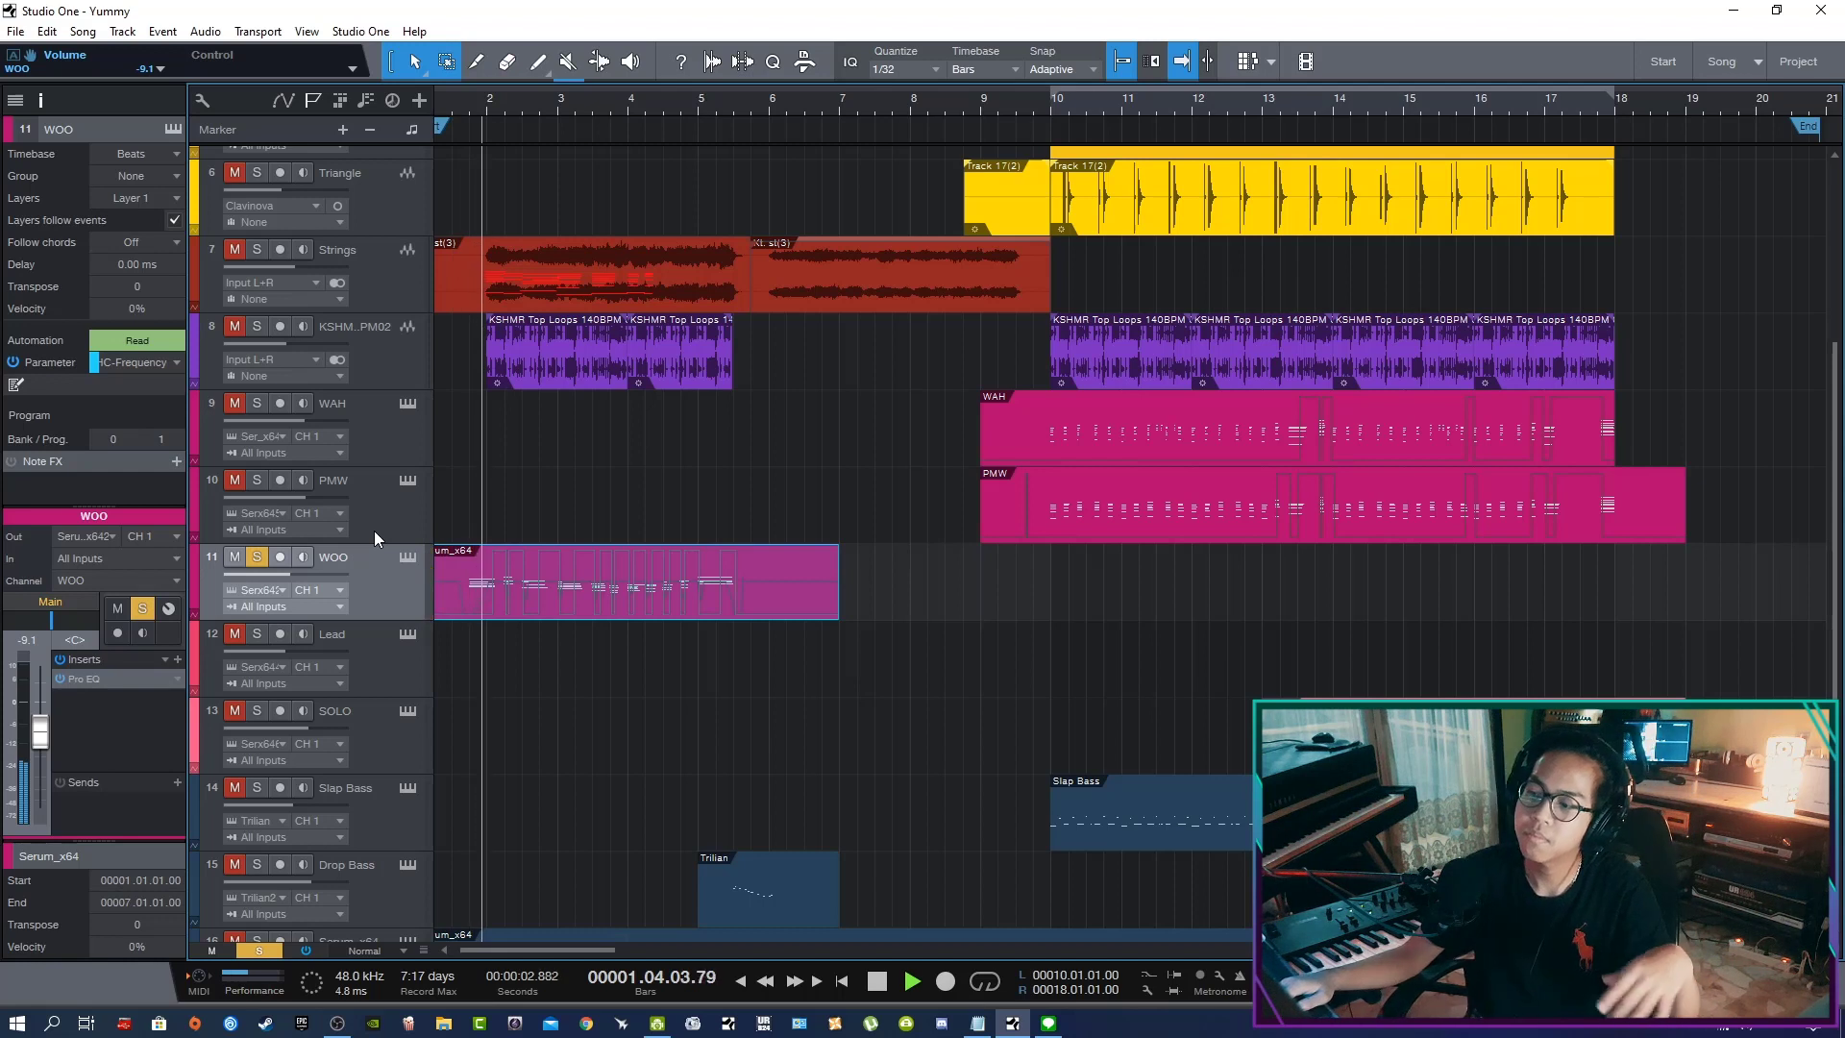
pyautogui.press('s')
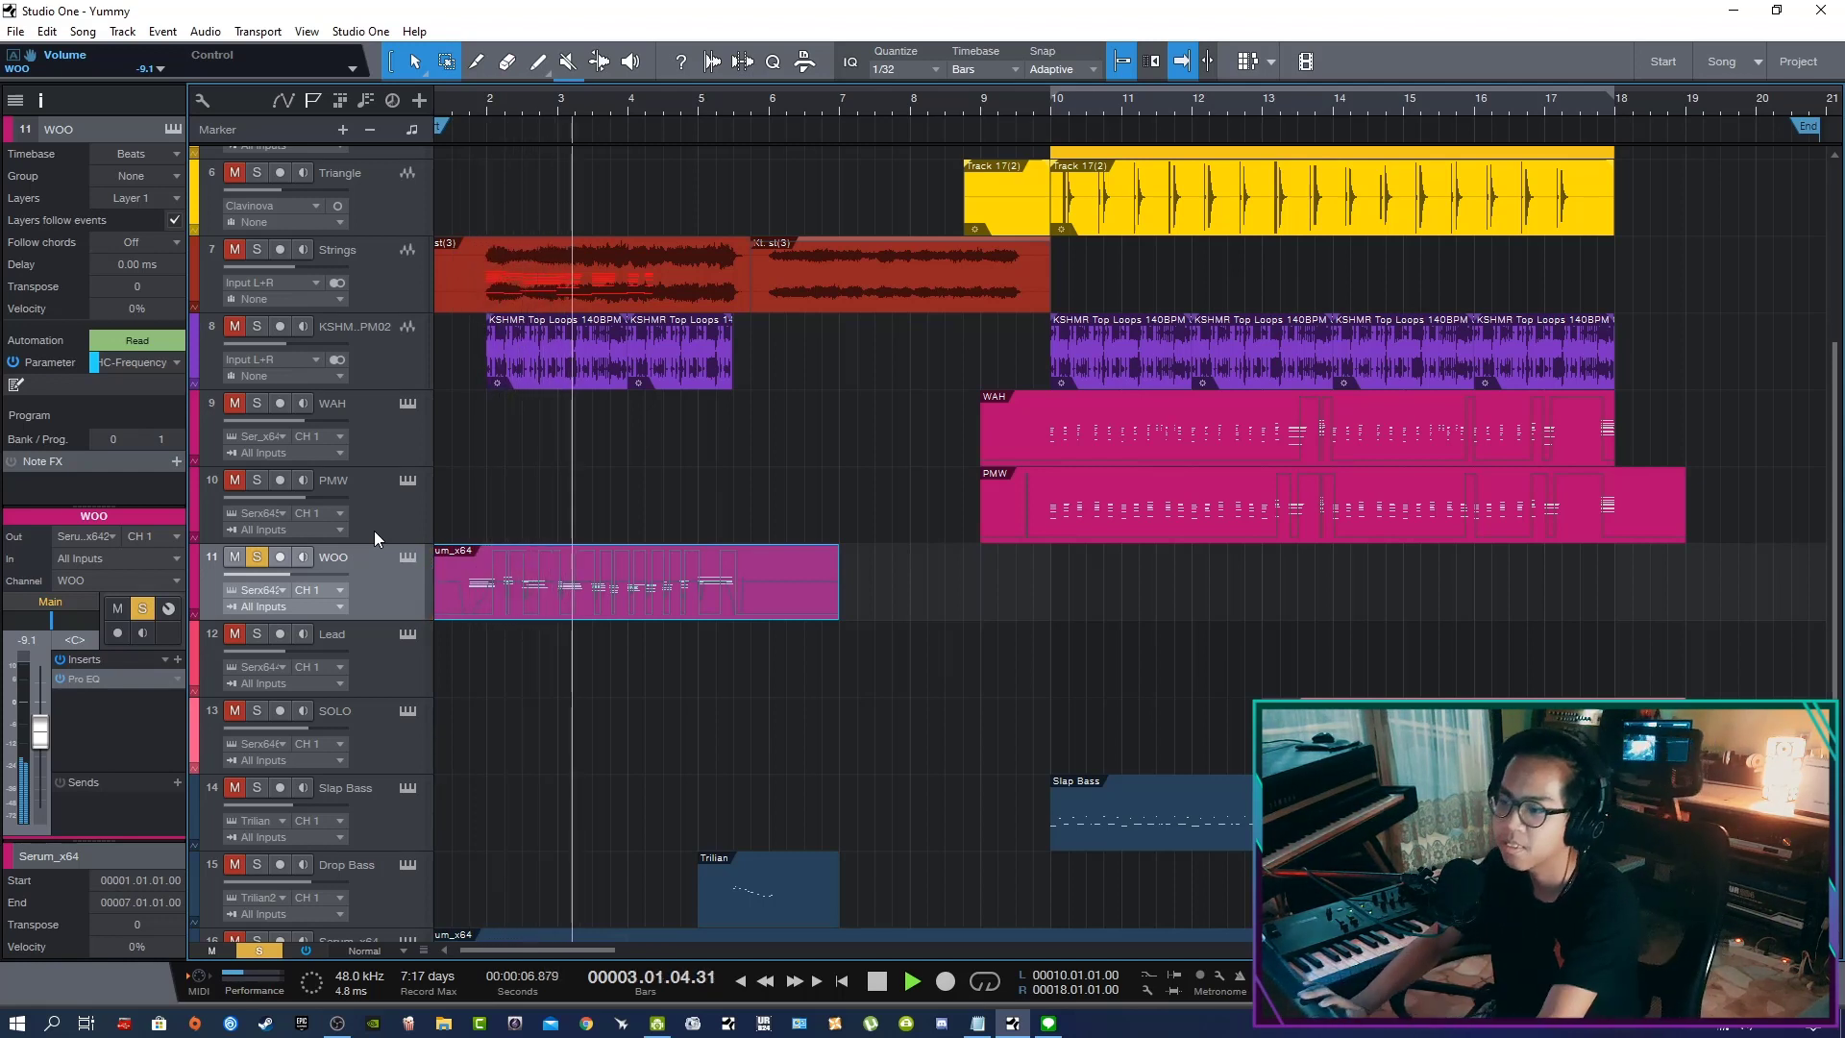
pyautogui.click(536, 496)
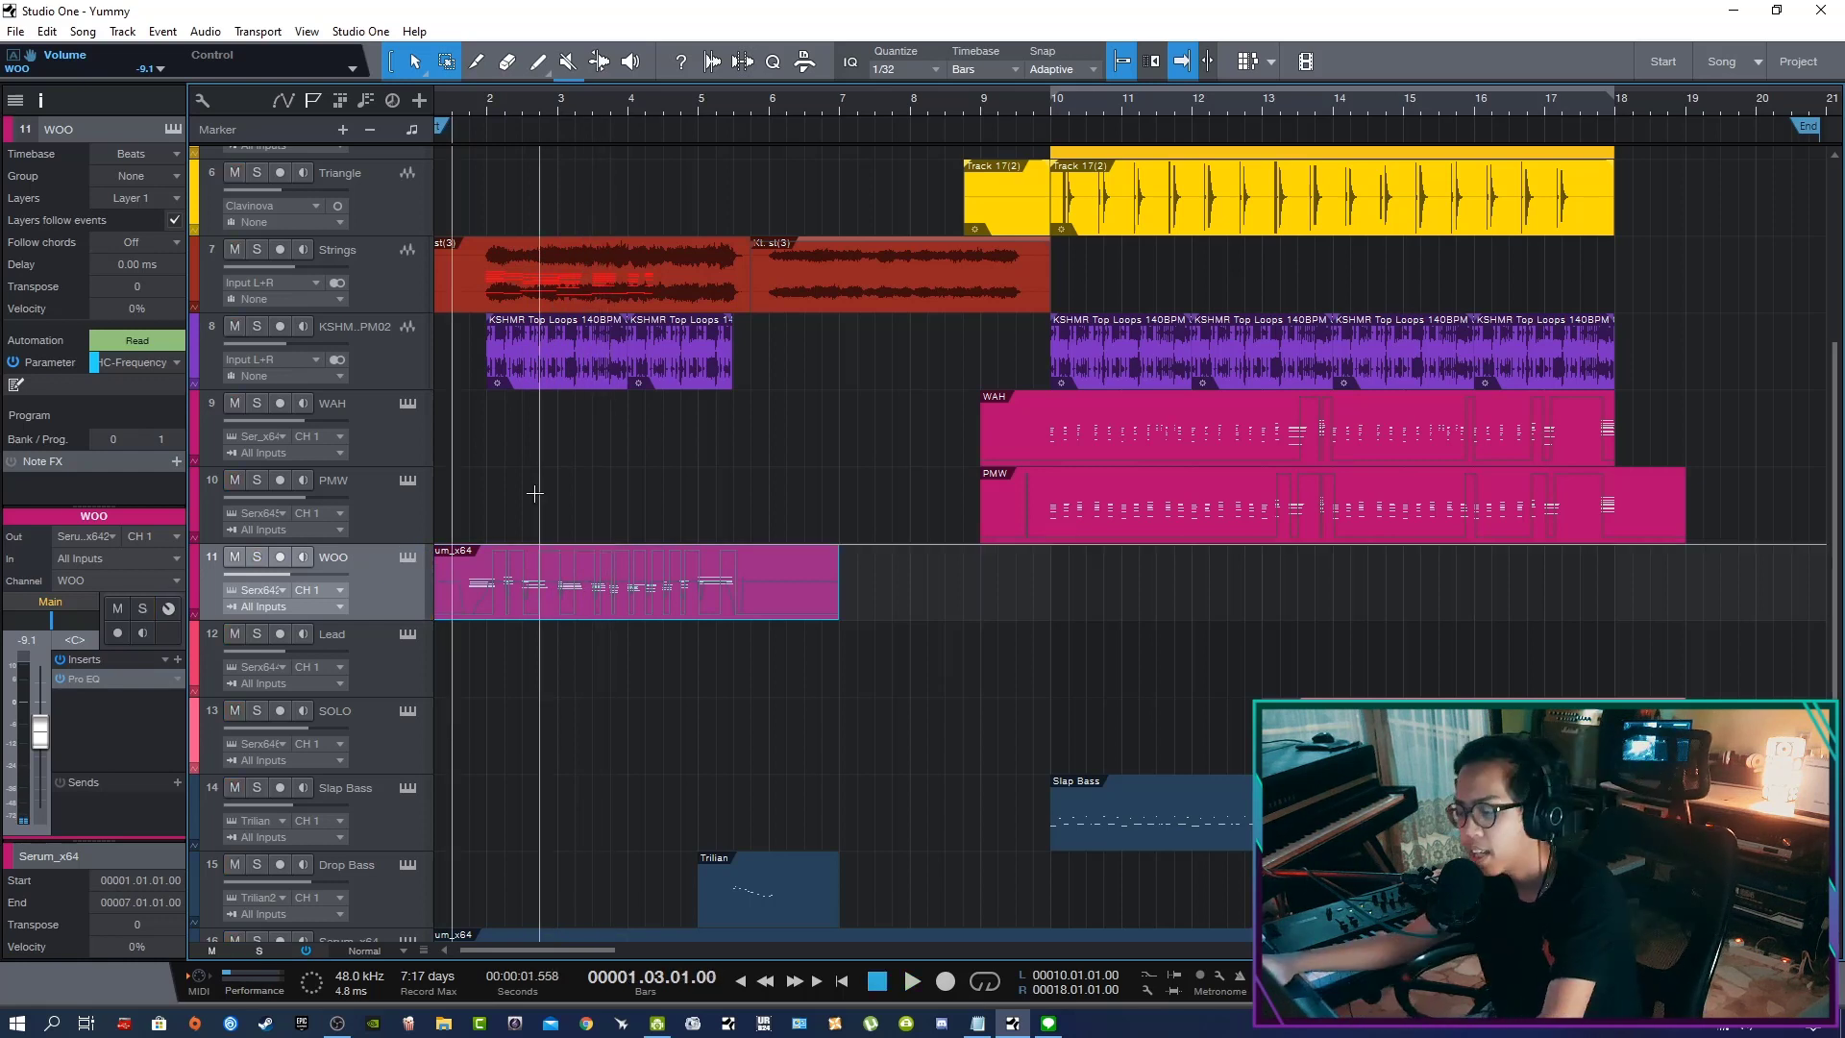
pyautogui.press('s')
pyautogui.press('space')
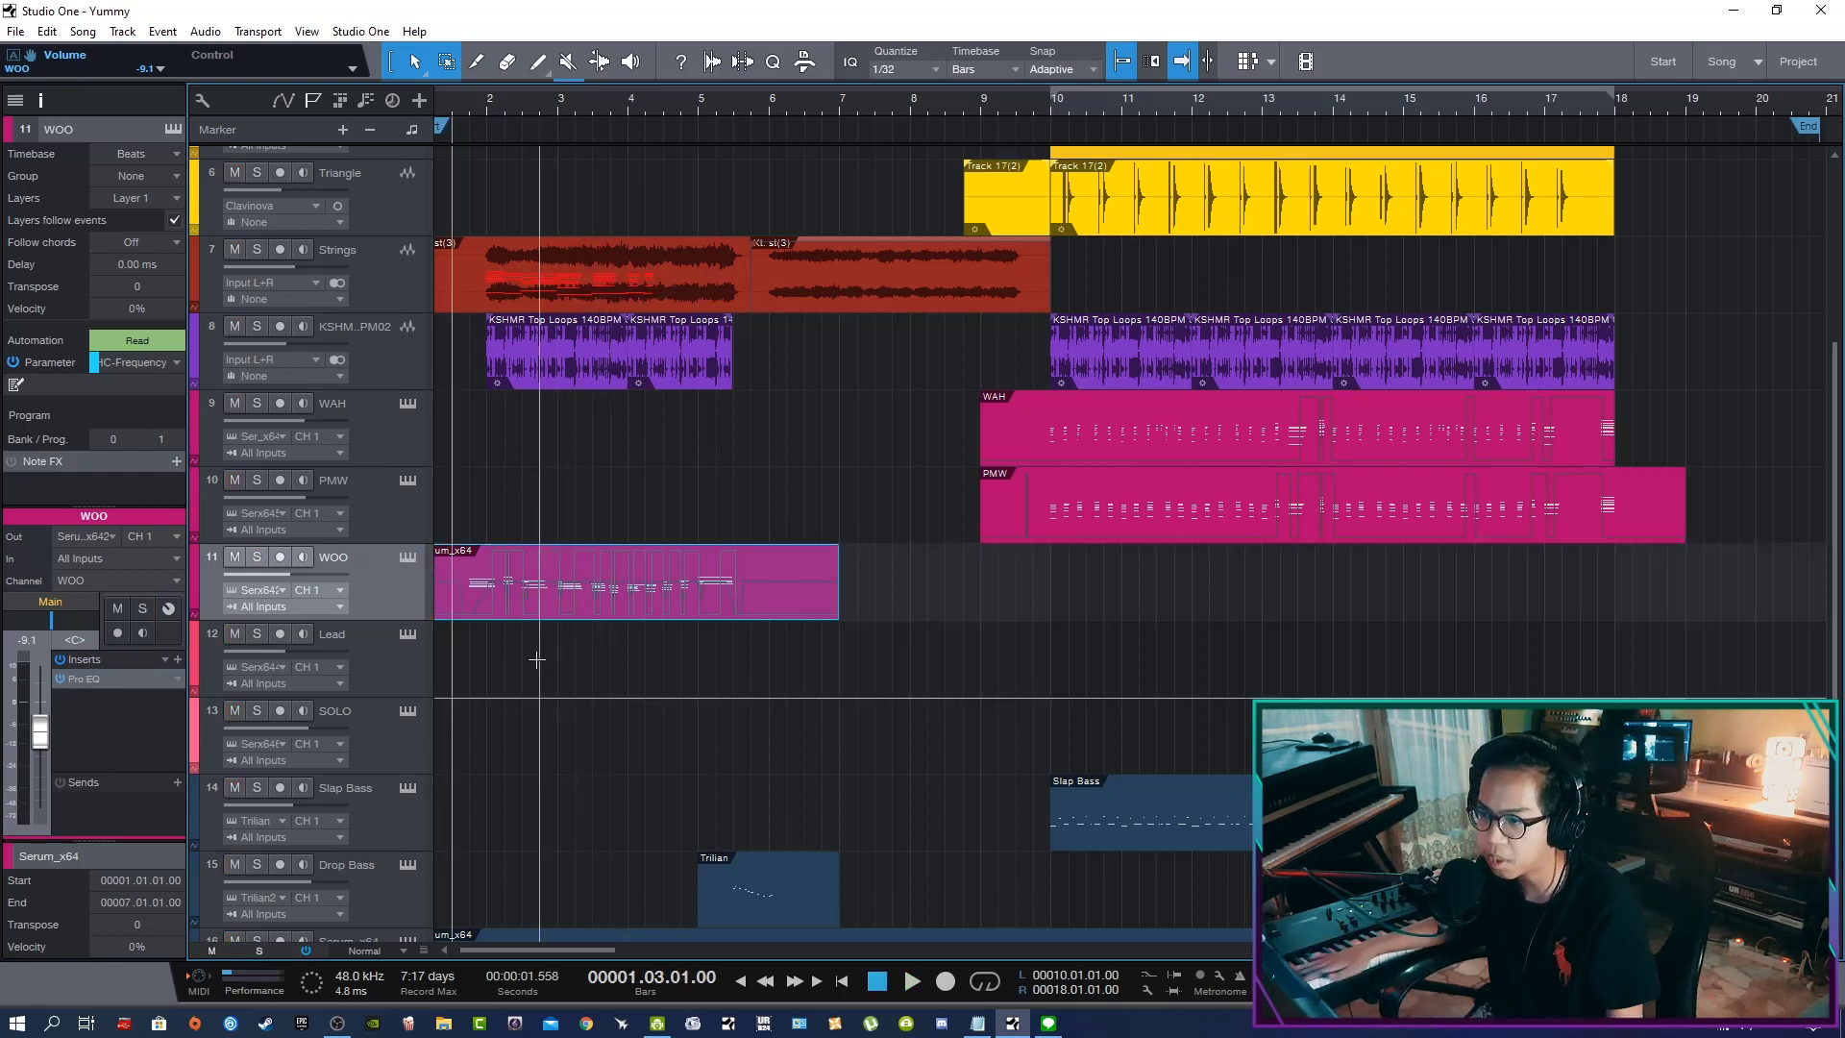
# Briefly replay the WOO track in solo, view its Serum instrument settings and close the instrument window
pyautogui.scroll(-2, 565, 676)
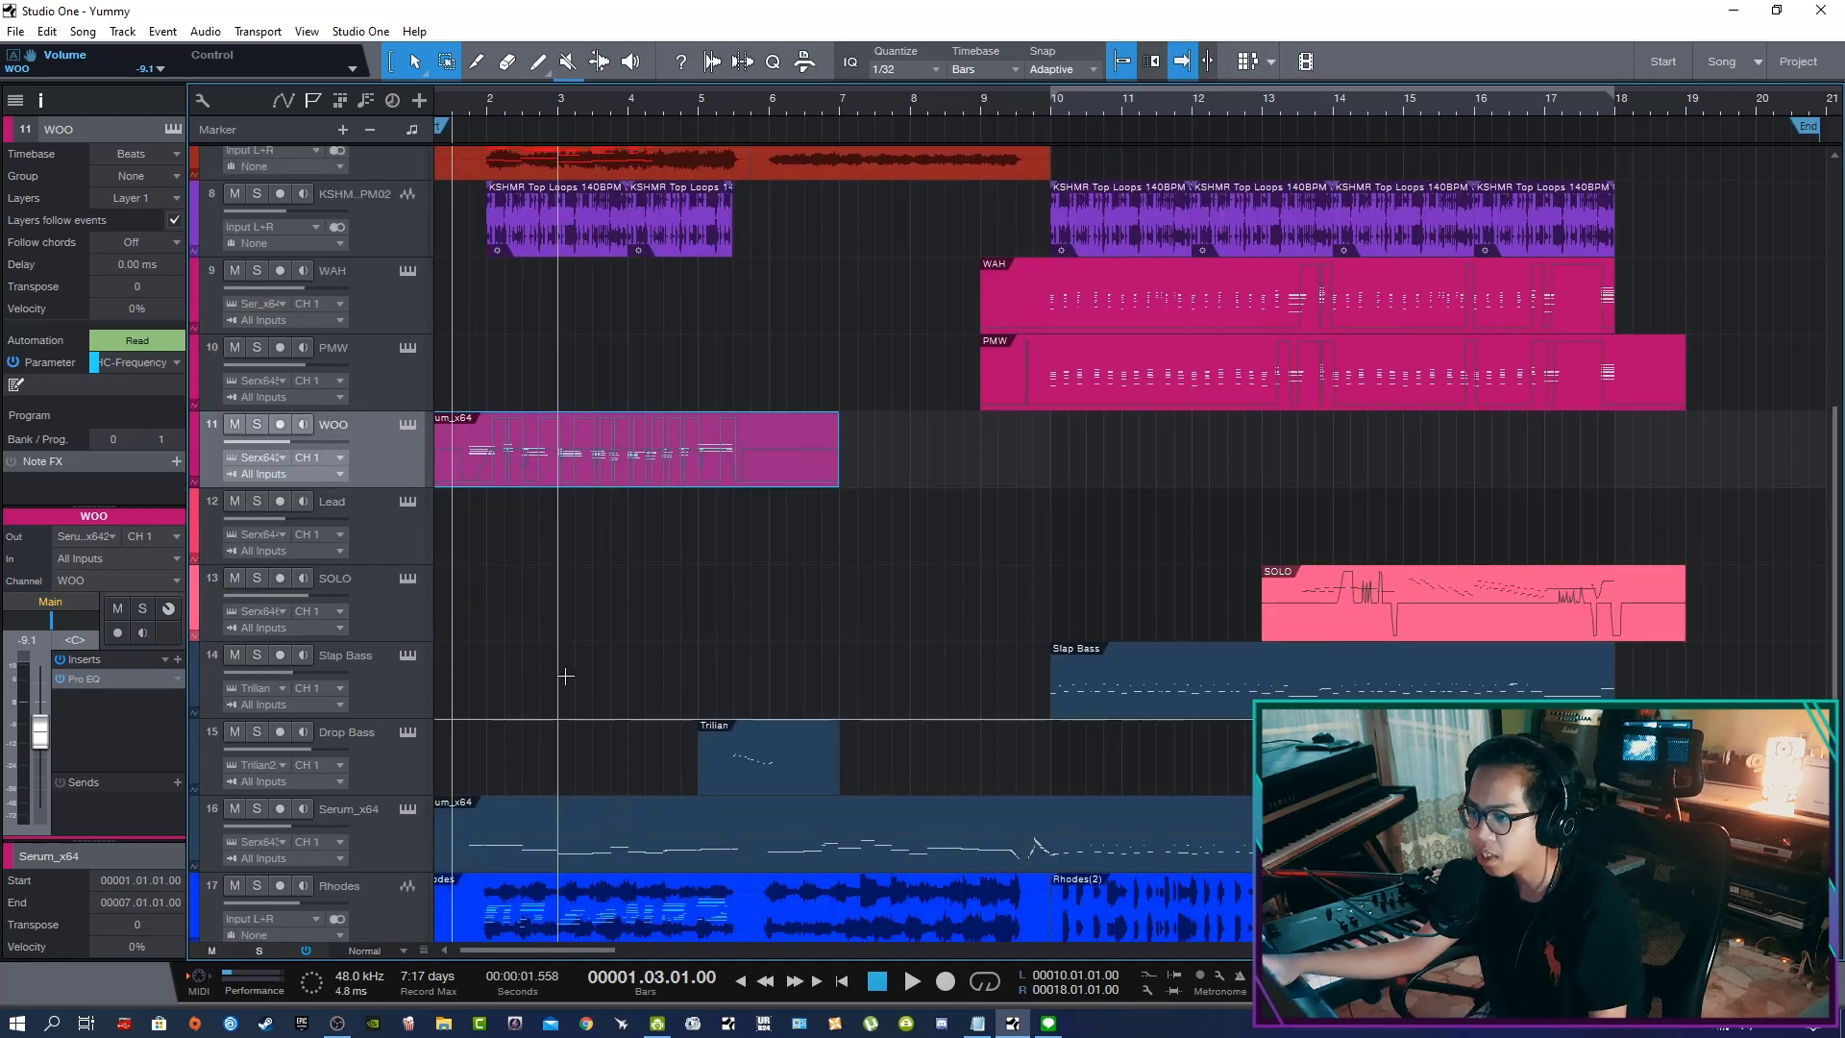
pyautogui.press('s')
pyautogui.press('space')
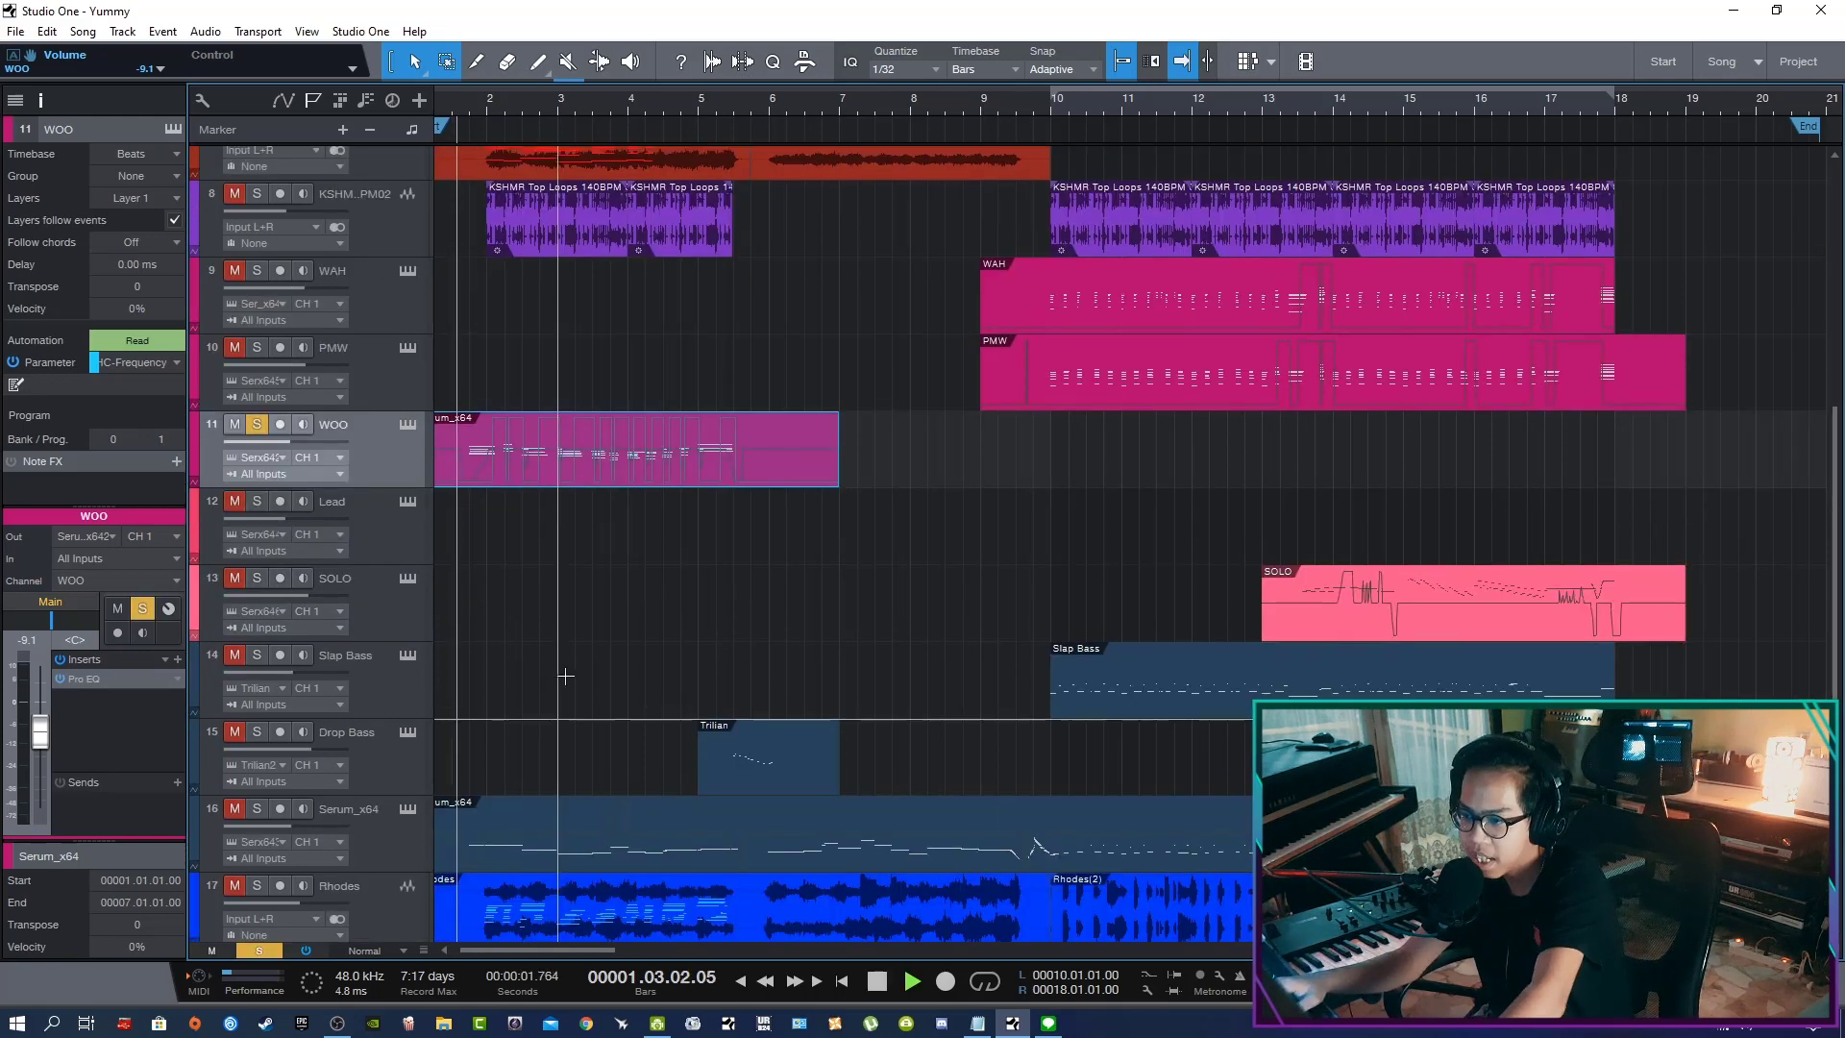
pyautogui.press('space')
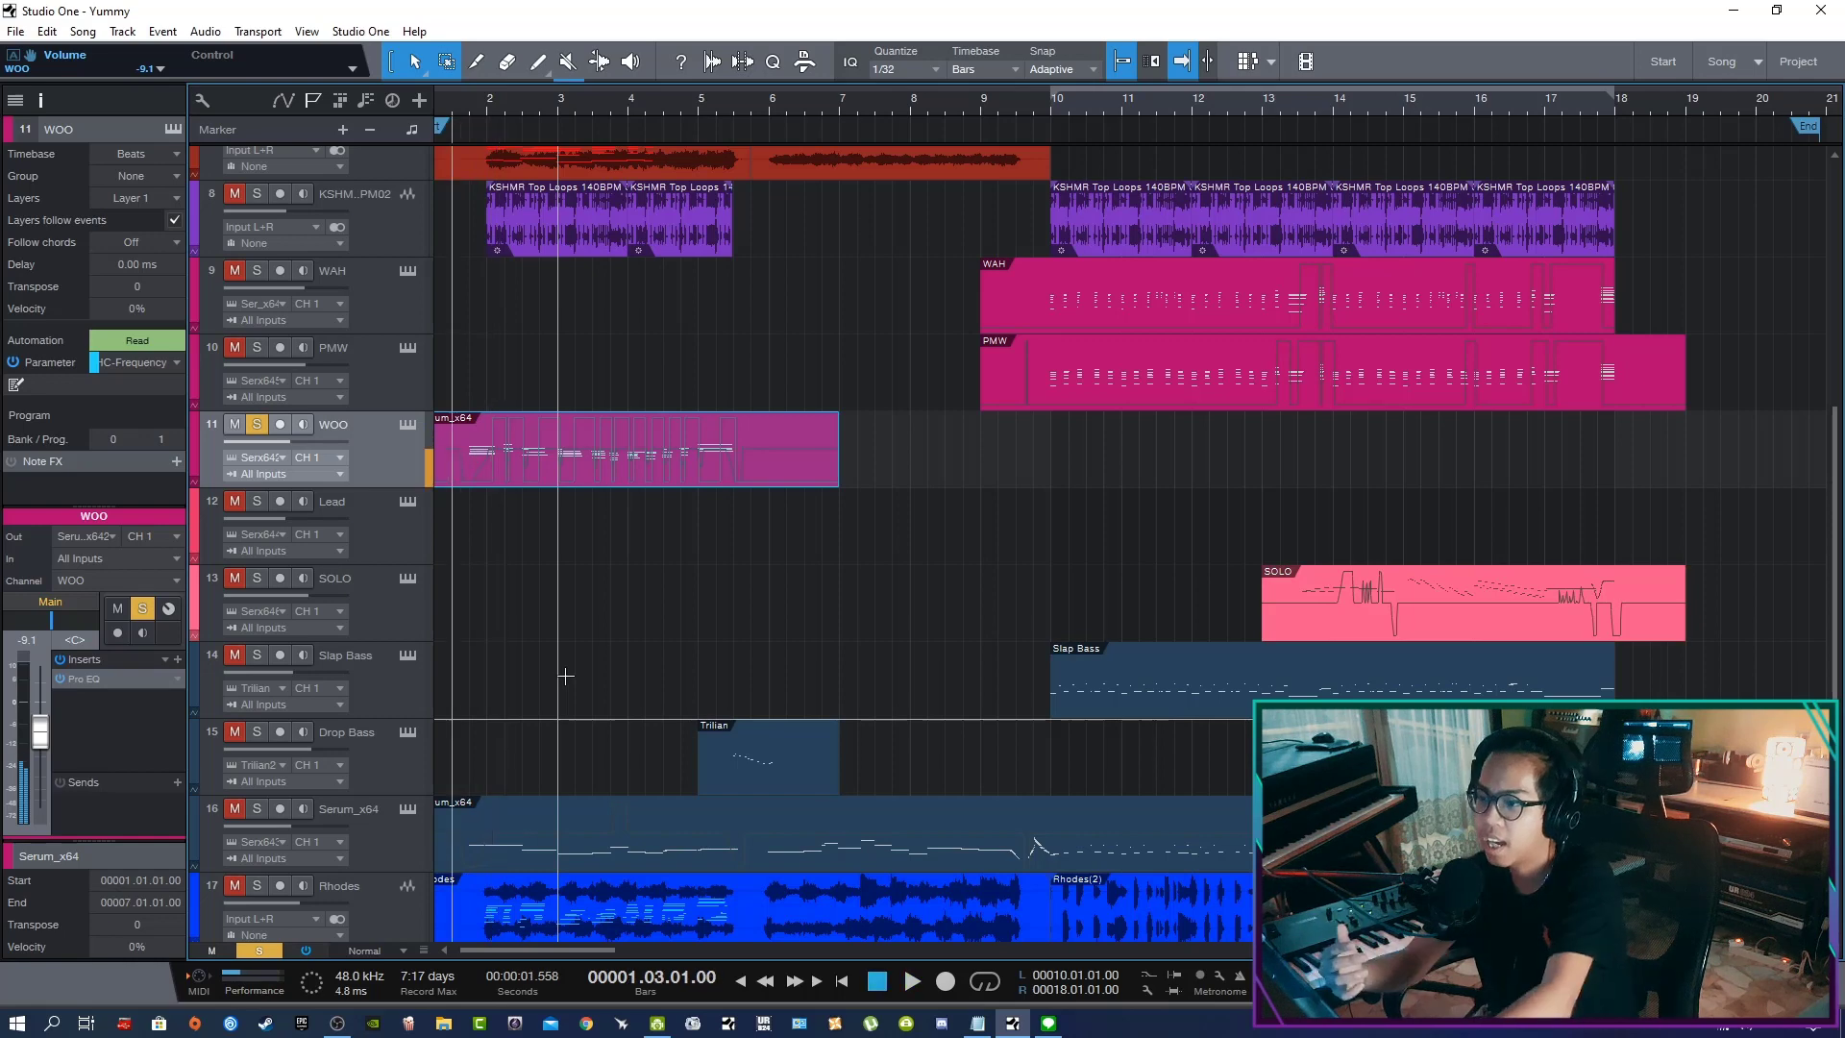
pyautogui.click(409, 426)
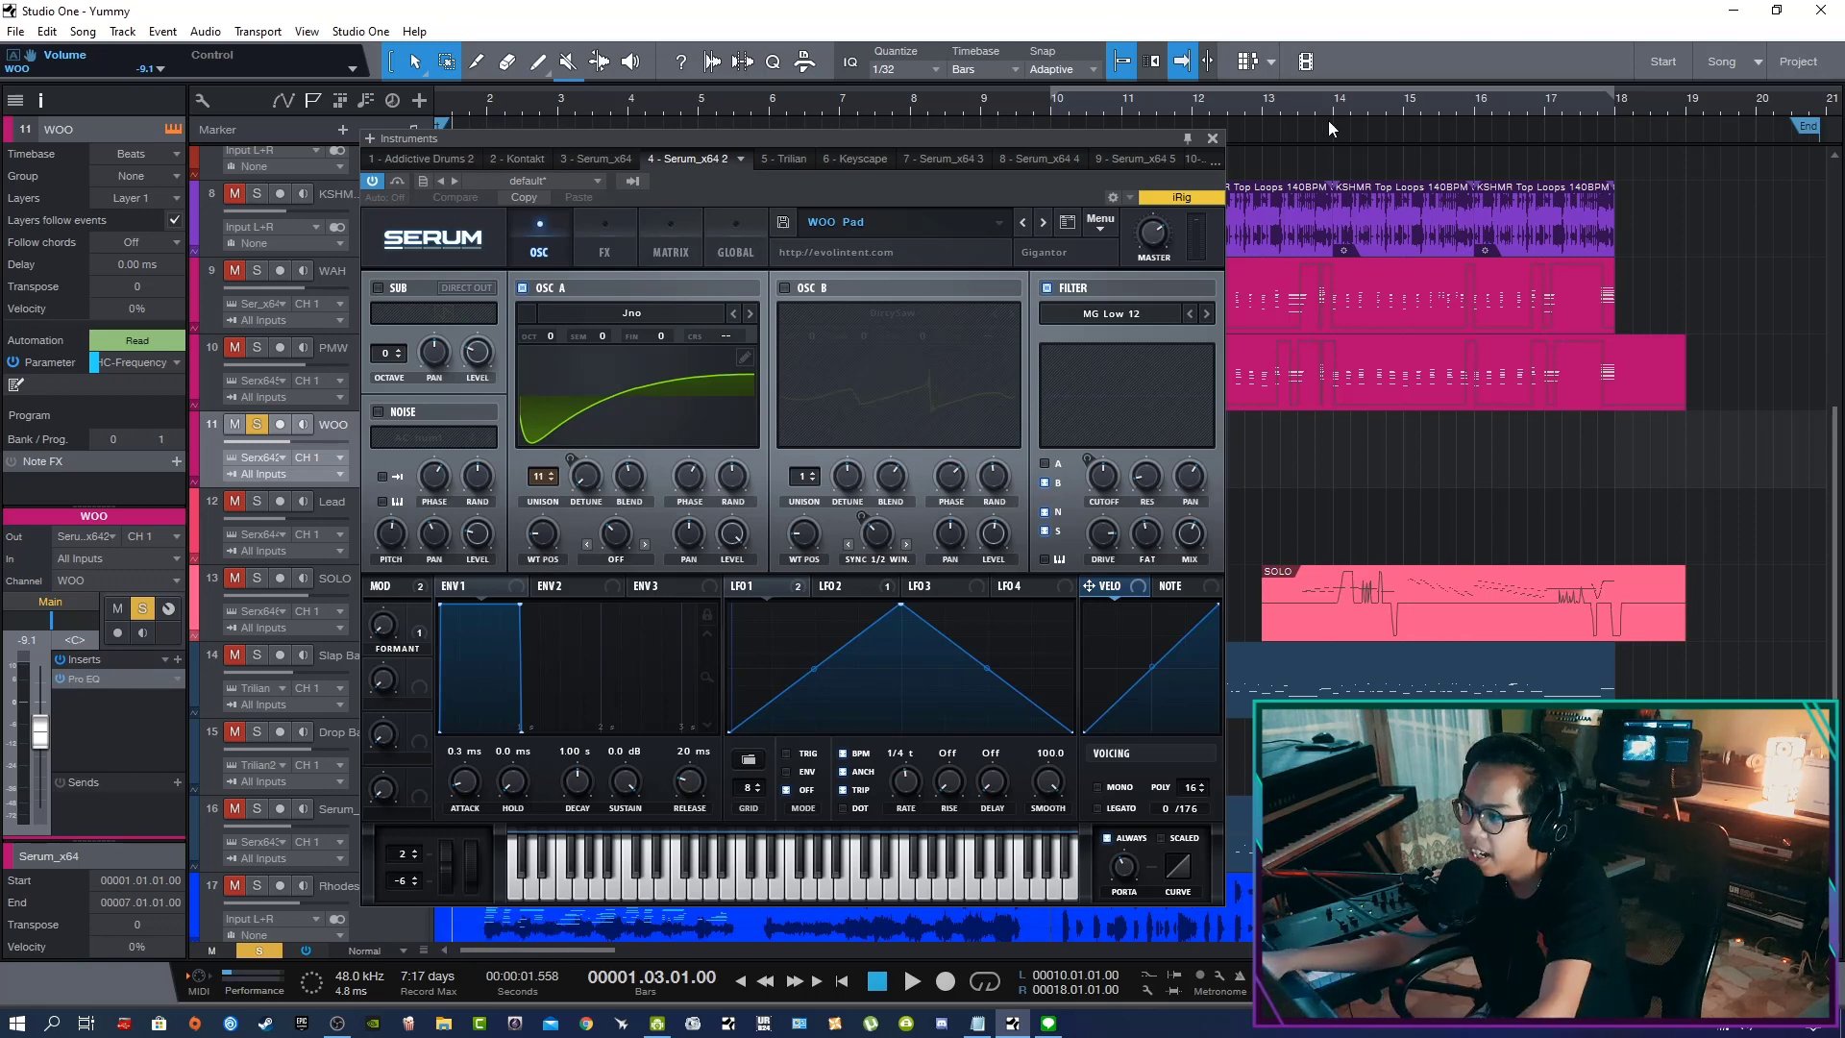
pyautogui.click(1212, 137)
# Repeat the WOO track's solo playback from bar 1 beat 3, then stop it and clear the solo
pyautogui.press('space')
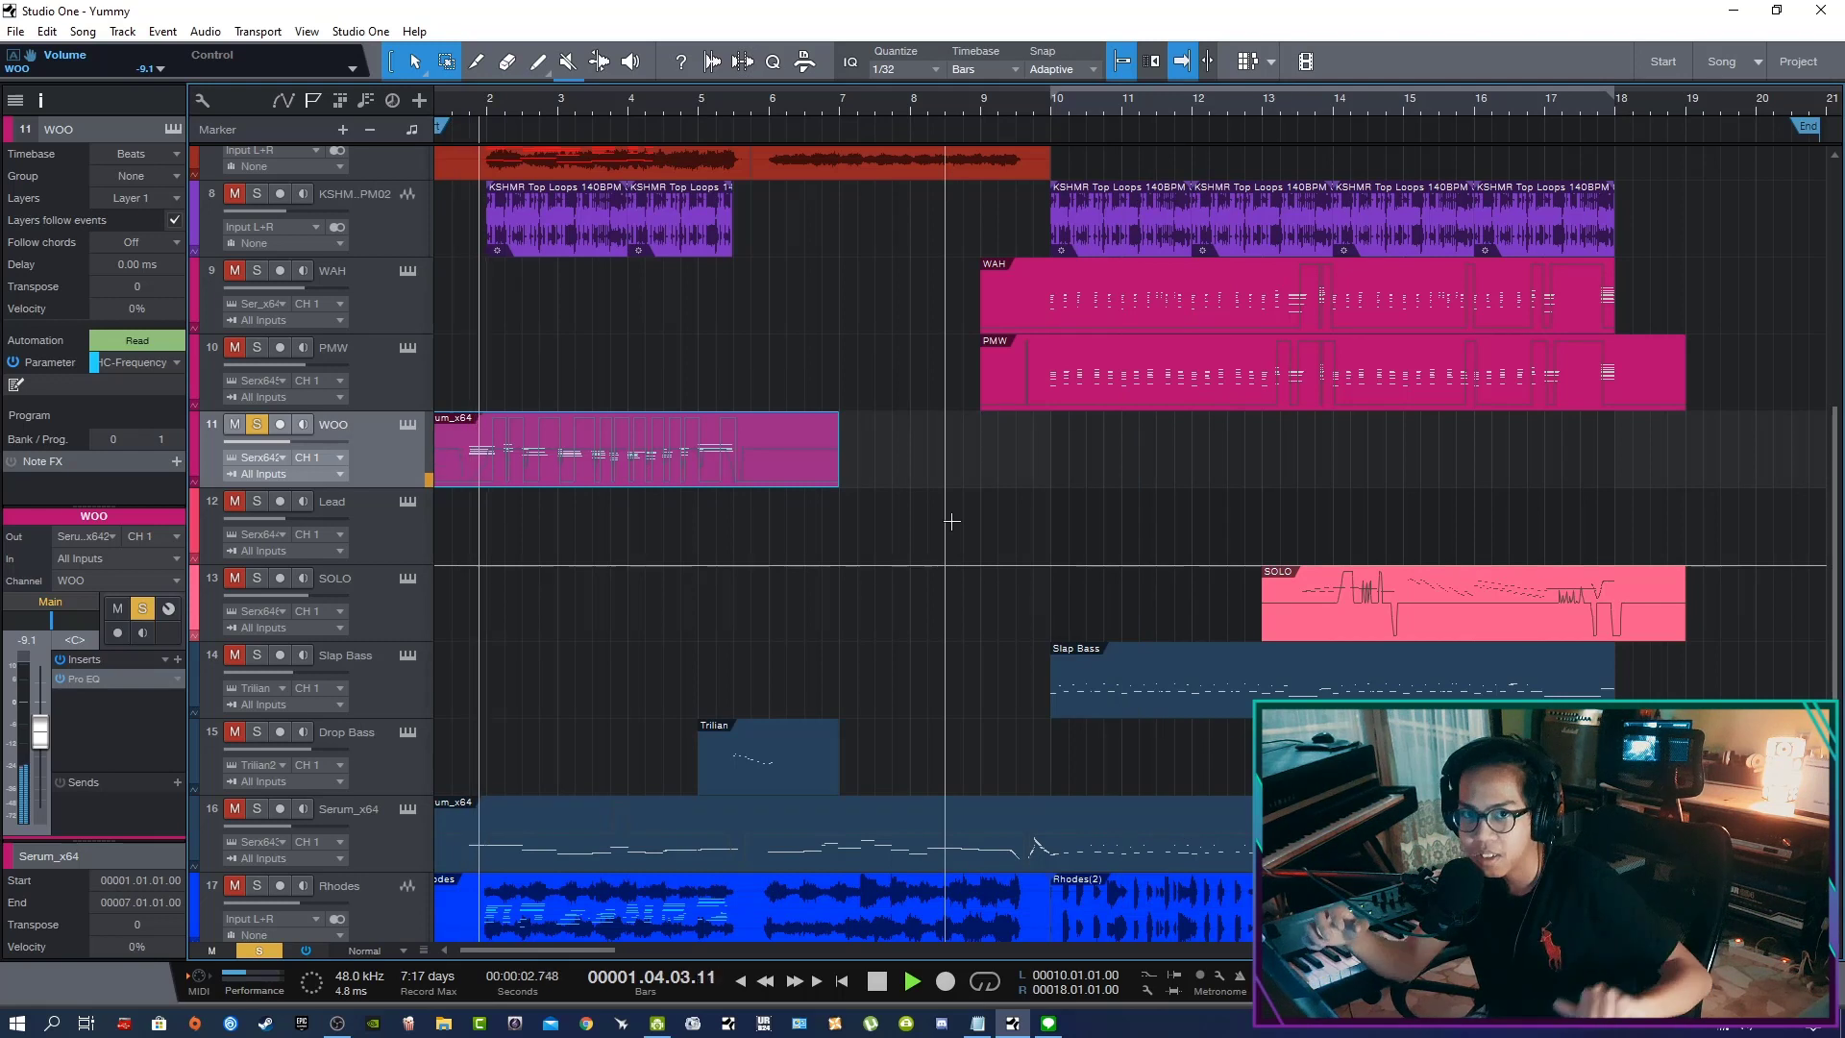
pyautogui.press('space')
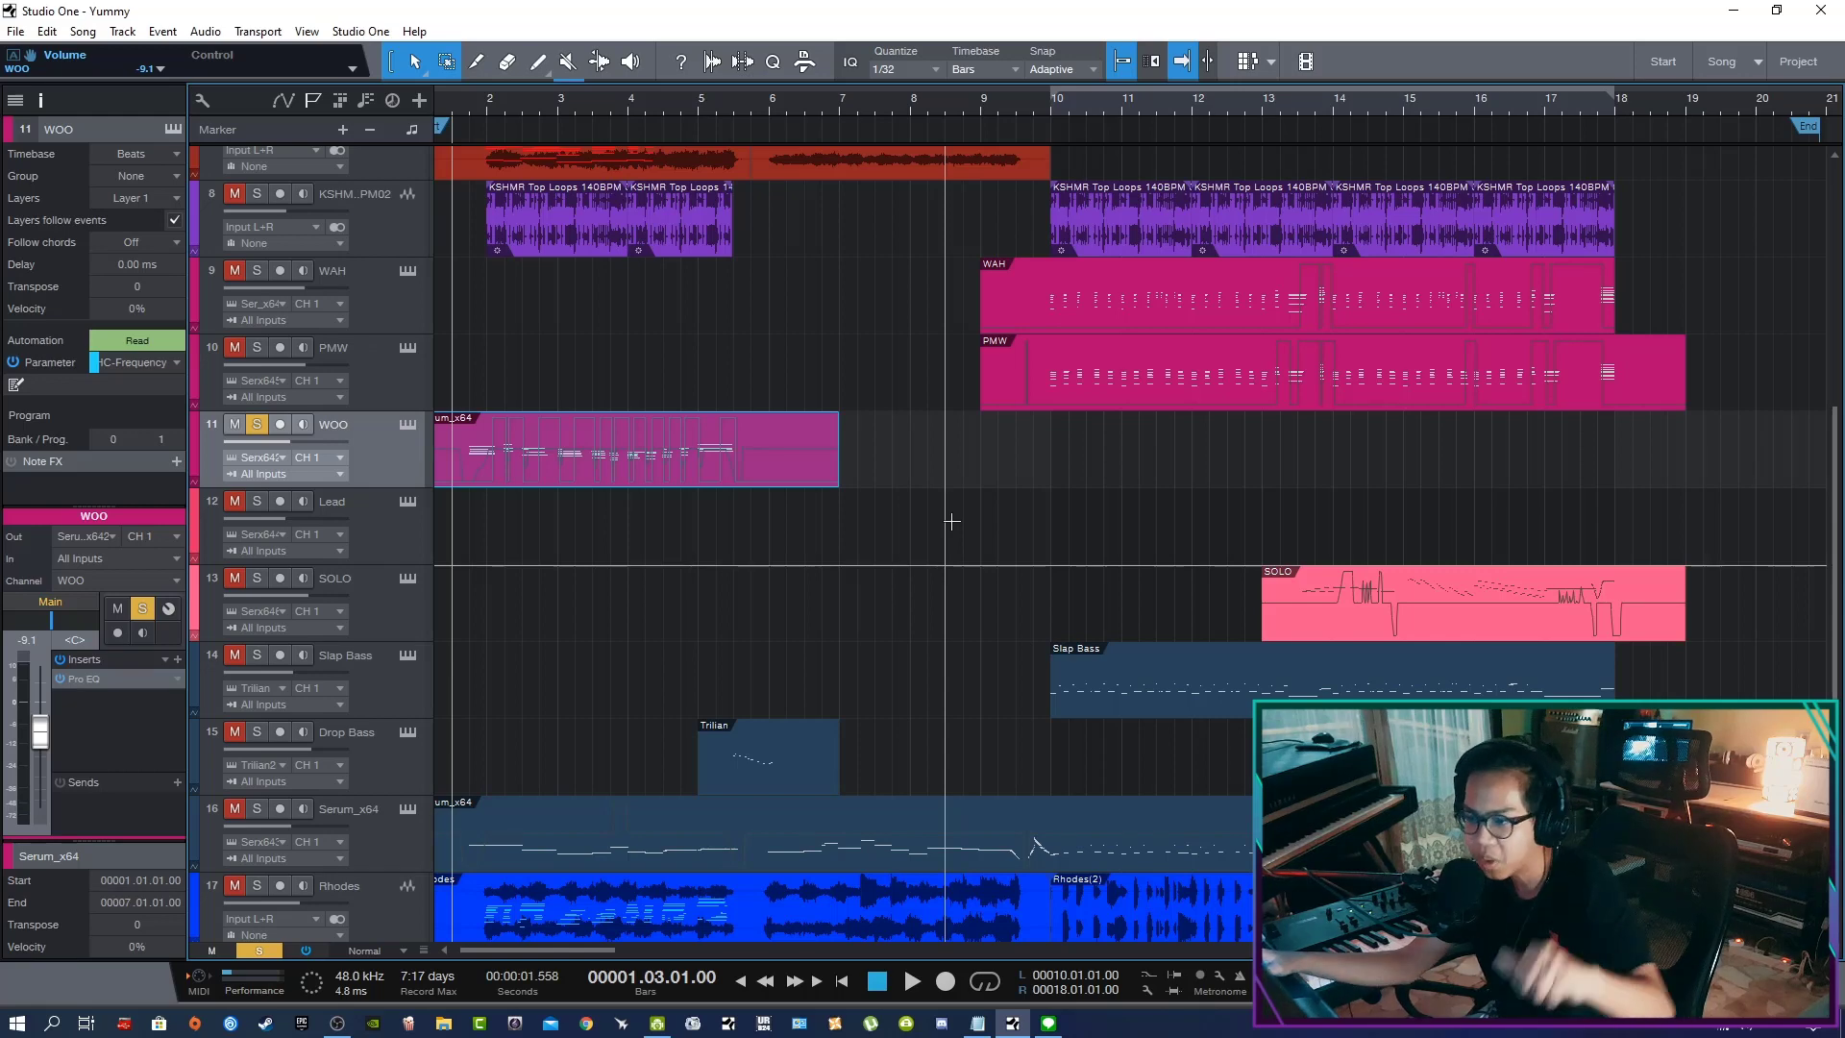
pyautogui.press('space')
pyautogui.press('w')
pyautogui.press('space')
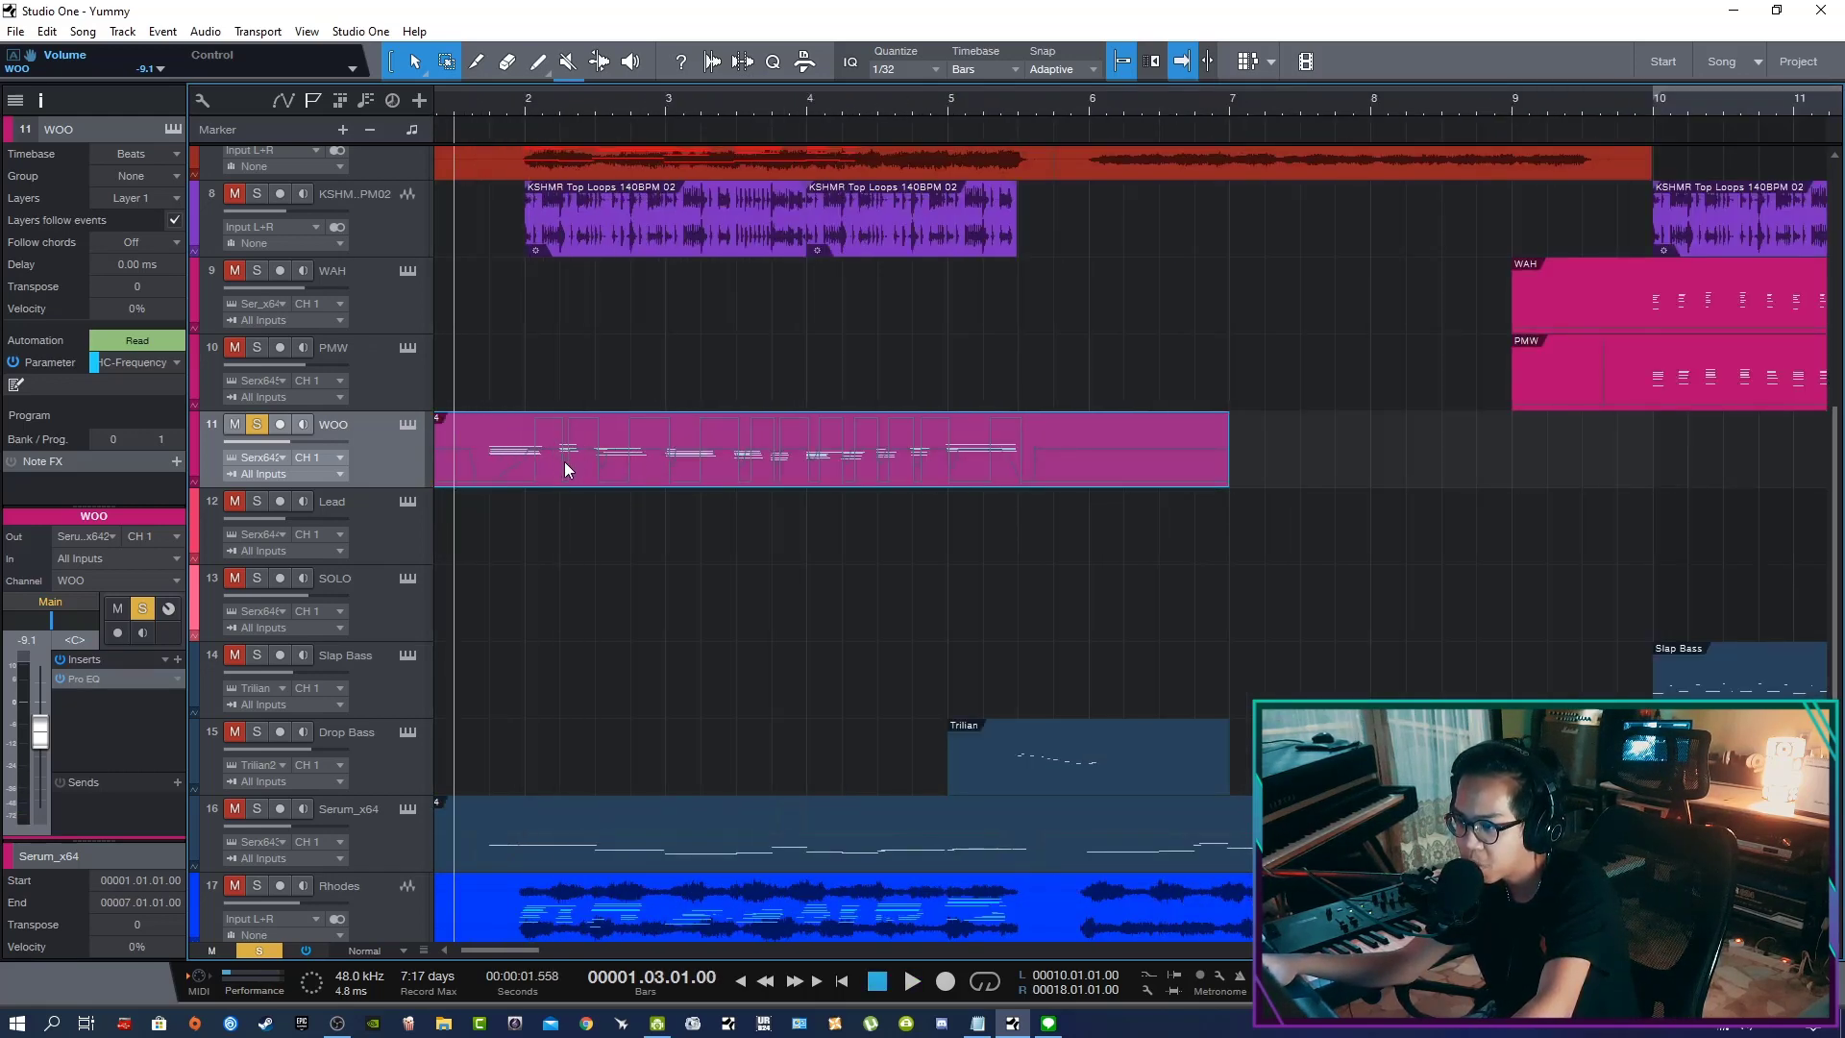
pyautogui.press('space')
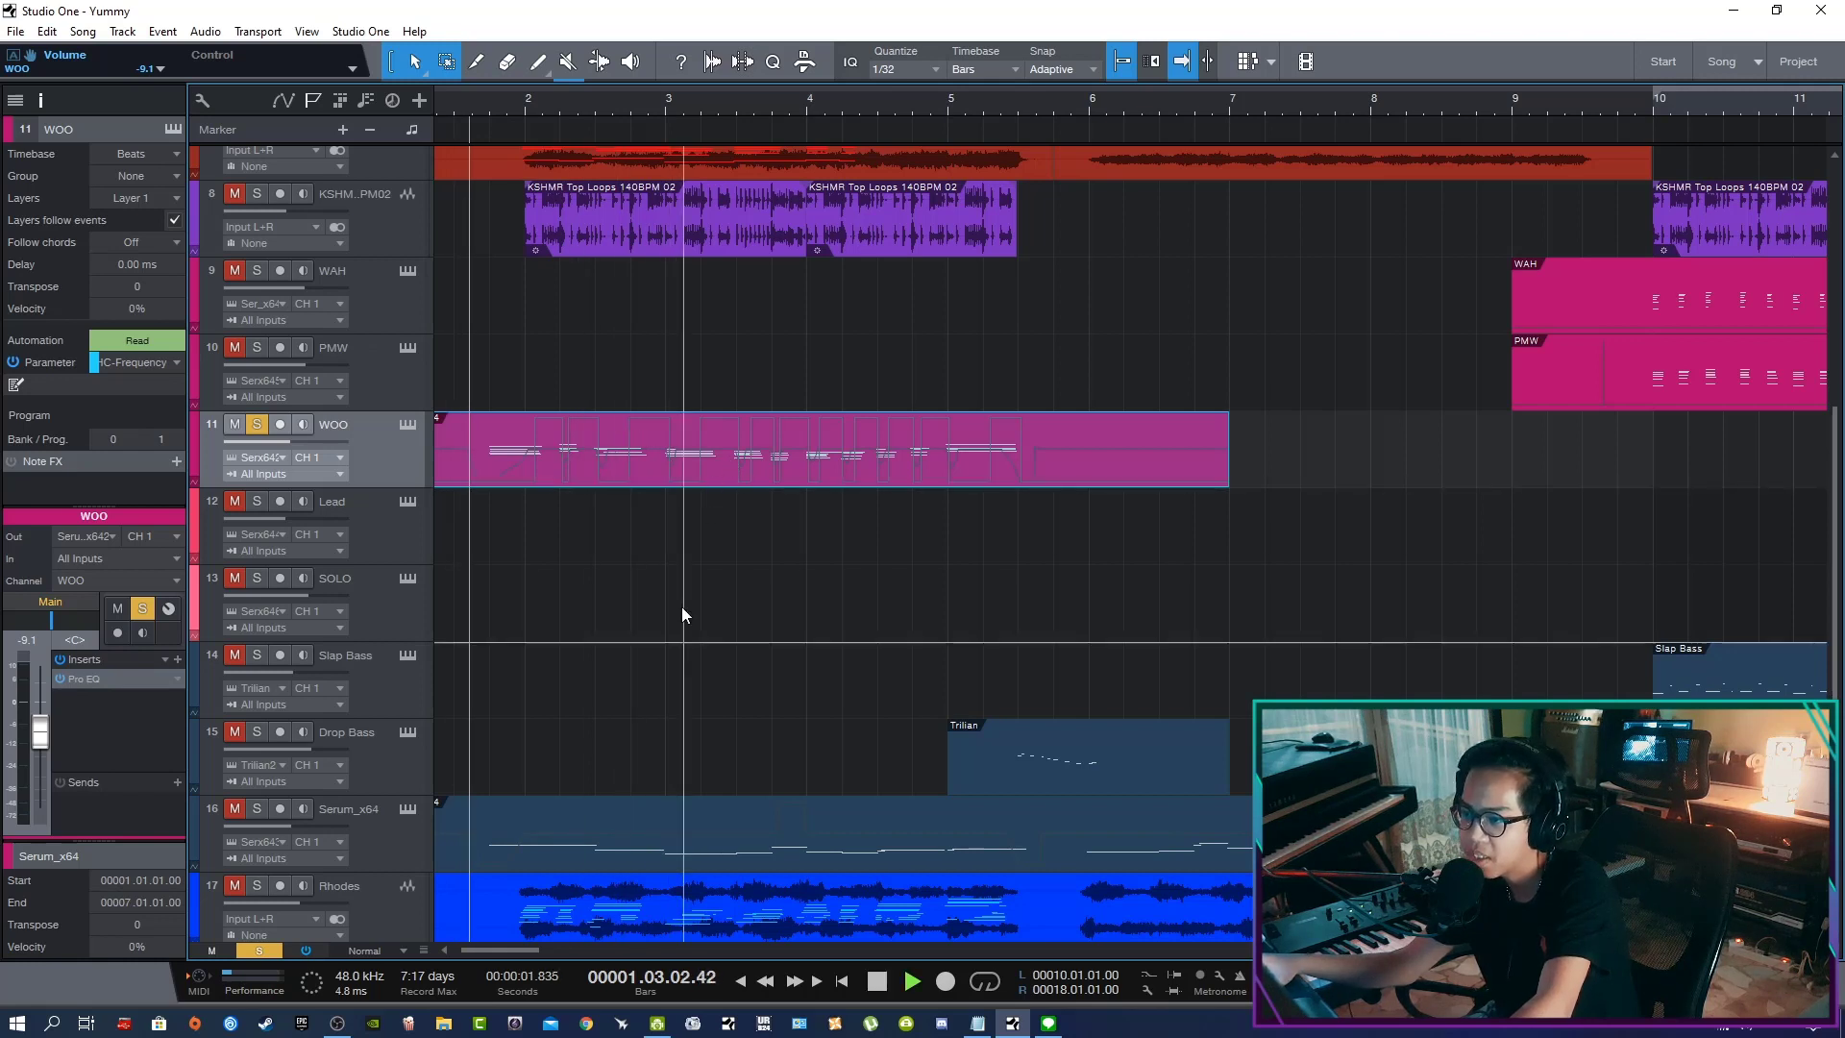
pyautogui.click(682, 607)
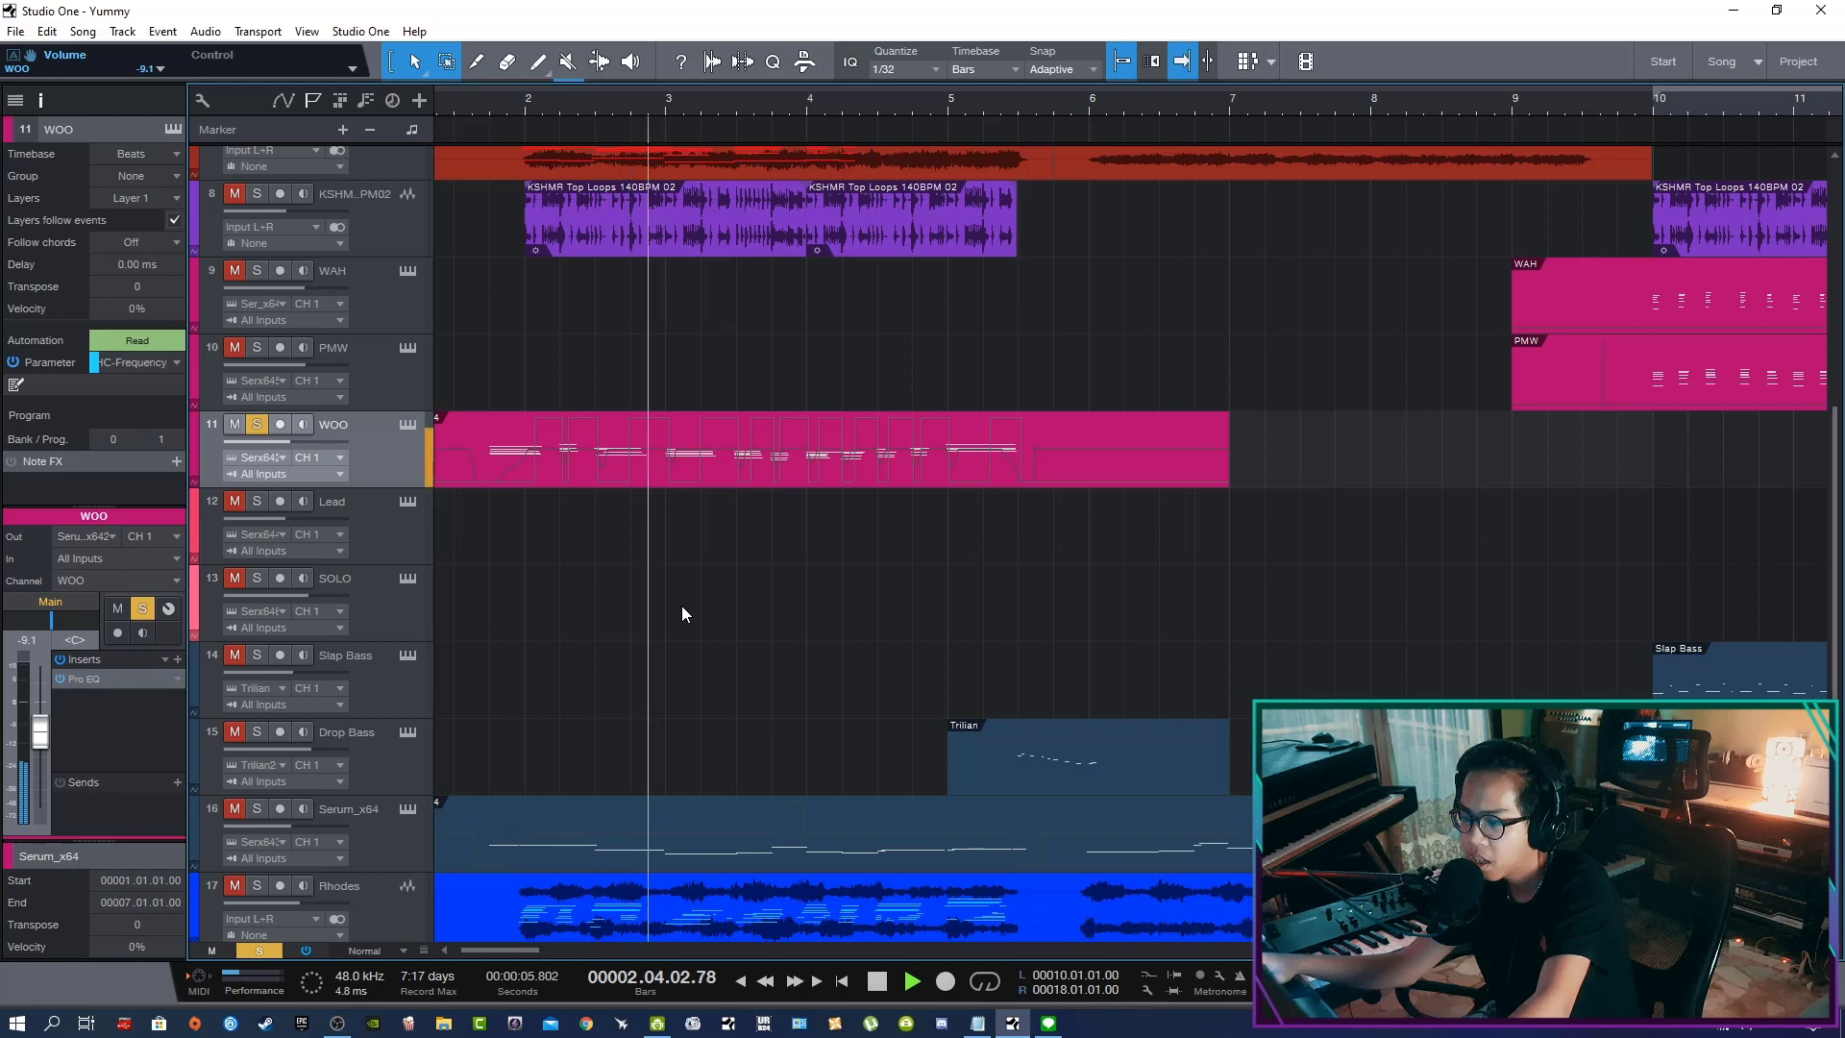
pyautogui.press('space')
pyautogui.hotkey('shift', 'z')
# Delete the empty Lead track between the WOO and SOLO tracks
pyautogui.click(389, 519)
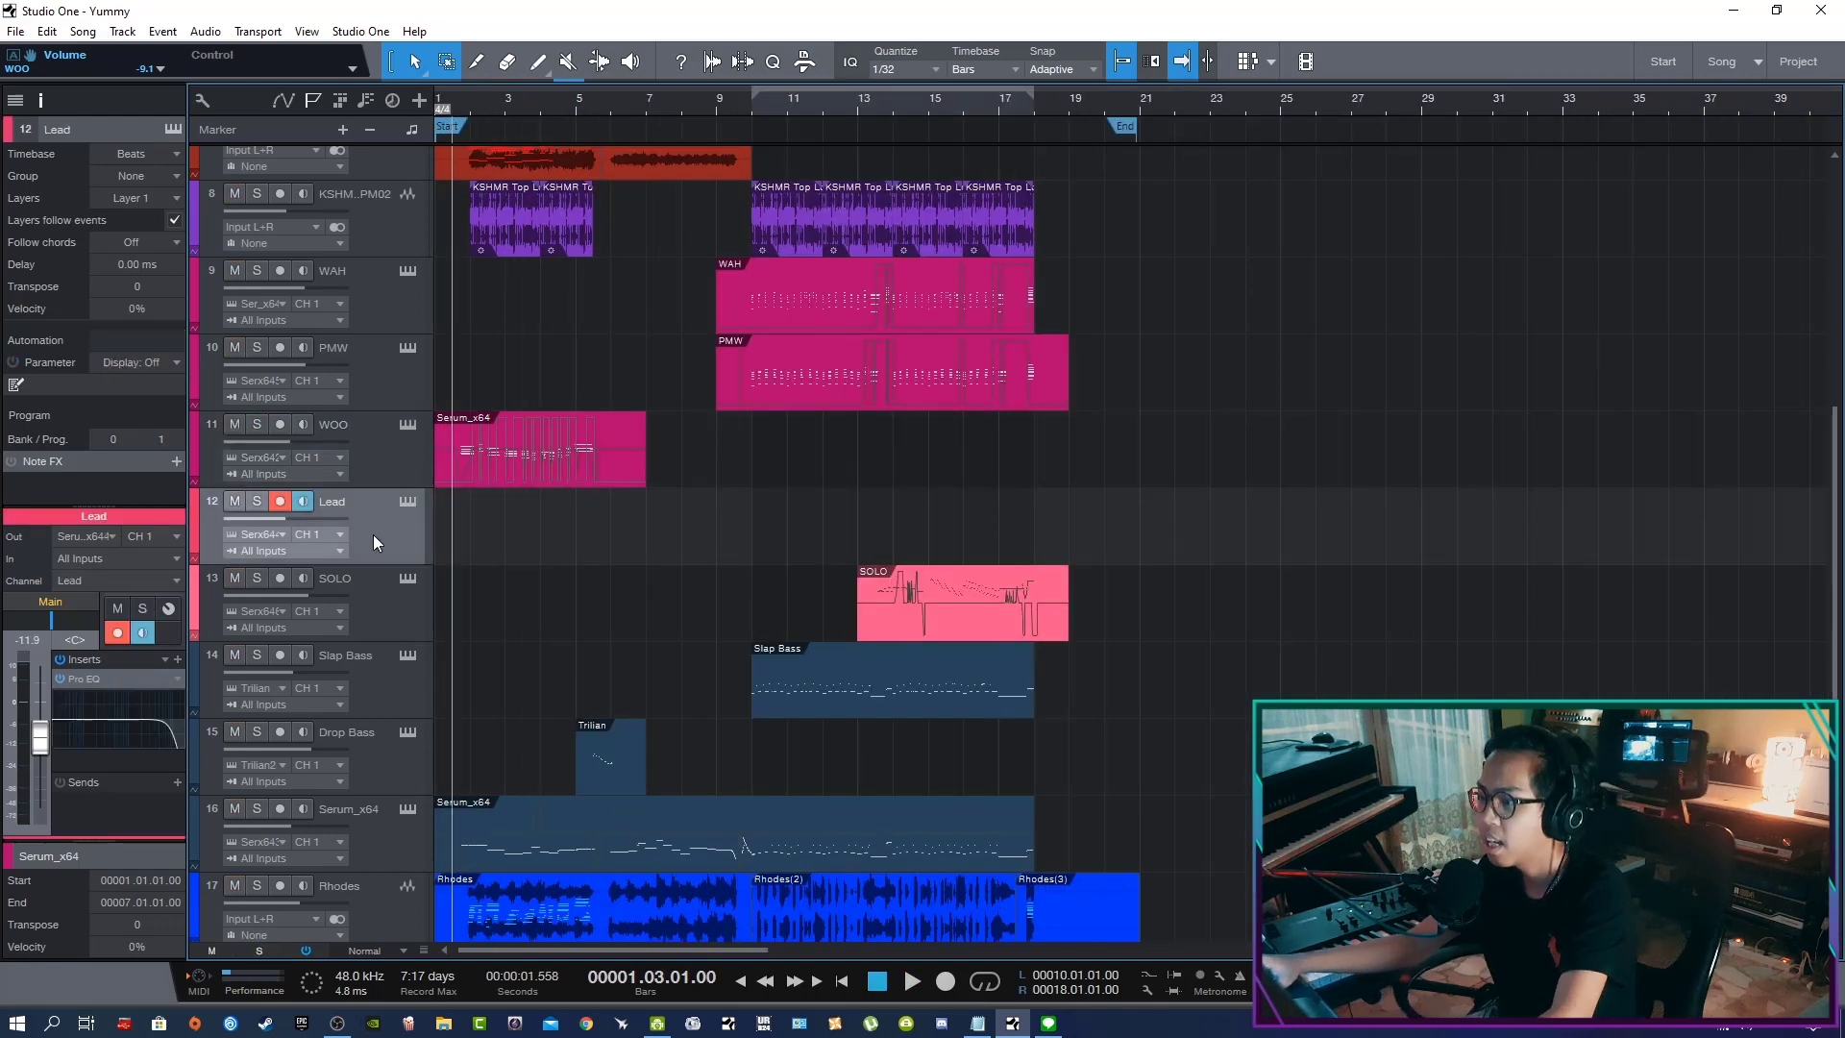
pyautogui.hscroll(3, 680, 579)
pyautogui.hscroll(-4, 680, 578)
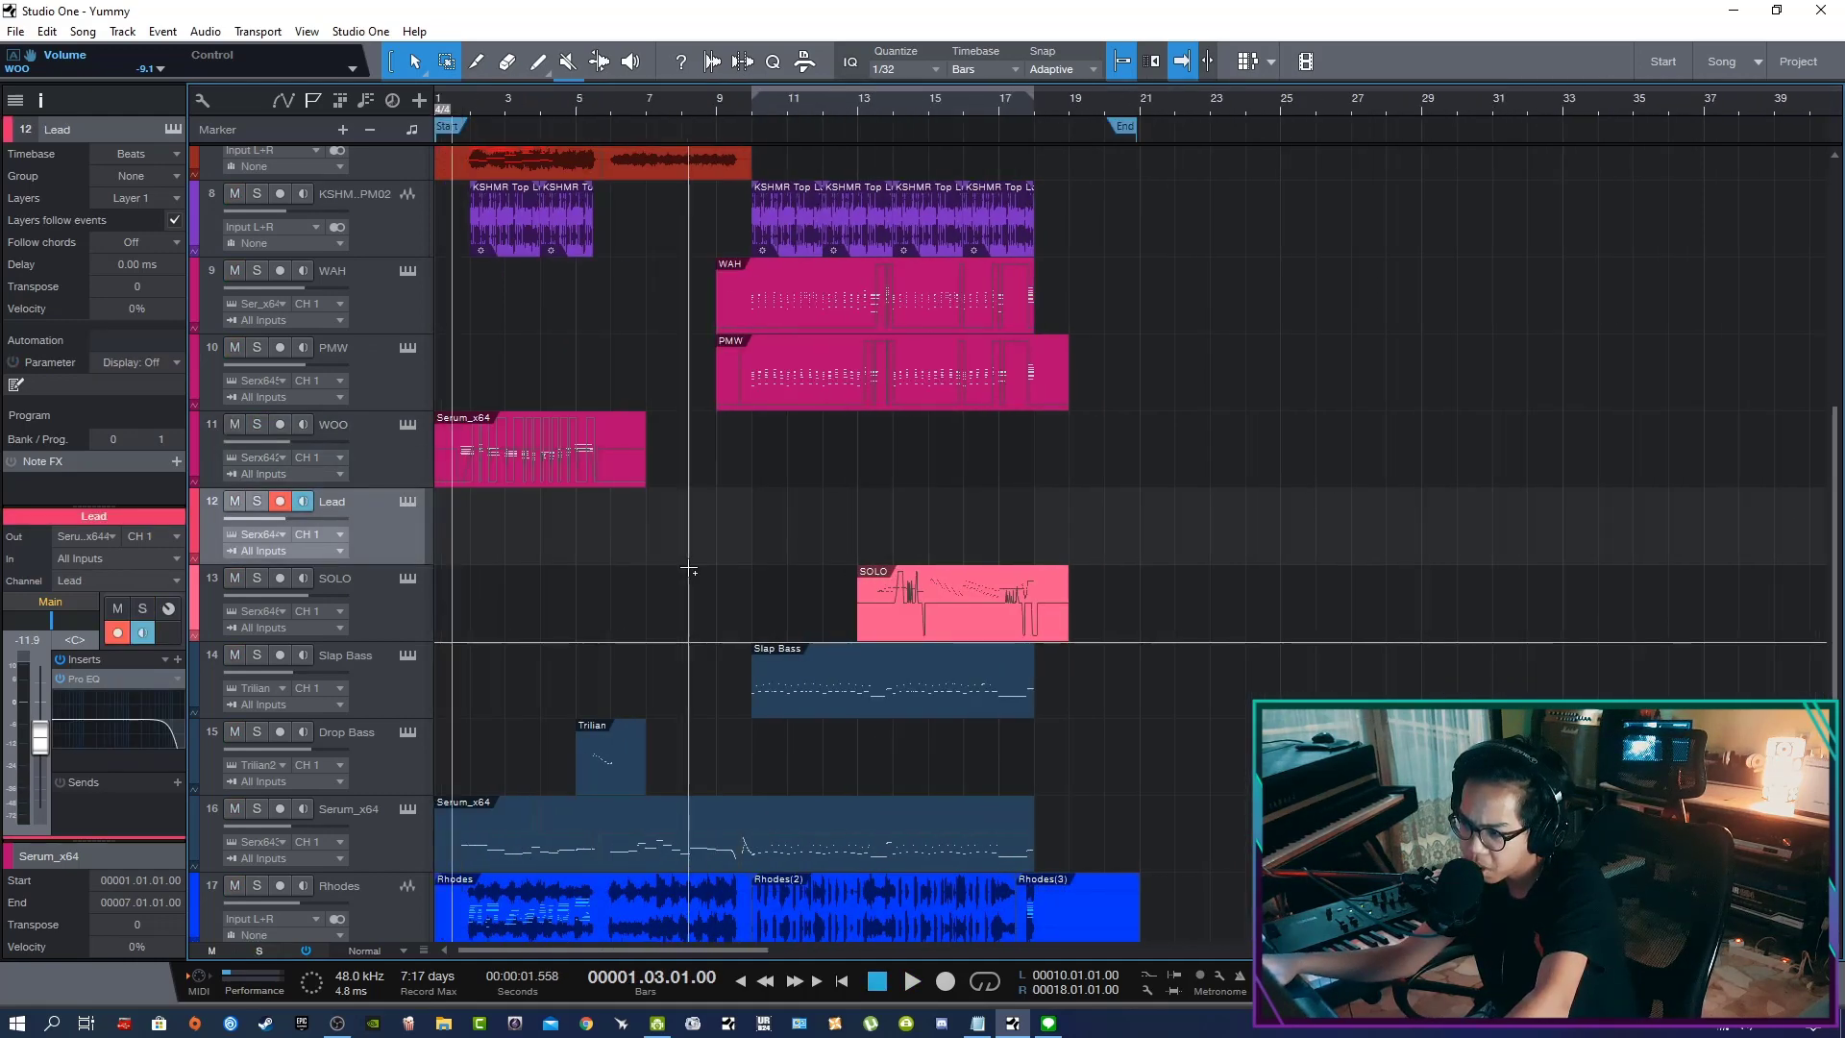
pyautogui.press('Delete')
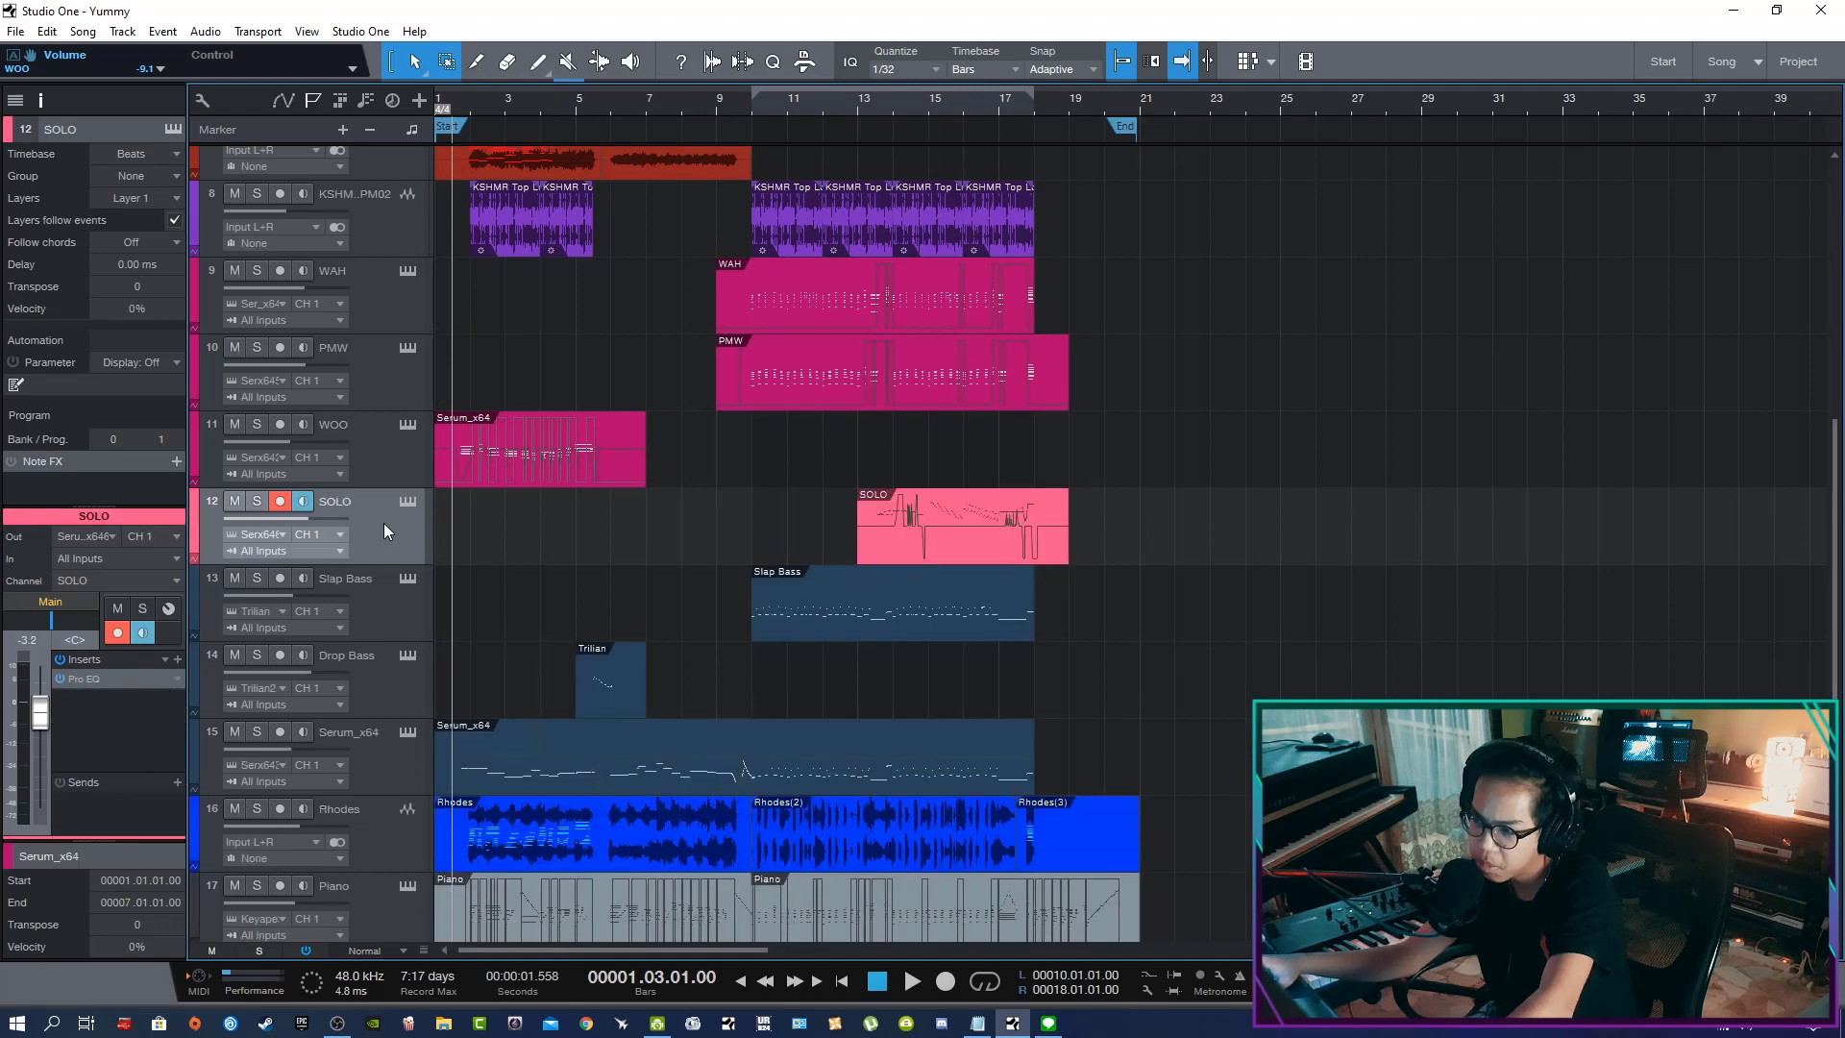
# Play the Slap Bass track in solo from bar 10, clear the solo, and view its Trilian instrument before closing the window
pyautogui.scroll(-3, 564, 596)
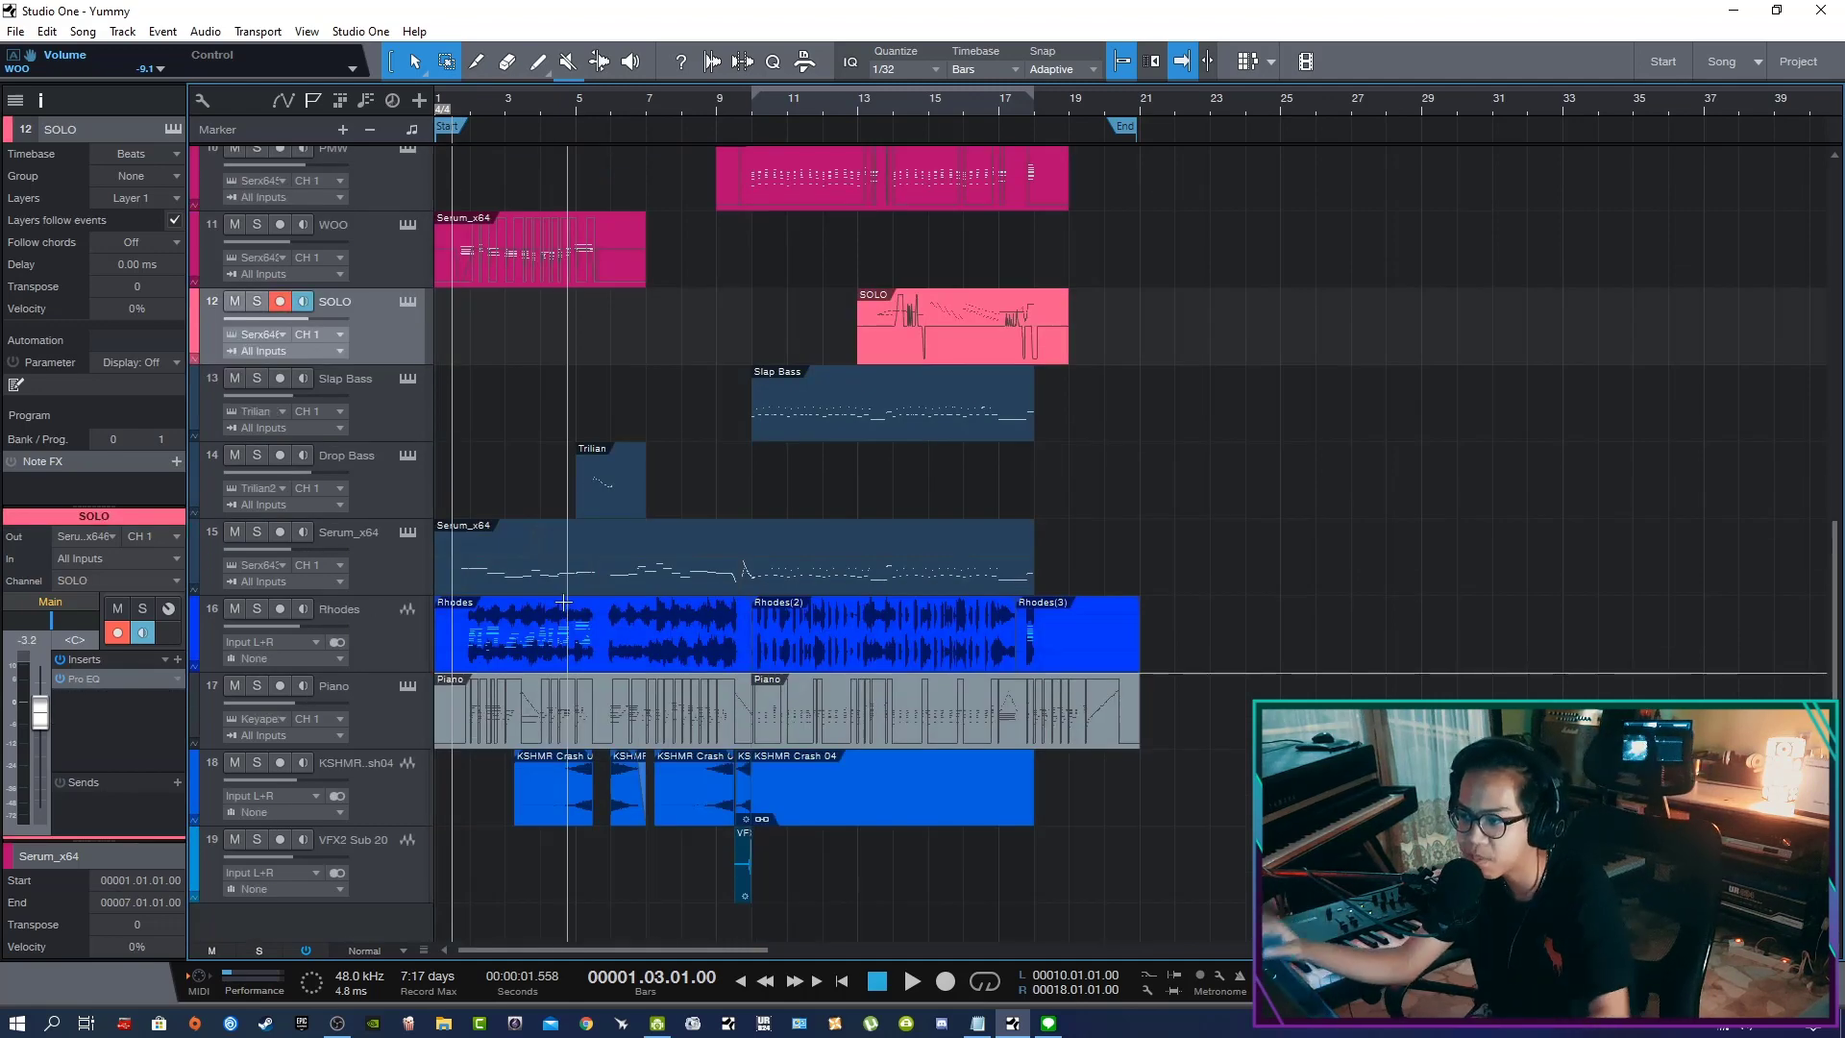
pyautogui.press('Down')
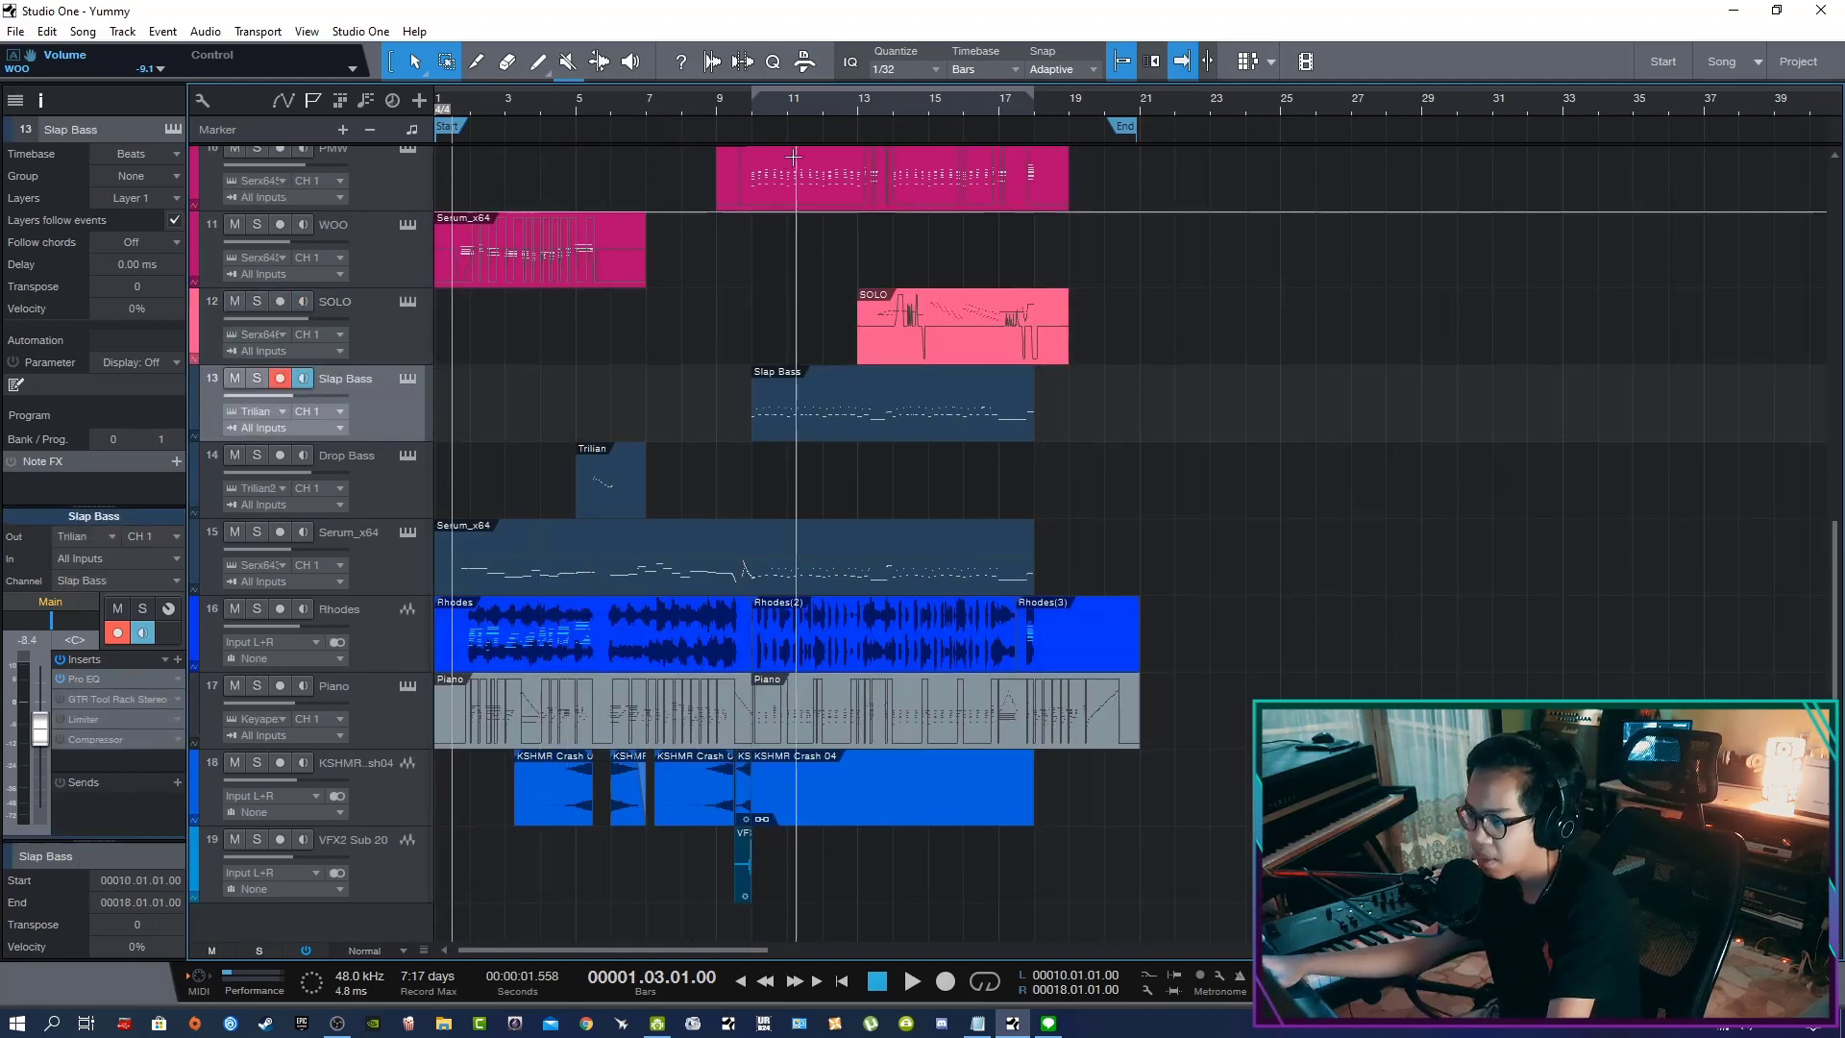
pyautogui.click(750, 111)
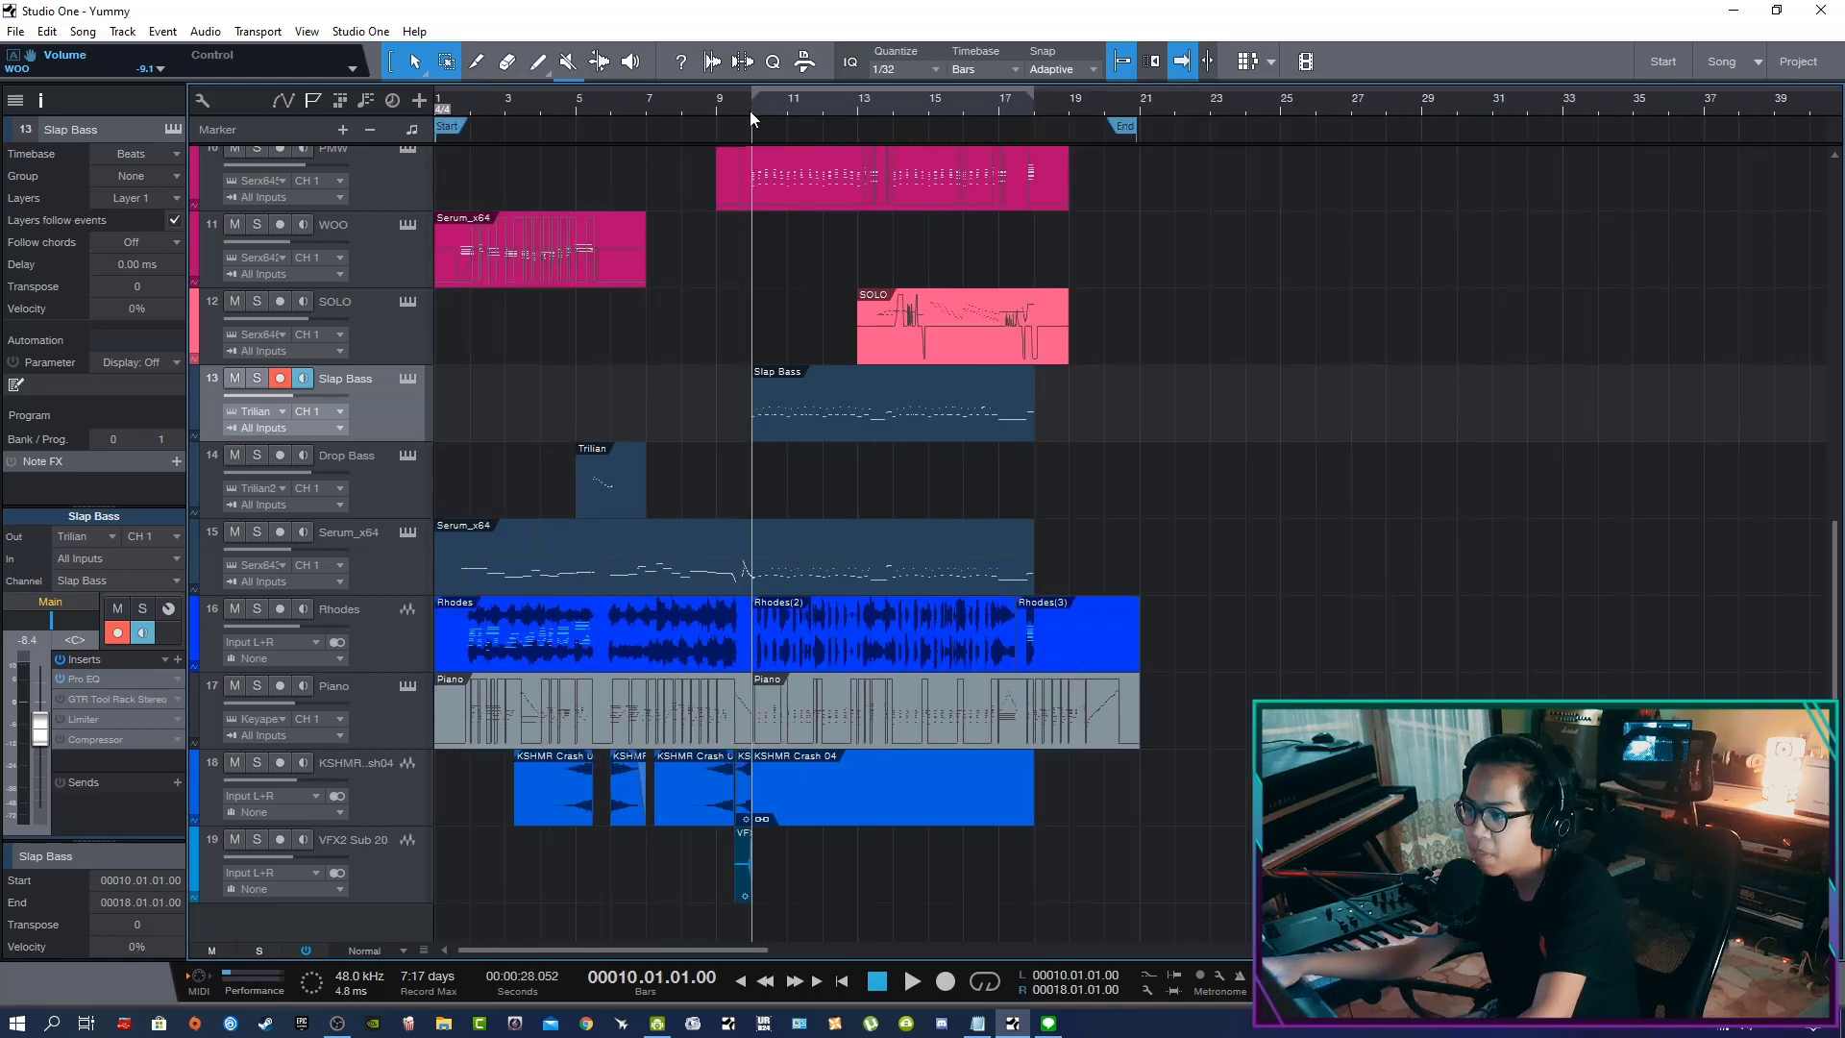
pyautogui.press('s')
pyautogui.press('space')
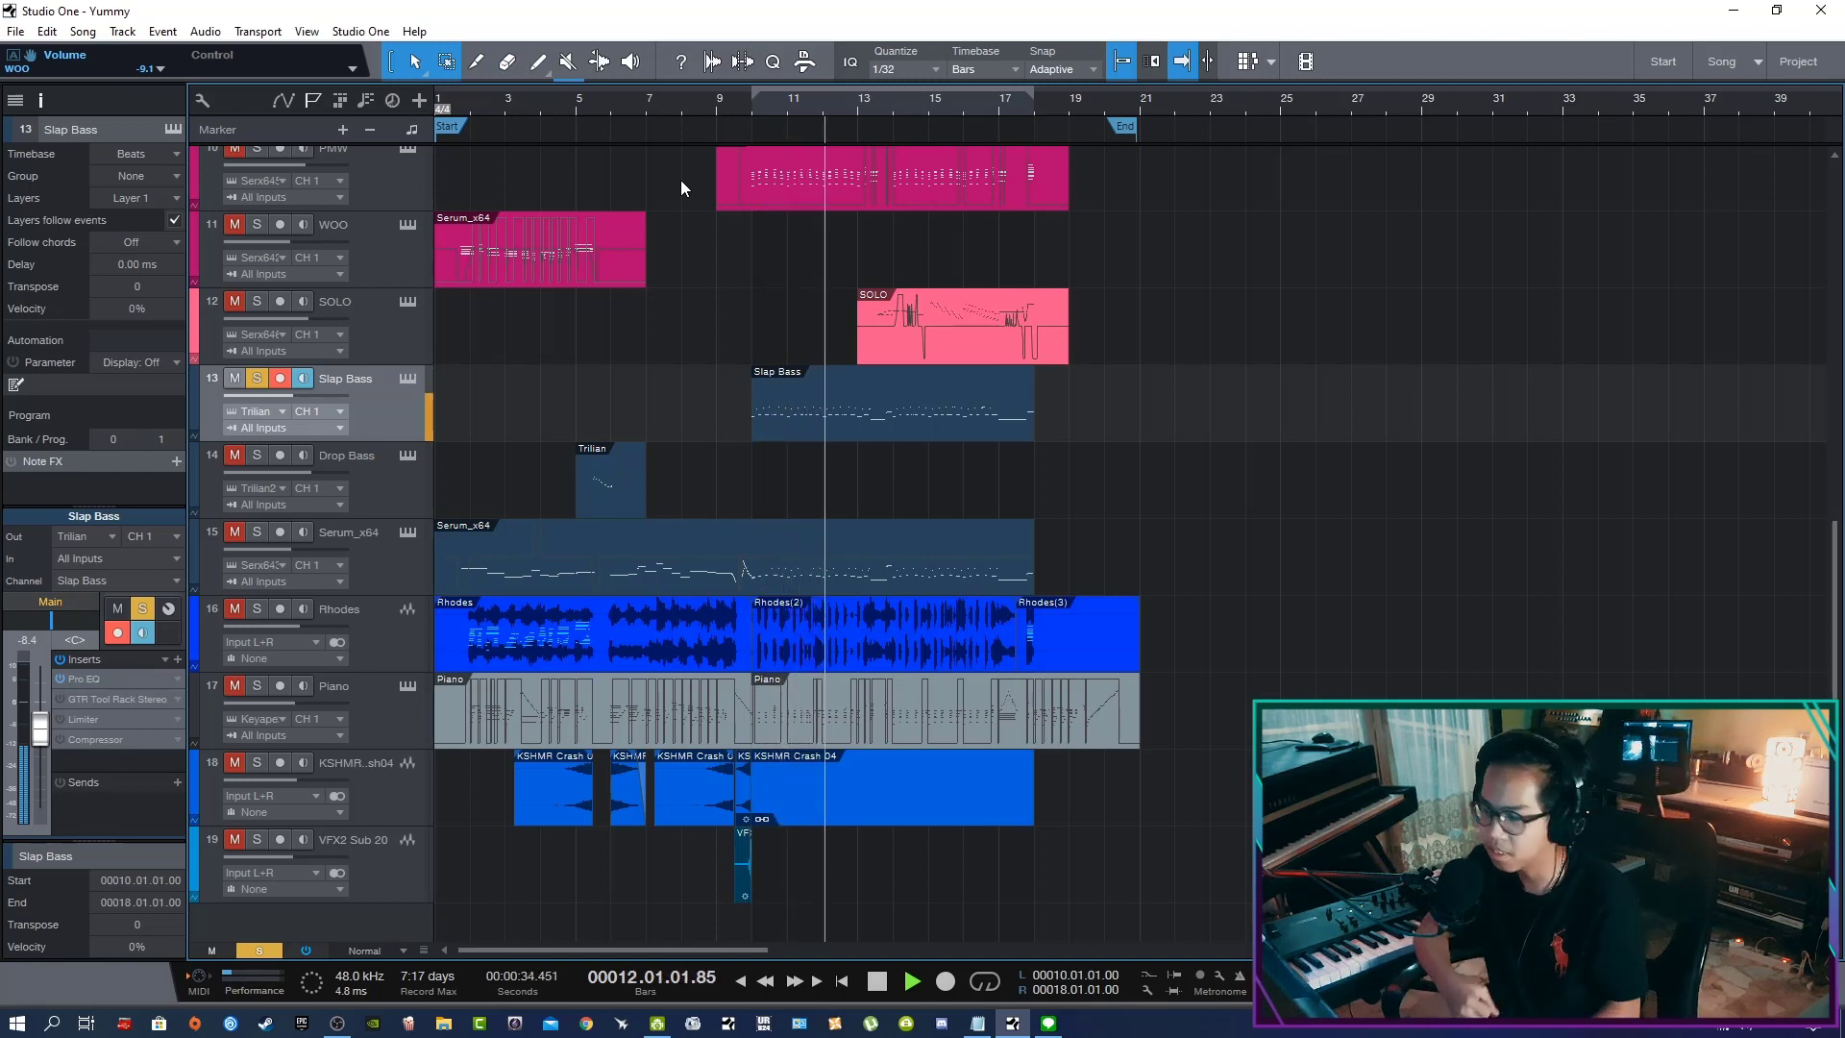
pyautogui.press('space')
pyautogui.press('s')
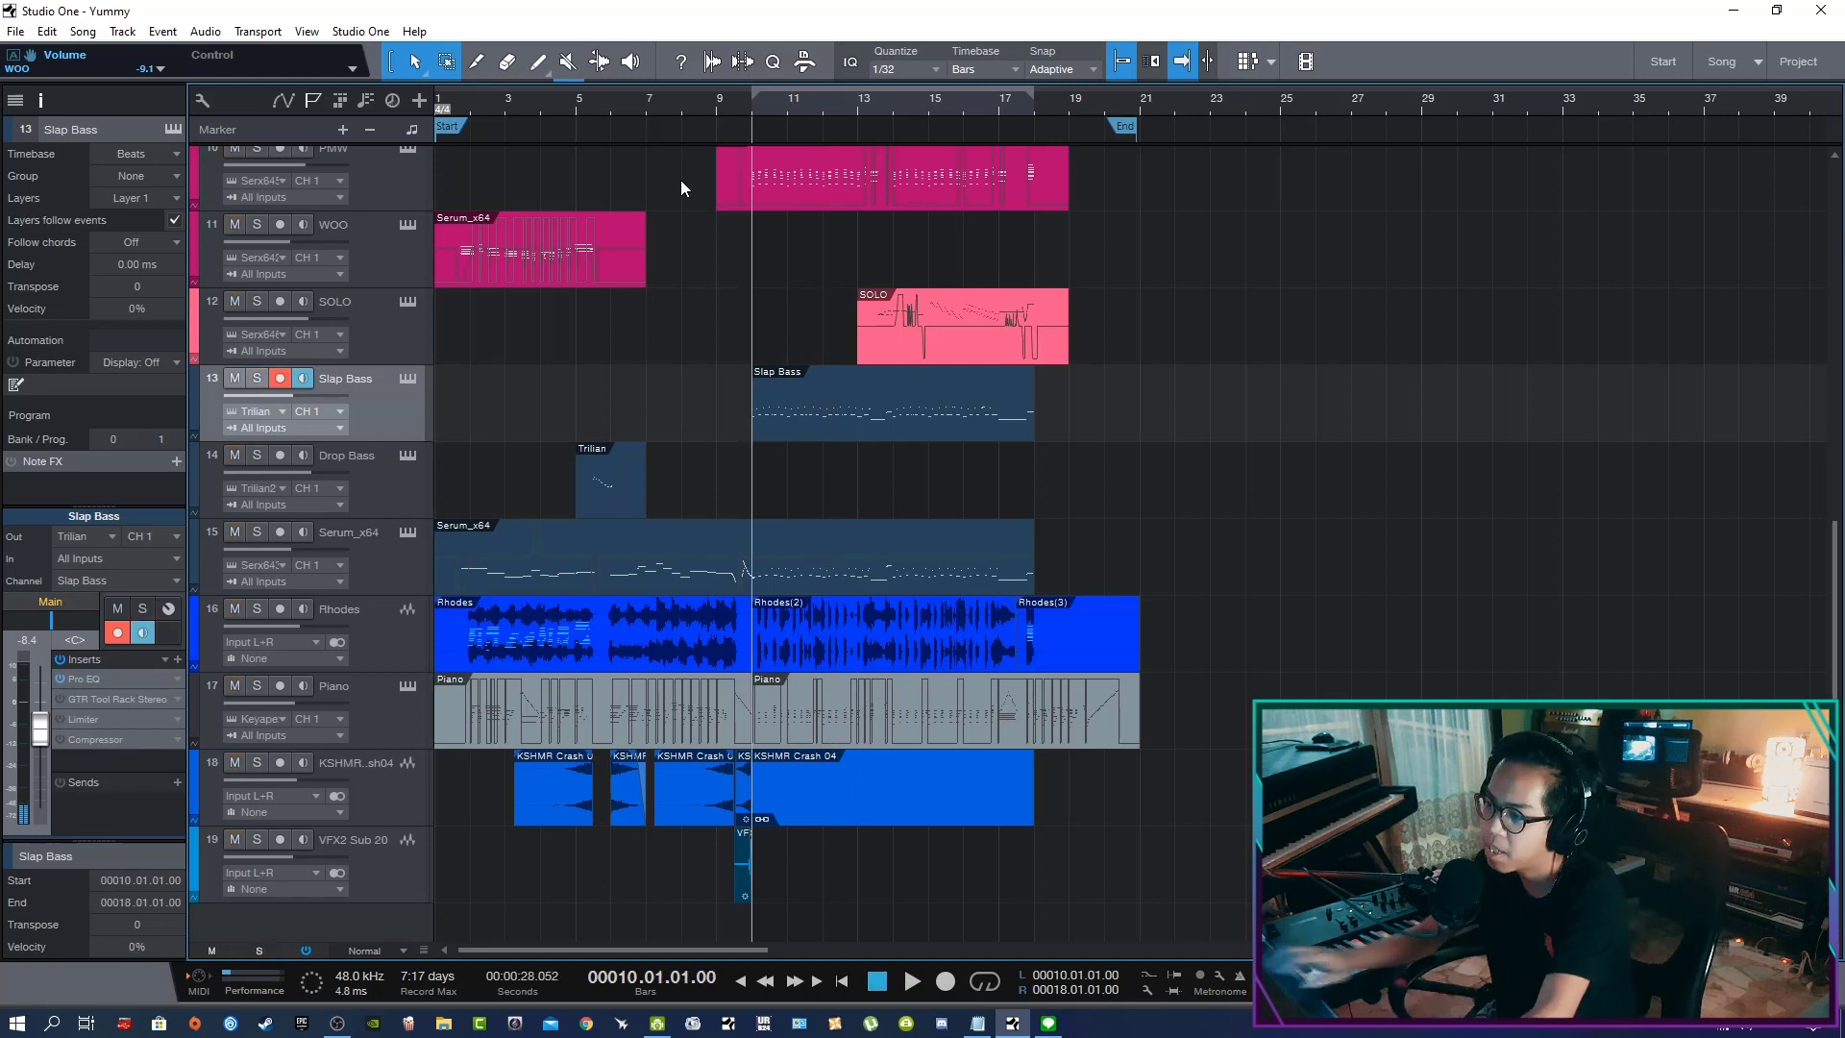
pyautogui.click(410, 378)
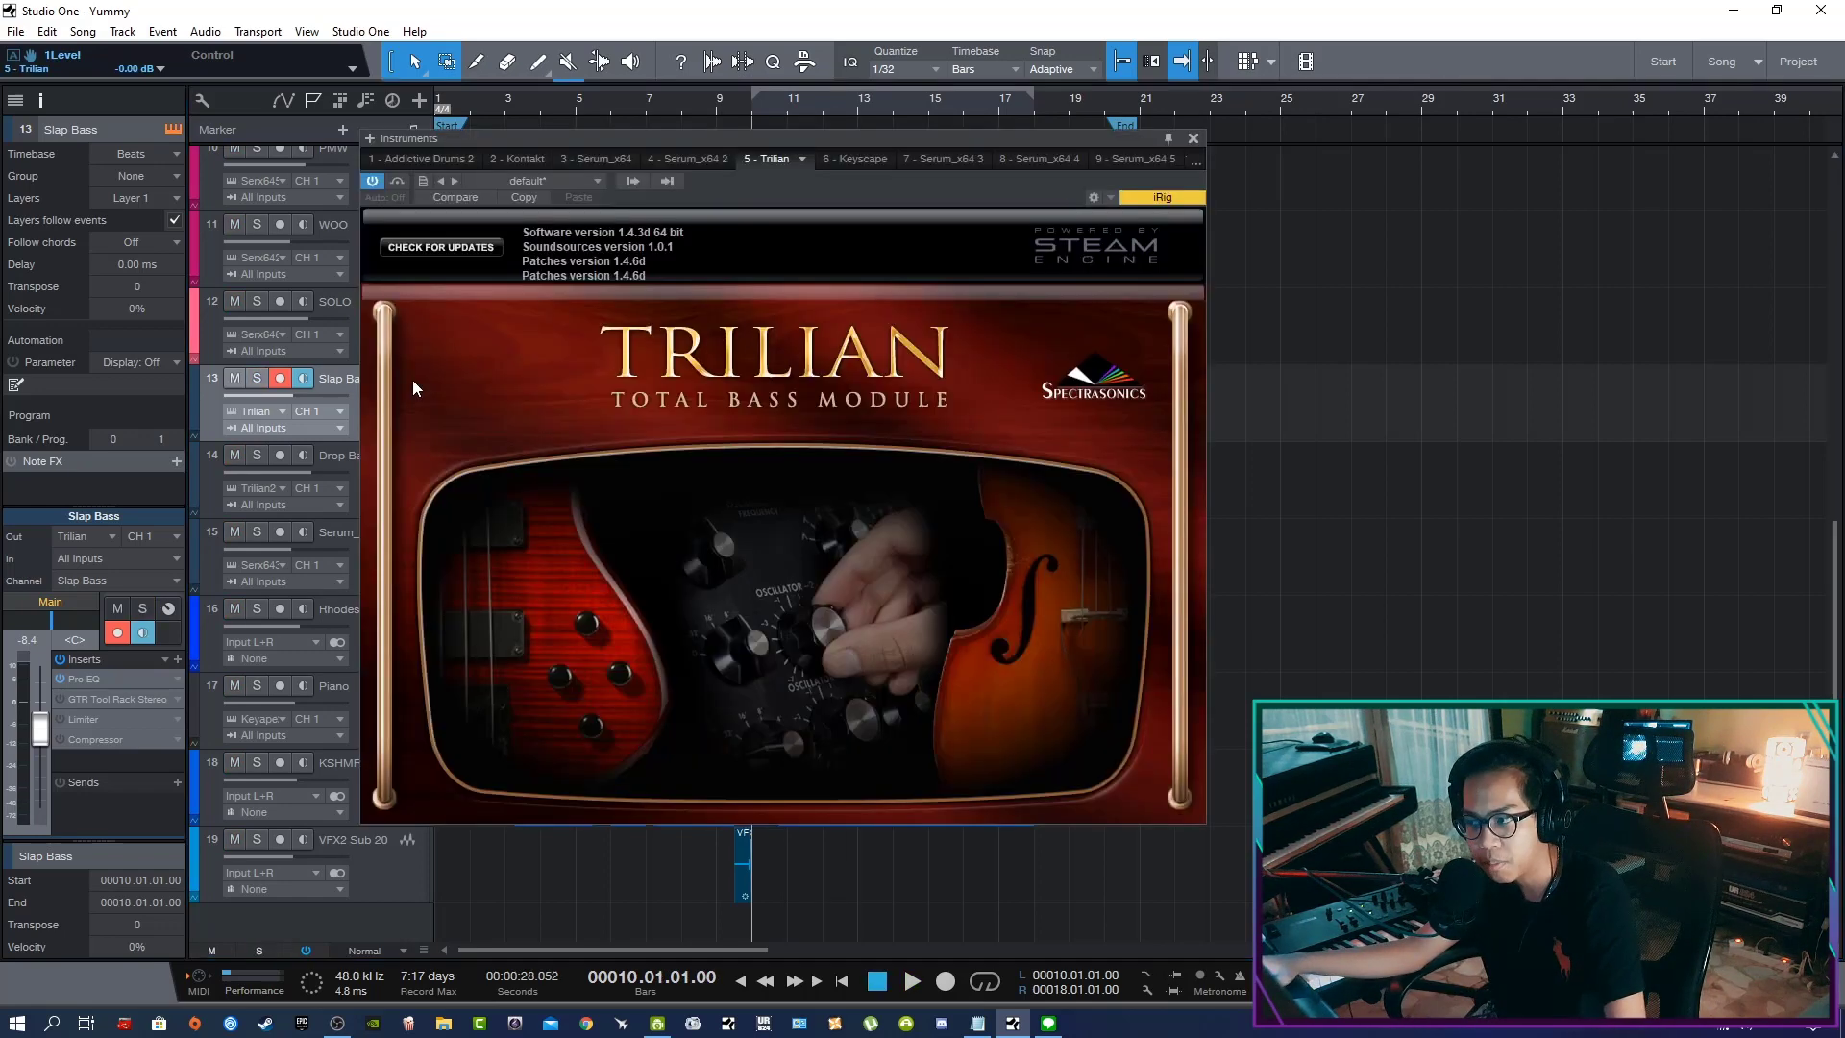
pyautogui.click(1193, 139)
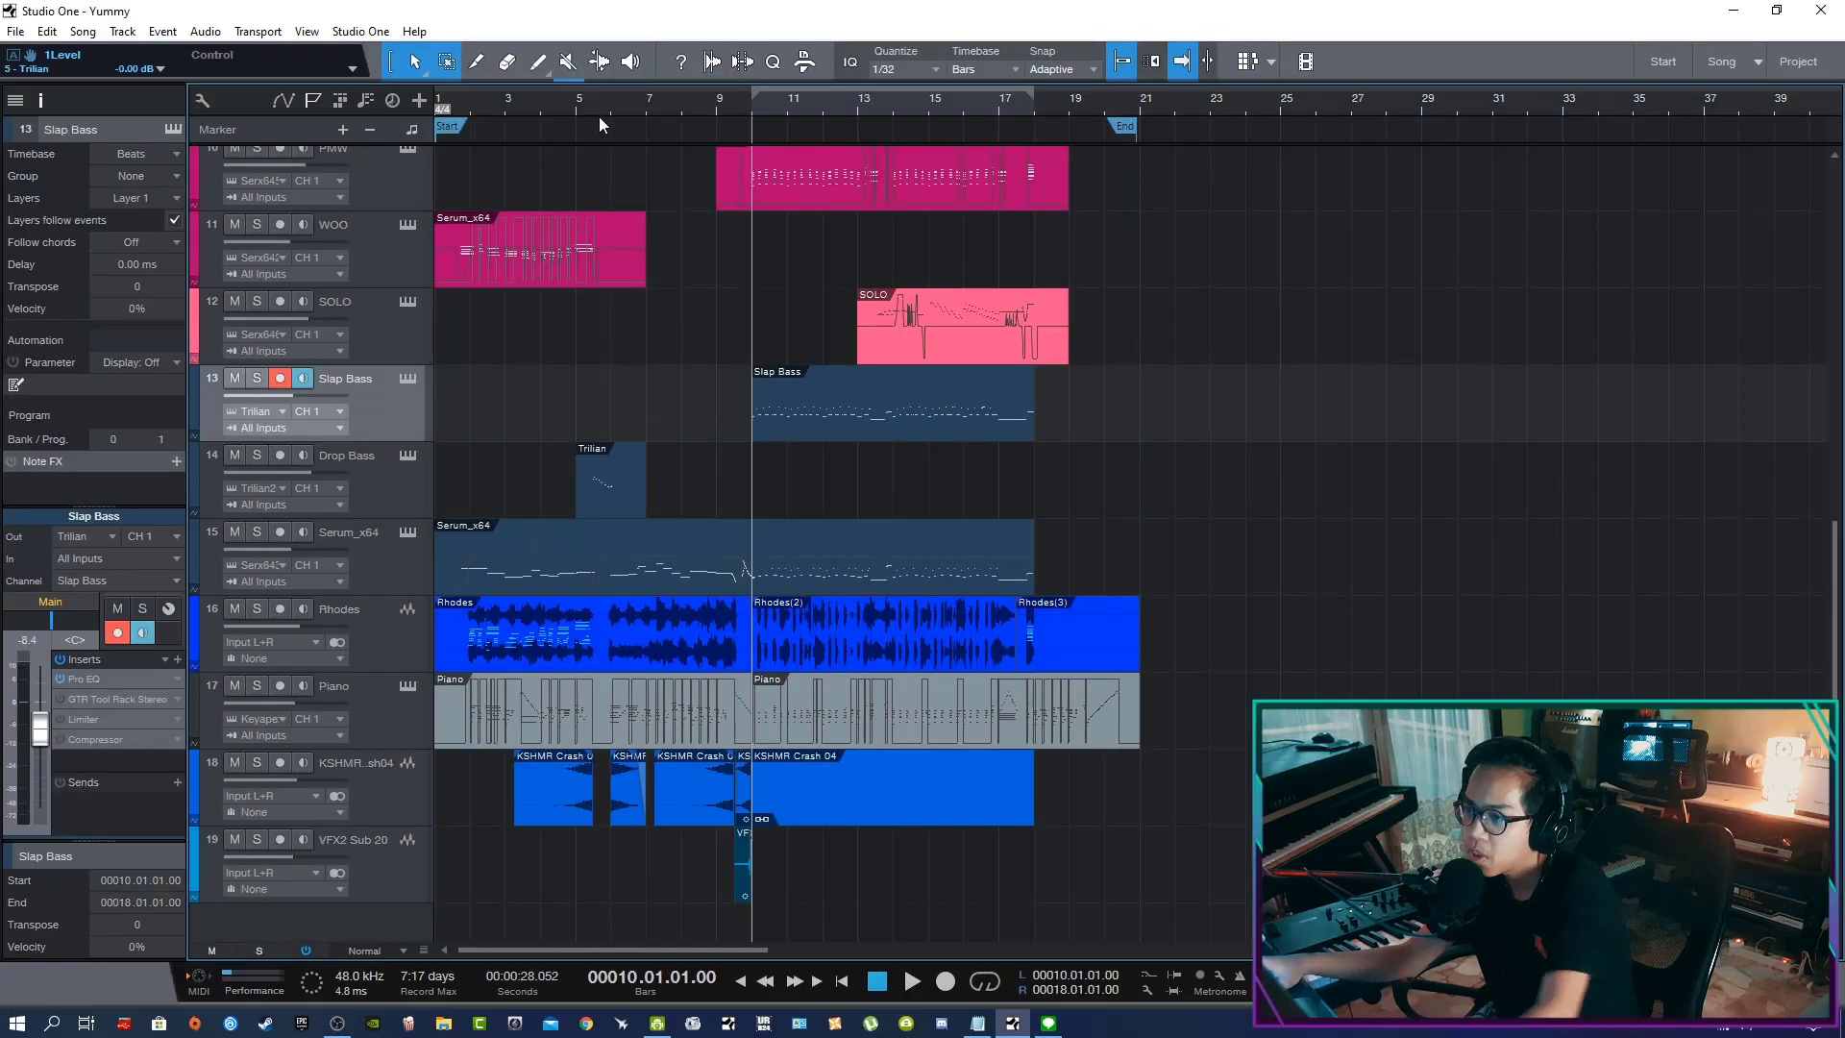
# Play the Drop Bass track in solo from bar 5 beat 2, stop playback and clear the solo
pyautogui.click(580, 110)
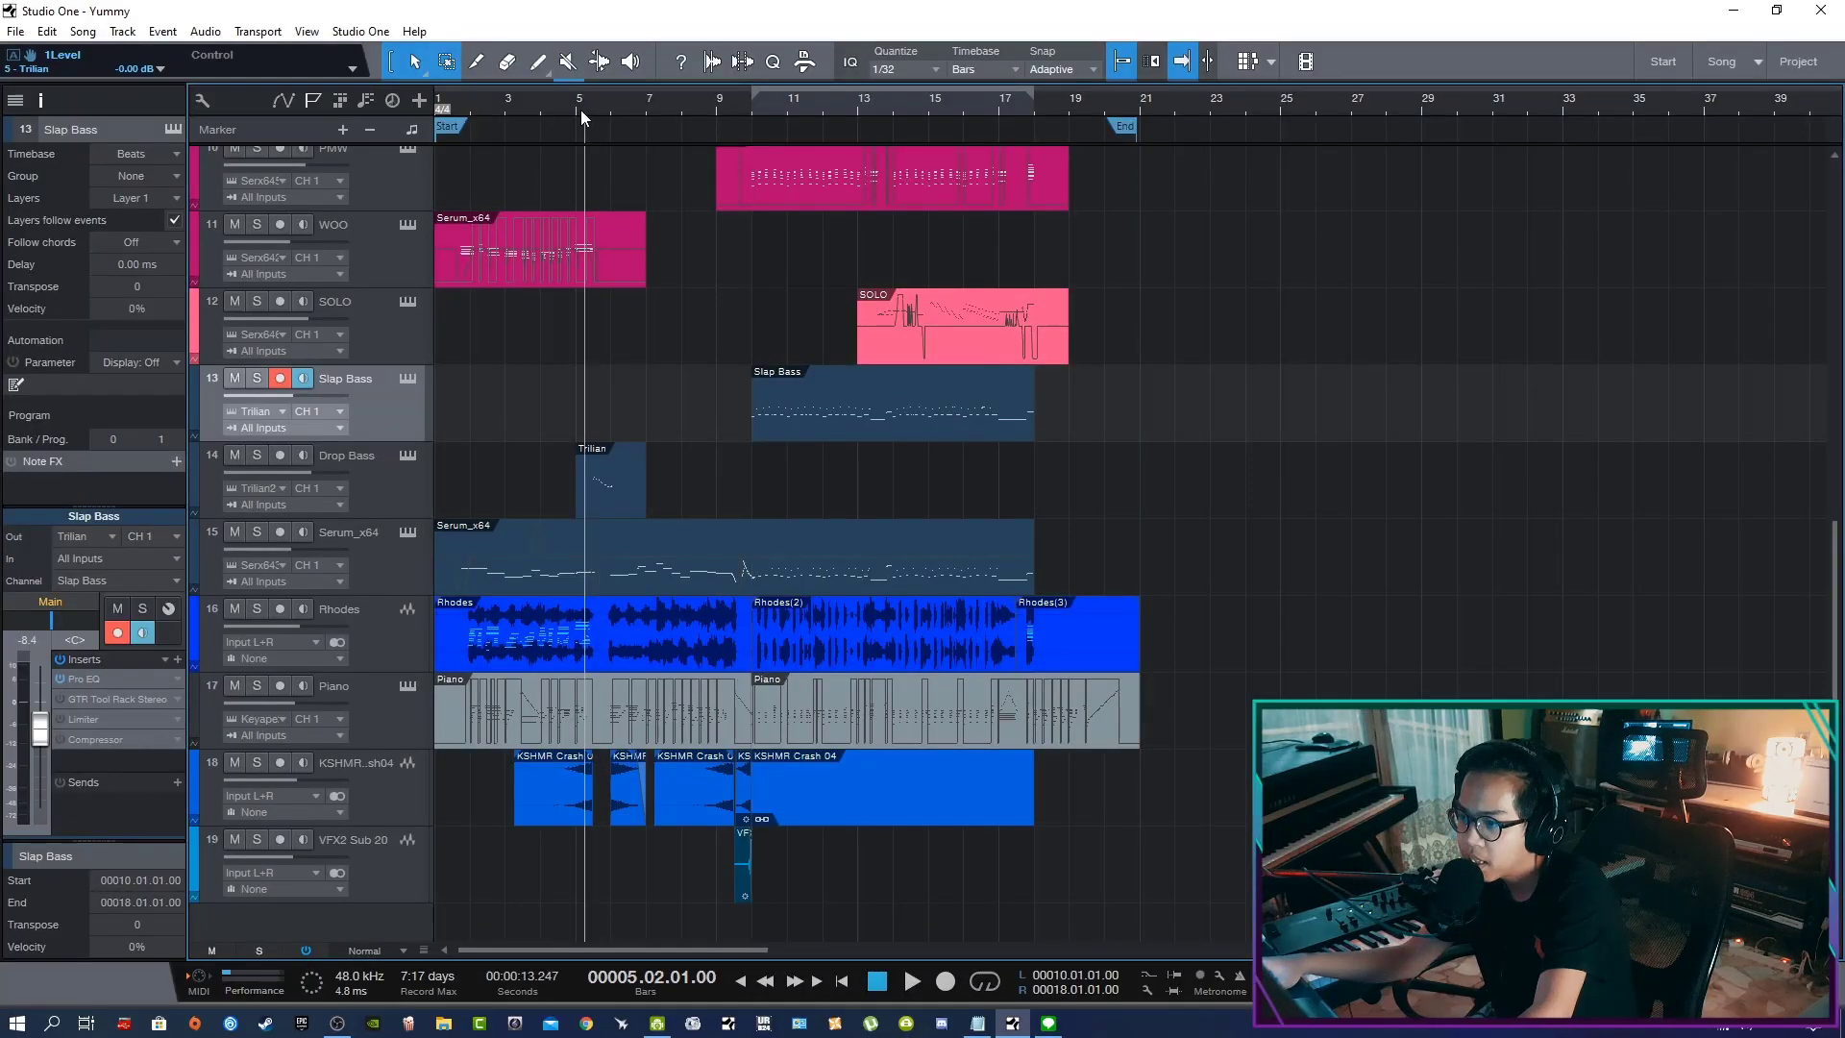
pyautogui.press('e')
pyautogui.click(392, 473)
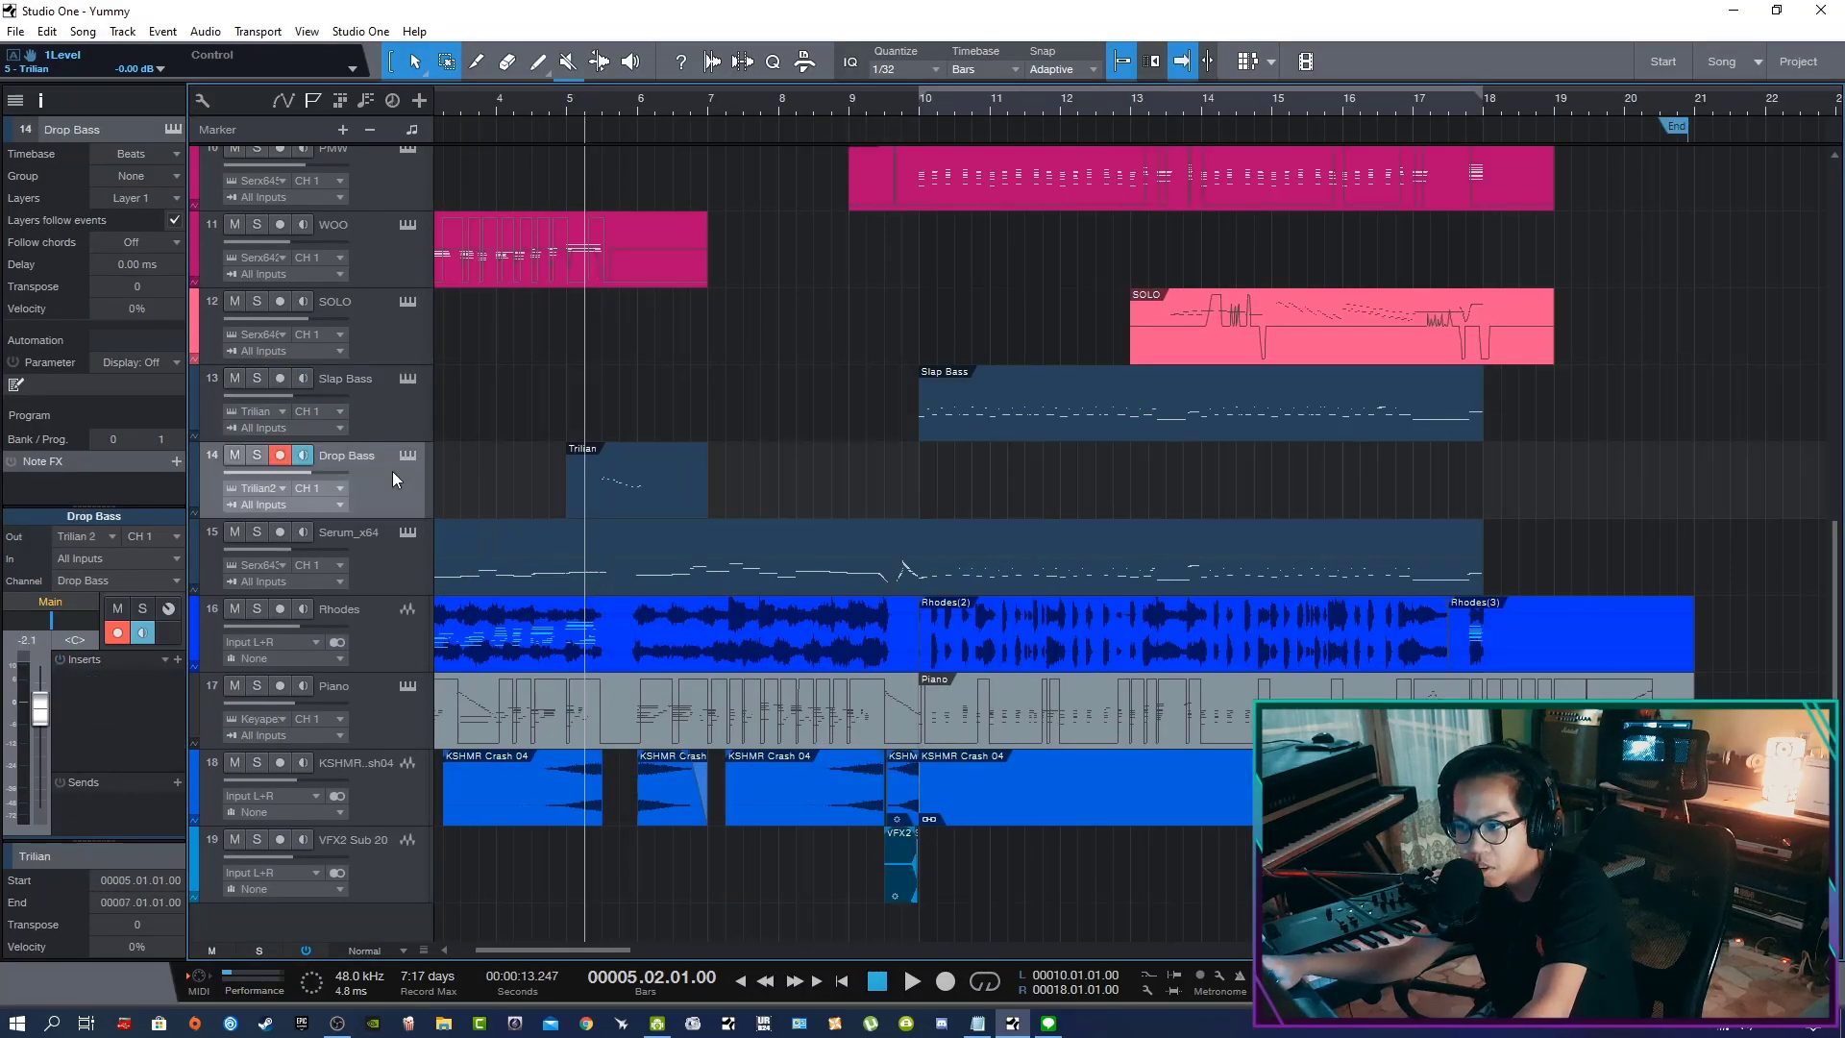
pyautogui.press('s')
pyautogui.press('space')
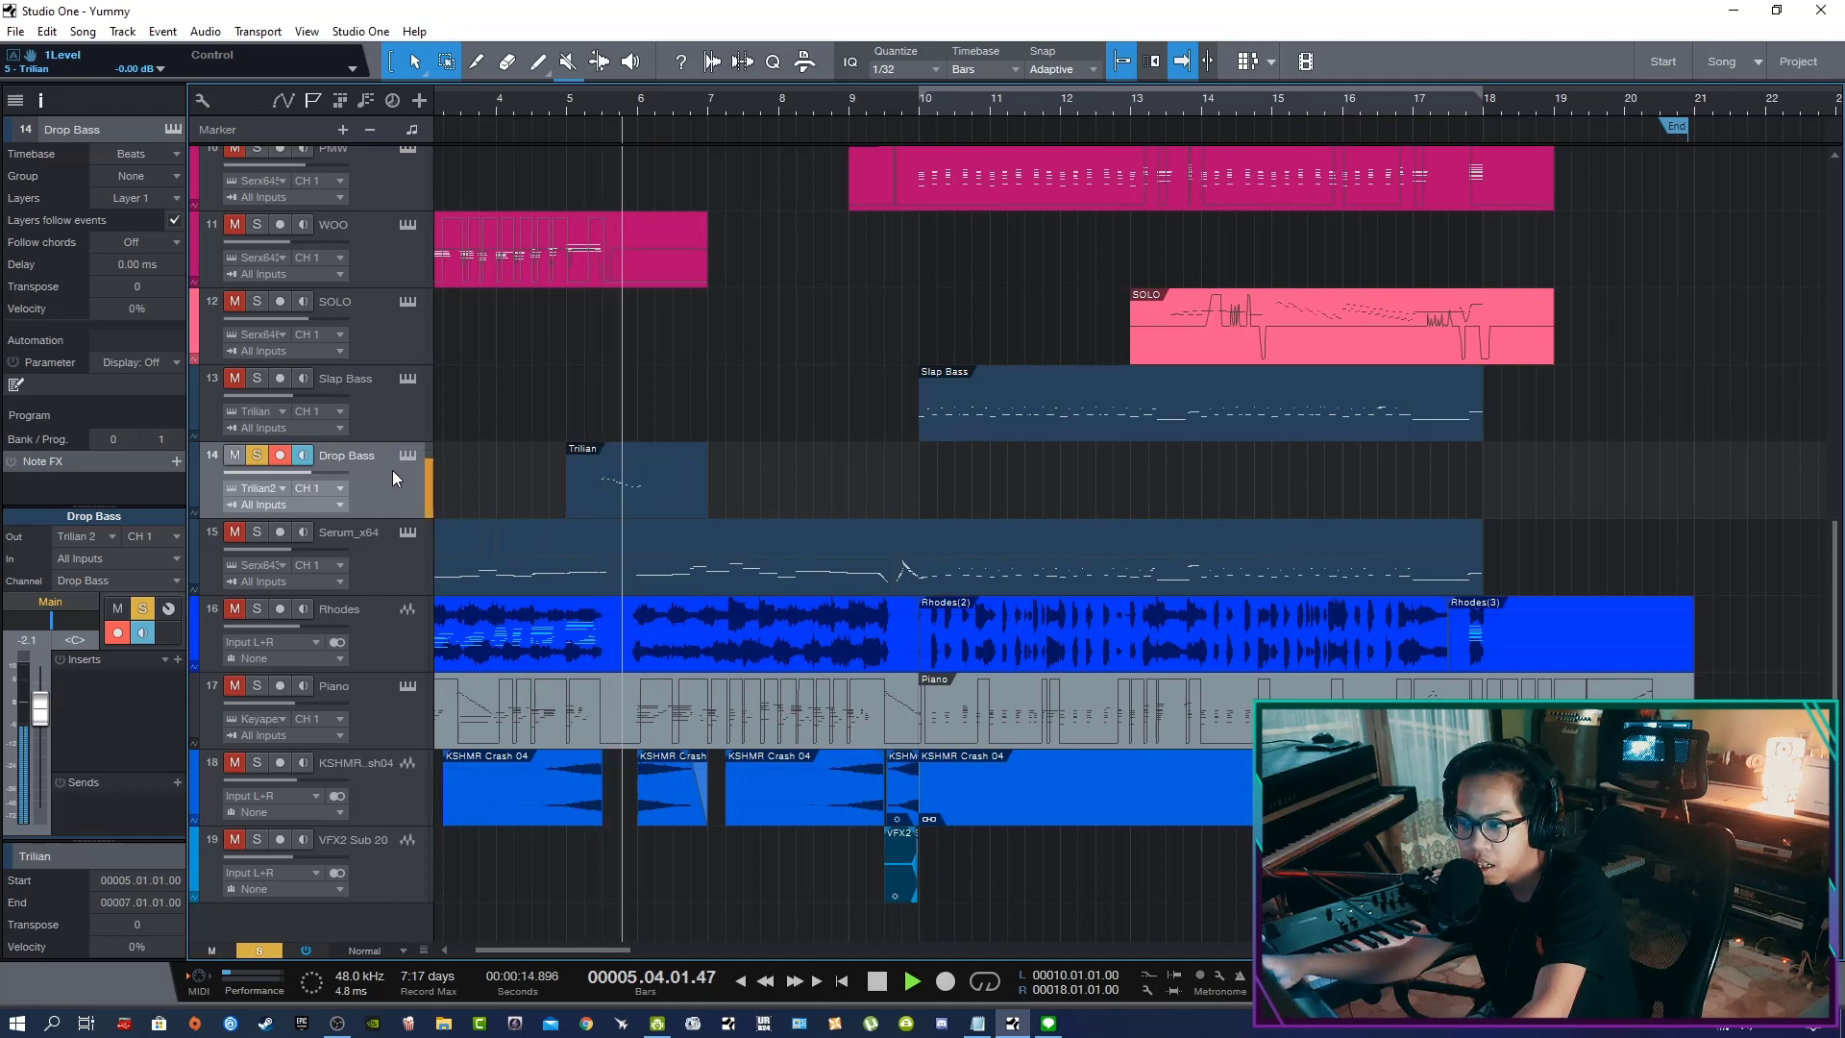
pyautogui.press('space')
pyautogui.press('s')
# Play the full mix from bar 4 beat 2 through the Drop Bass entry, stop playback and solo the Drop Bass track
pyautogui.press('w')
pyautogui.press('KP_Subtract')
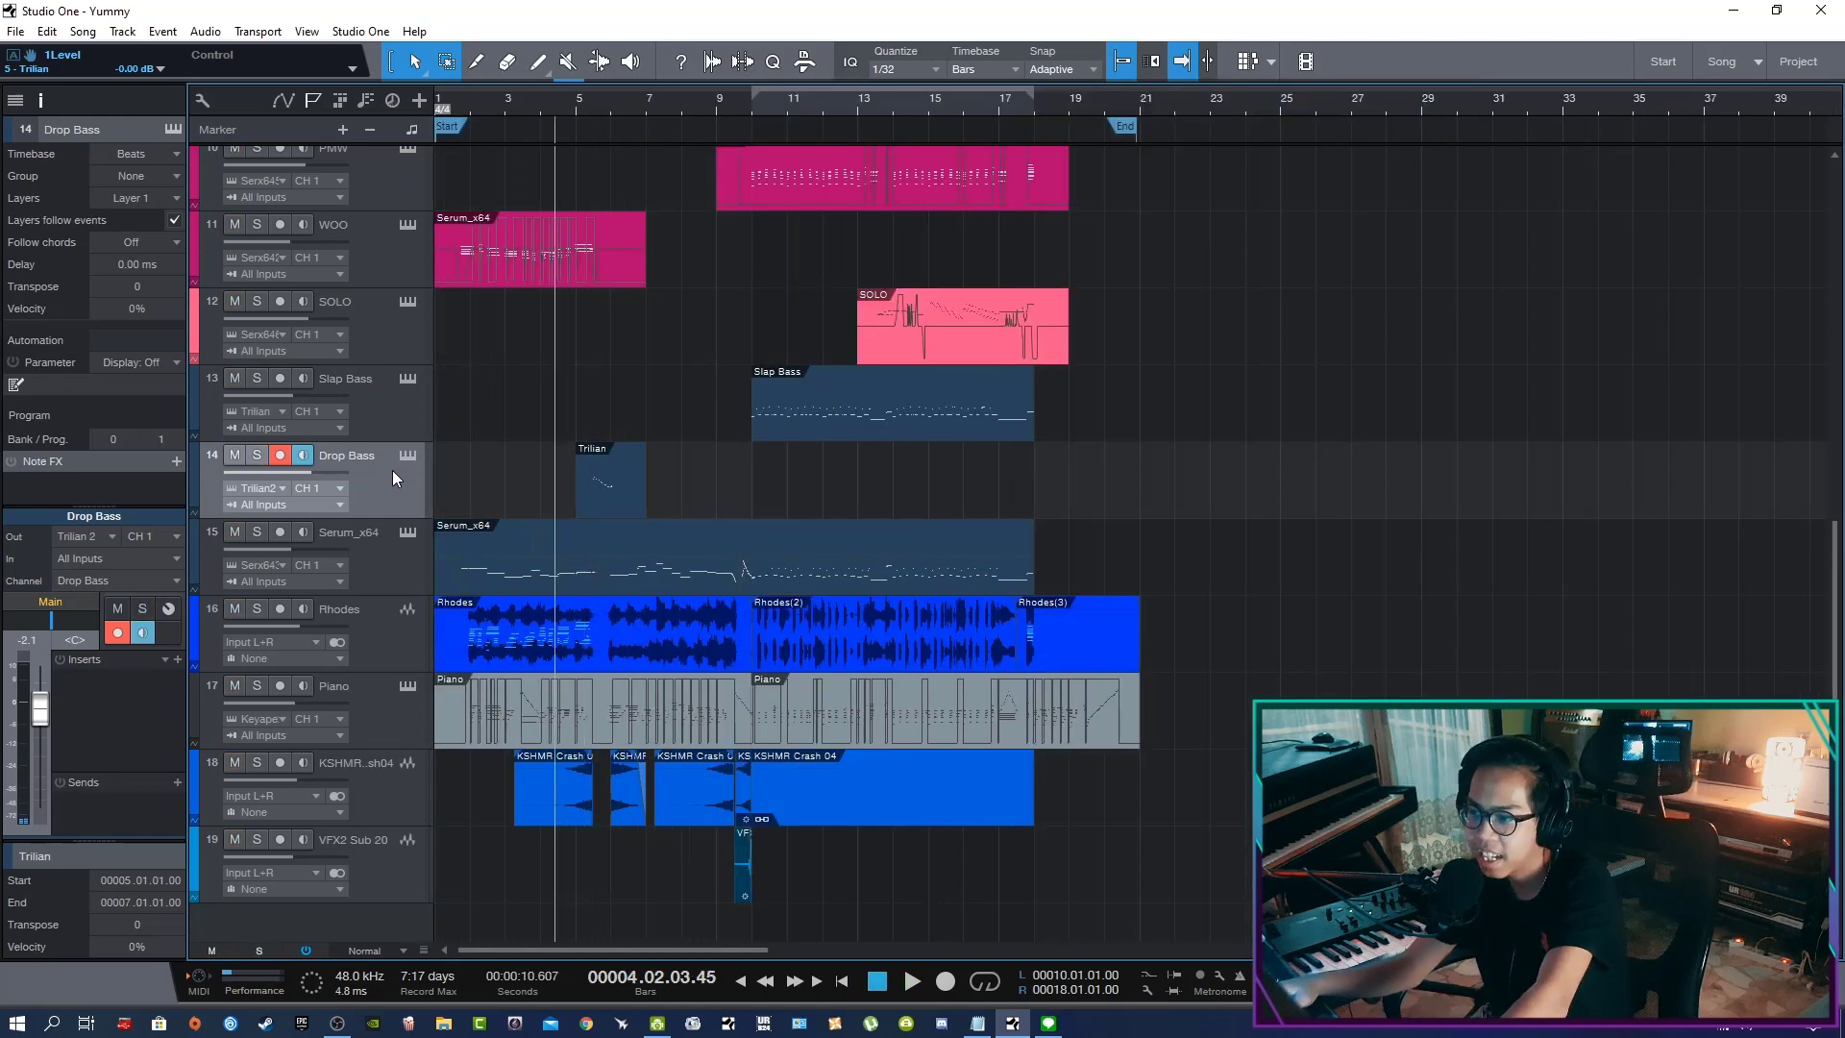
pyautogui.press('space')
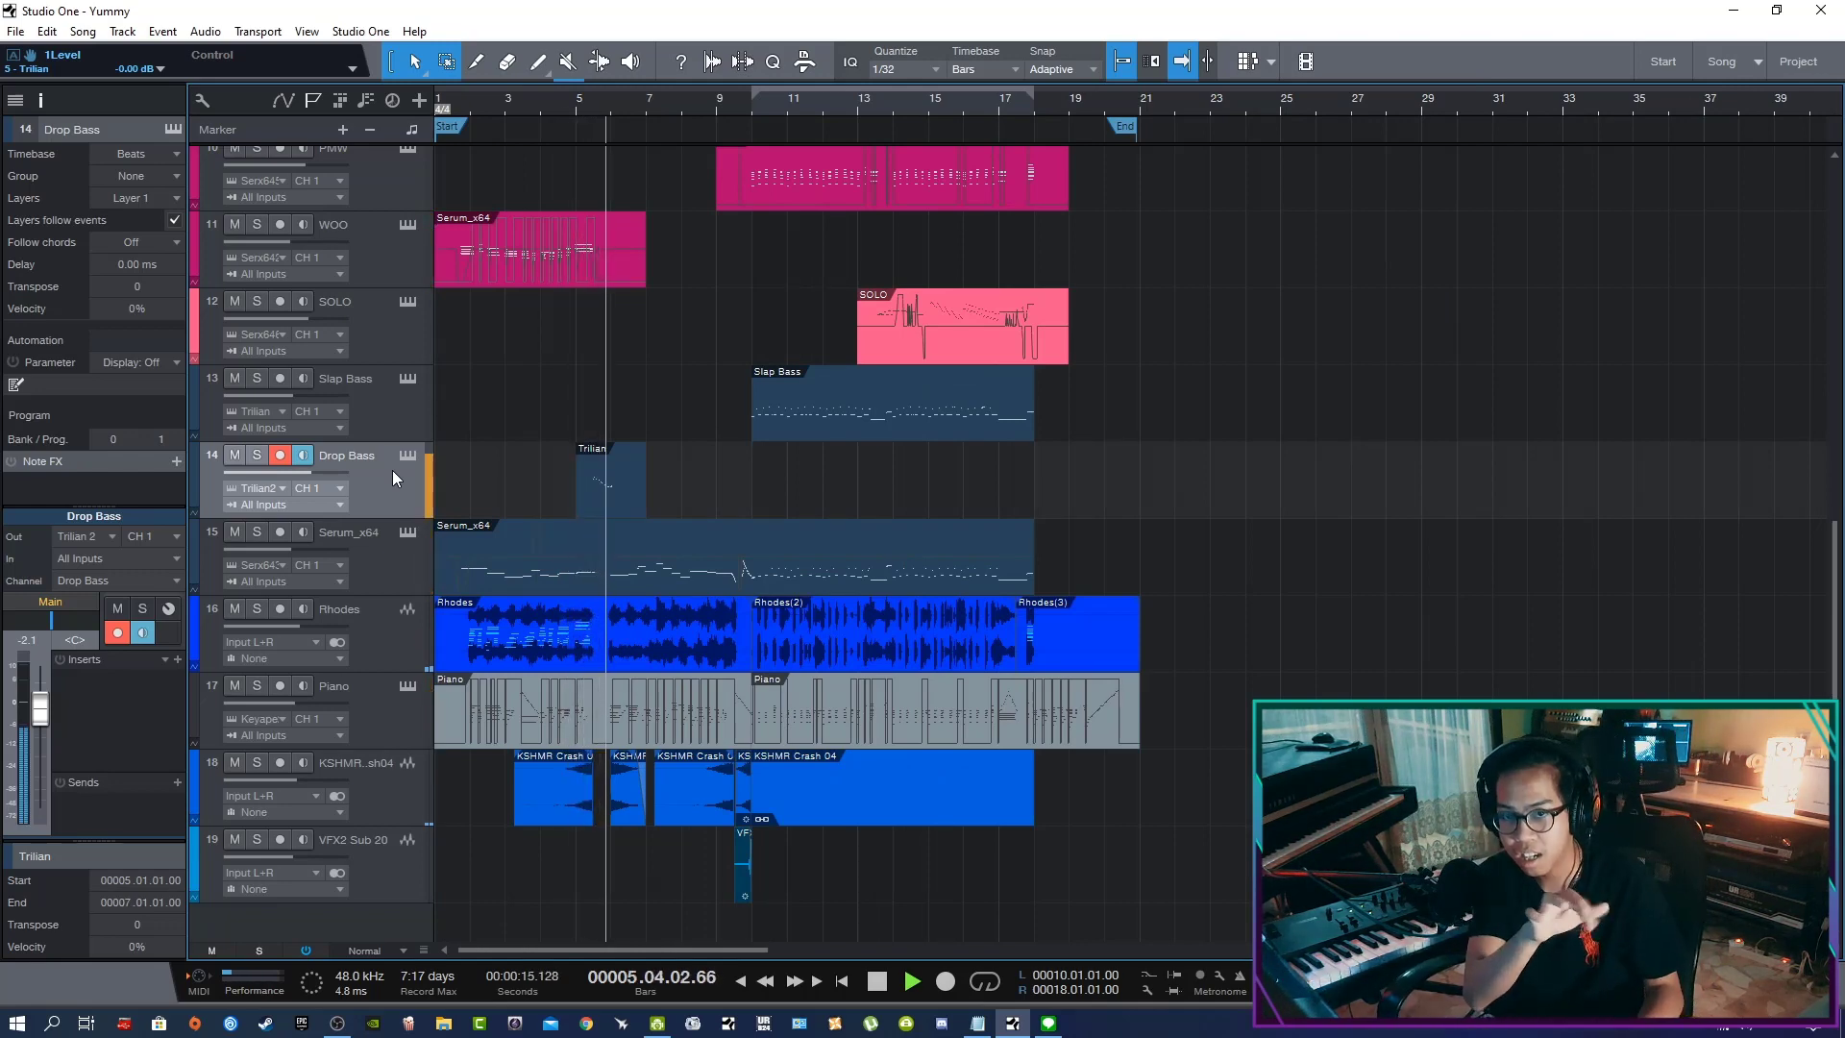
pyautogui.press('space')
pyautogui.press('s')
# View the Drop Bass track's Trilian instrument, look through its patch list around Urban Chameleon and close the instrument window
pyautogui.click(407, 455)
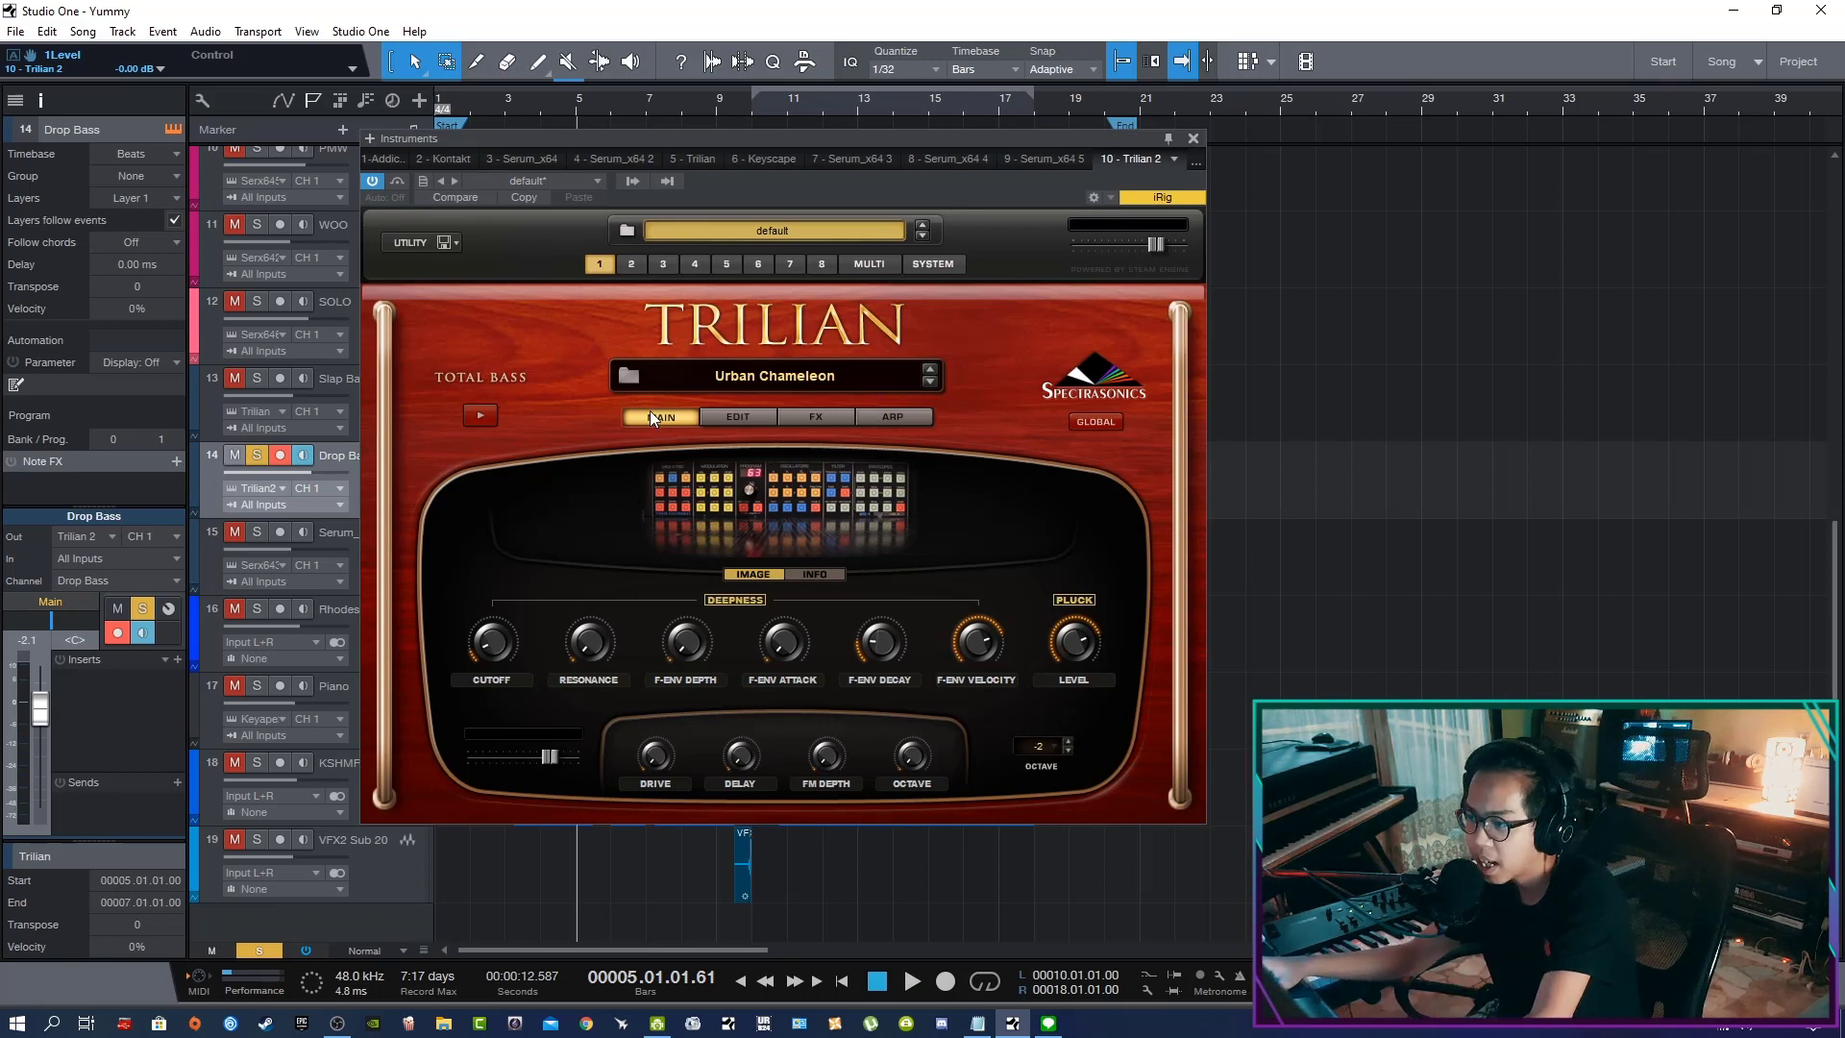
pyautogui.click(632, 383)
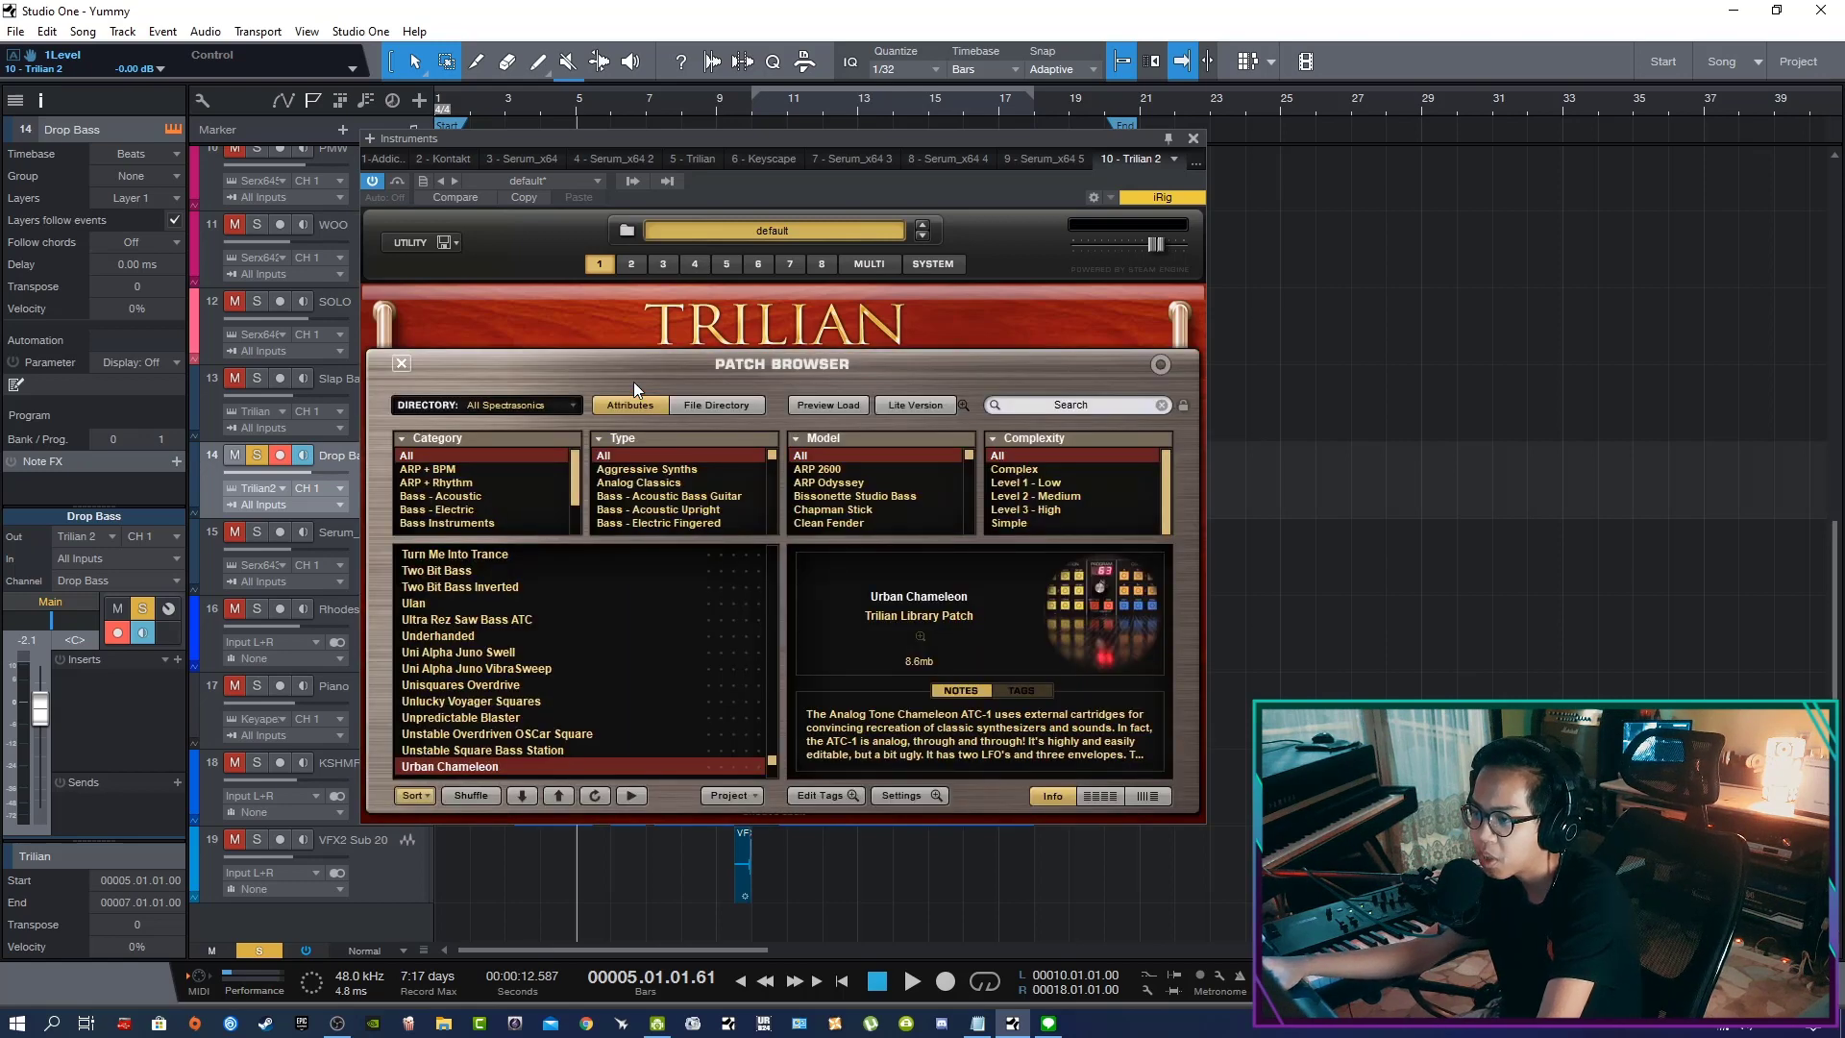
pyautogui.scroll(-5, 550, 689)
pyautogui.scroll(5, 518, 672)
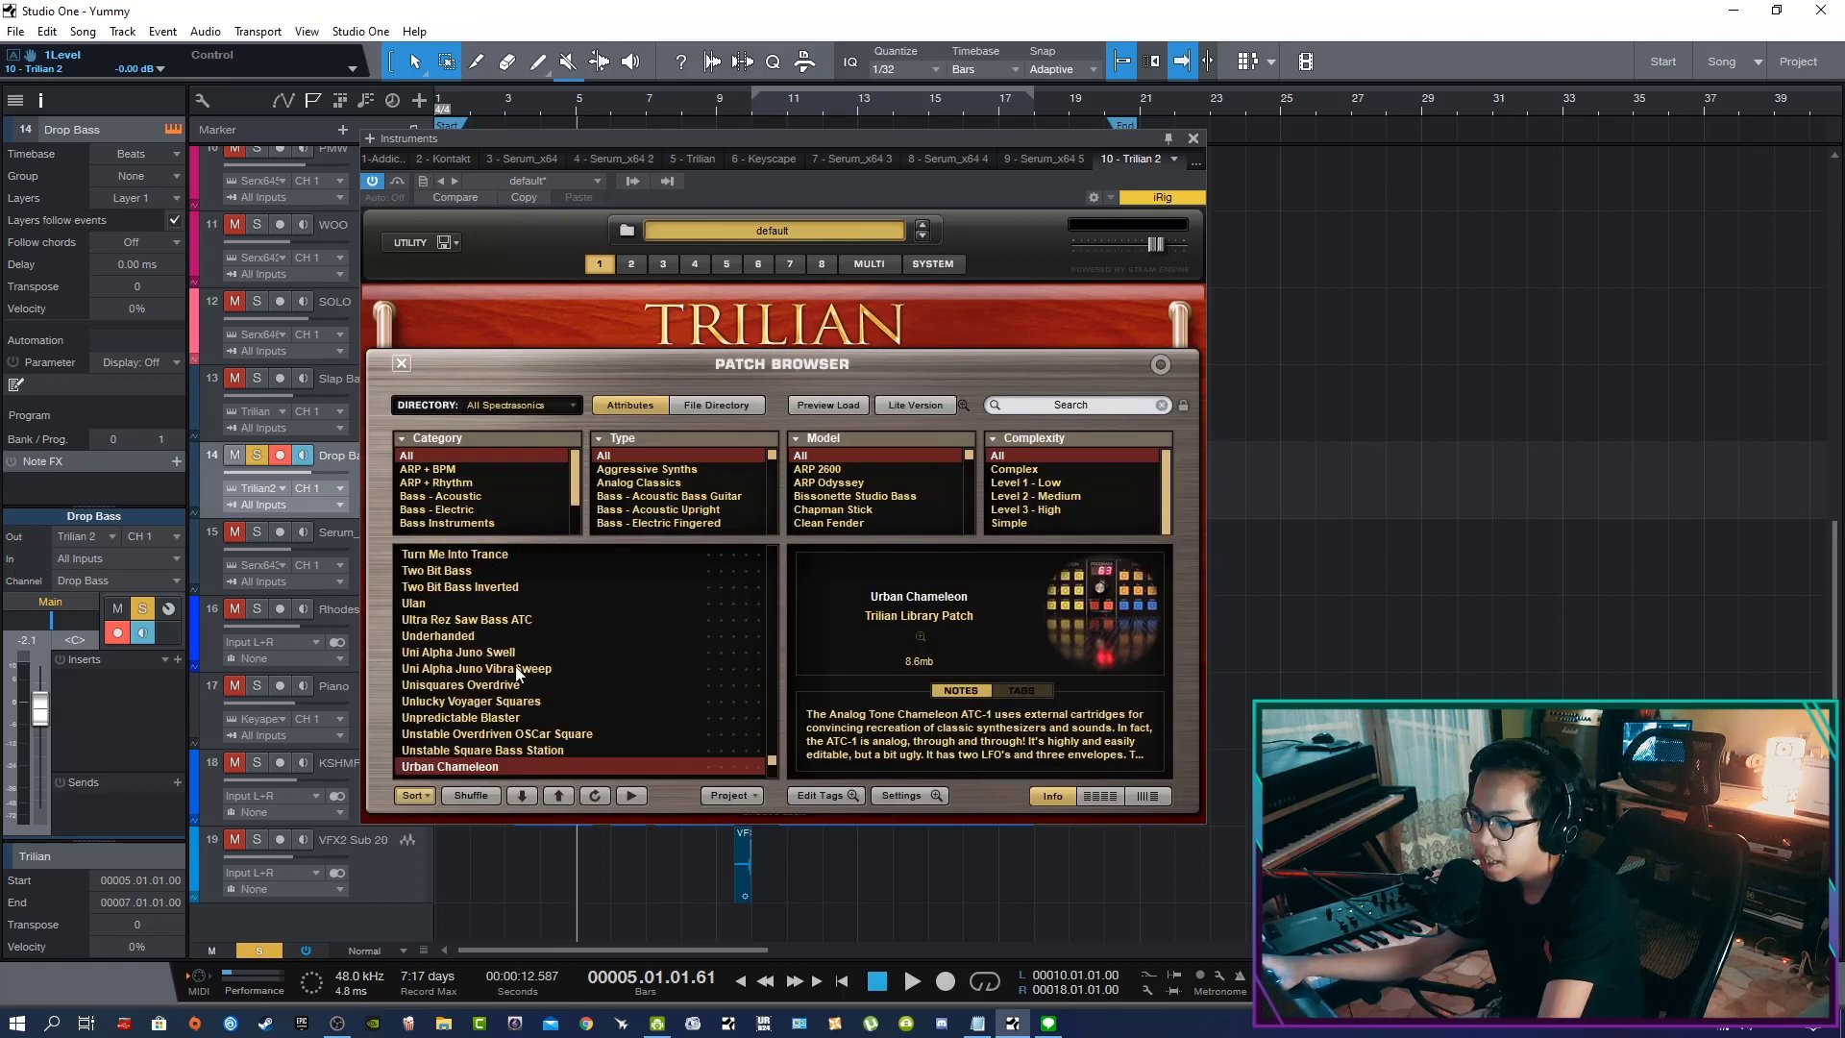
pyautogui.scroll(-3, 515, 673)
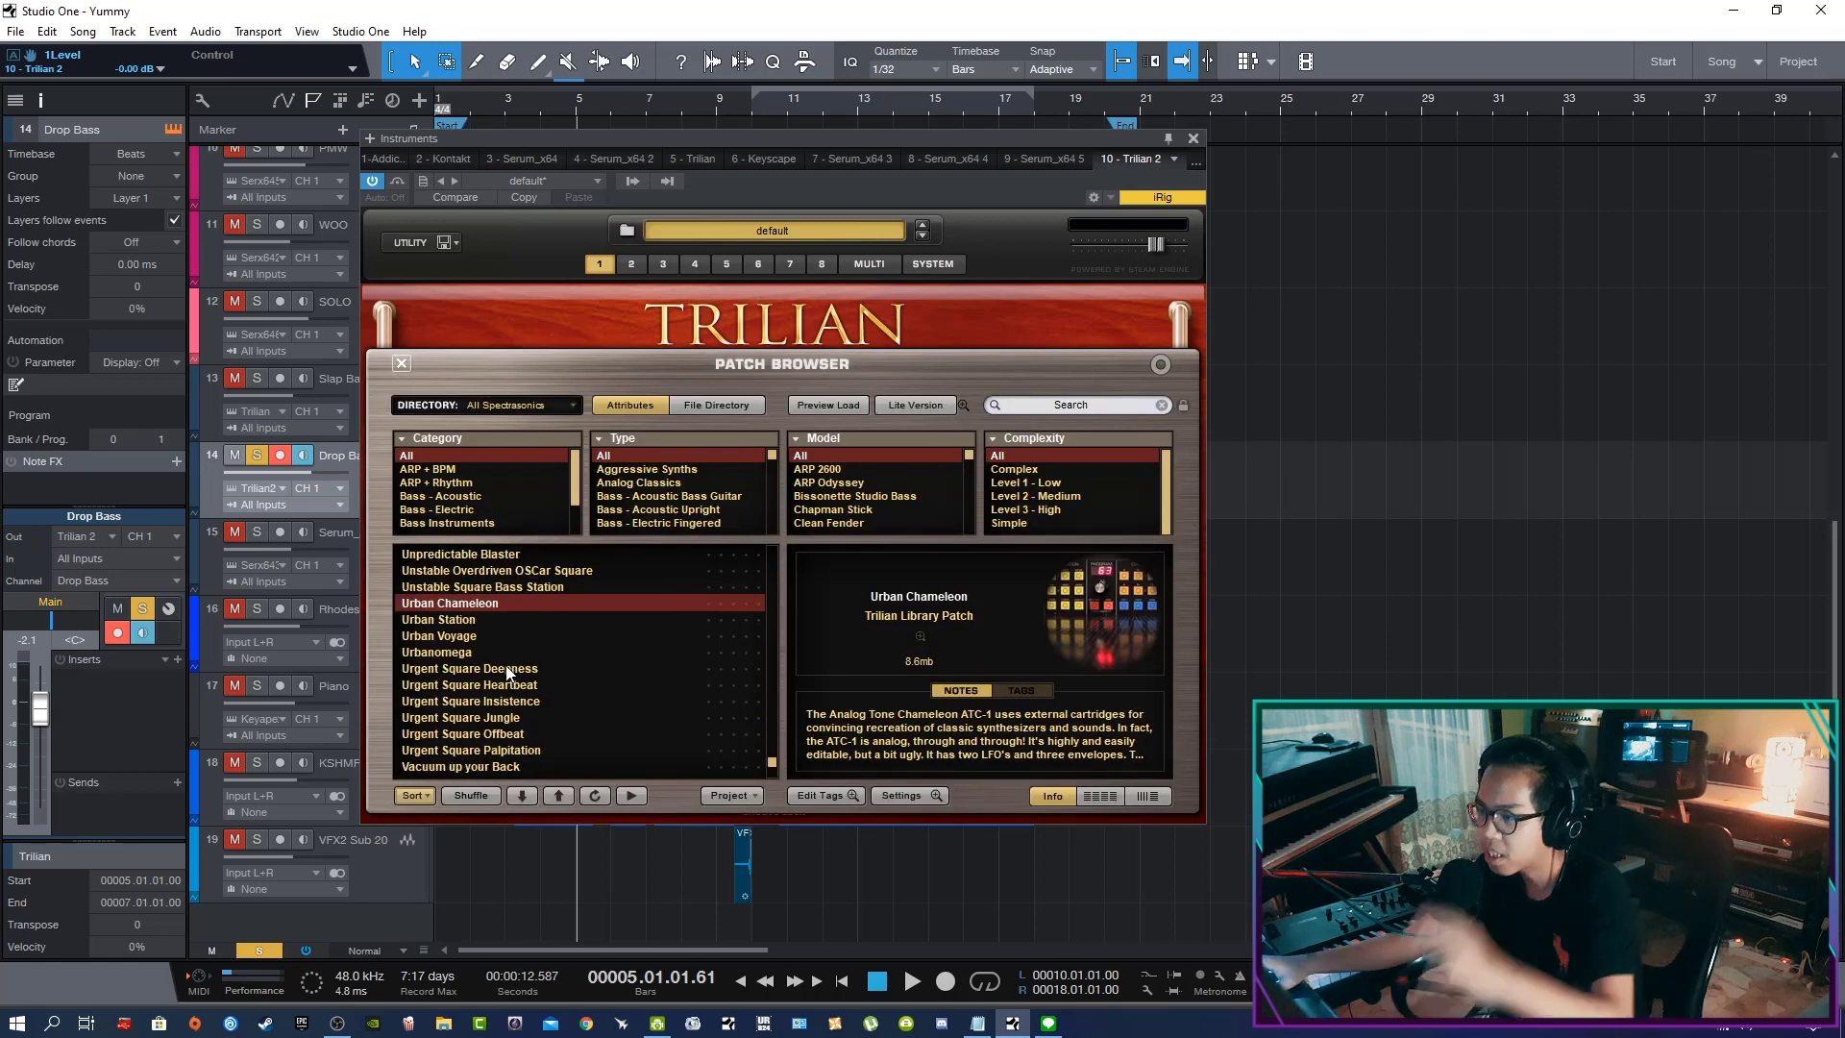
pyautogui.click(1193, 139)
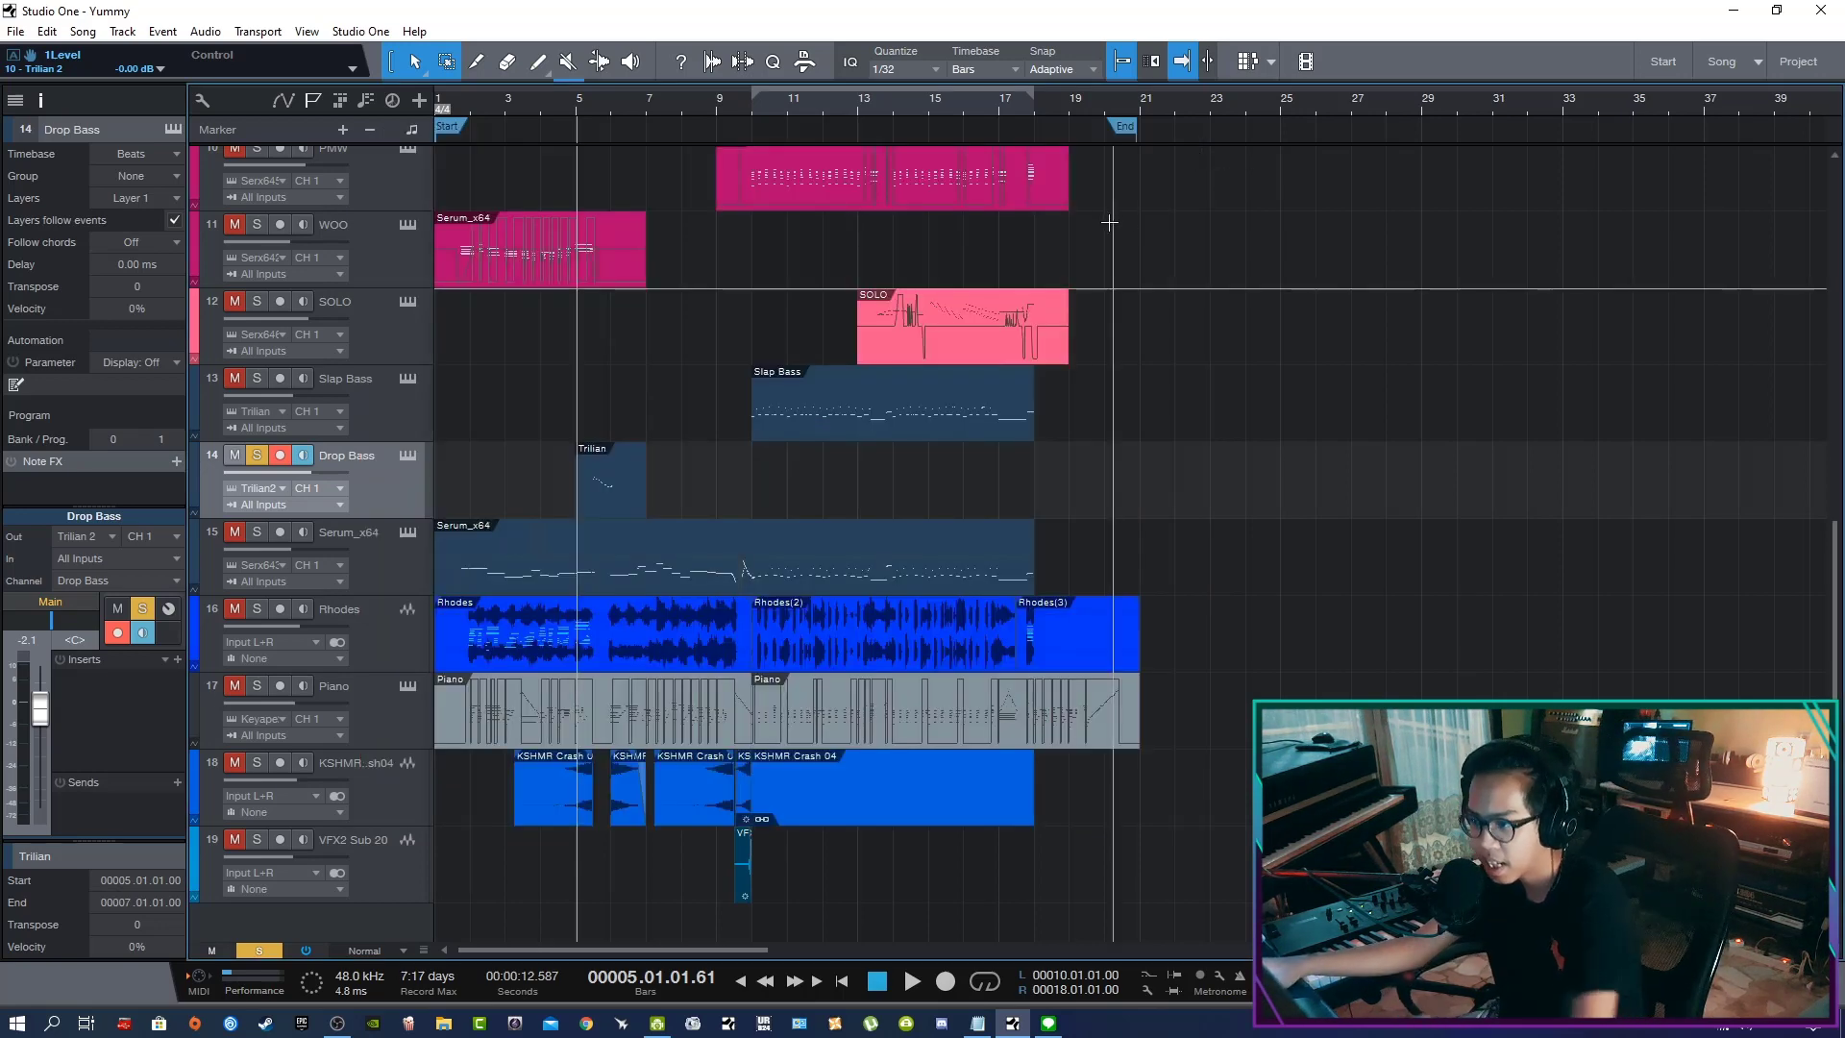
# Select the Serum_x64 bass track below Drop Bass, play it in solo from bar 1 and stop playback
pyautogui.click(367, 558)
pyautogui.press(',')
pyautogui.press('space')
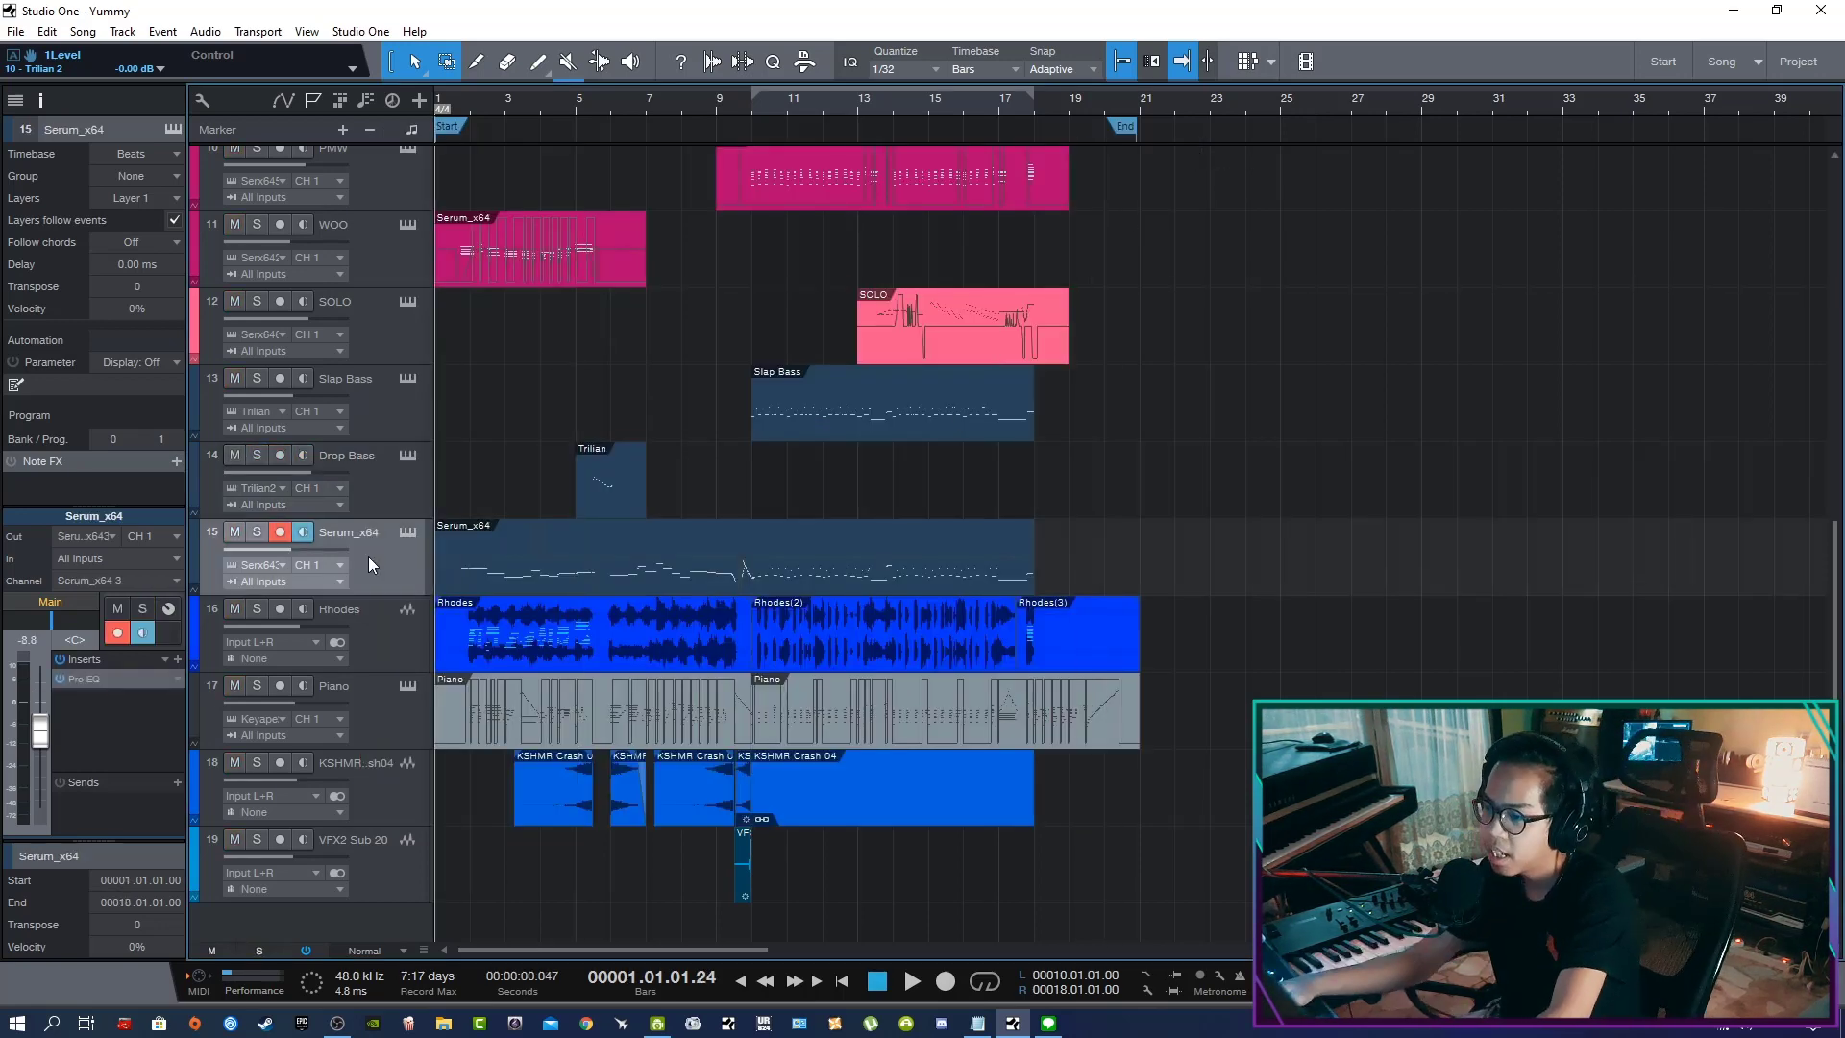
pyautogui.press('s')
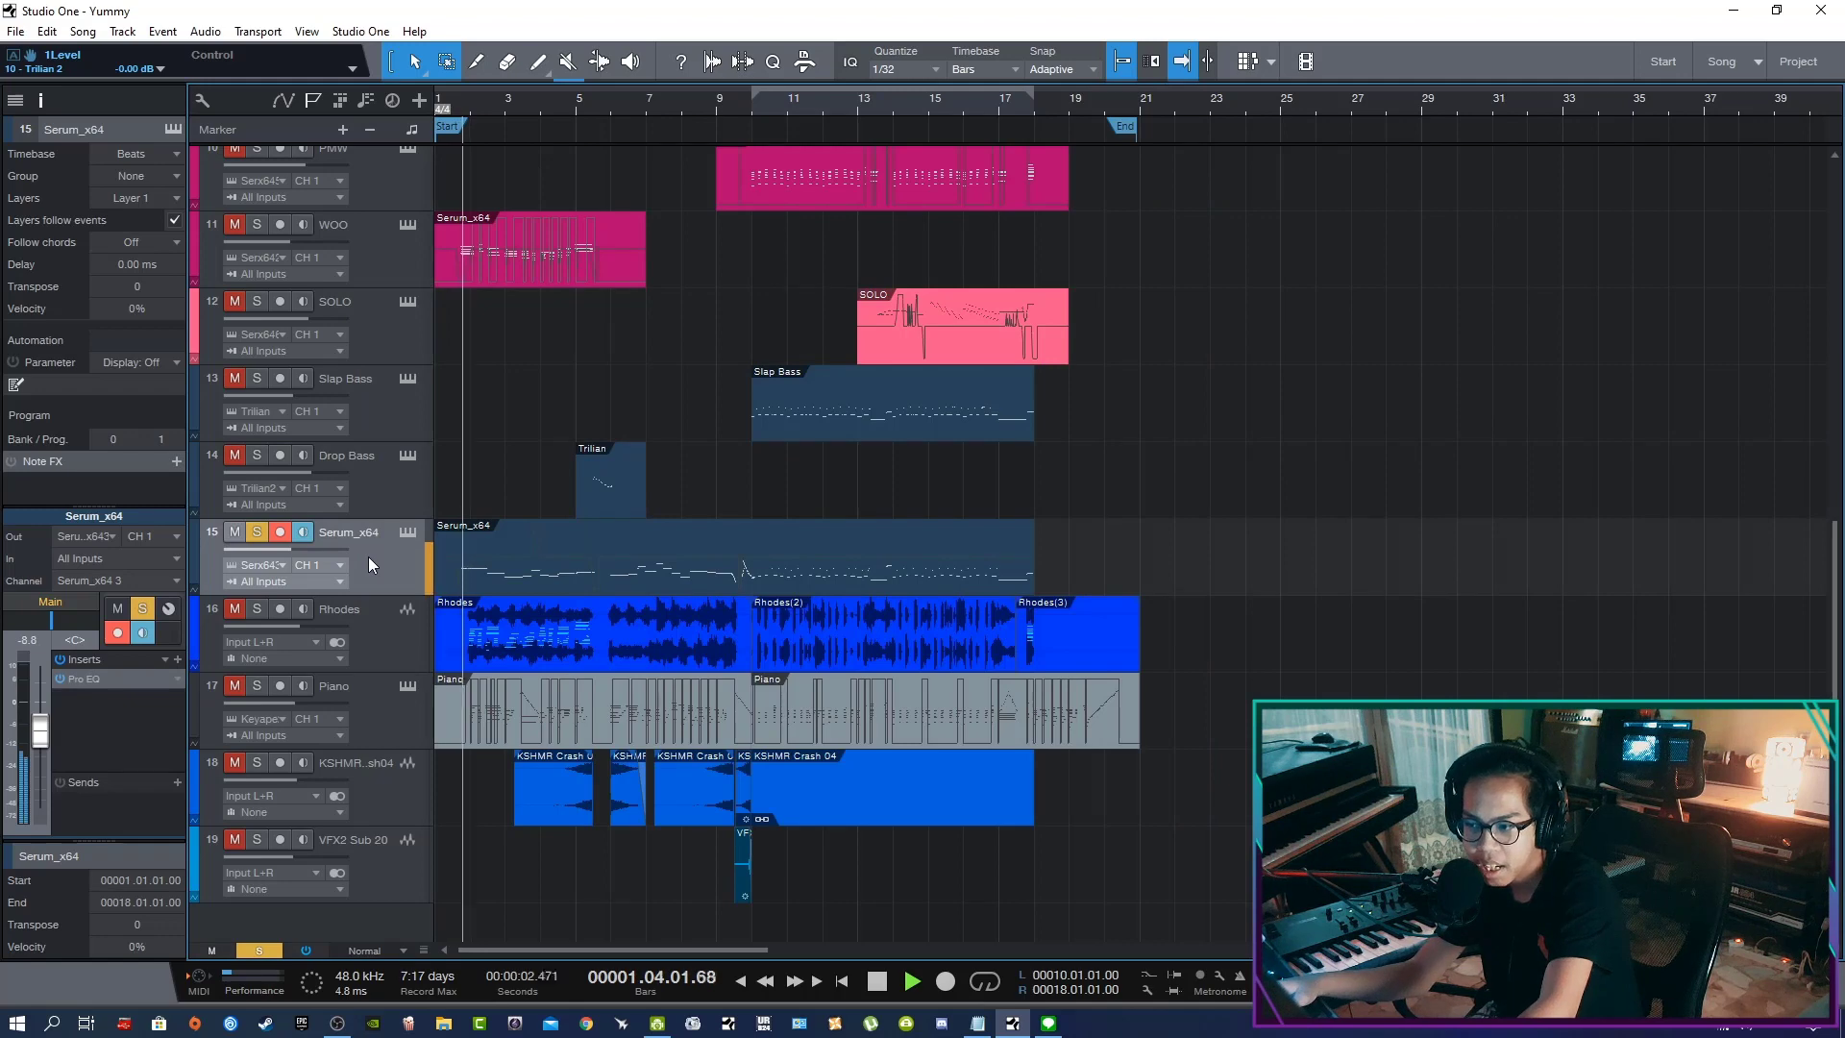
pyautogui.press('space')
# Play the Slap Bass and Serum_x64 tracks together in solo from bar 10, then stop playback
pyautogui.scroll(4, 1083, 678)
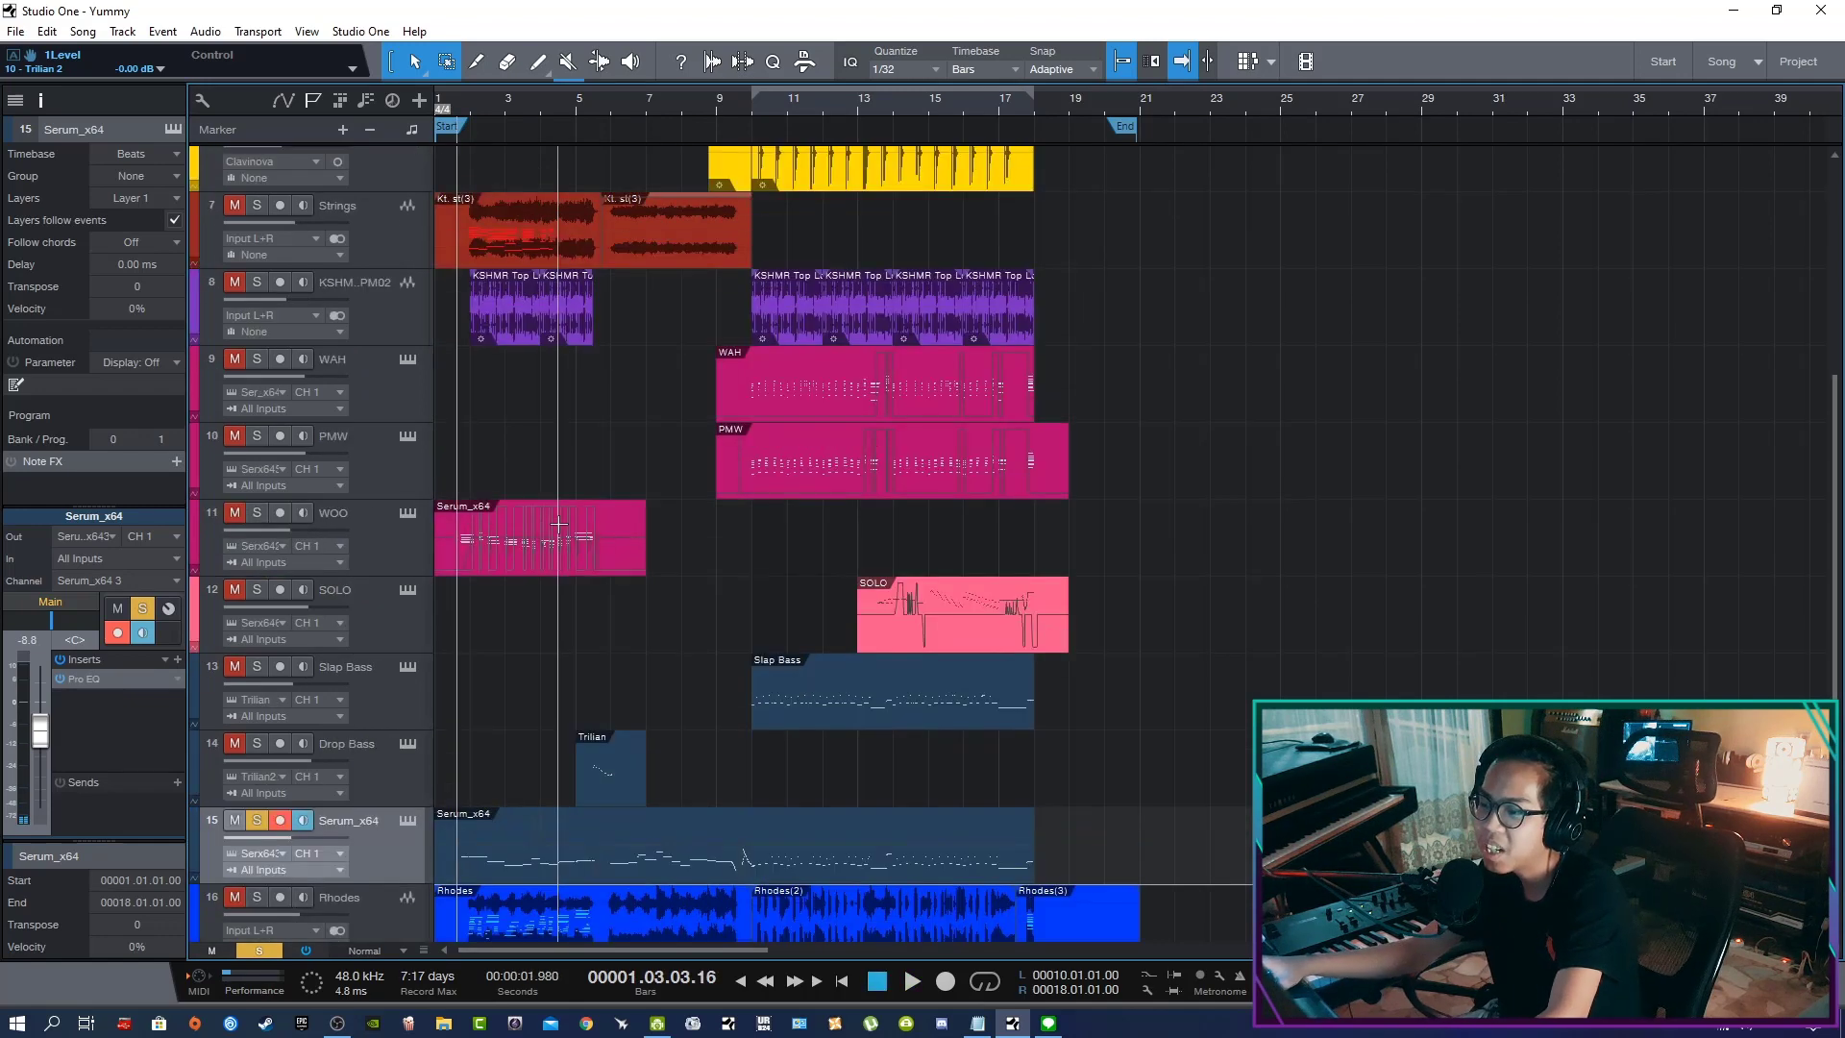
pyautogui.scroll(-3, 1082, 678)
pyautogui.click(389, 495)
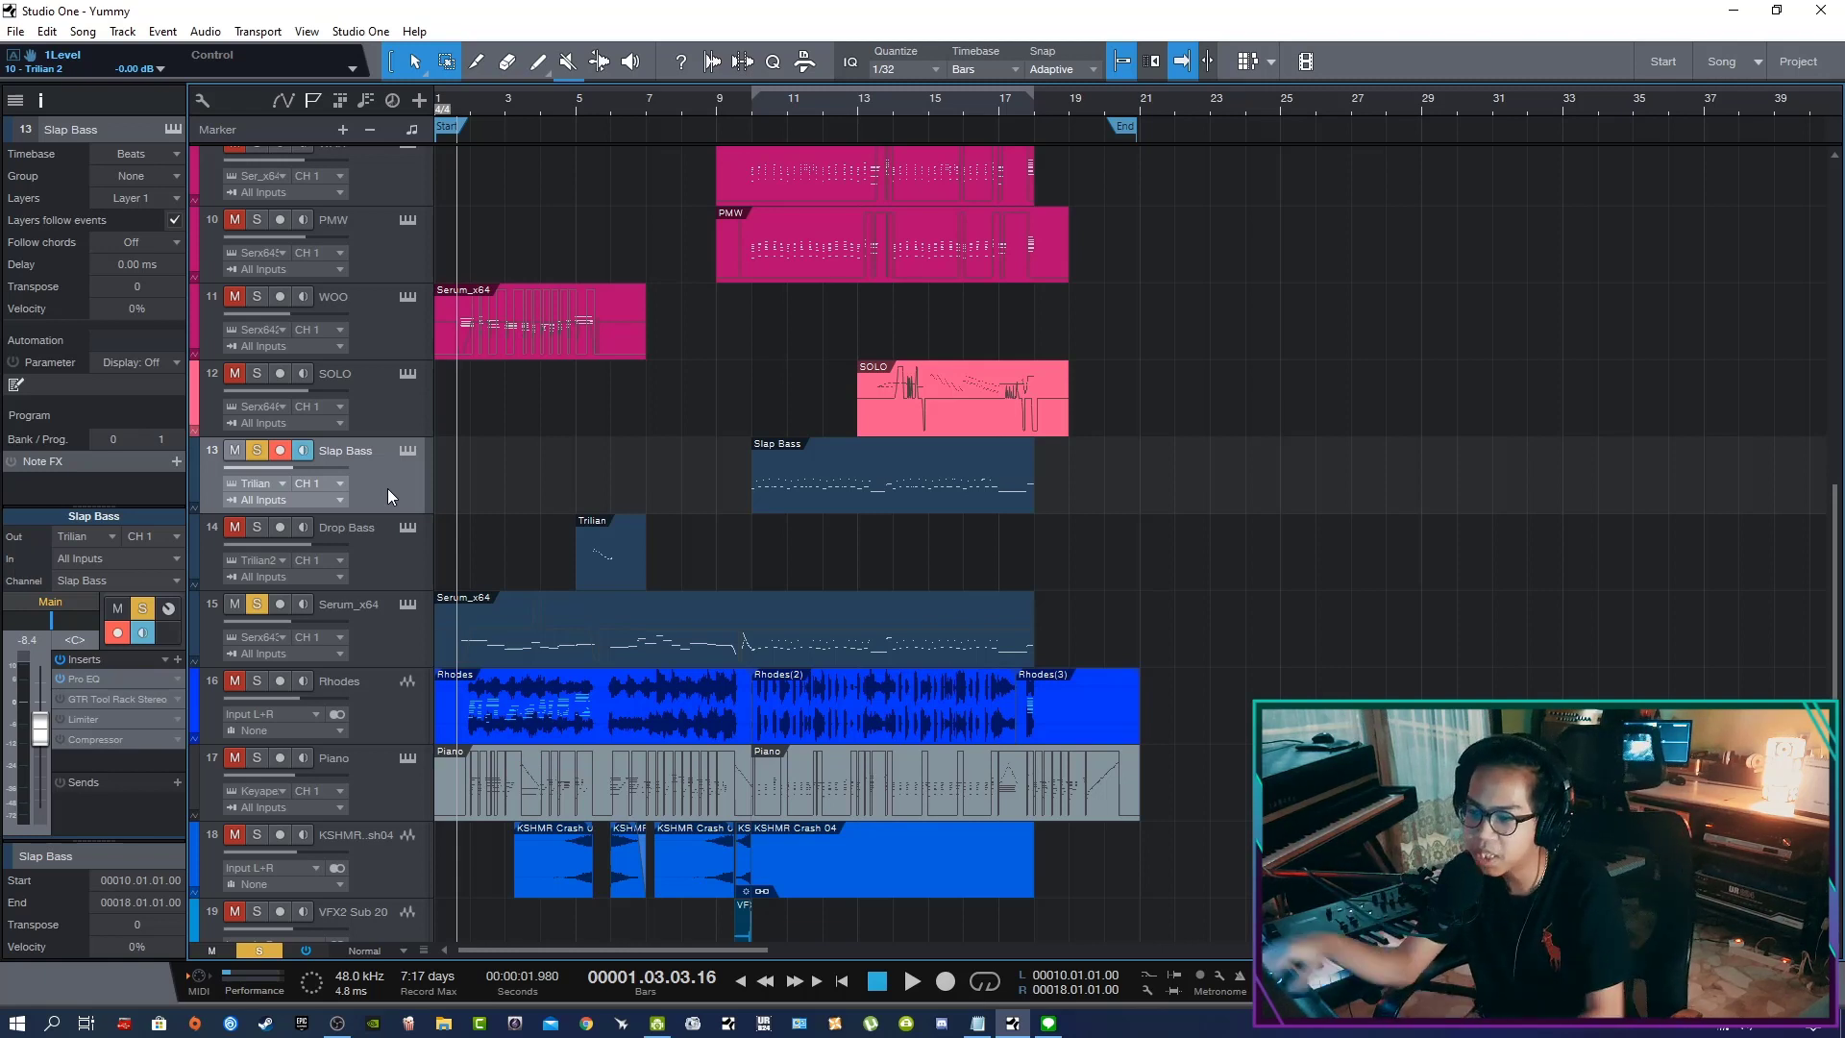
pyautogui.click(752, 101)
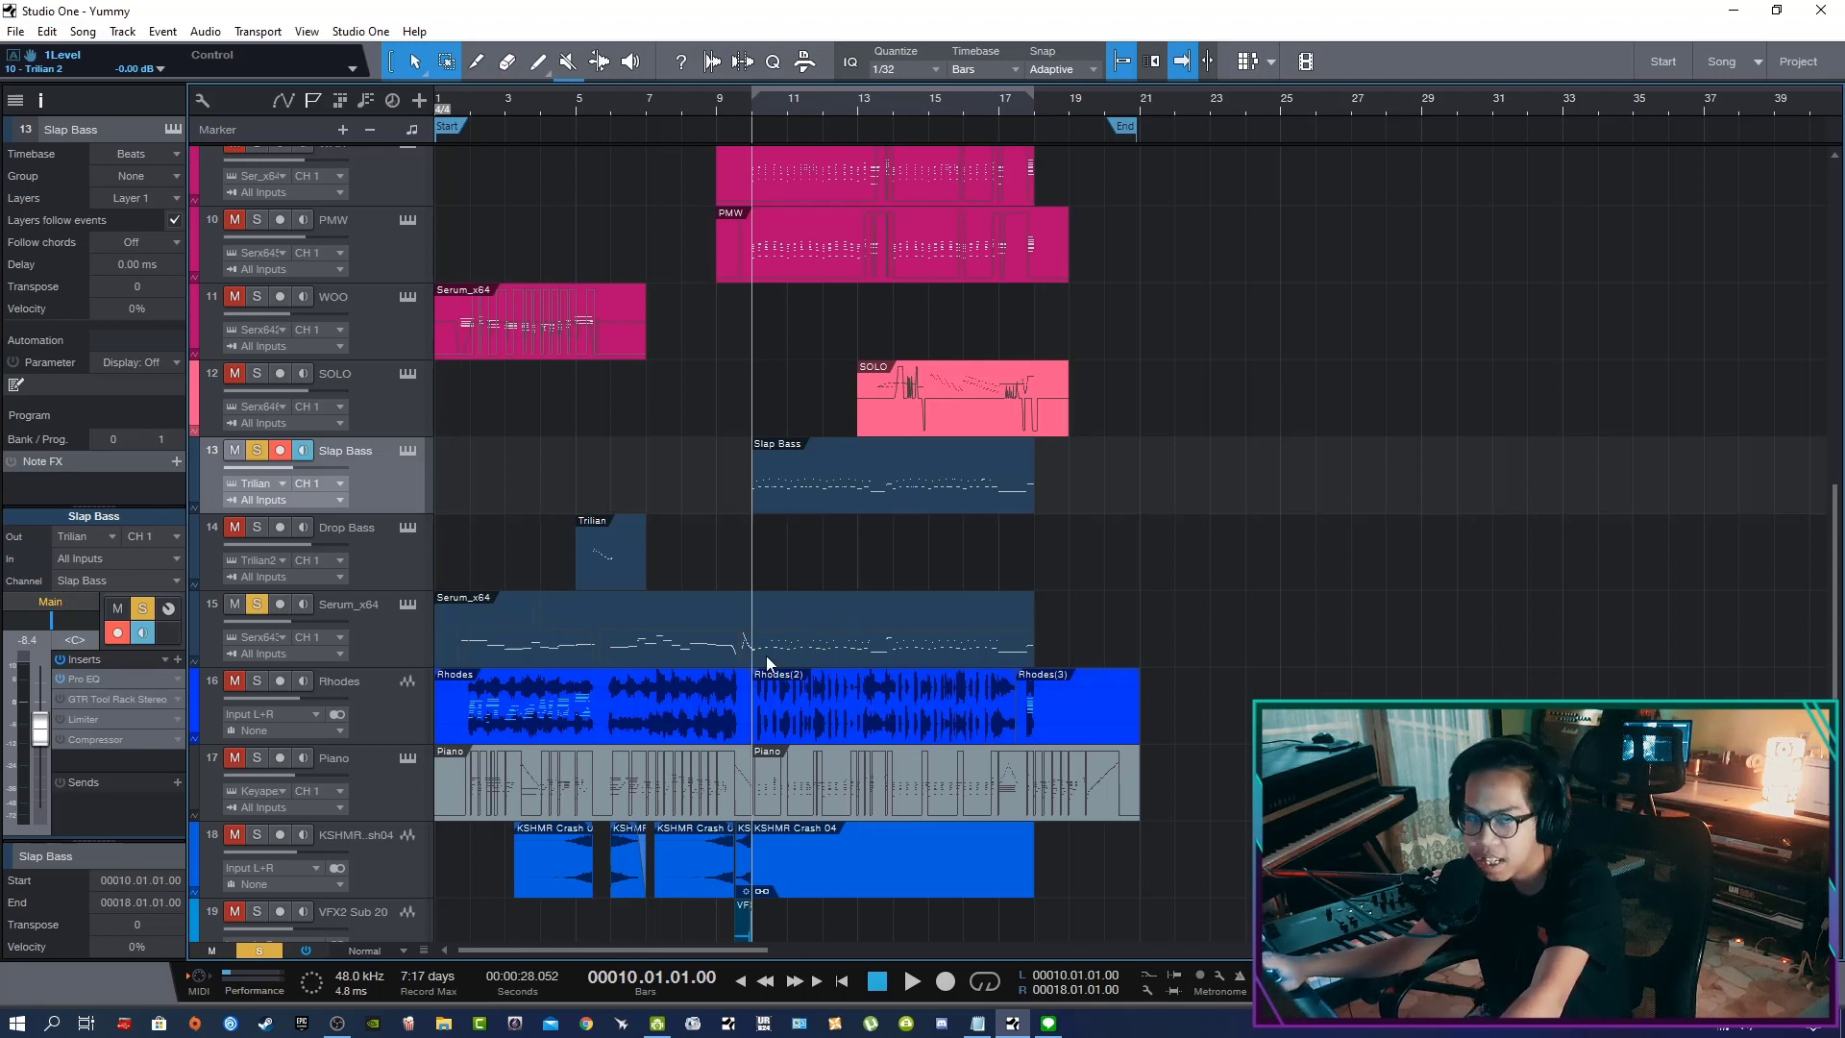
pyautogui.press('space')
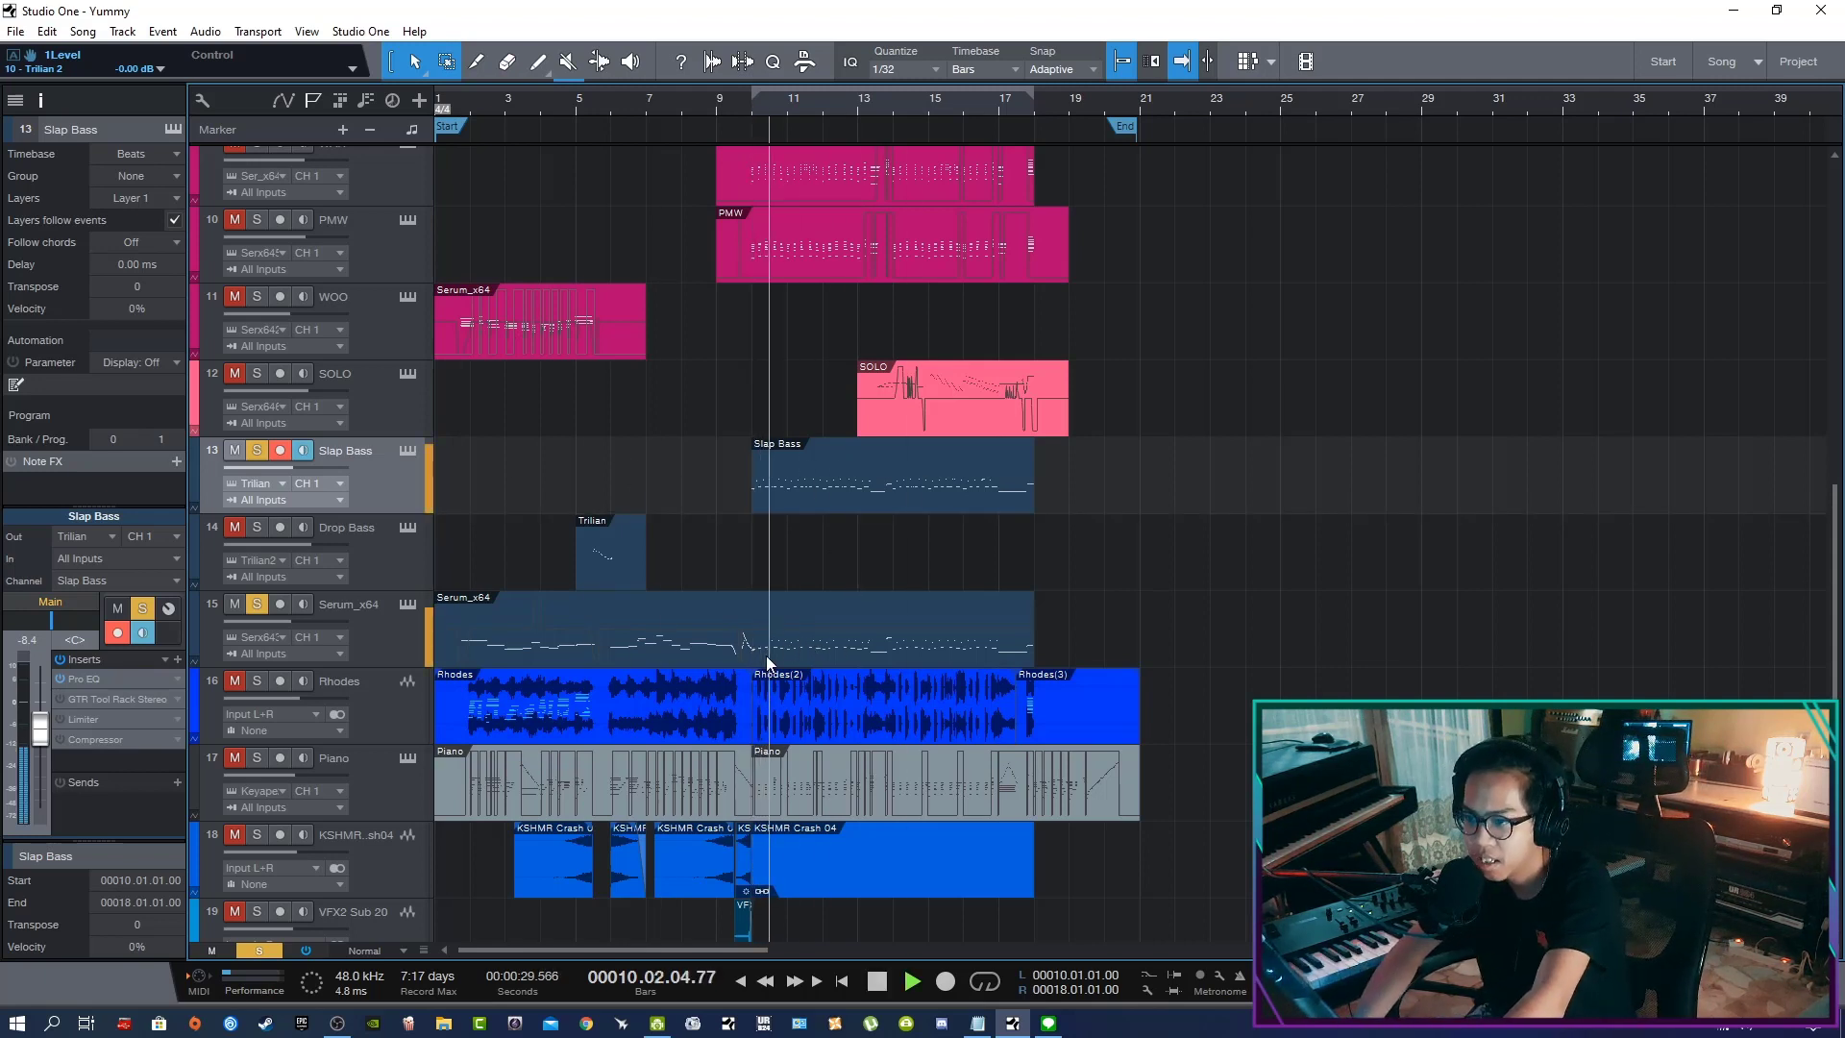
pyautogui.press('space')
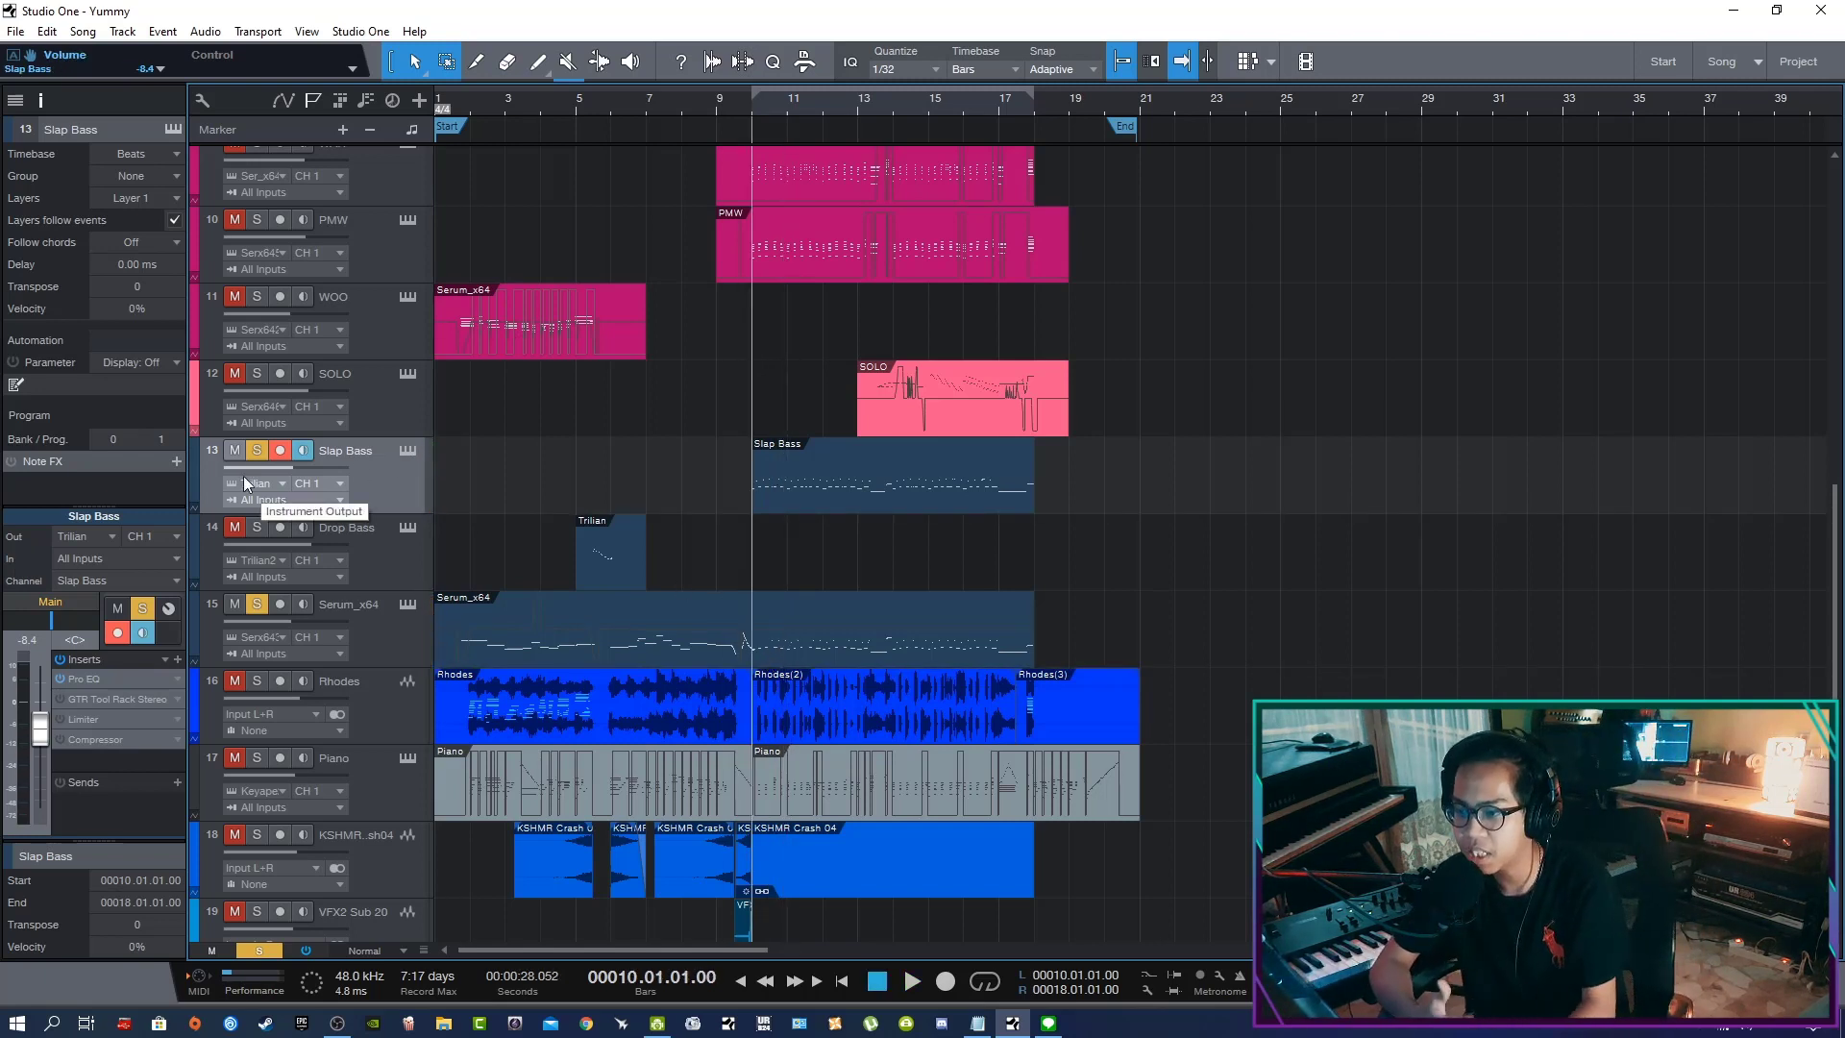
# Take Slap Bass out of solo, play the Serum_x64 bass alone from bar 10, then stop and clear its solo
pyautogui.click(256, 451)
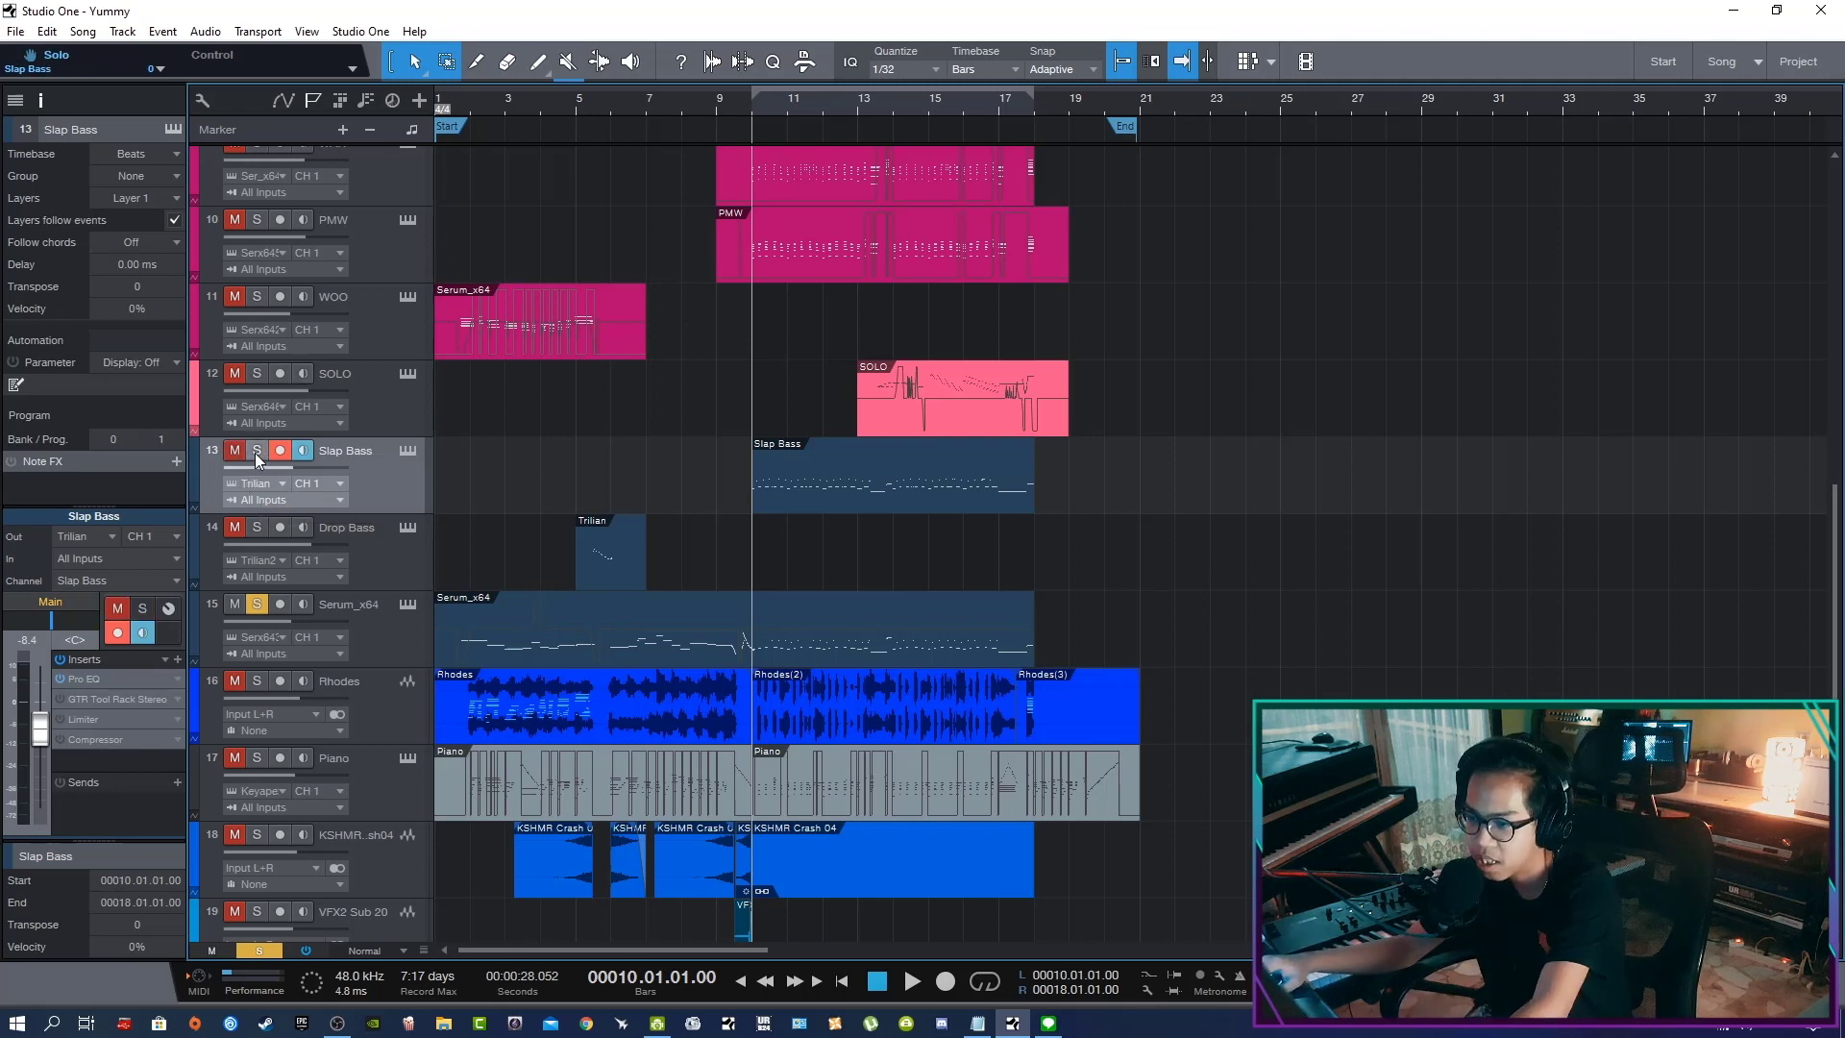
pyautogui.press('space')
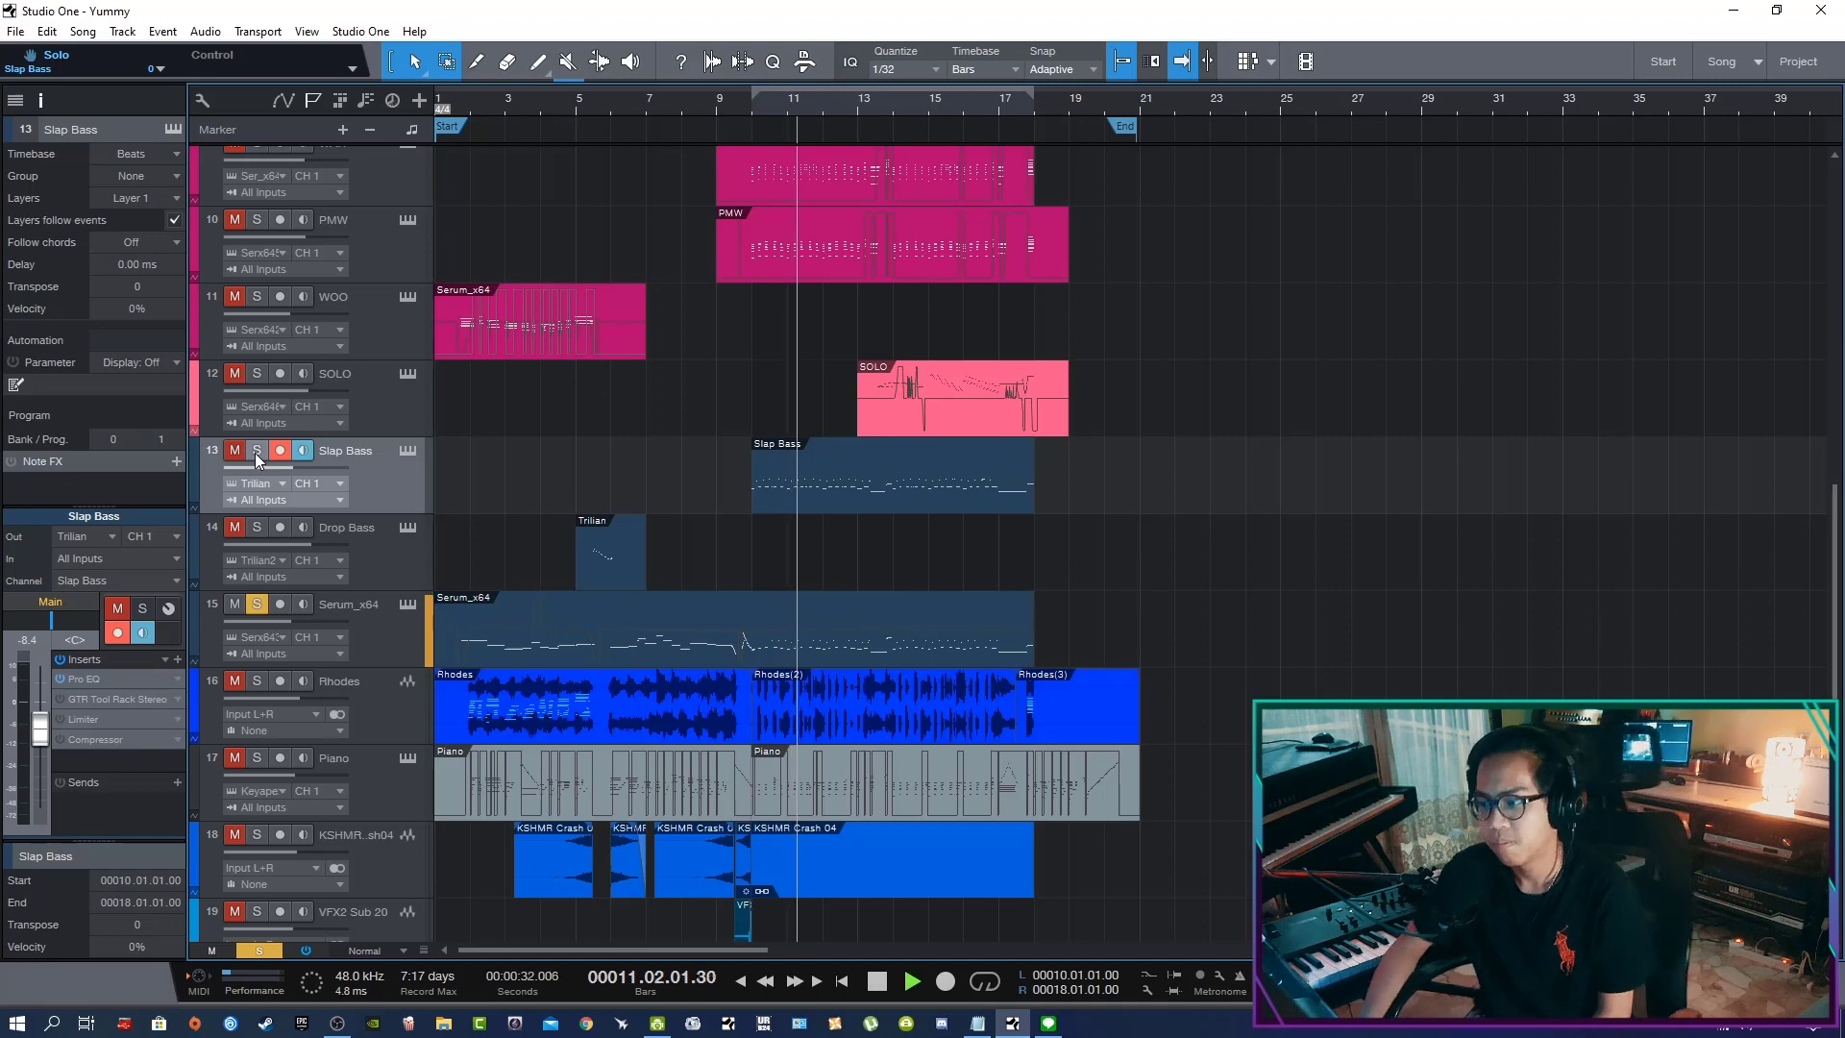
pyautogui.press('space')
pyautogui.click(257, 451)
pyautogui.click(257, 450)
pyautogui.click(256, 603)
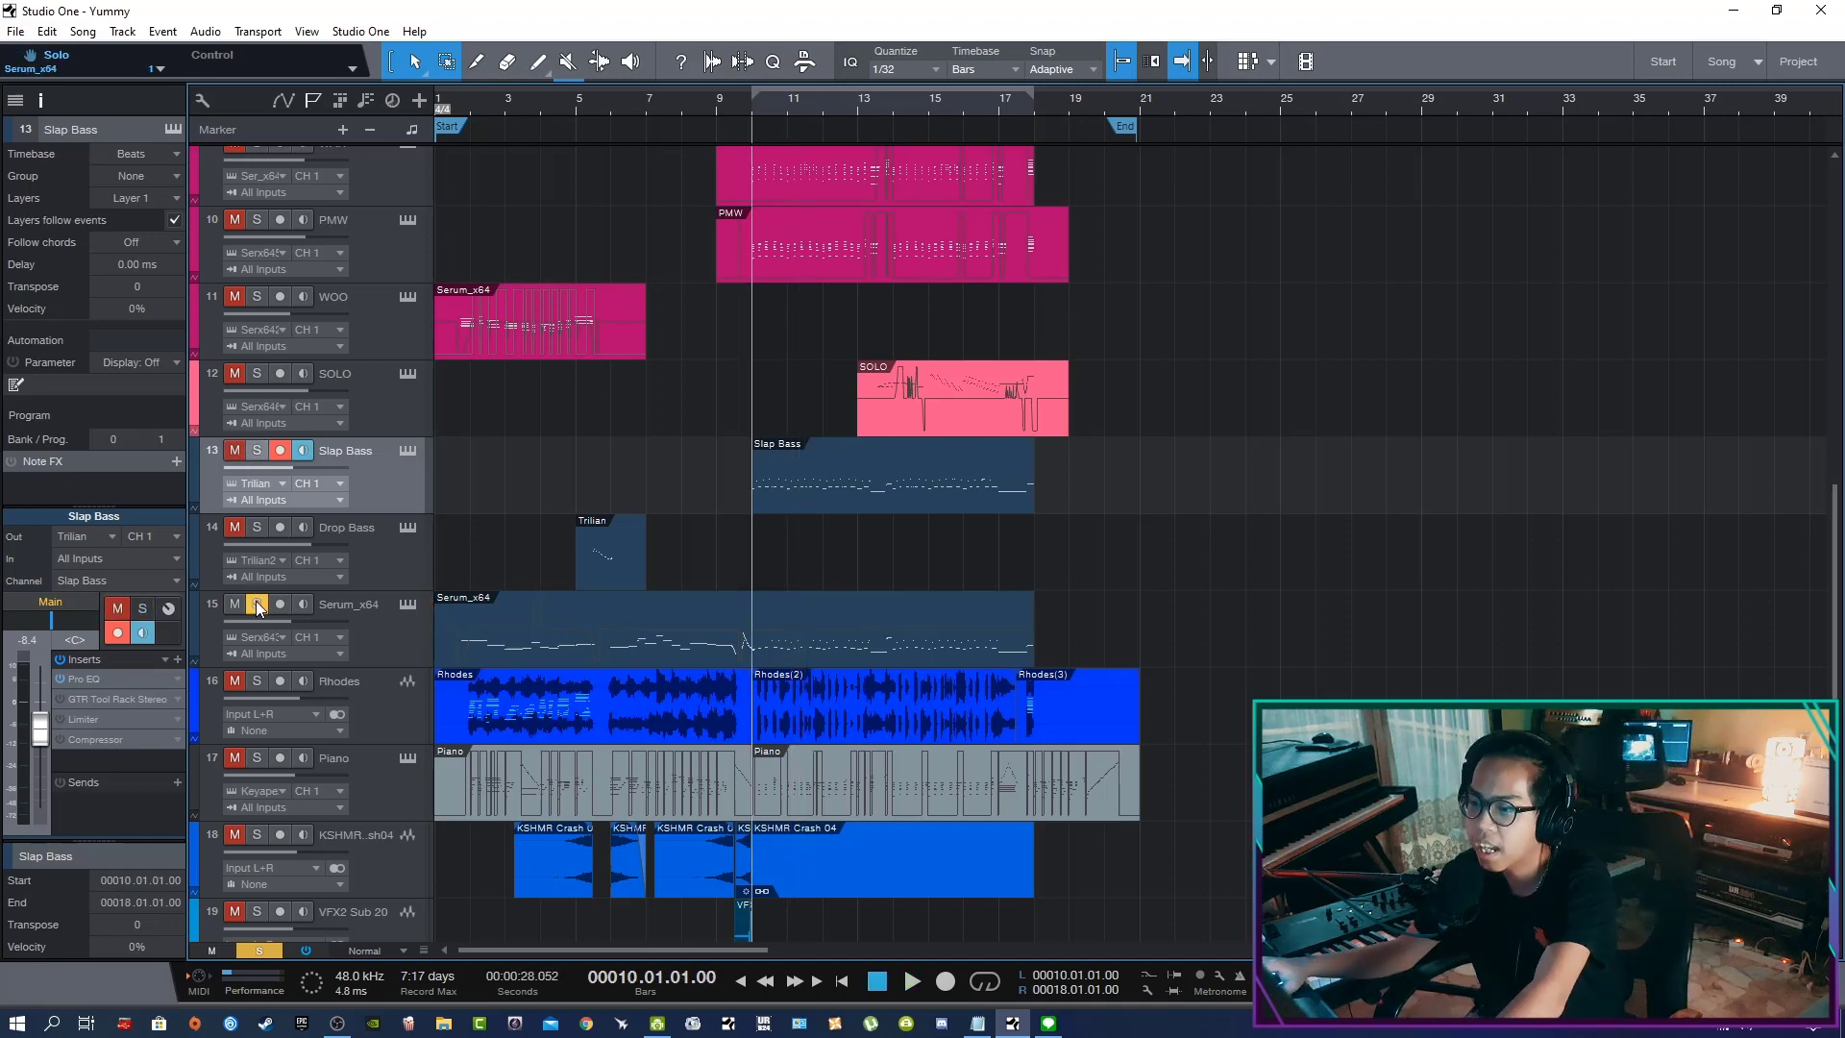
# Play the Rhodes track in solo from bar 1 beat 3, stop playback and clear the solo
pyautogui.press('Home')
pyautogui.press('space')
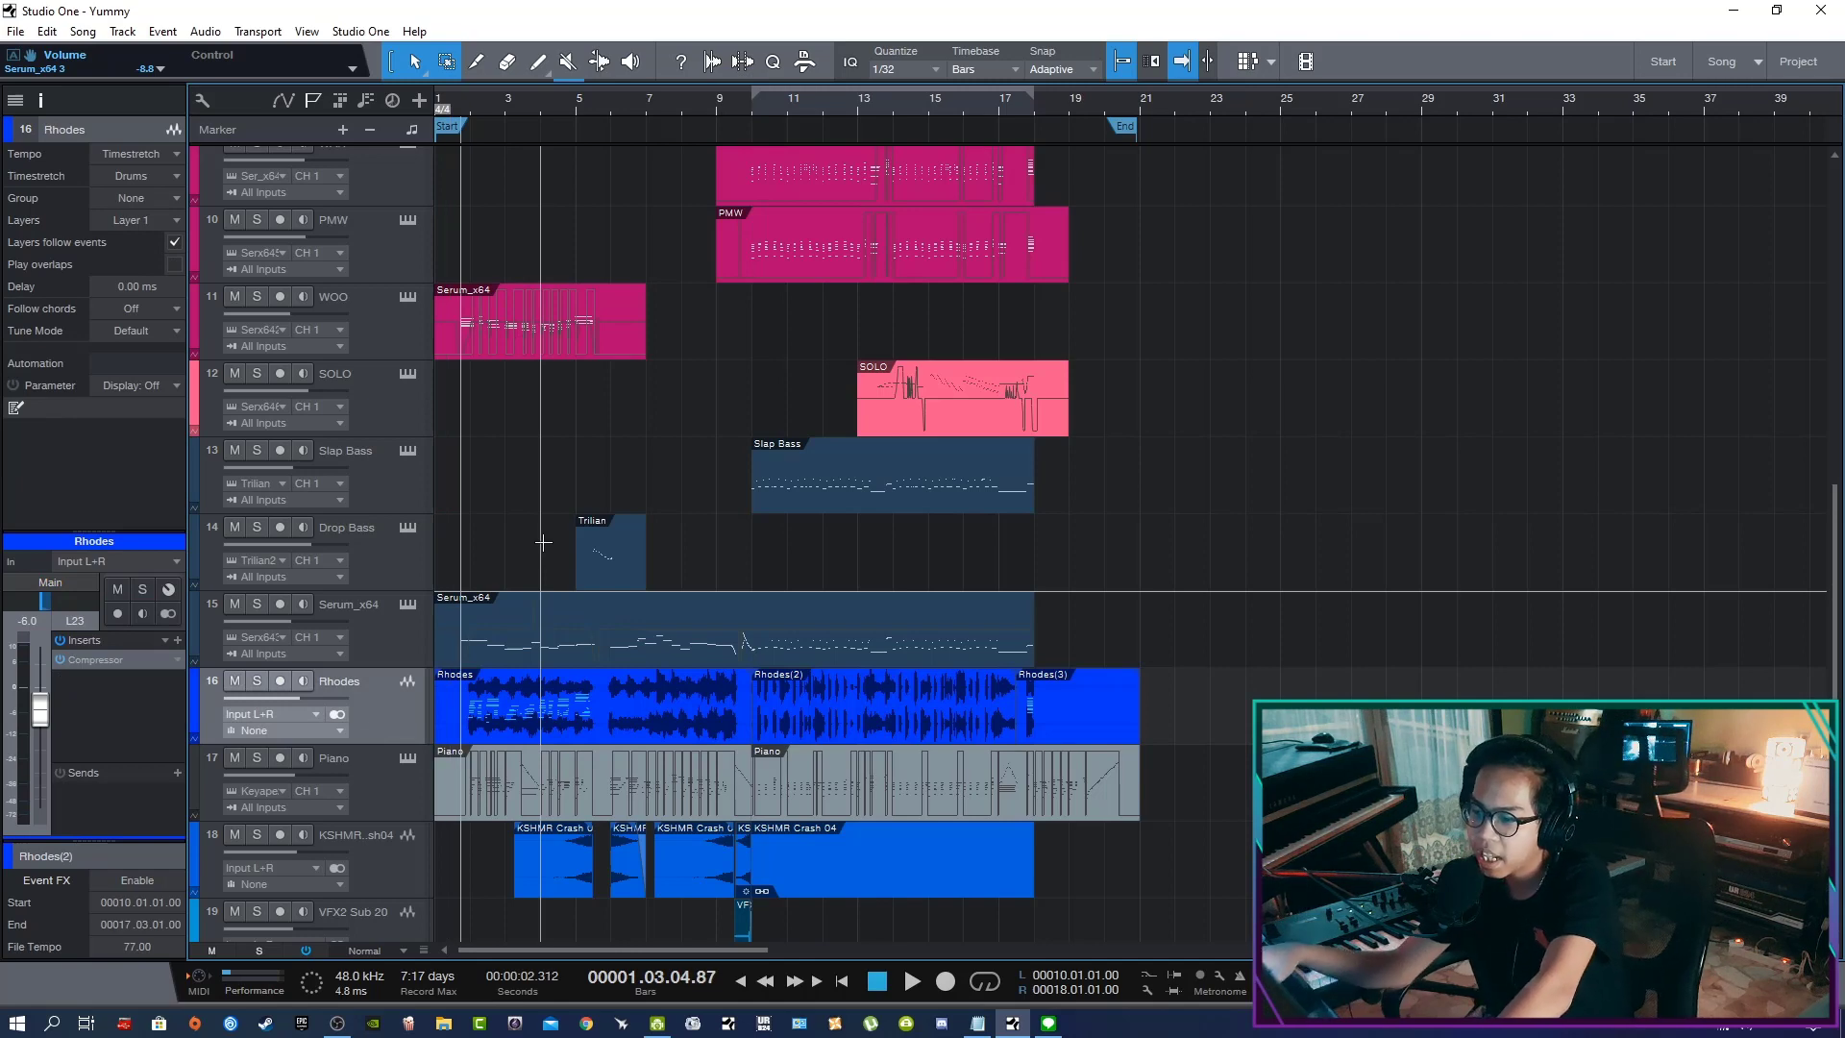
pyautogui.press('e')
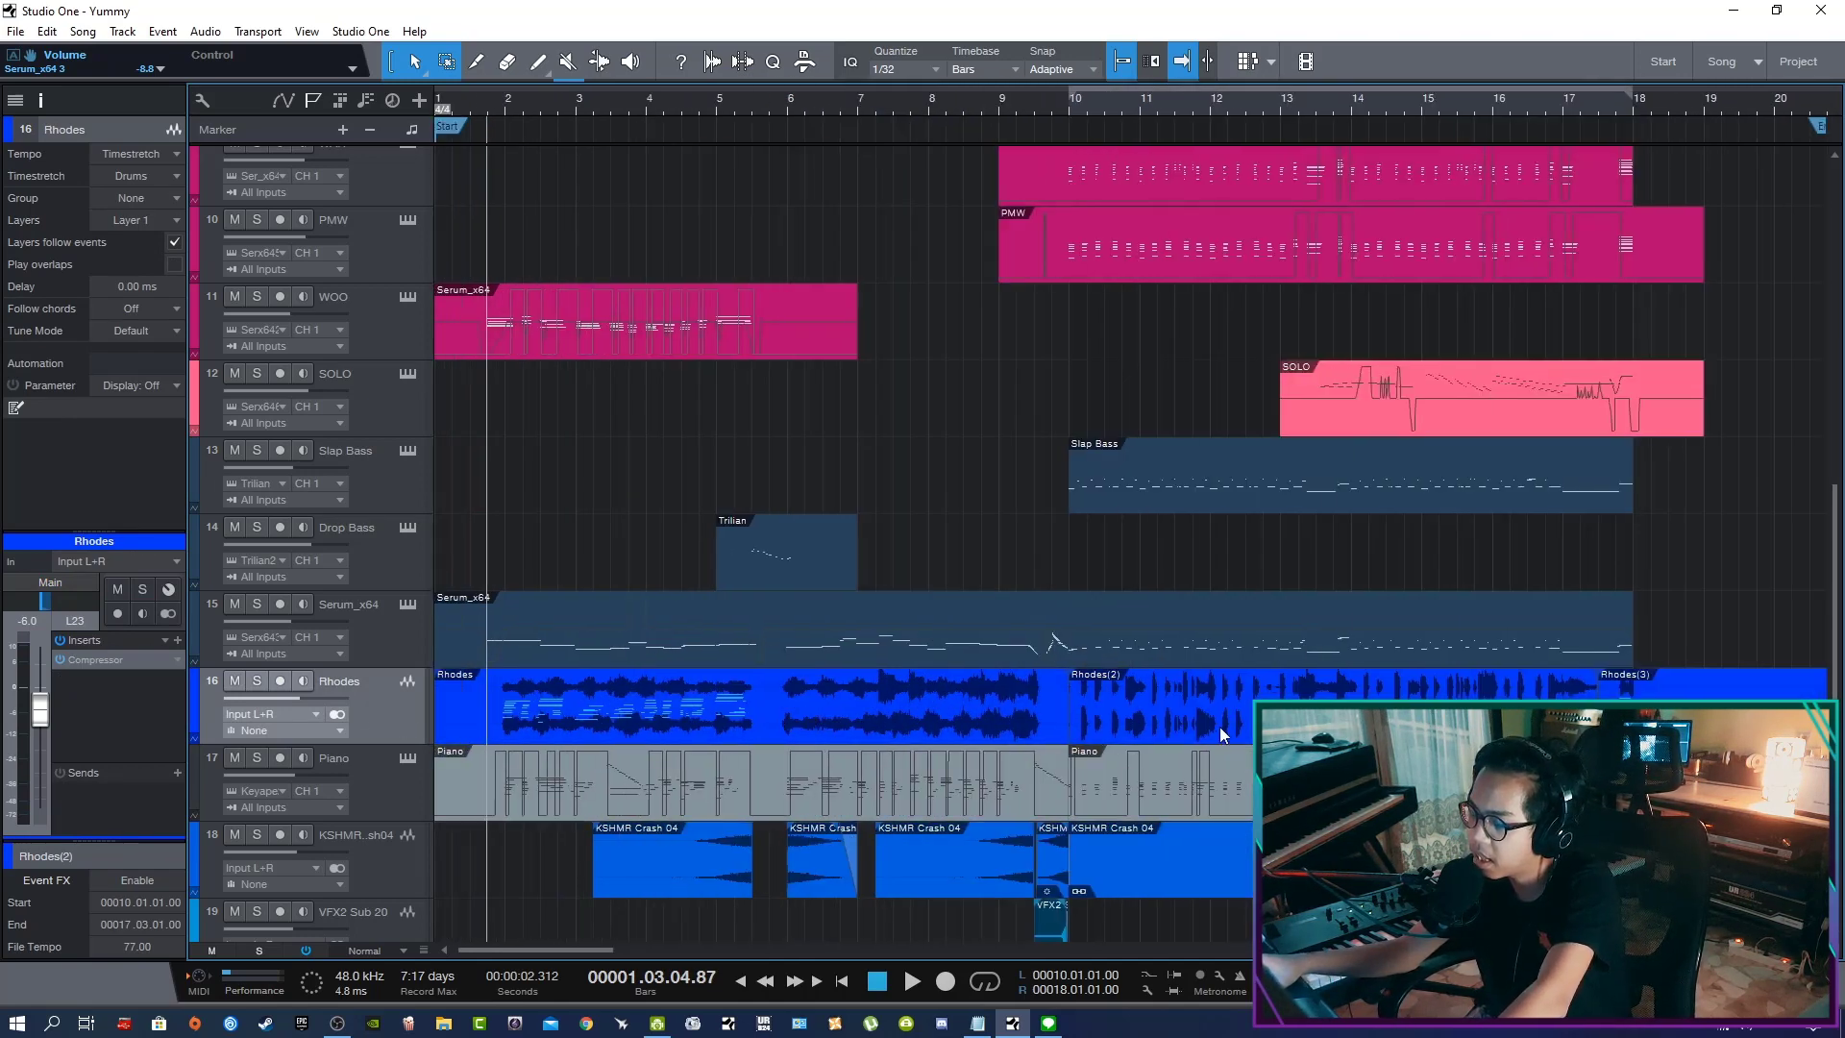
pyautogui.press('s')
pyautogui.press('space')
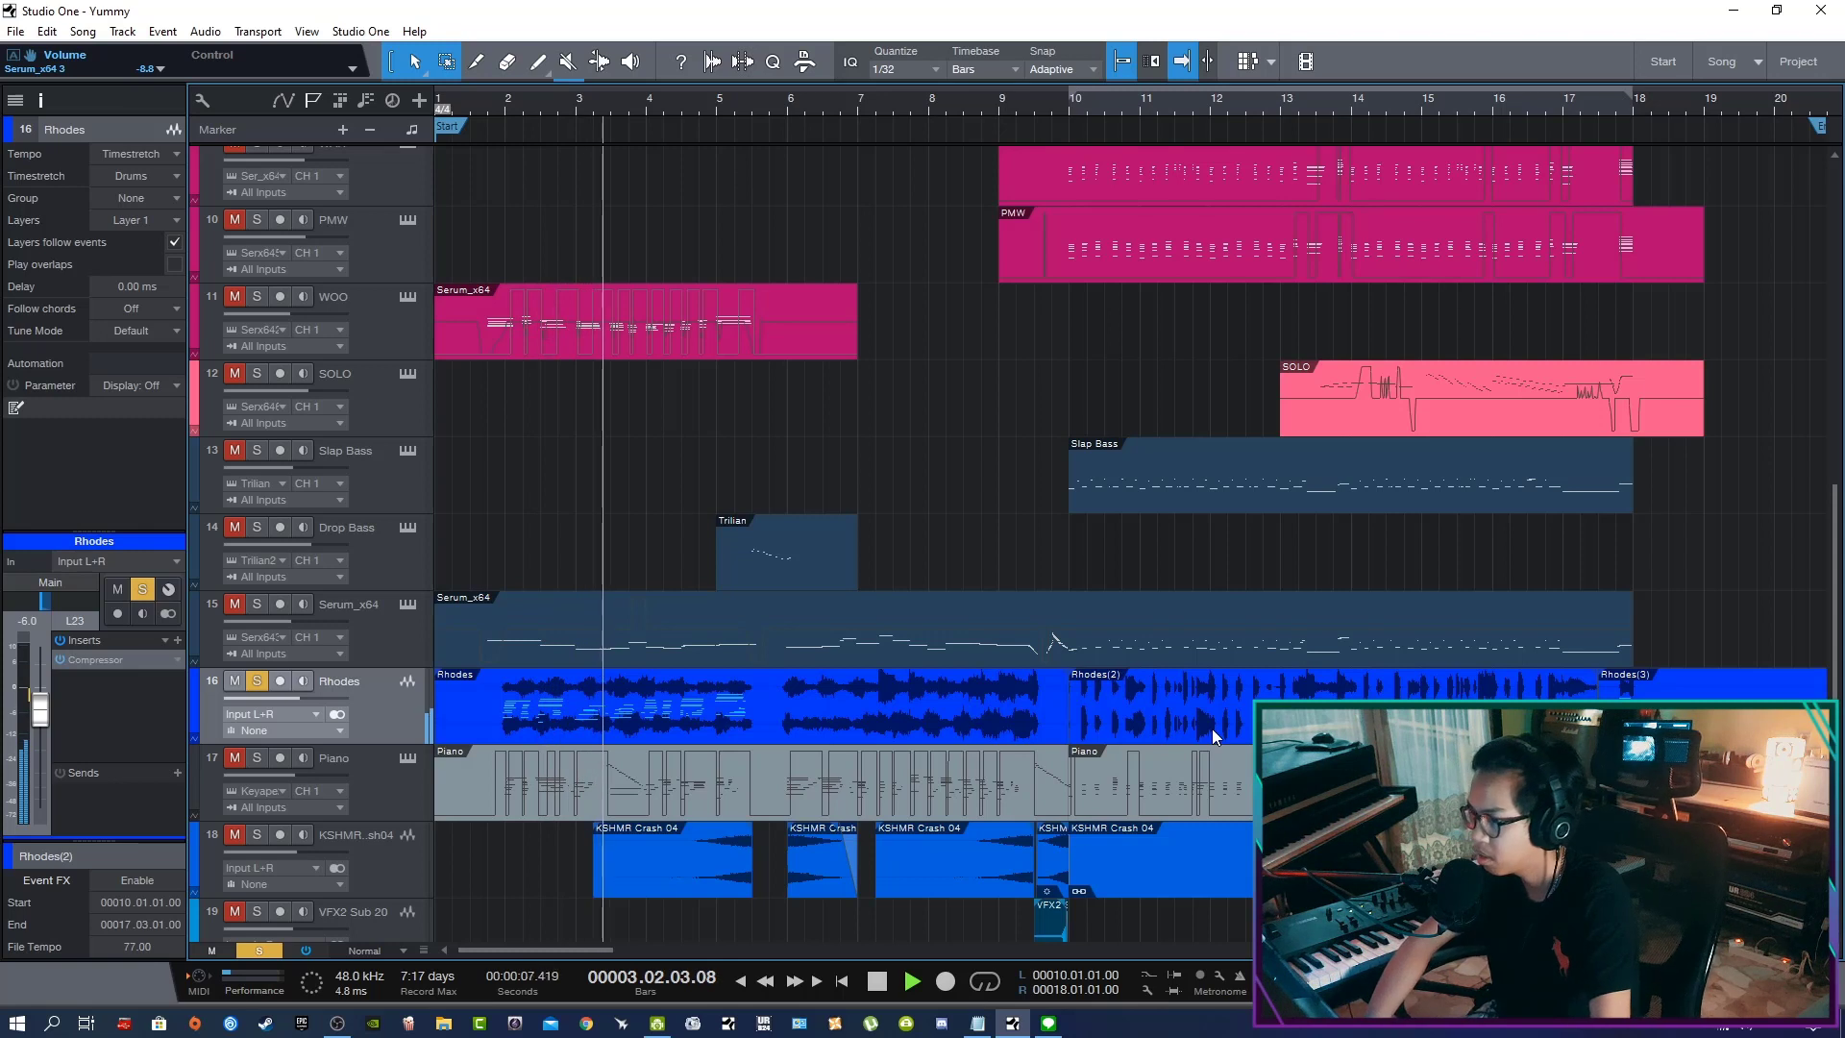
pyautogui.press('space')
pyautogui.press('s')
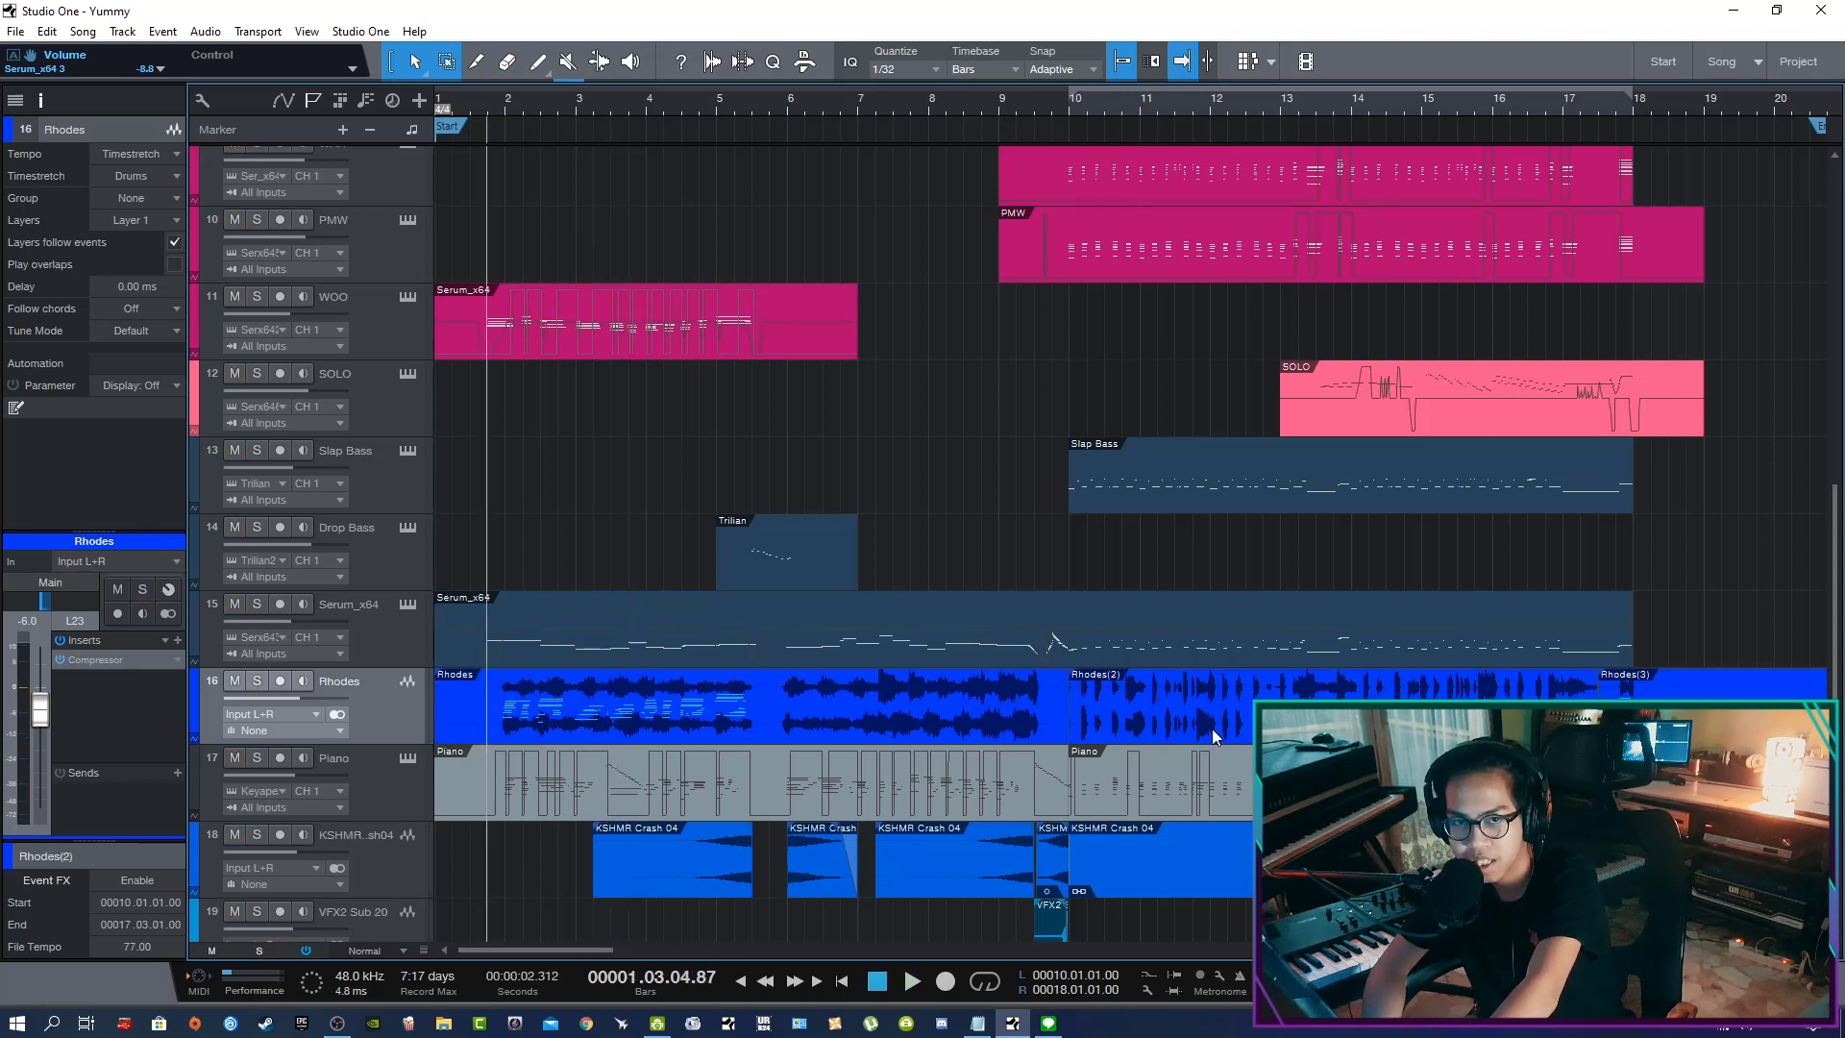
# View the Piano track's Keyscape instrument settings and close the instrument window
pyautogui.scroll(-1, 417, 711)
pyautogui.click(417, 711)
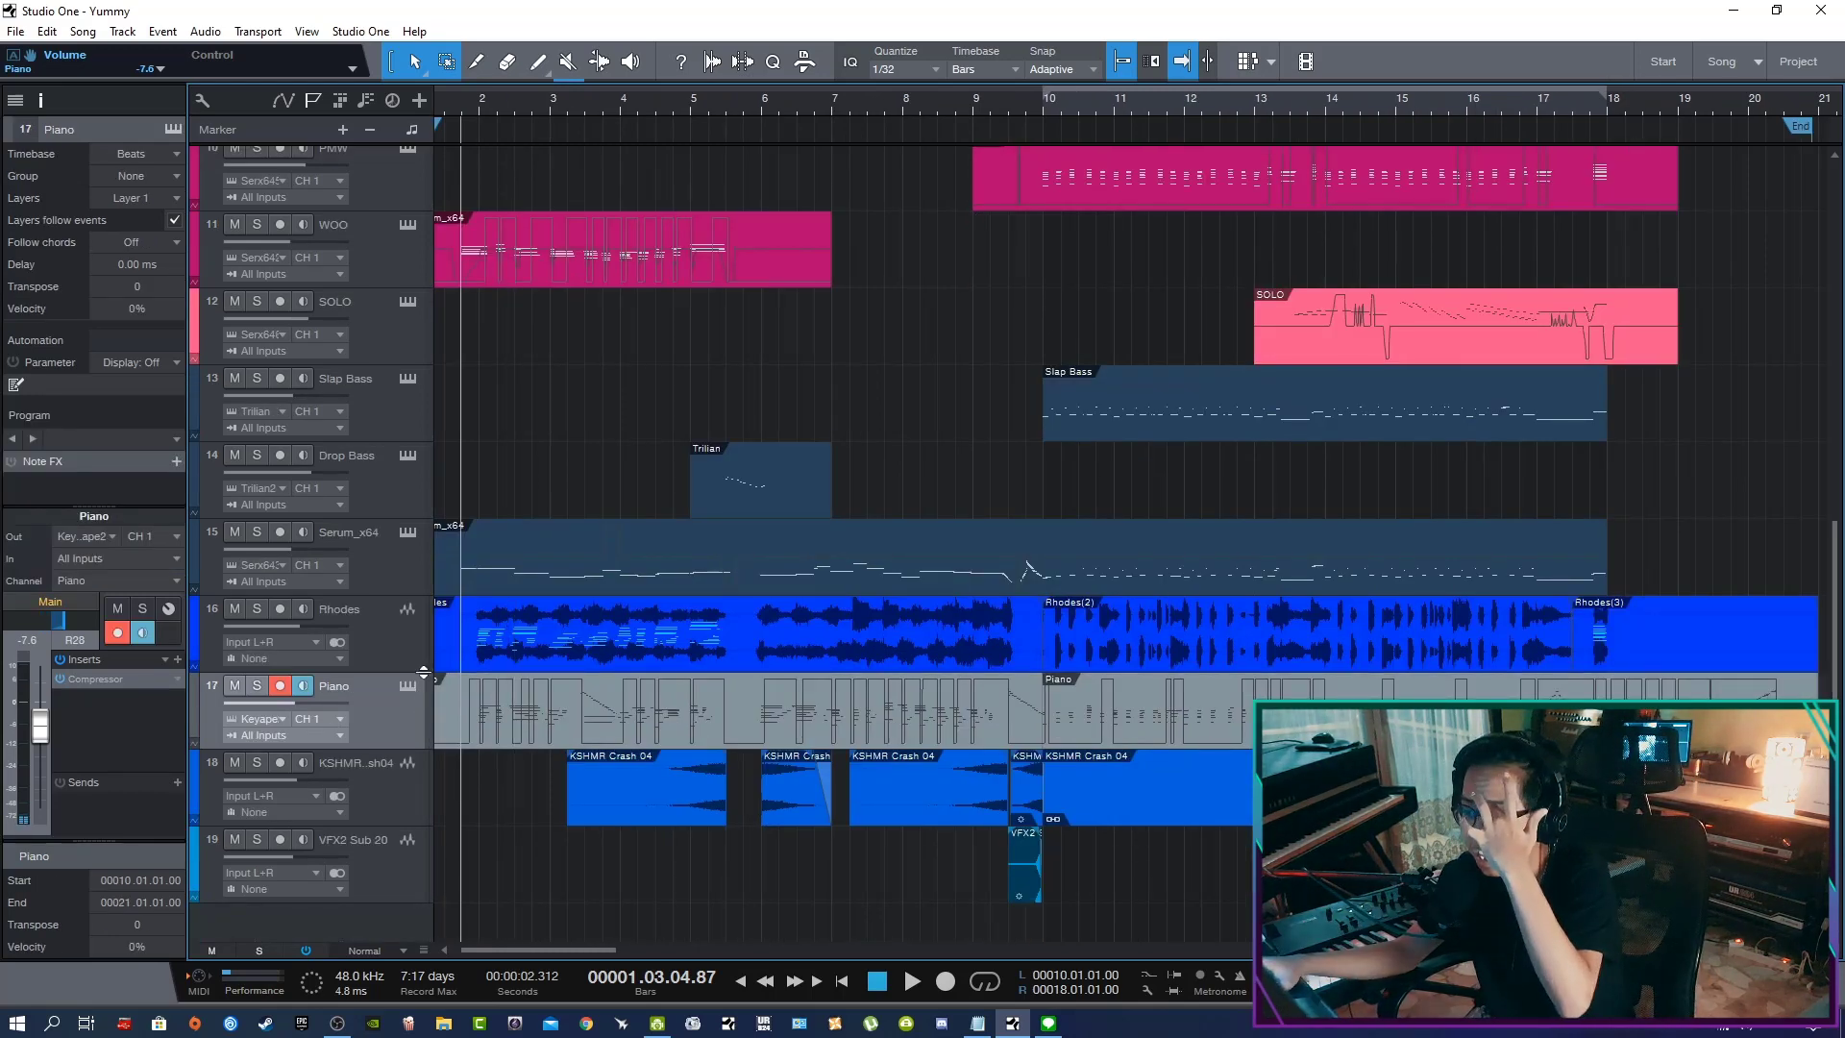
pyautogui.click(407, 685)
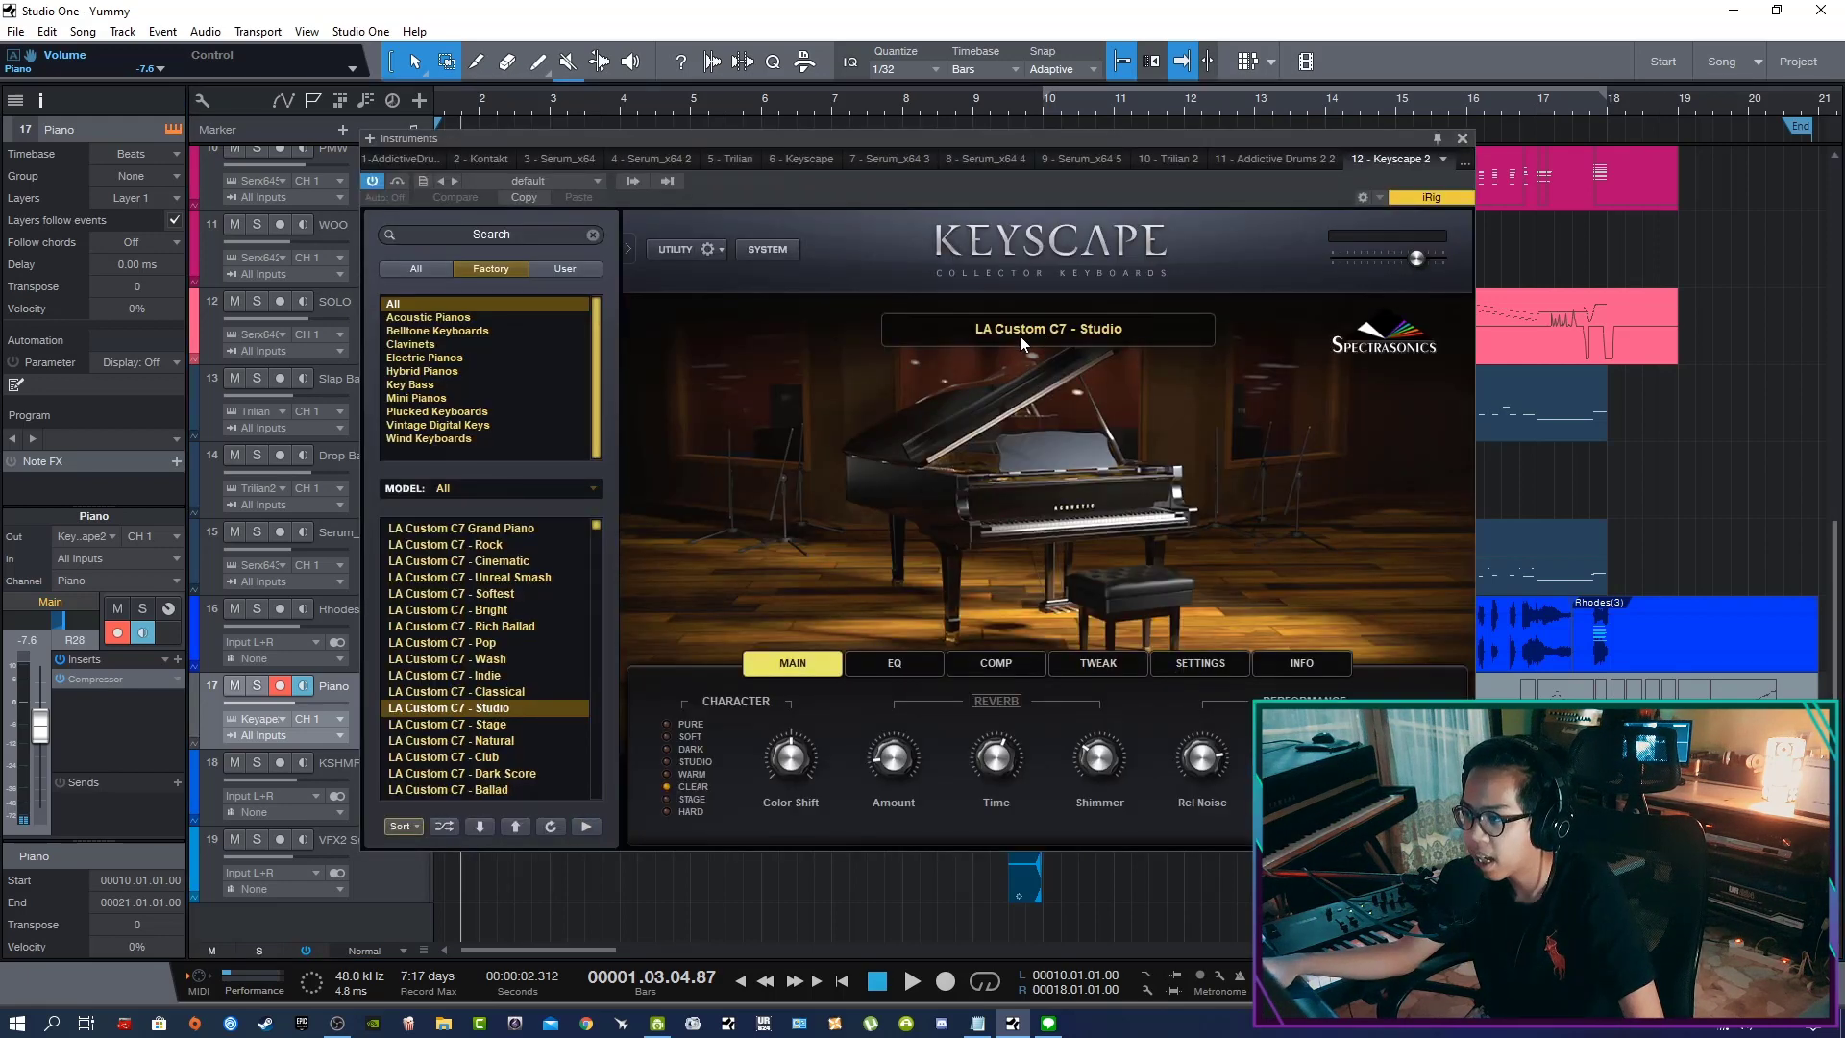
pyautogui.click(1467, 147)
pyautogui.press('Escape')
# Play the Piano track in solo from bar 1 beat 3, then stop playback and clear the solo
pyautogui.press('s')
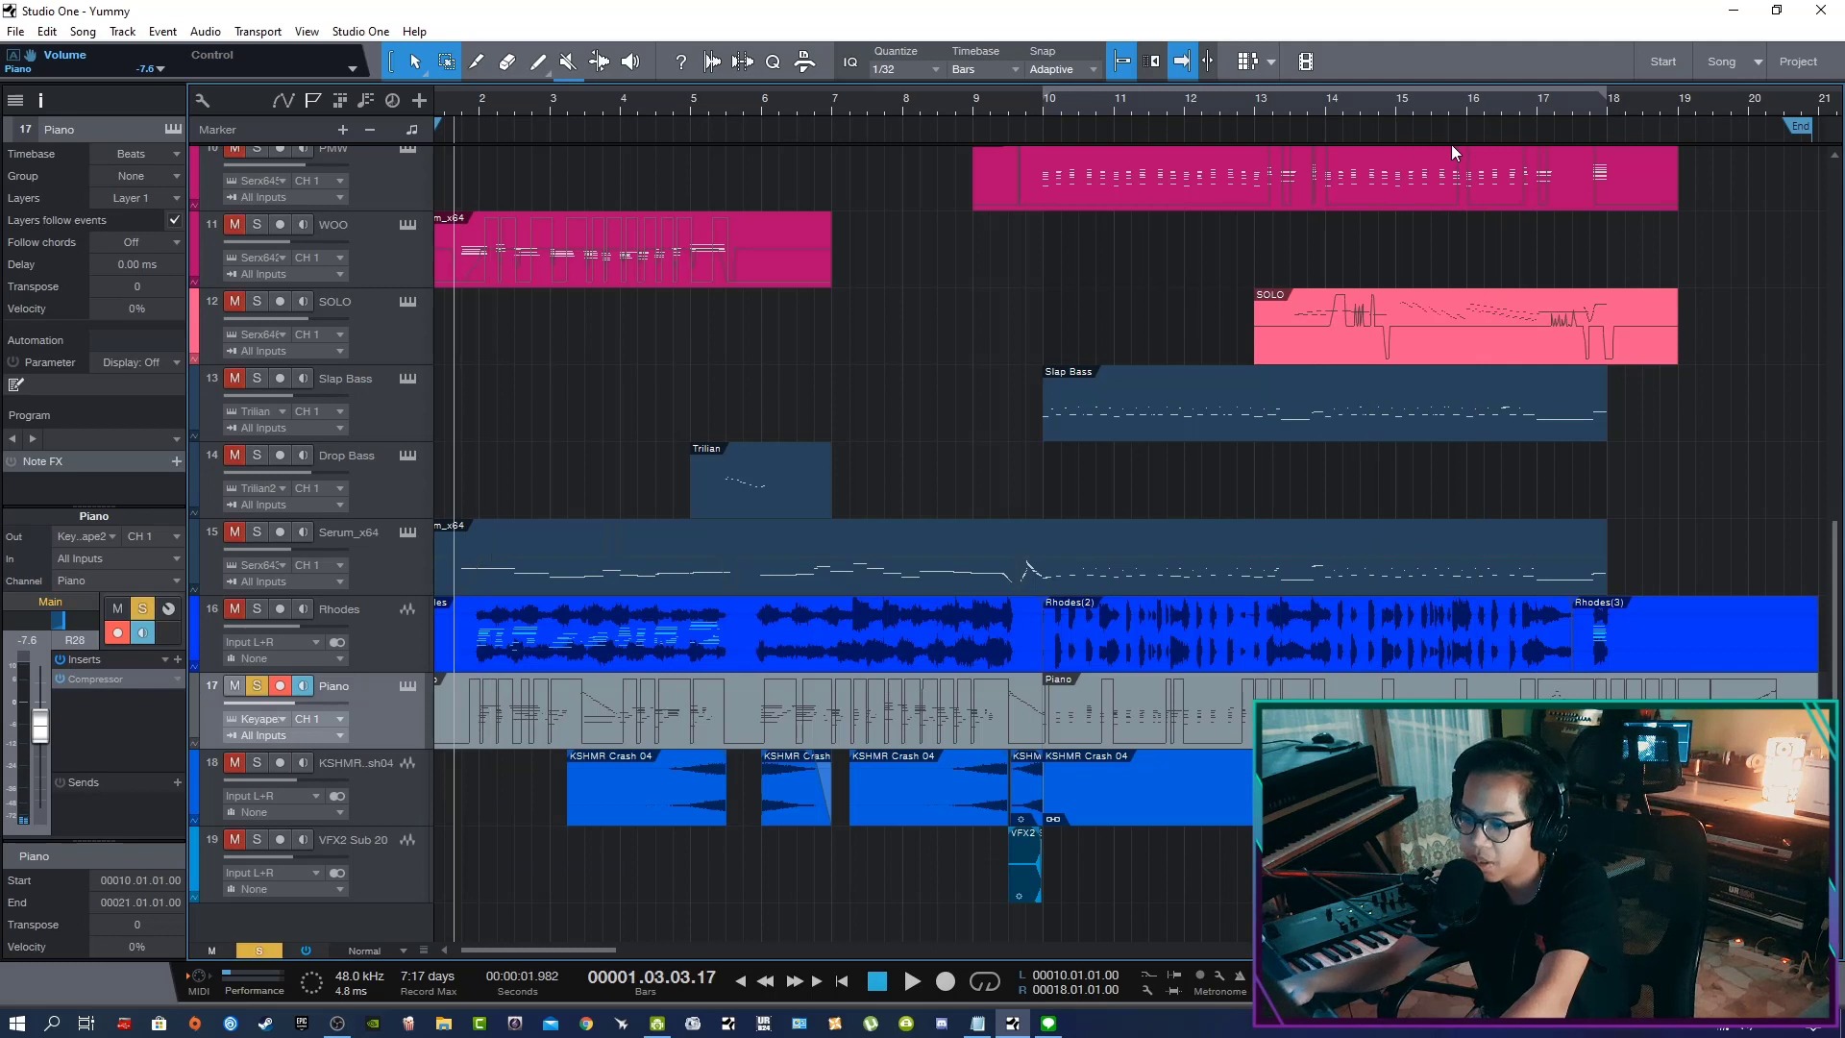
pyautogui.press('space')
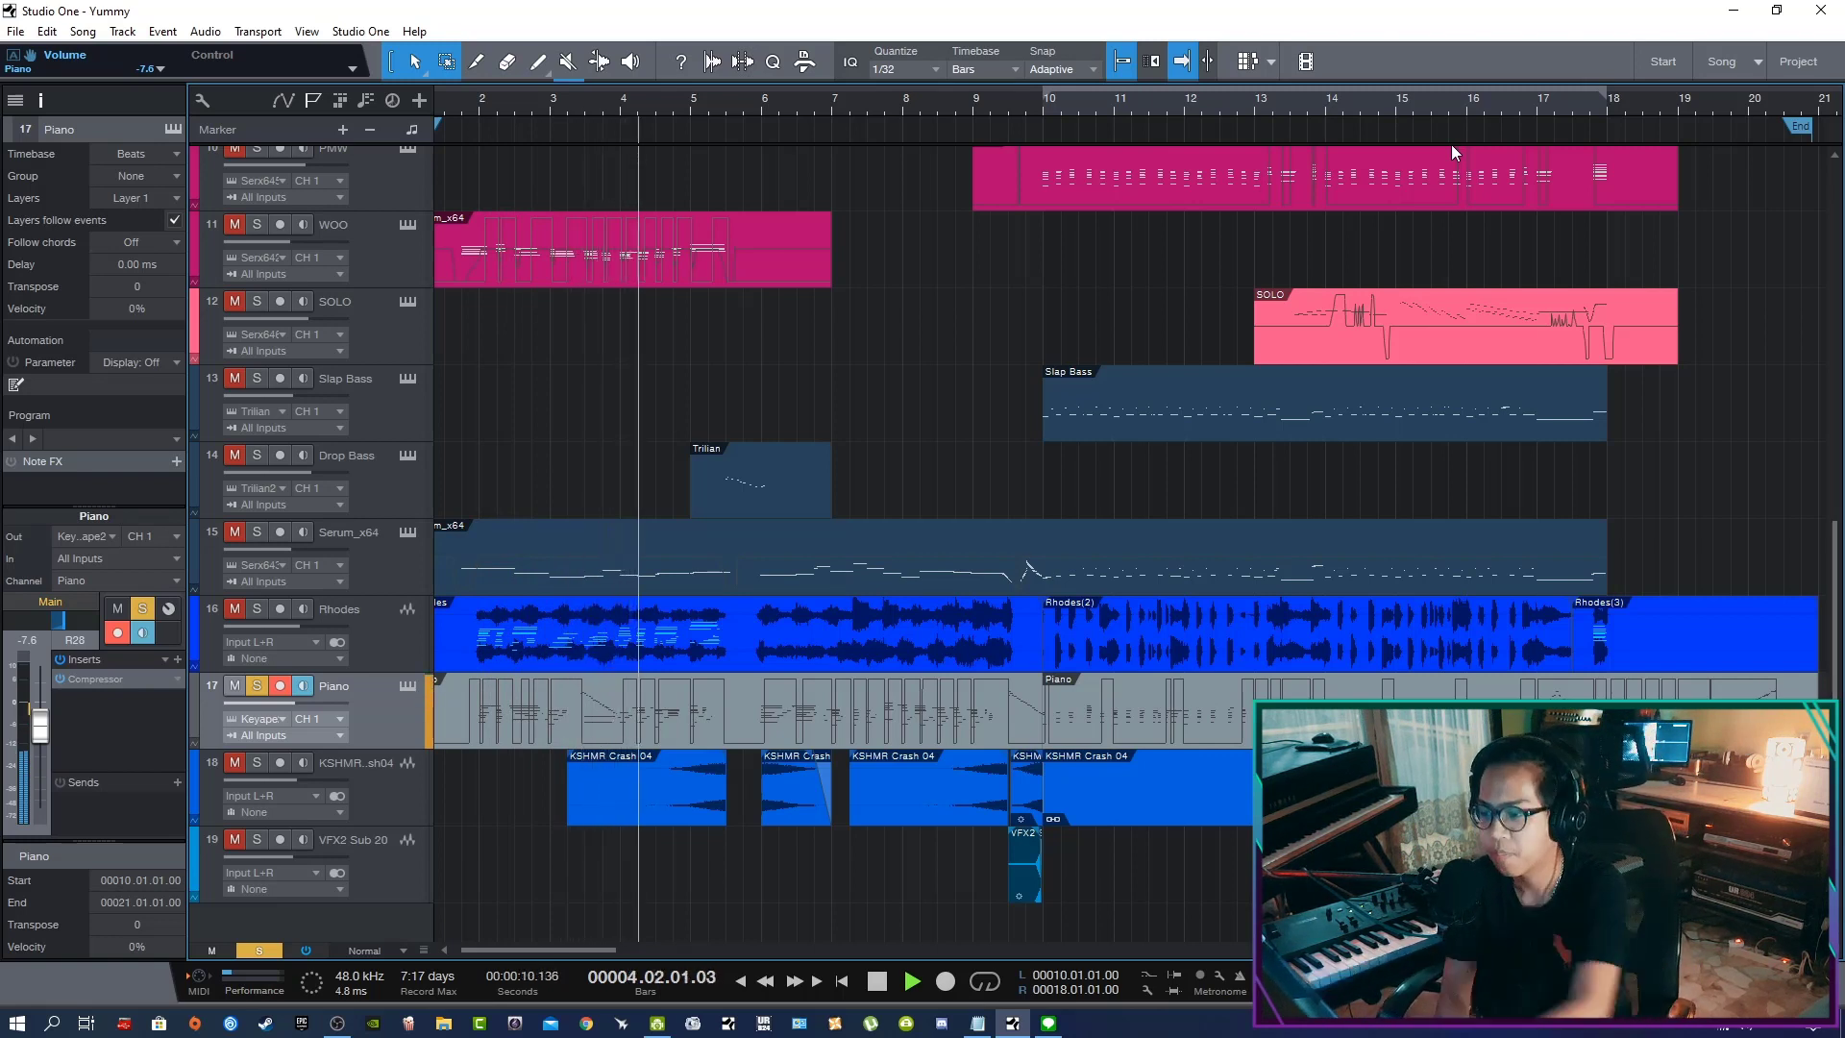
pyautogui.press('space')
# Select the KSHMR Crash 04 track, play it in solo from bar 4 beat 4, and stop playback
pyautogui.click(308, 790)
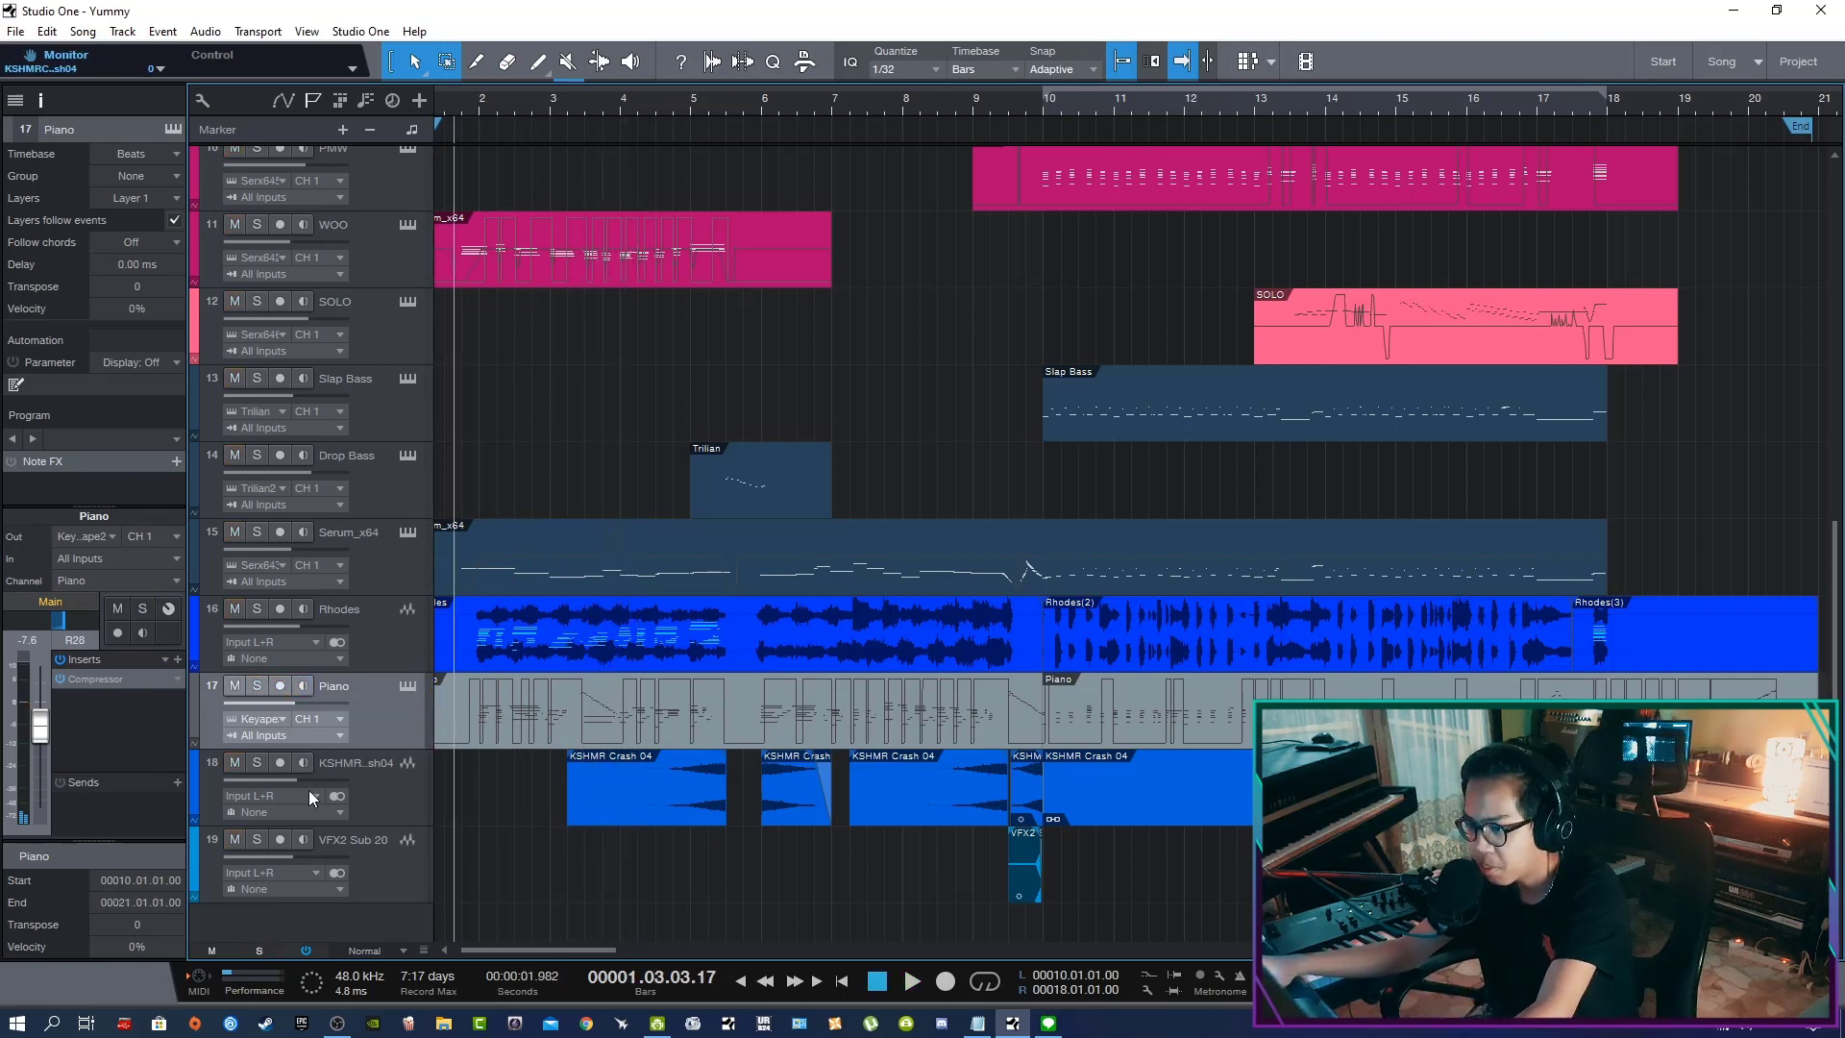
pyautogui.click(365, 793)
pyautogui.click(637, 113)
pyautogui.click(660, 111)
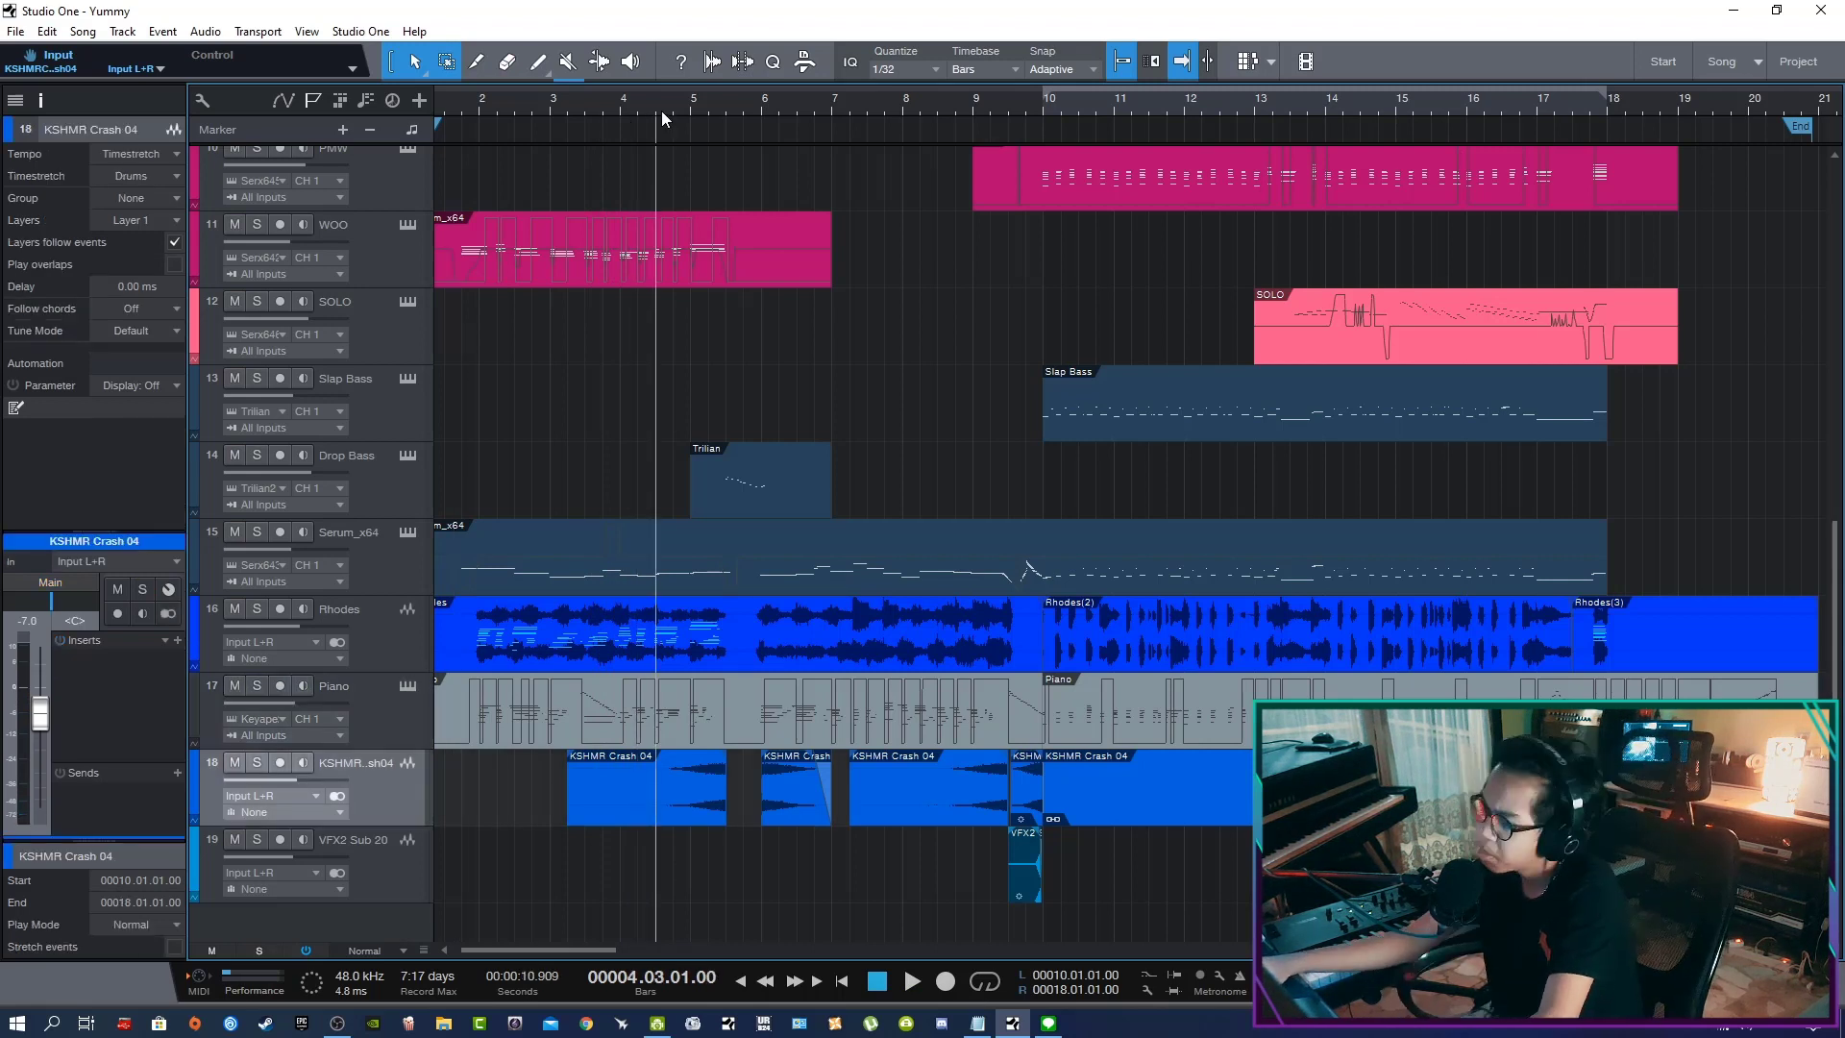
pyautogui.click(682, 102)
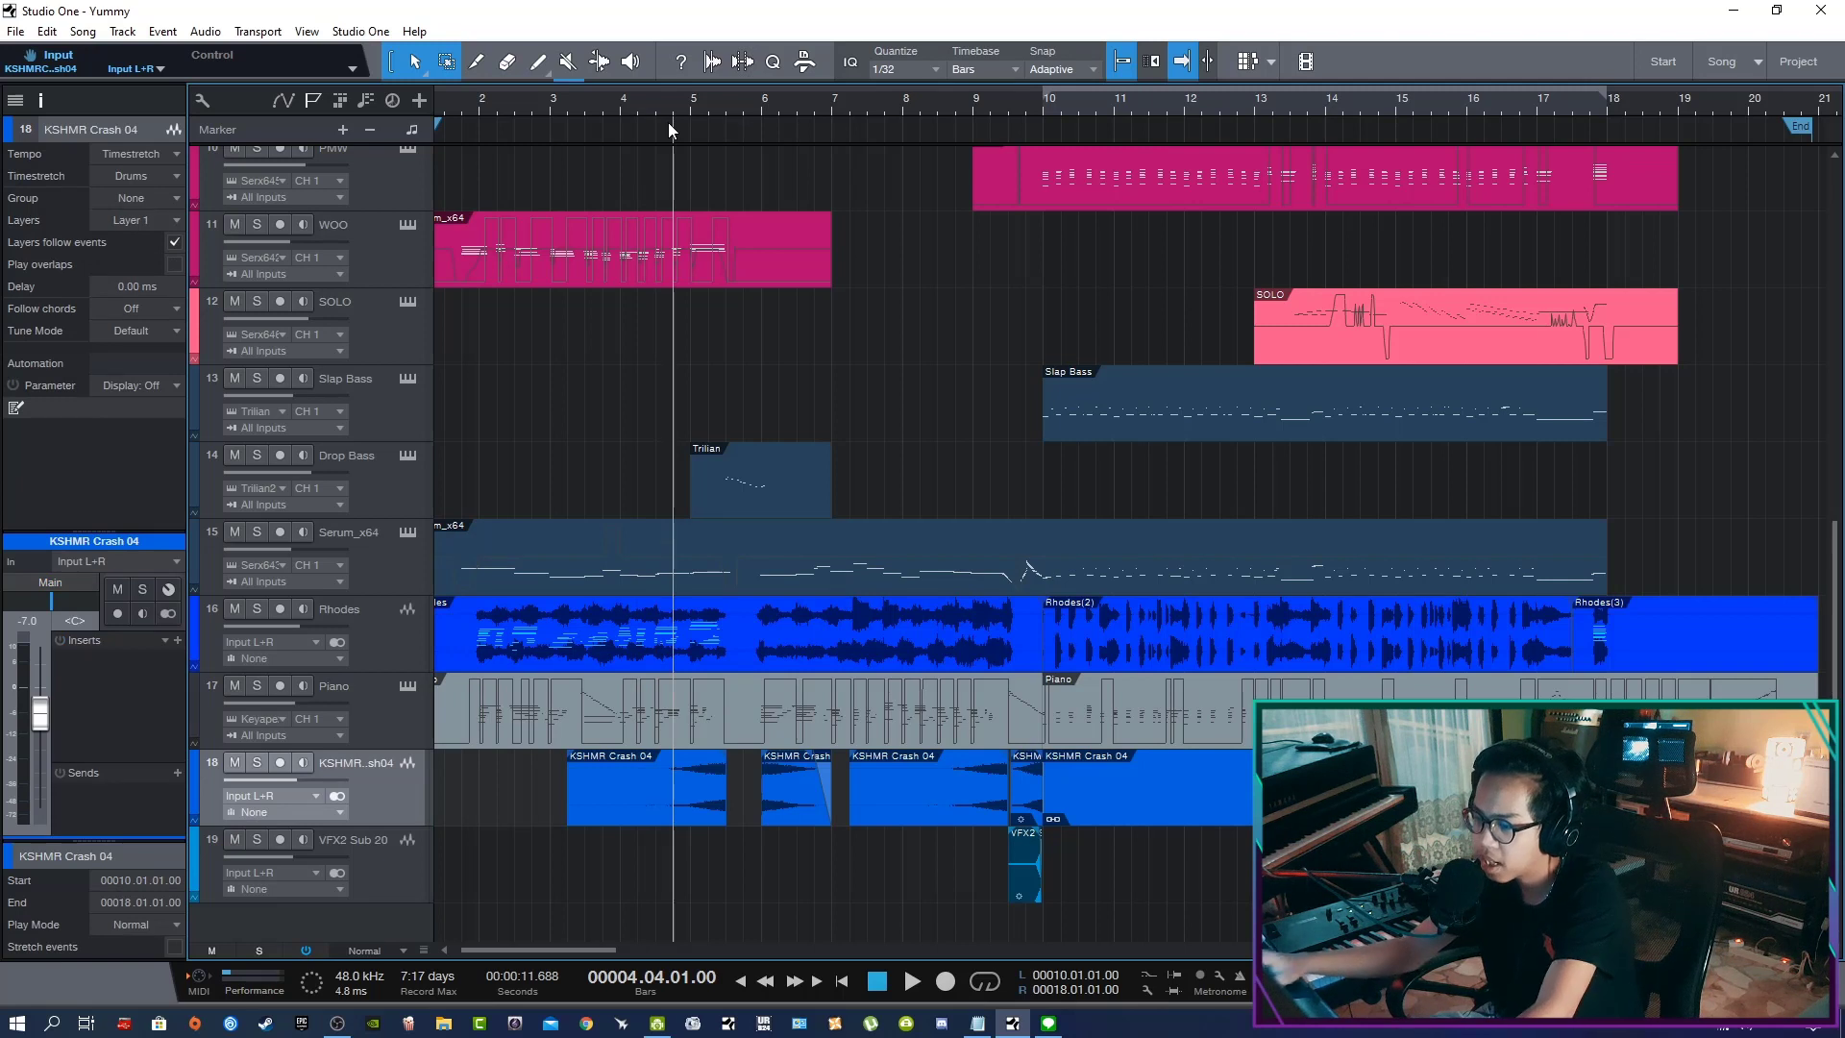
pyautogui.press('s')
pyautogui.press('space')
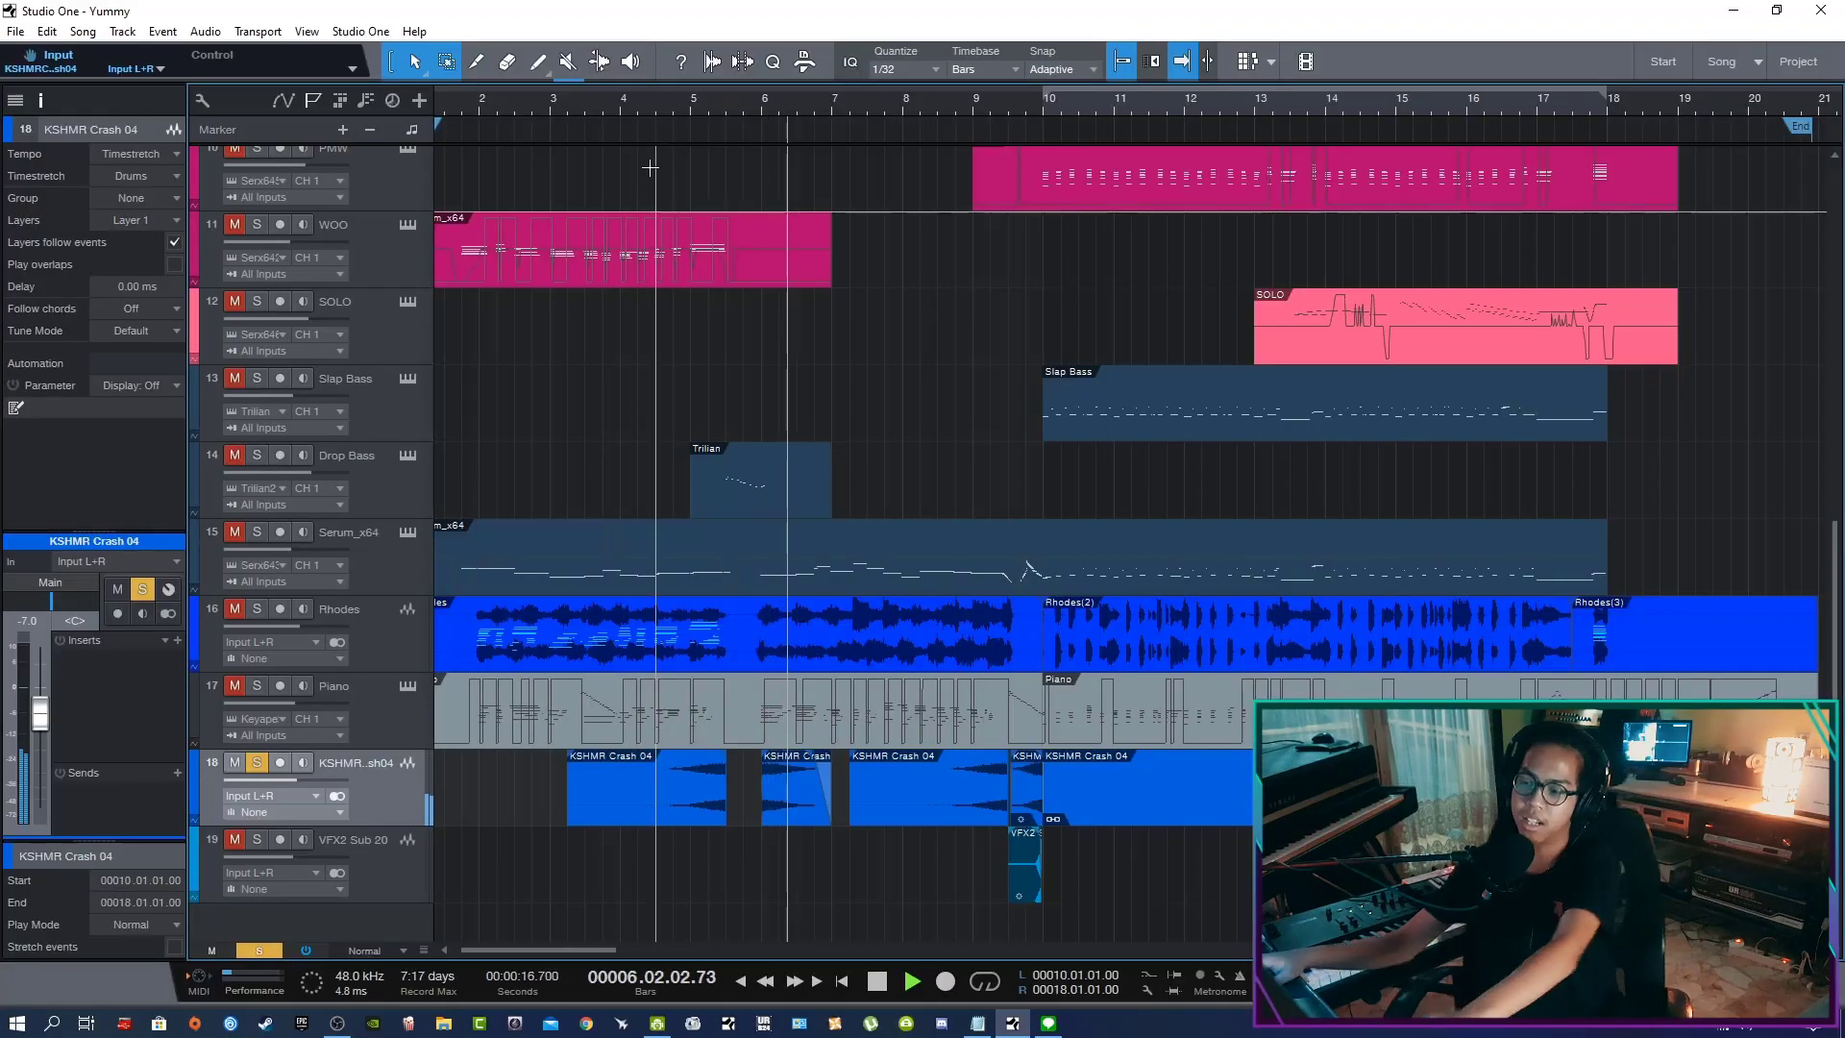
pyautogui.click(650, 175)
pyautogui.press('space')
# Play the VFX2 Sub 20 track alone in solo from bar 9 beat 3, then put the crash track back in solo
pyautogui.click(258, 838)
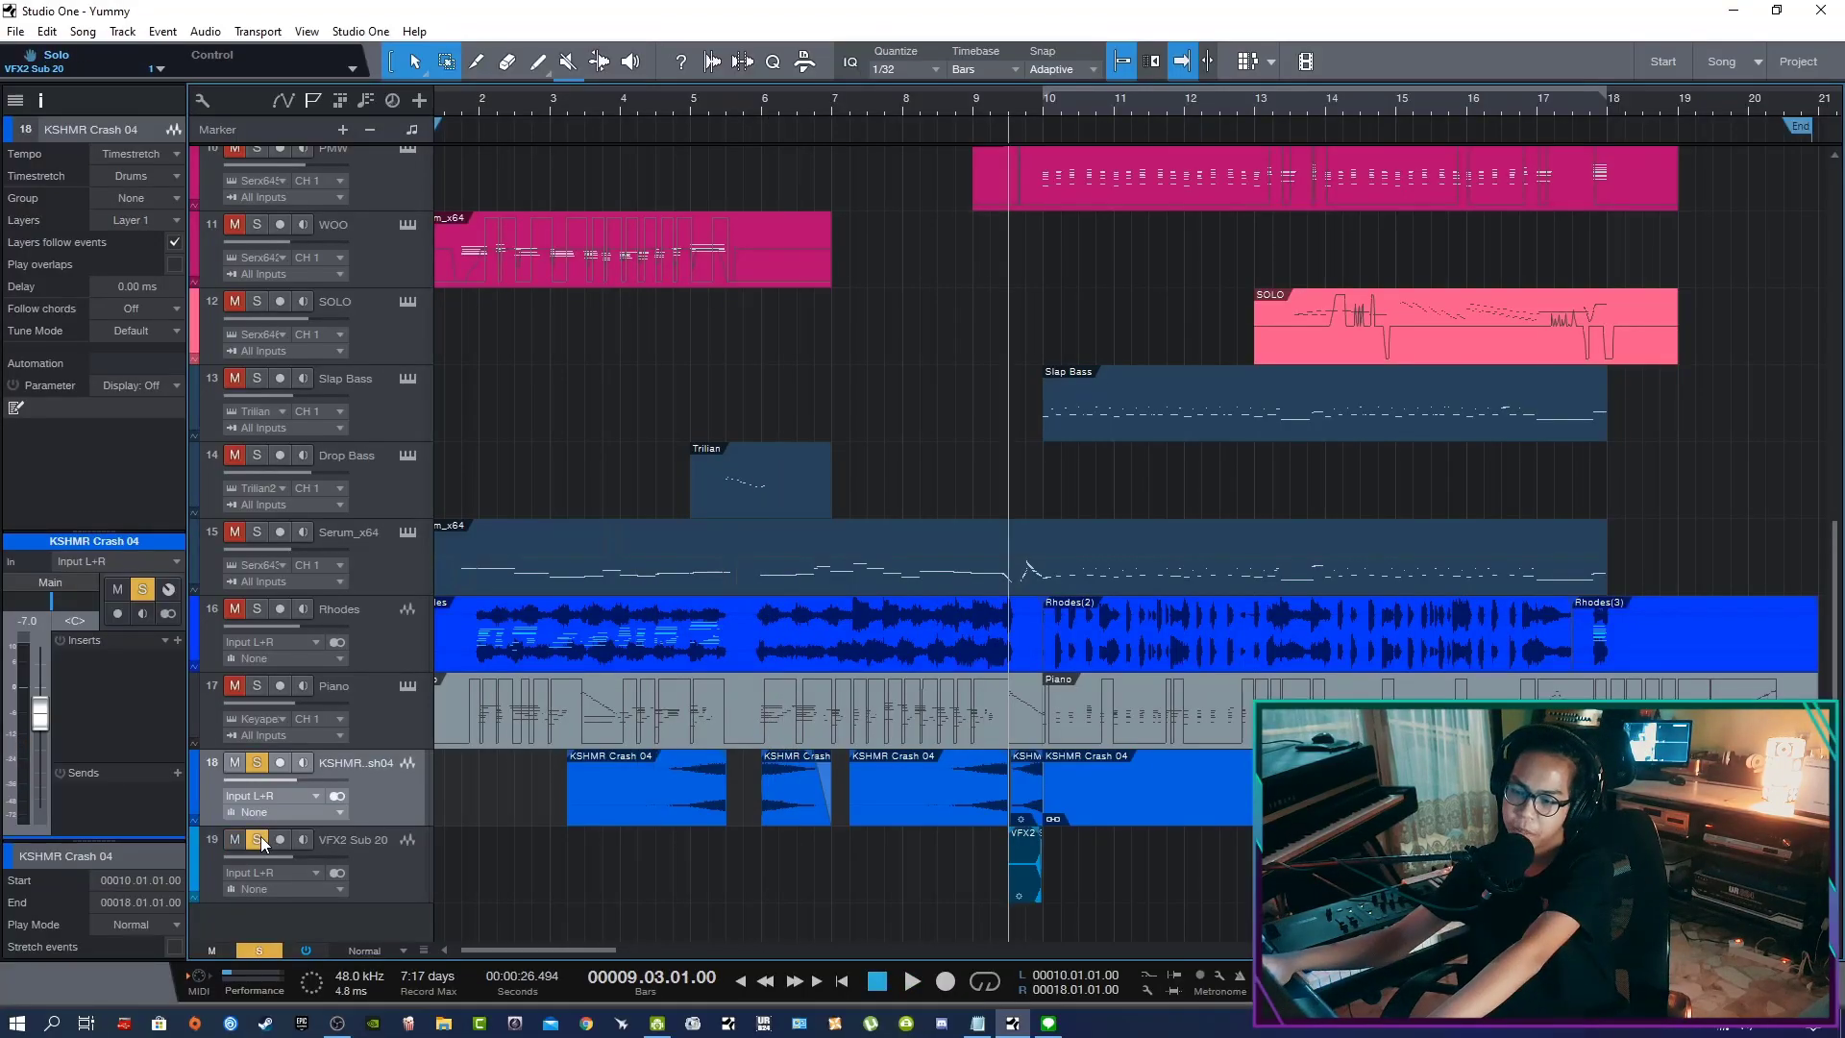
pyautogui.click(258, 762)
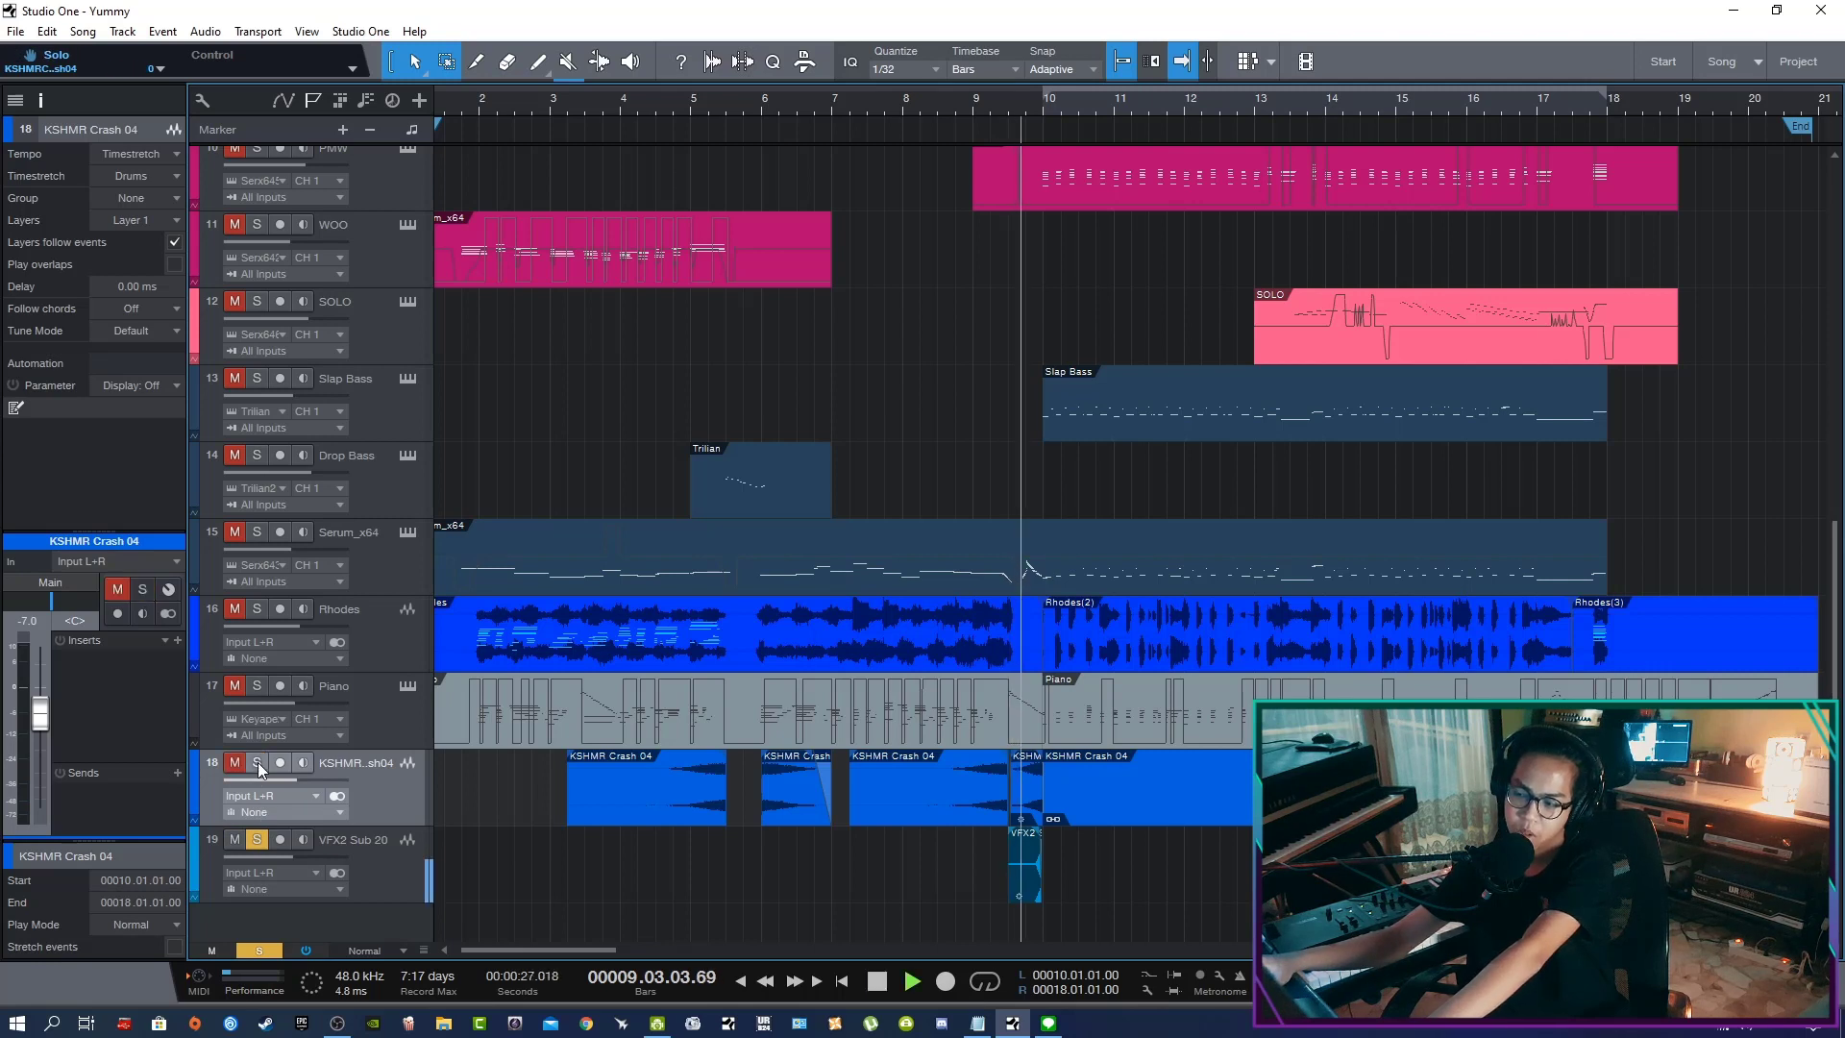
pyautogui.click(257, 763)
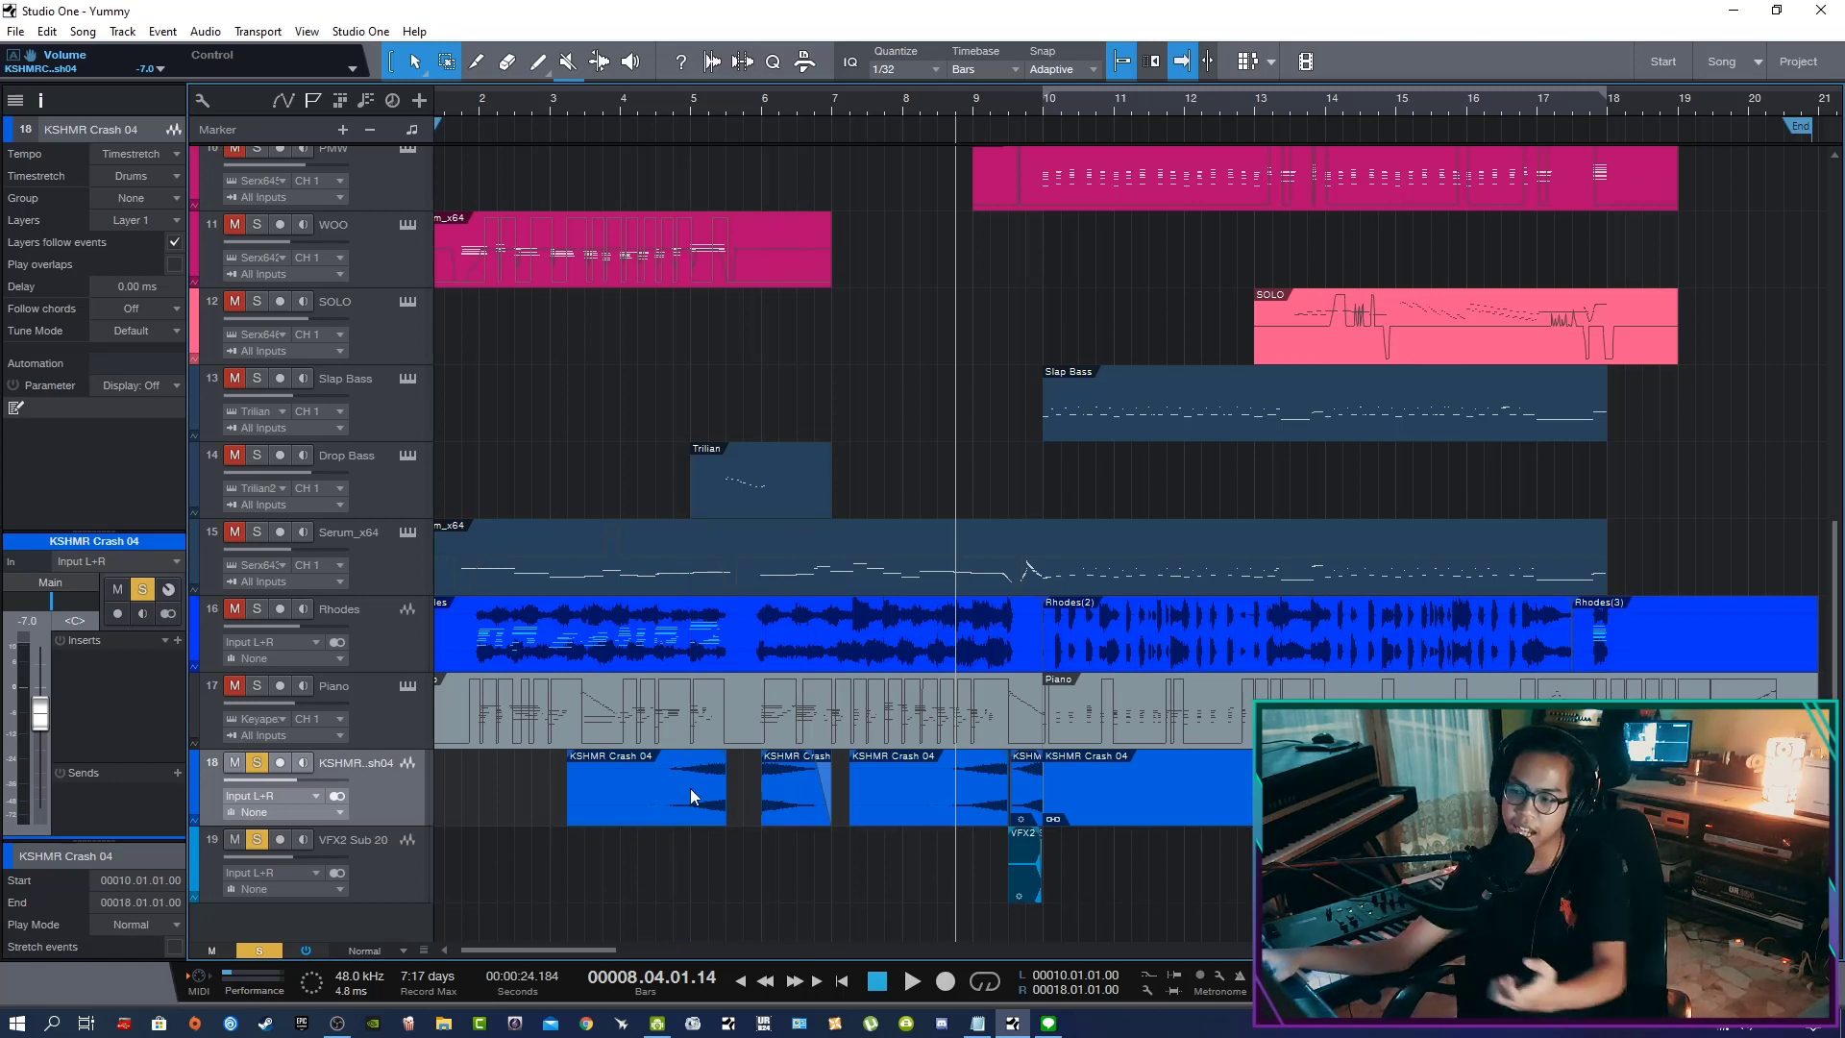
# Play the KSHMR Crash 04 and VFX2 Sub 20 tracks together in solo from bar 4, then stop playback
pyautogui.click(622, 113)
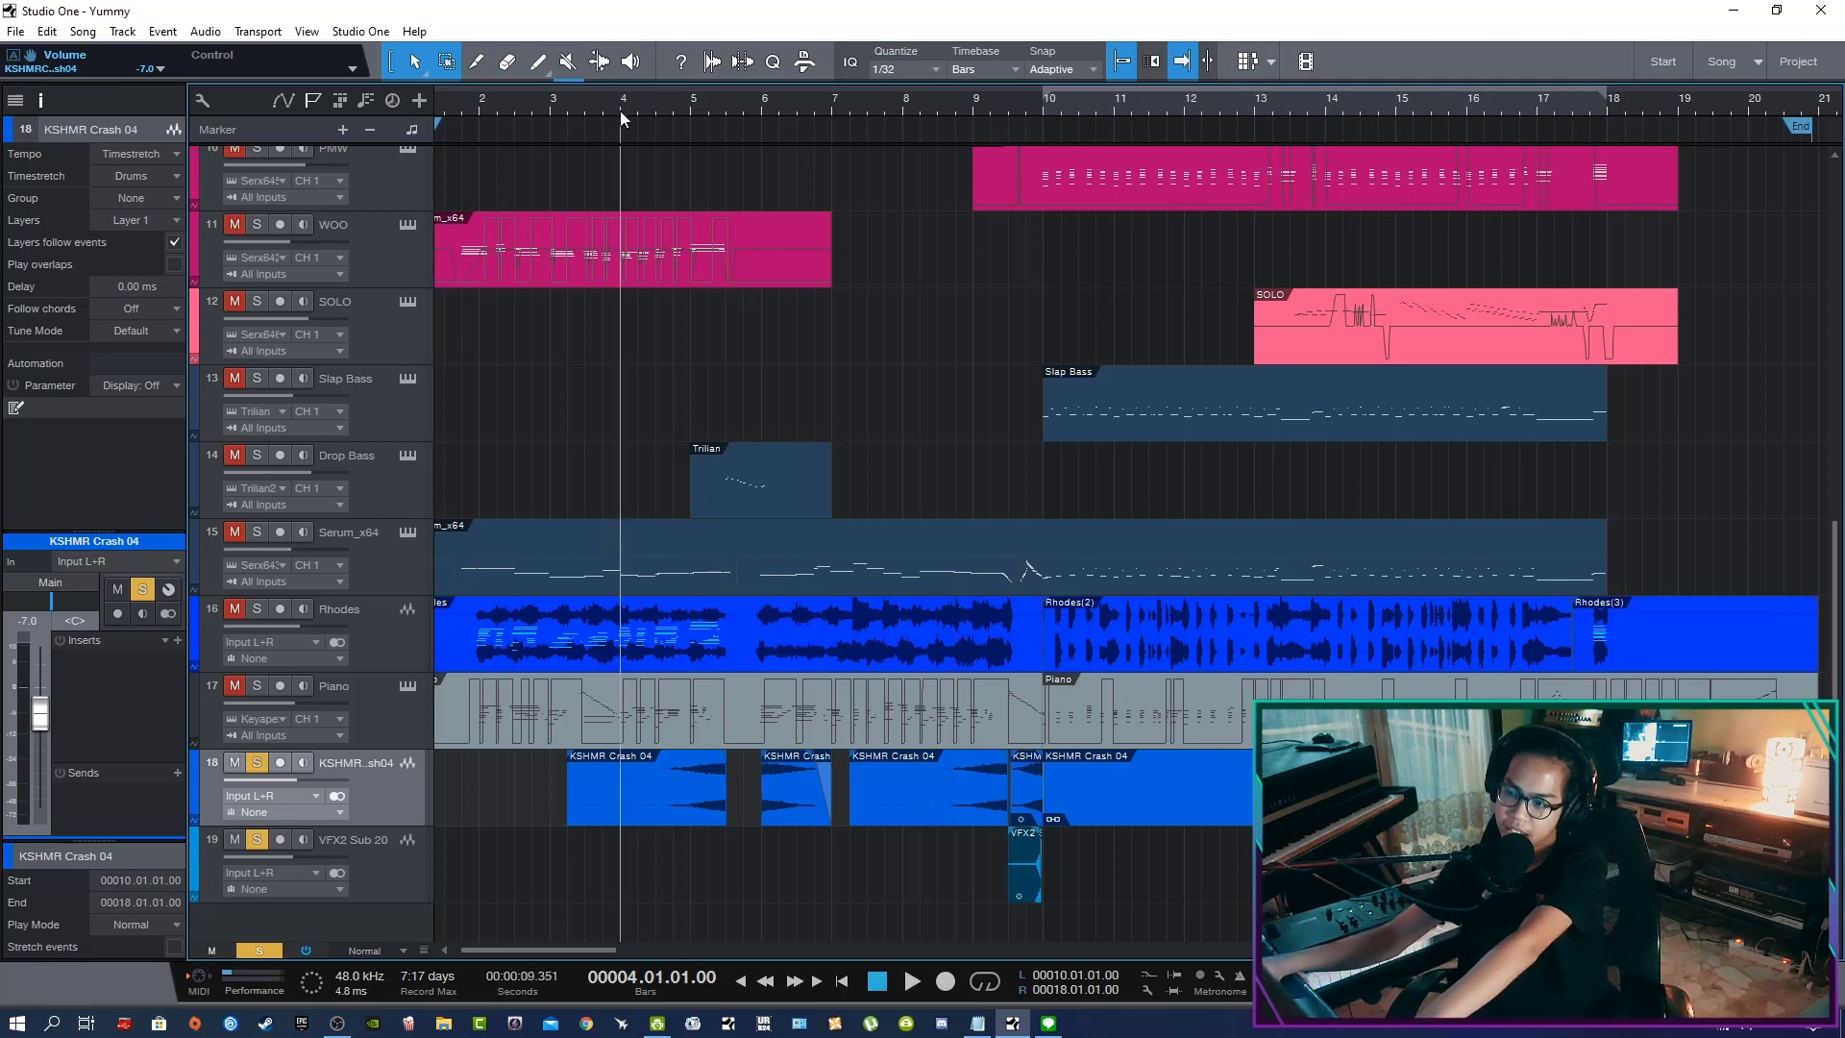
pyautogui.press('space')
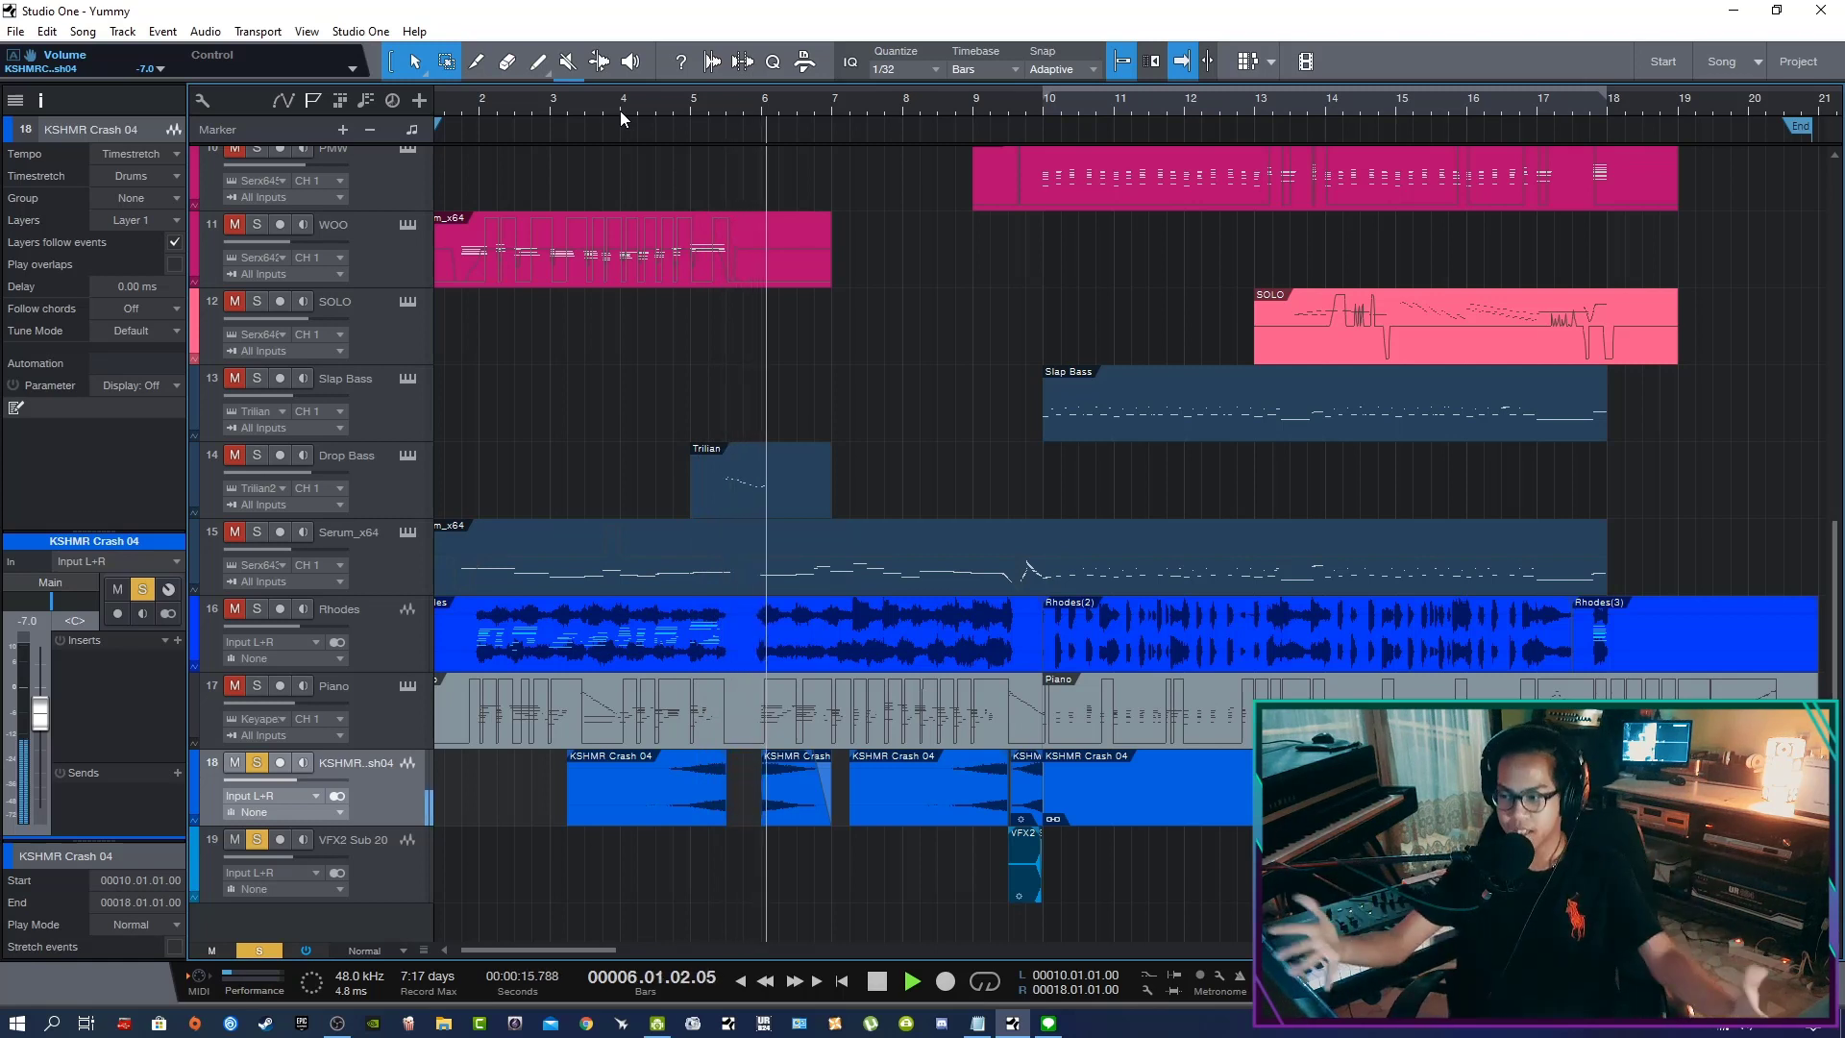
pyautogui.press('space')
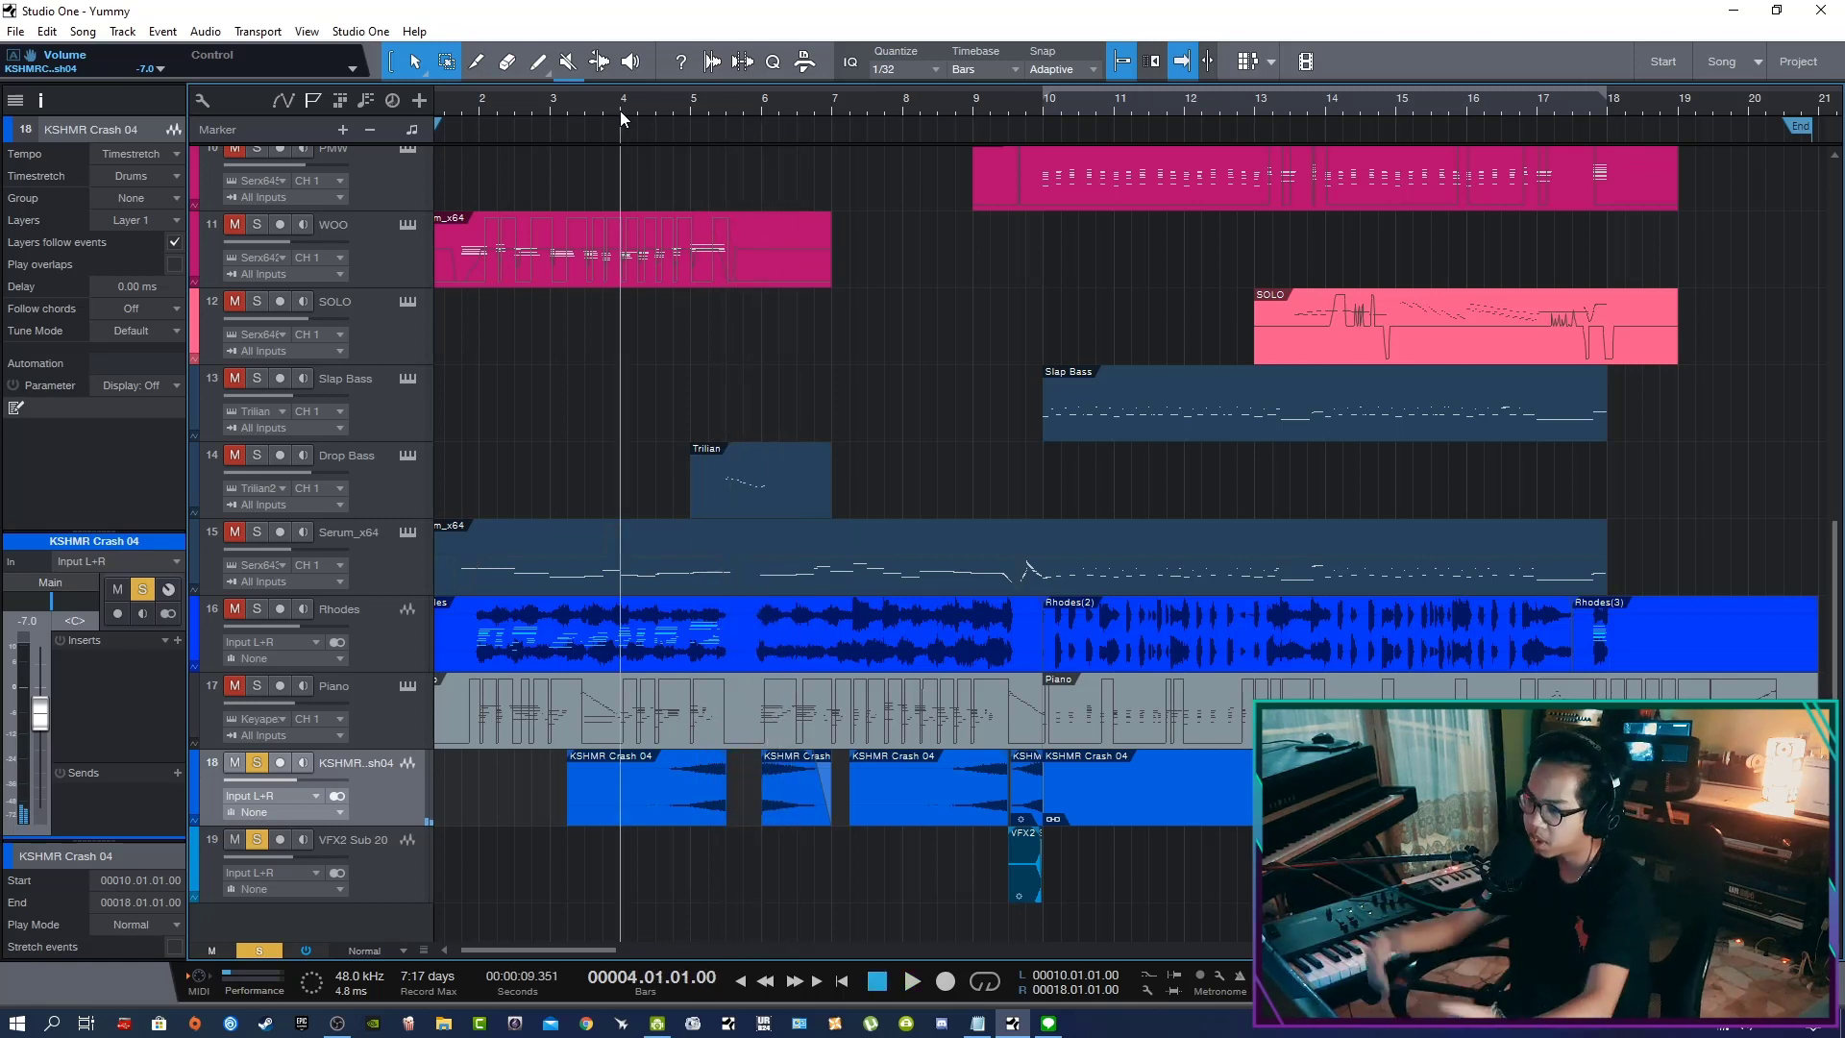
# Add the Piano track to the soloed crash and VFX2 tracks, play them from bar 9, then stop playback
pyautogui.click(904, 108)
pyautogui.click(920, 111)
pyautogui.click(938, 108)
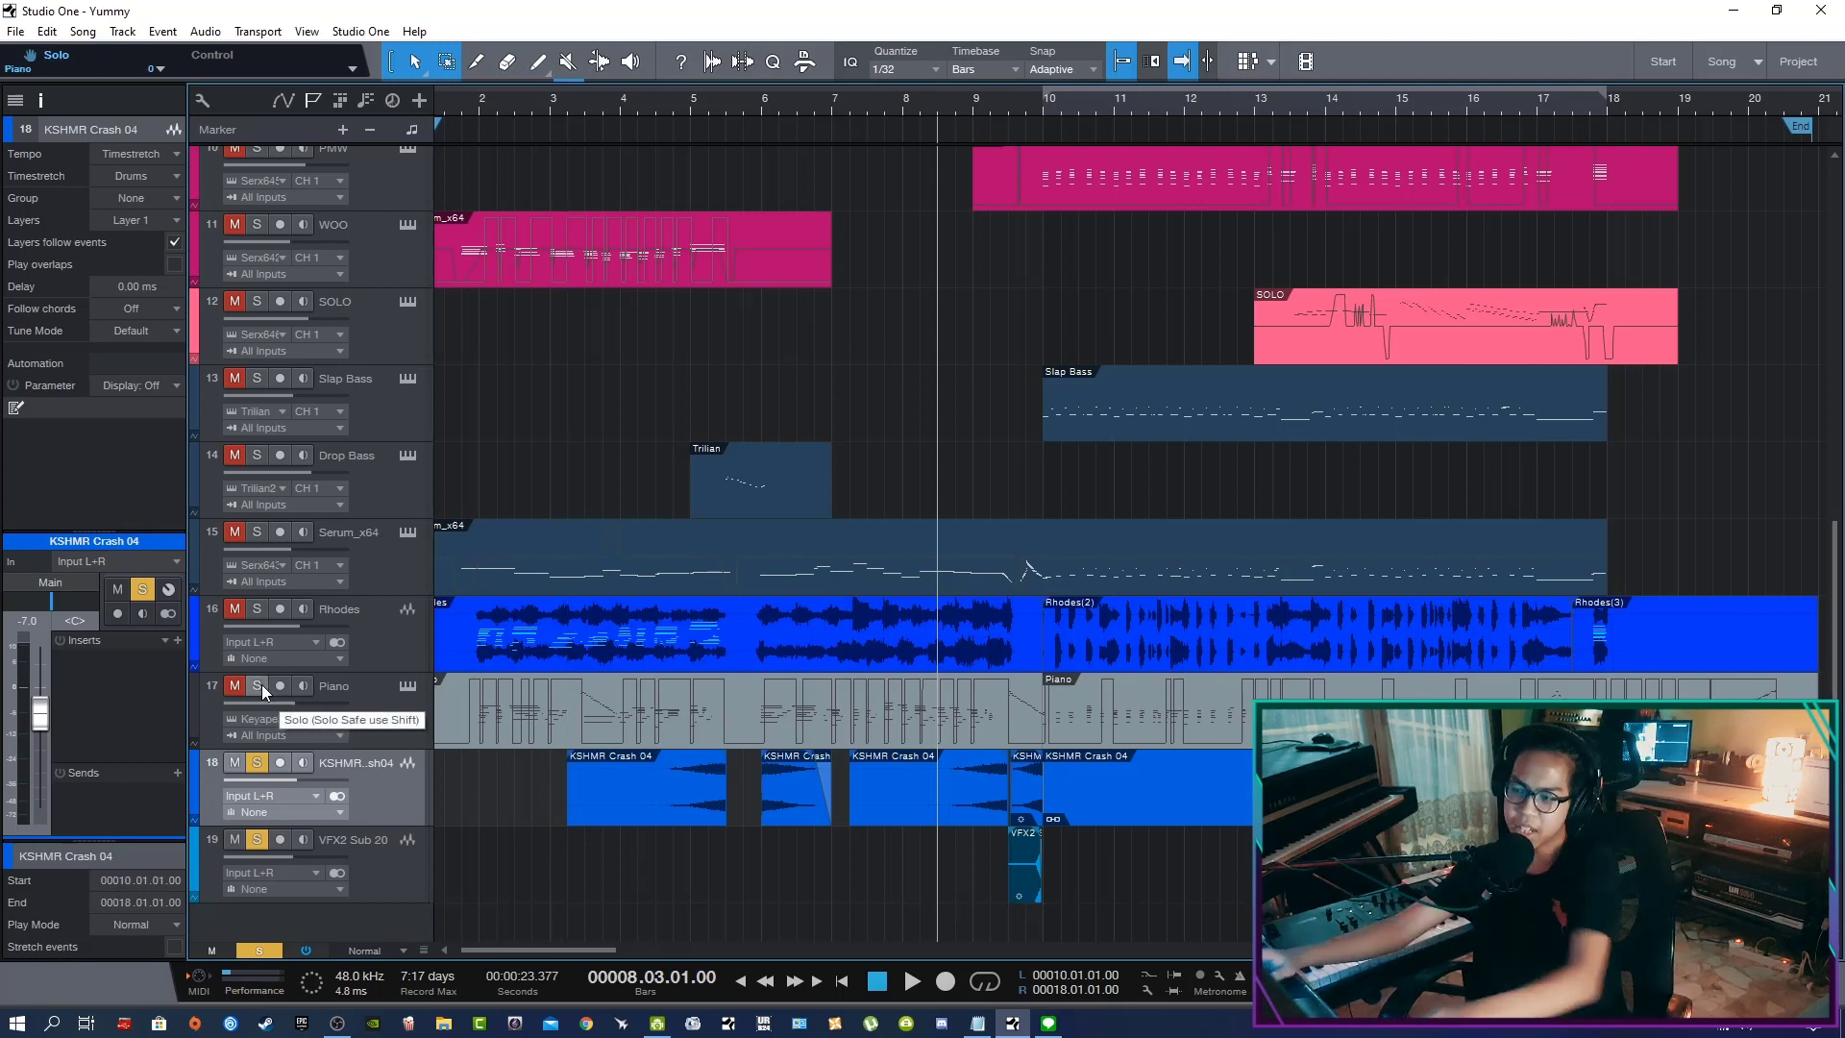
pyautogui.click(973, 114)
pyautogui.press('space')
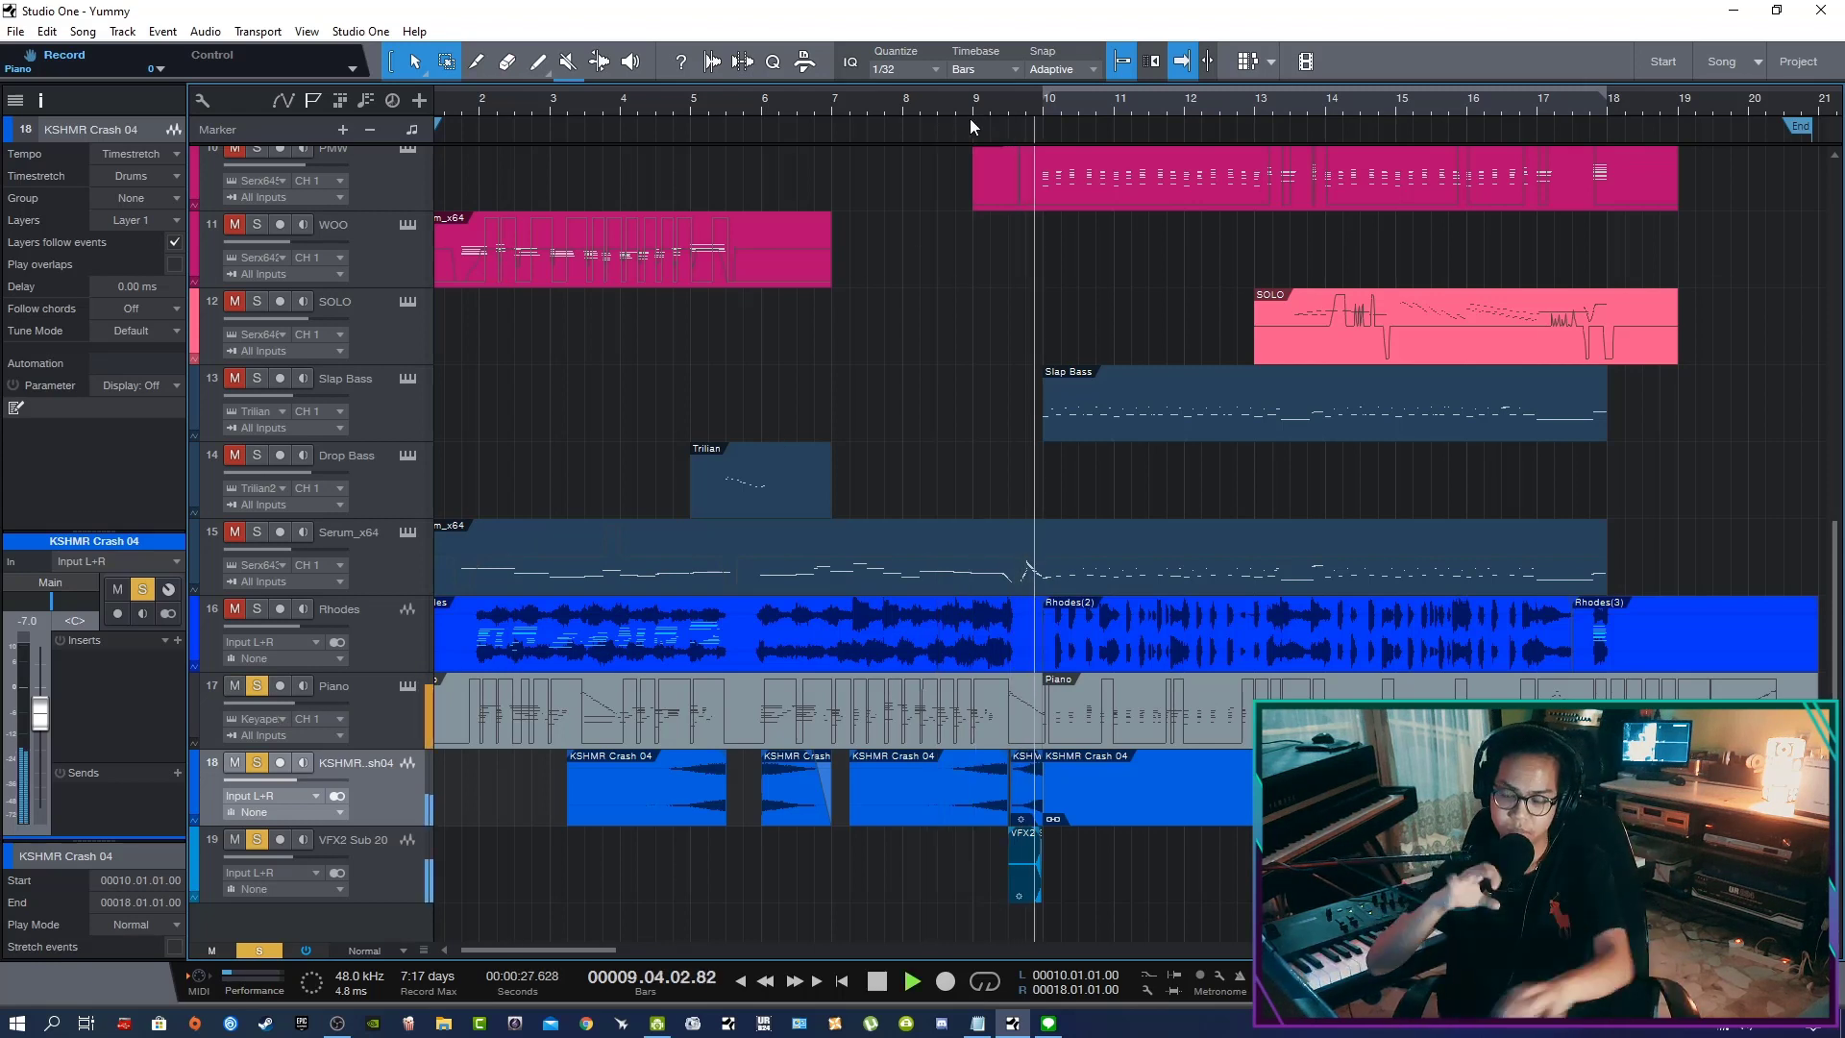
pyautogui.press('space')
# Select the first Piano clip, disarm recording on its track, and select the VFX2 Sub 20 clip
pyautogui.click(1026, 725)
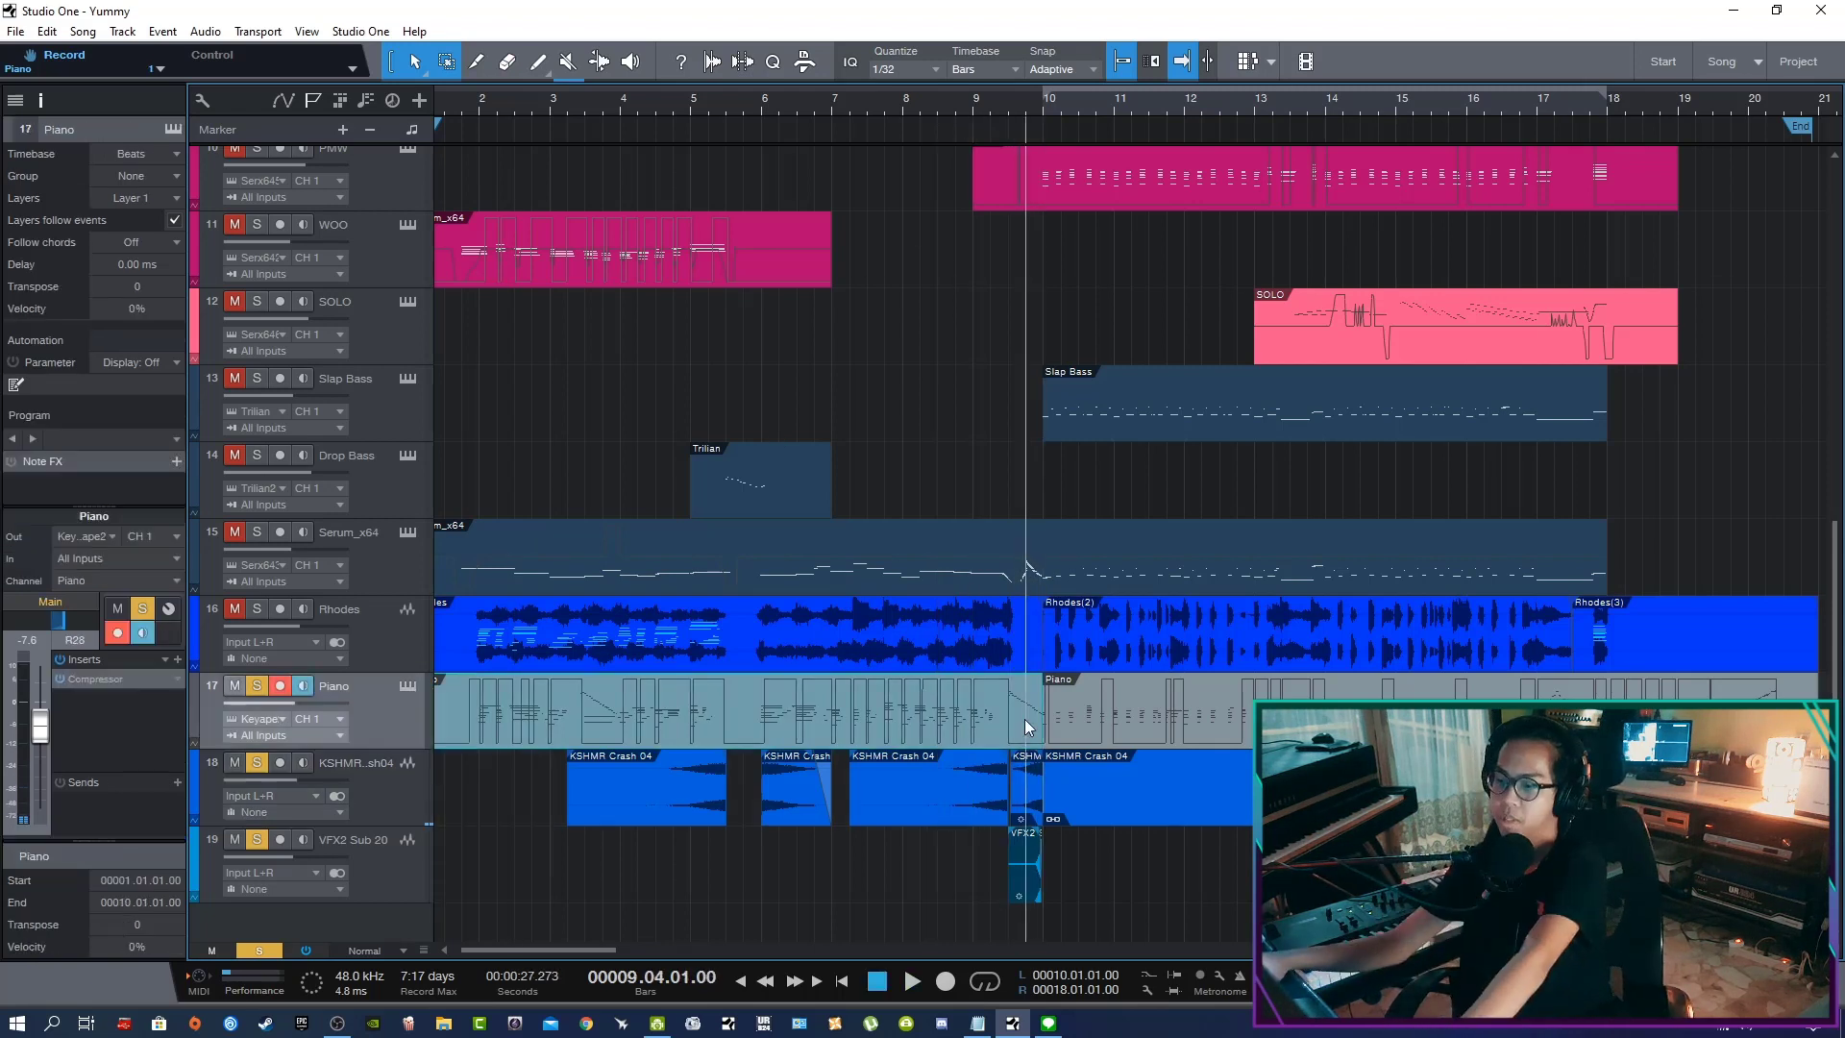
pyautogui.click(280, 685)
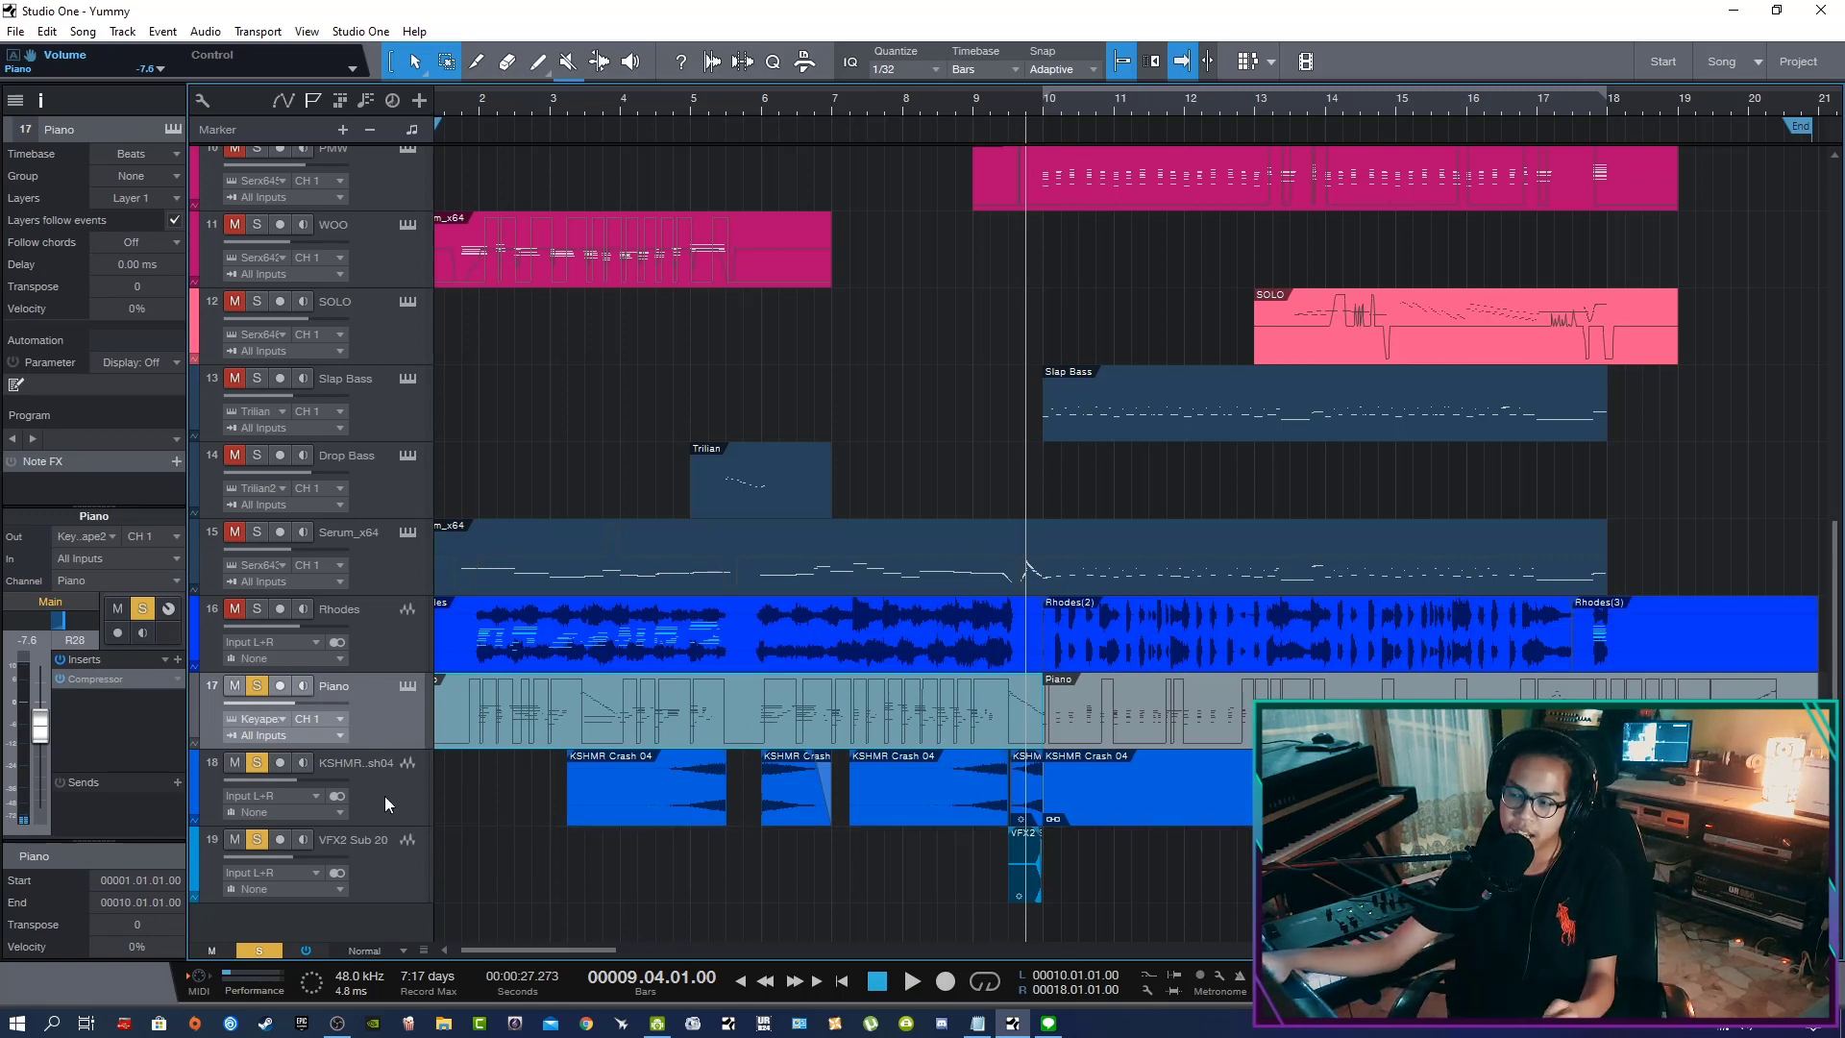
pyautogui.click(1025, 865)
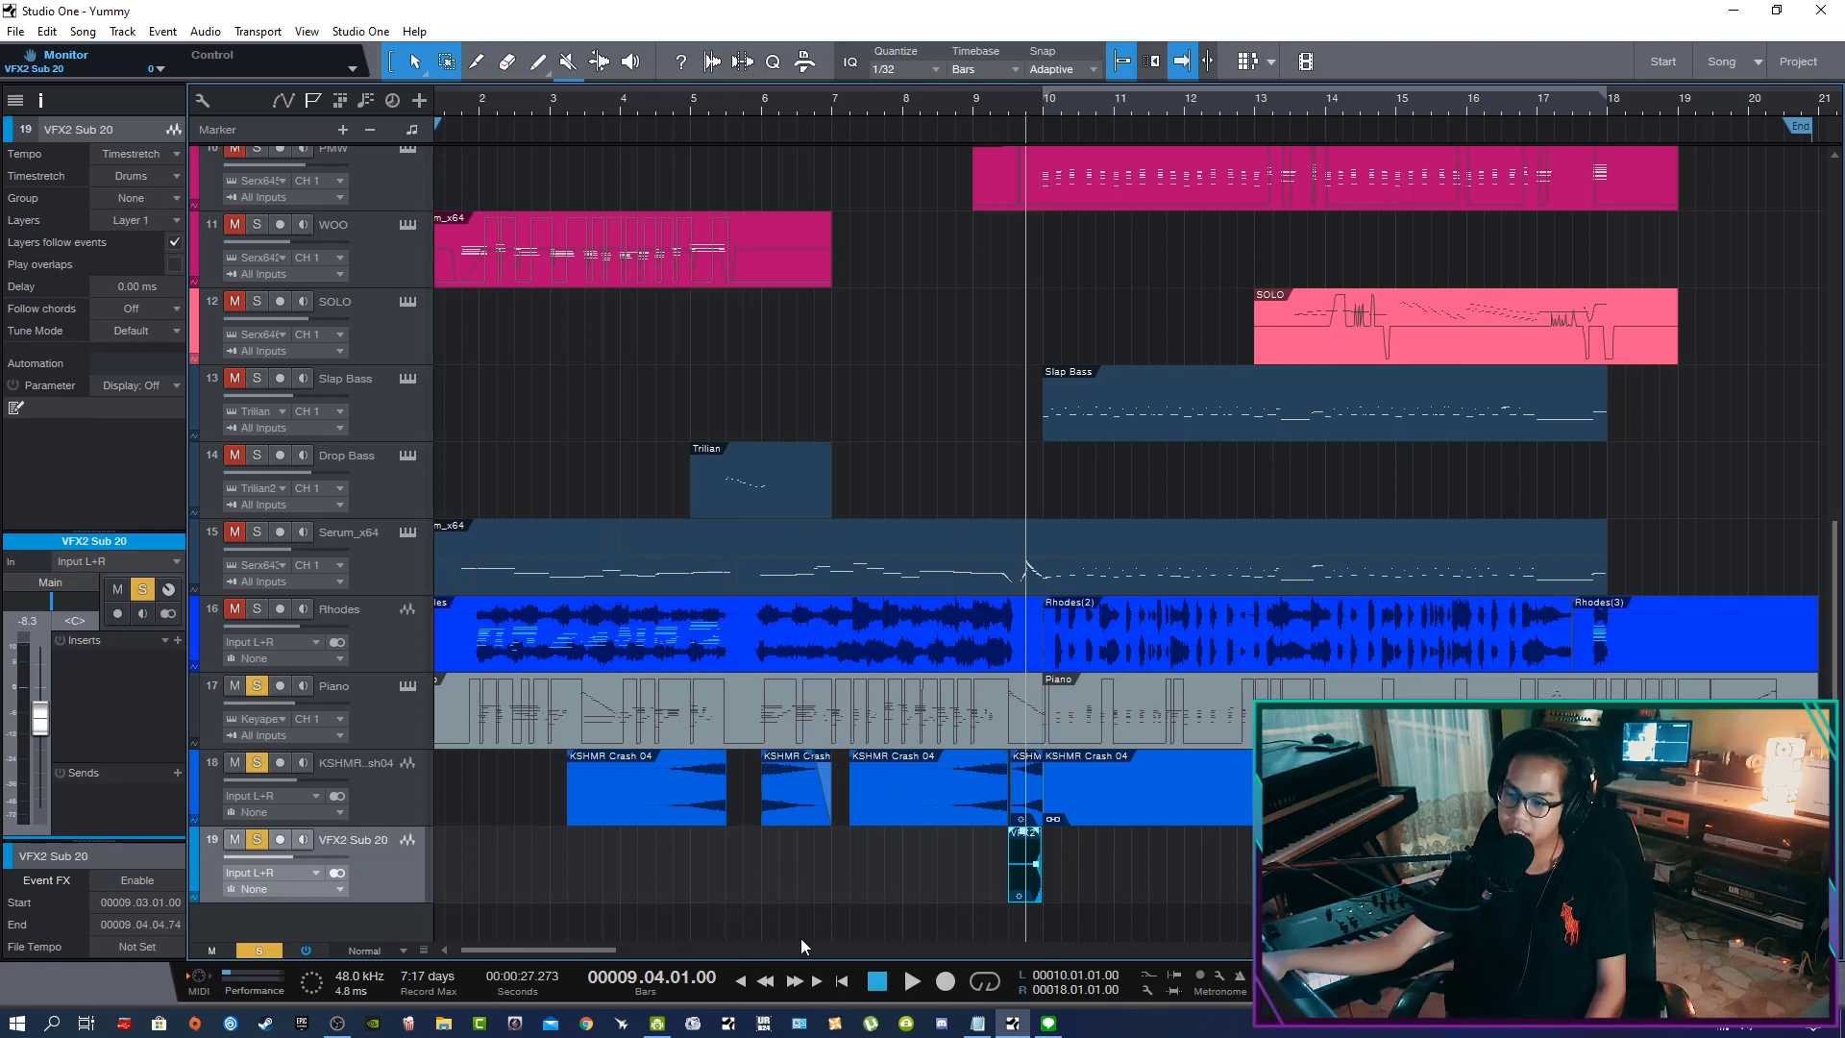
# Clear the solo on all tracks and return the playhead to the start of the song
pyautogui.hscroll(-1, 522, 938)
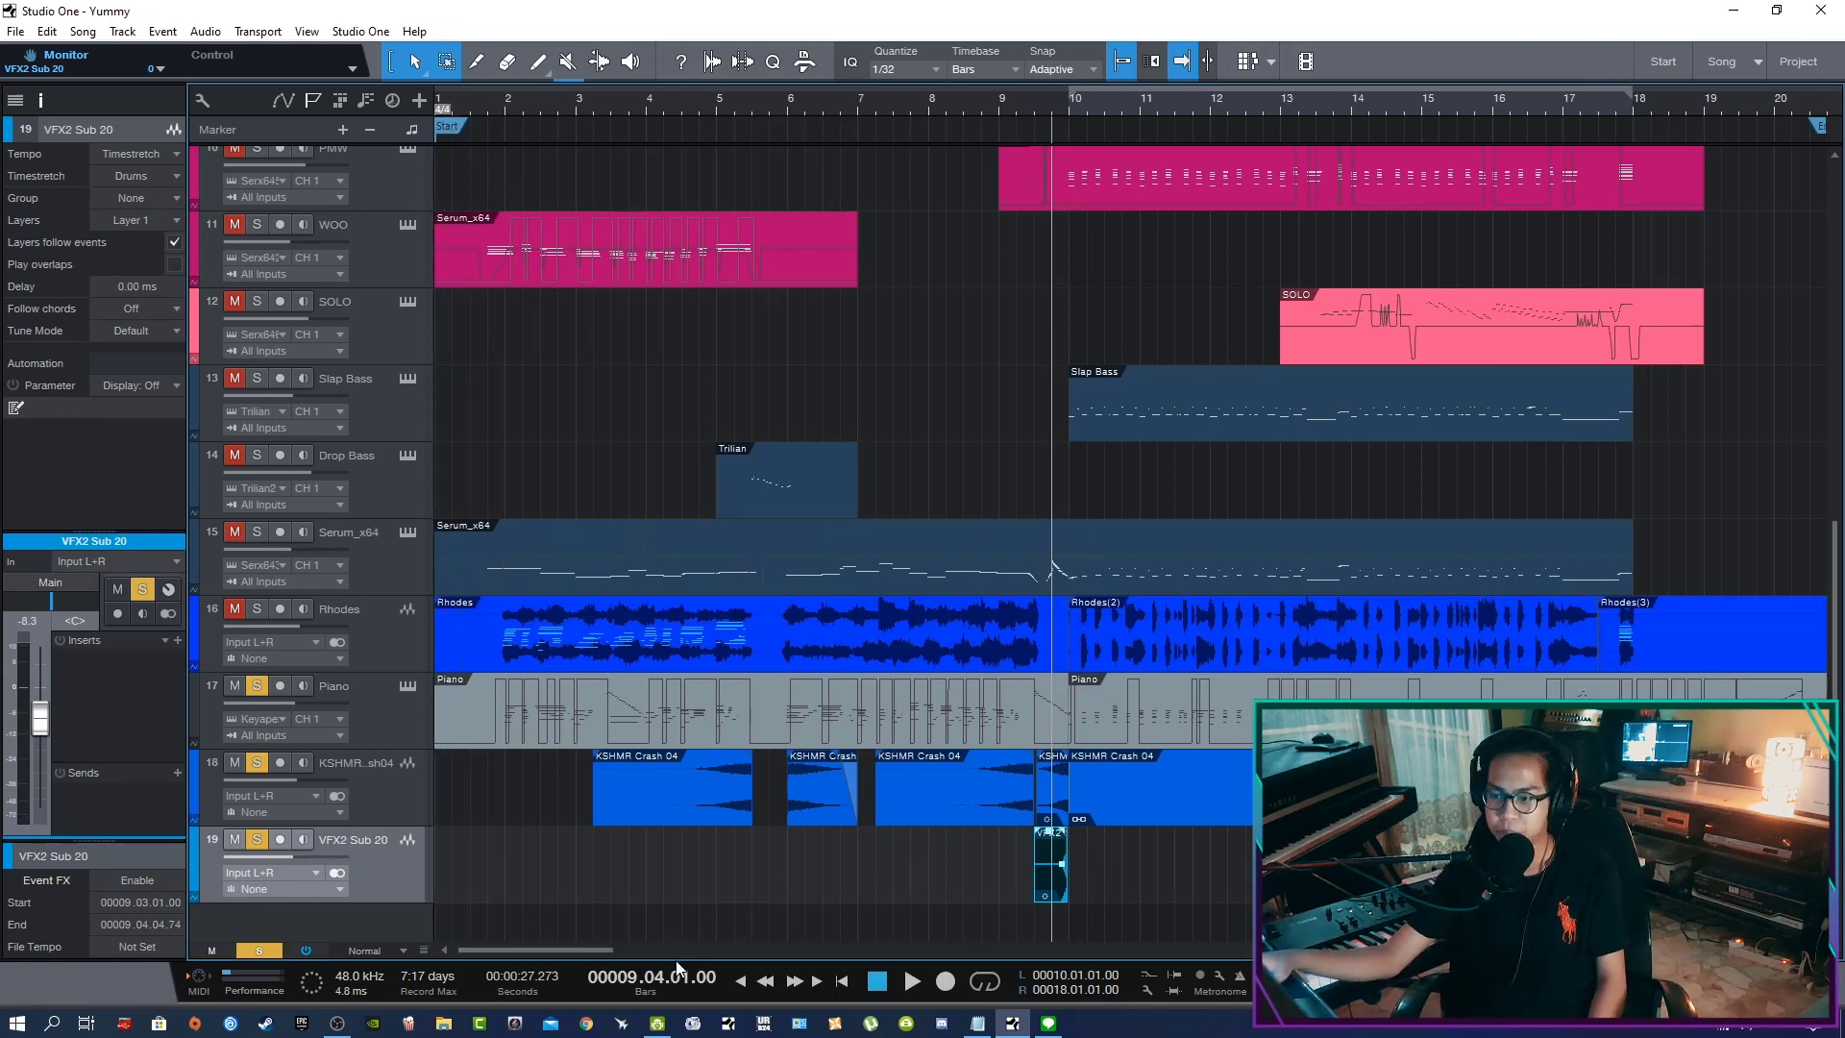
pyautogui.click(265, 948)
pyautogui.press('w')
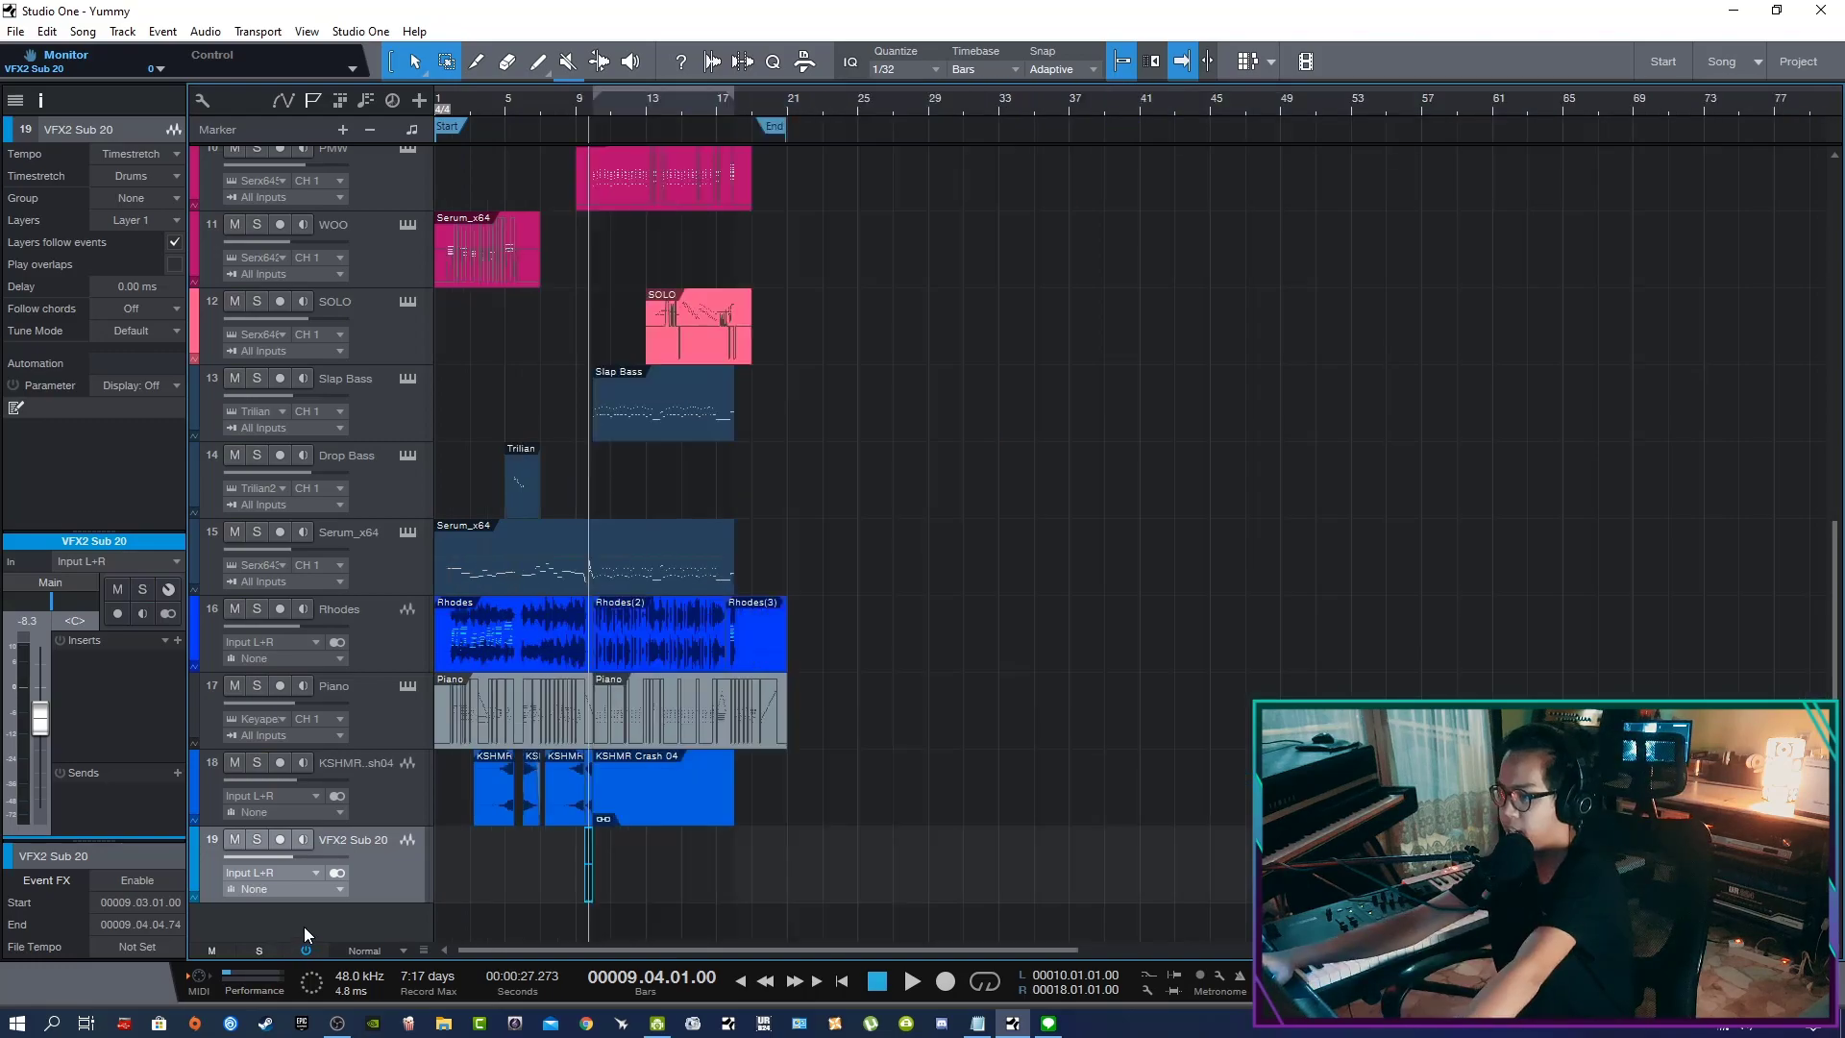
pyautogui.press('Home')
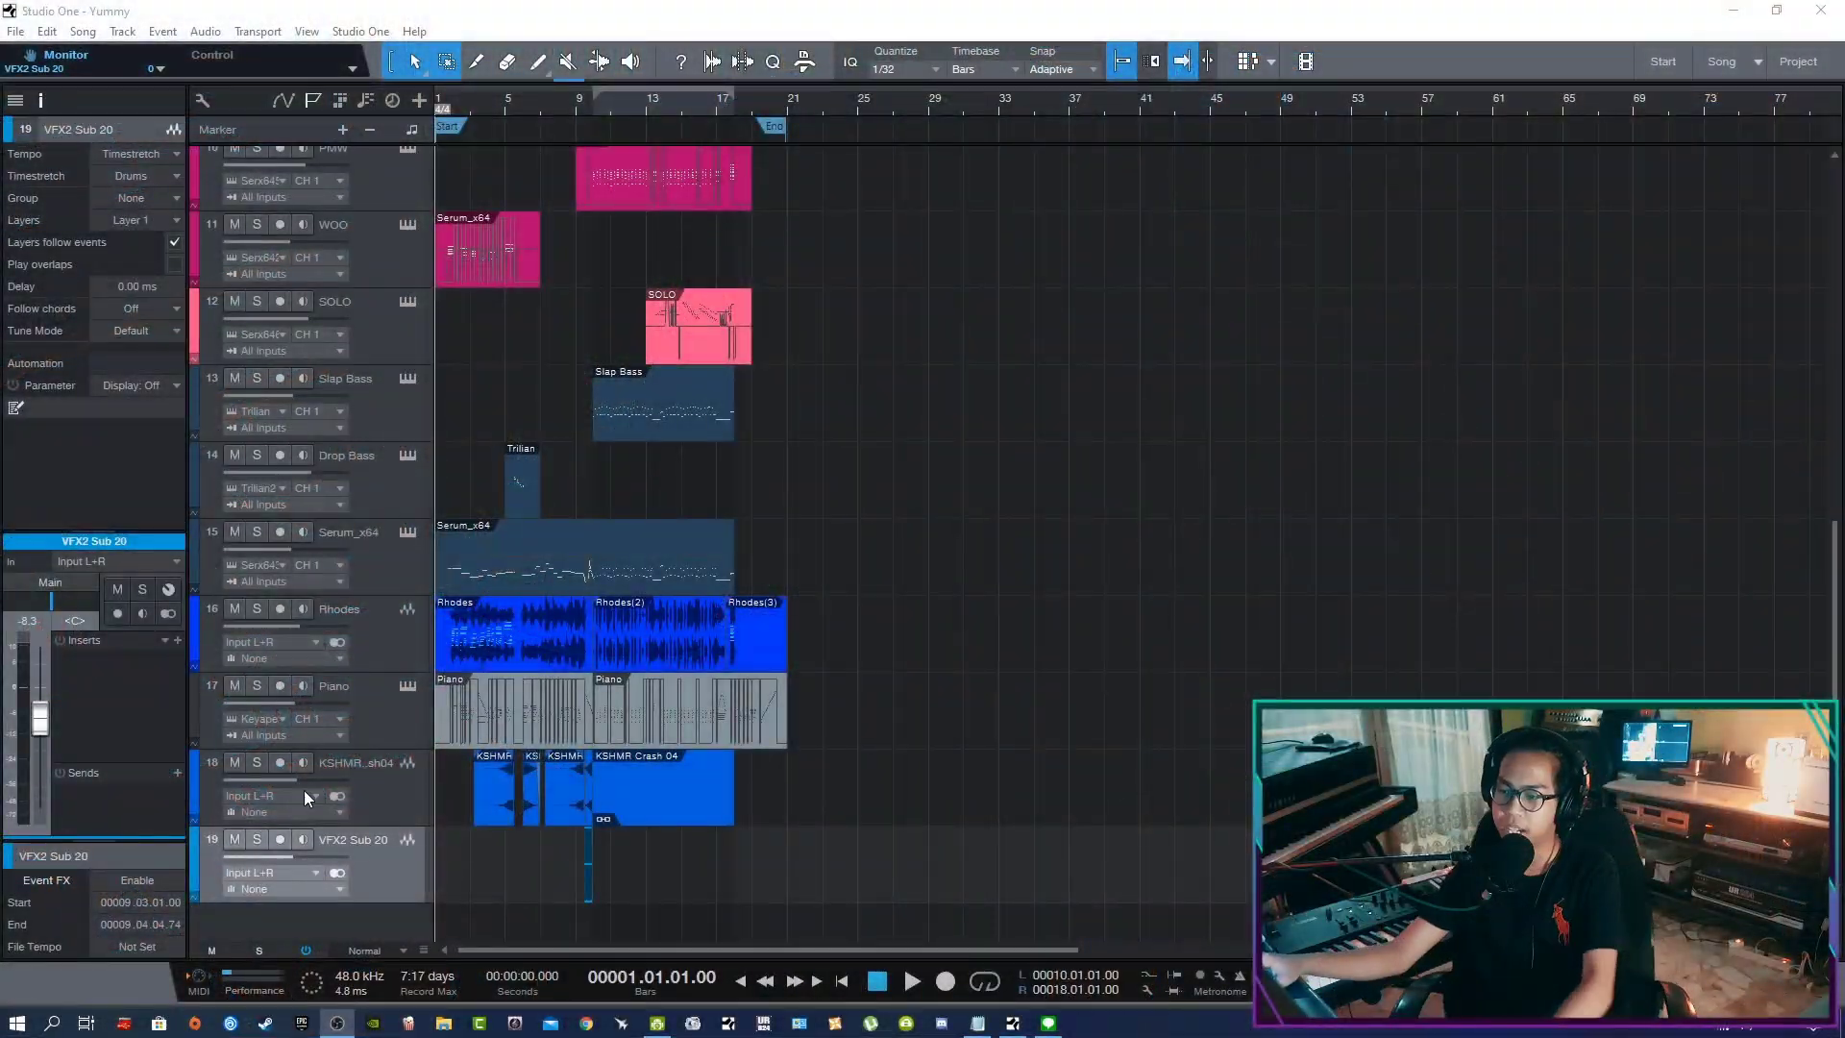
# Select the Acoustic Drums track, play the full arrangement from bar 1, and stop playback
pyautogui.scroll(10, 379, 654)
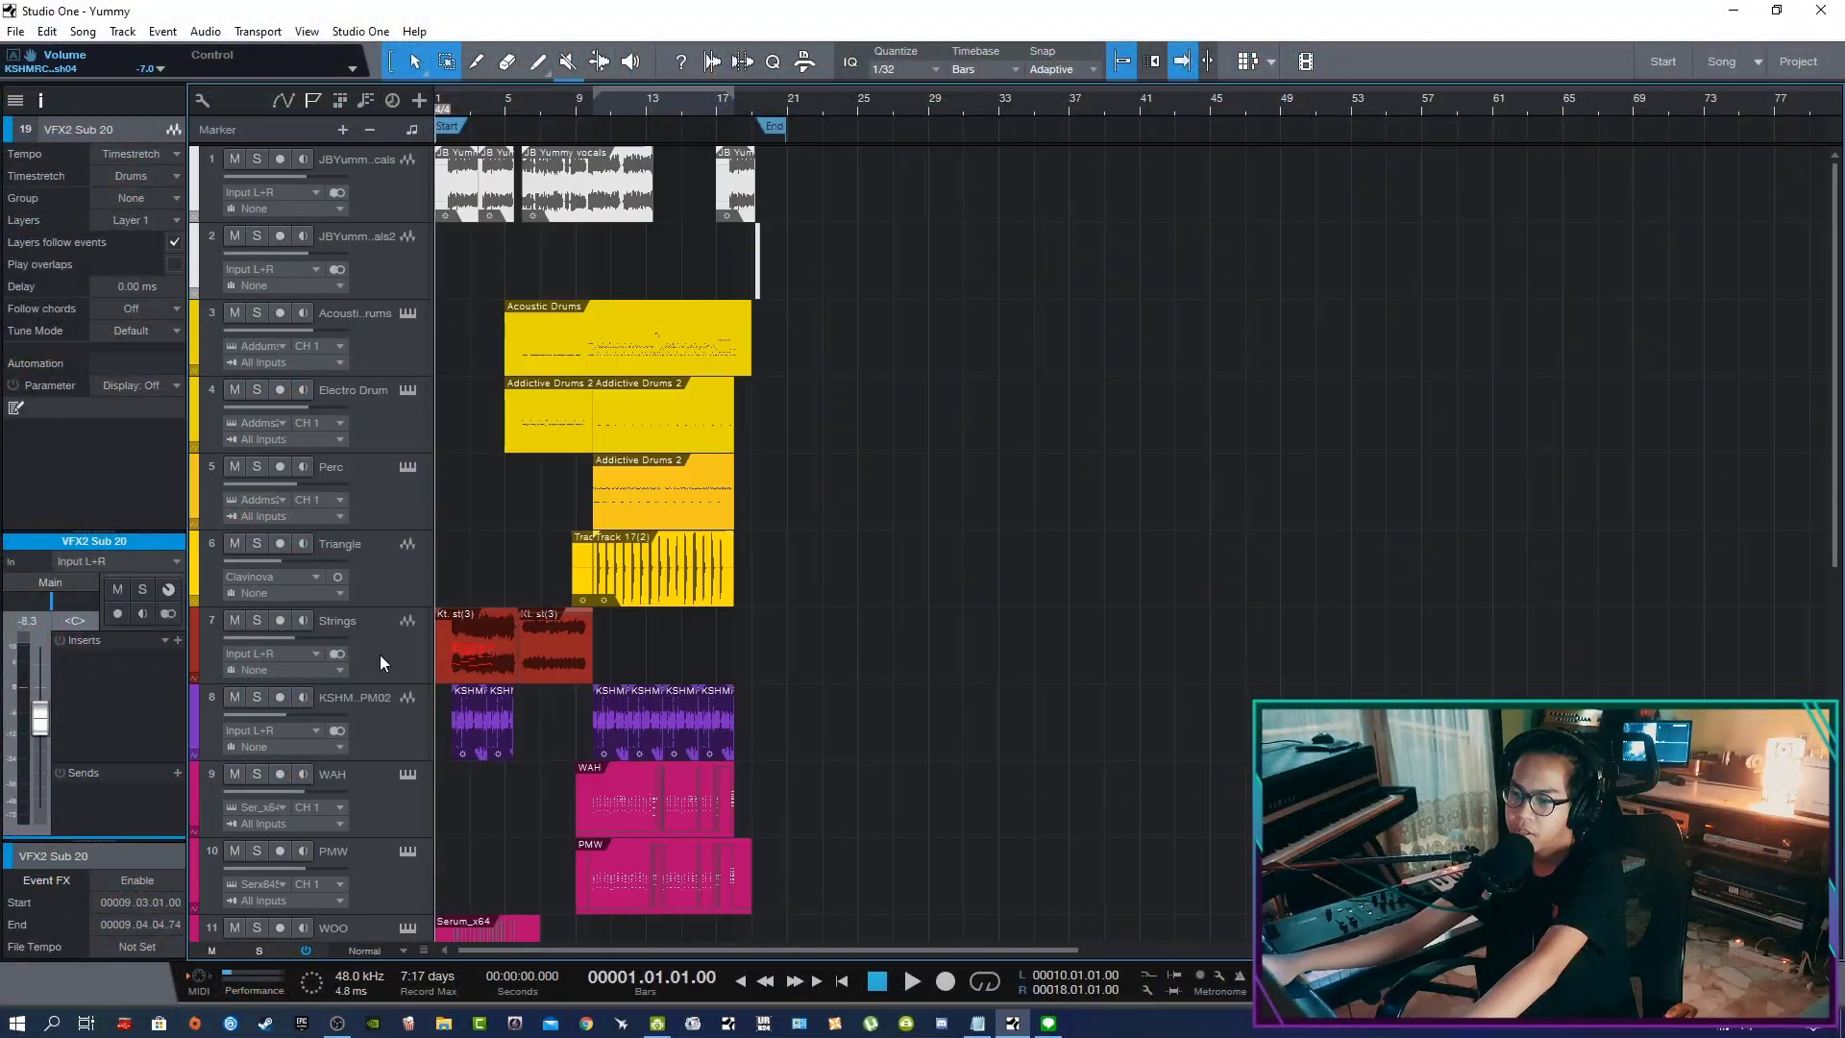
pyautogui.click(388, 350)
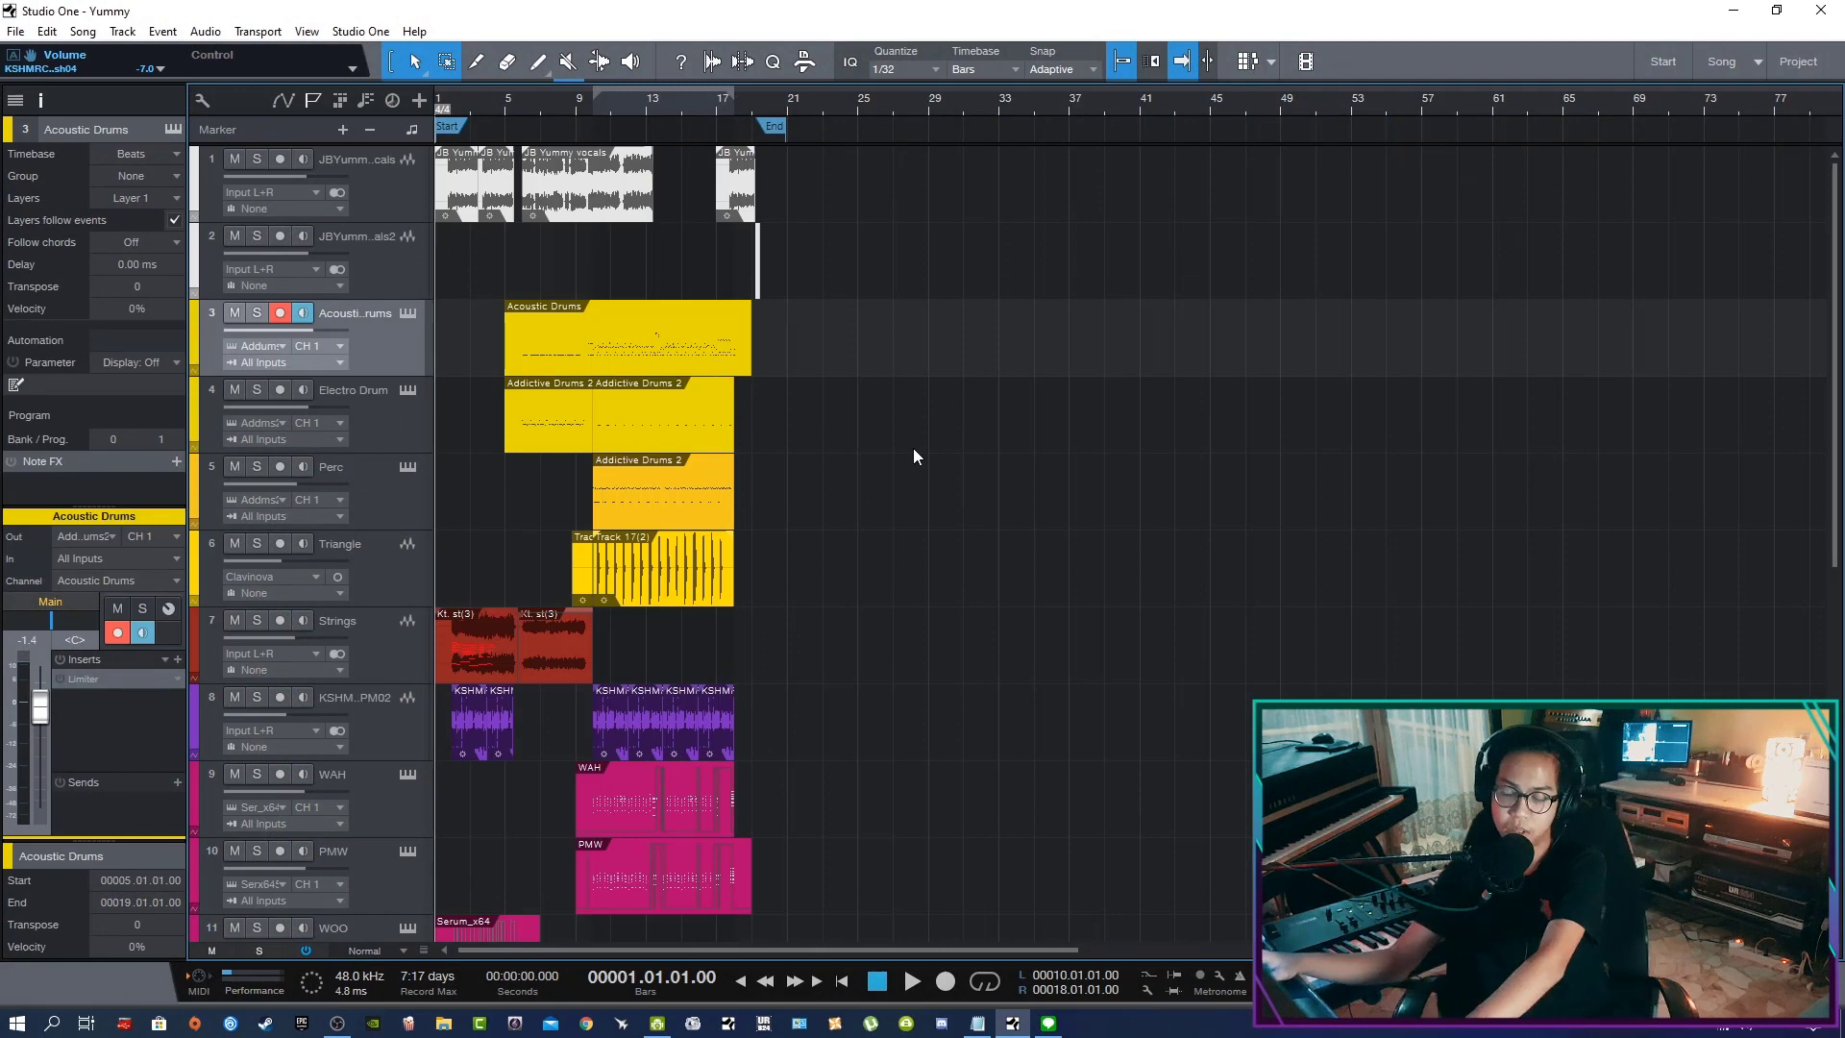
pyautogui.press('space')
pyautogui.scroll(-10, 816, 463)
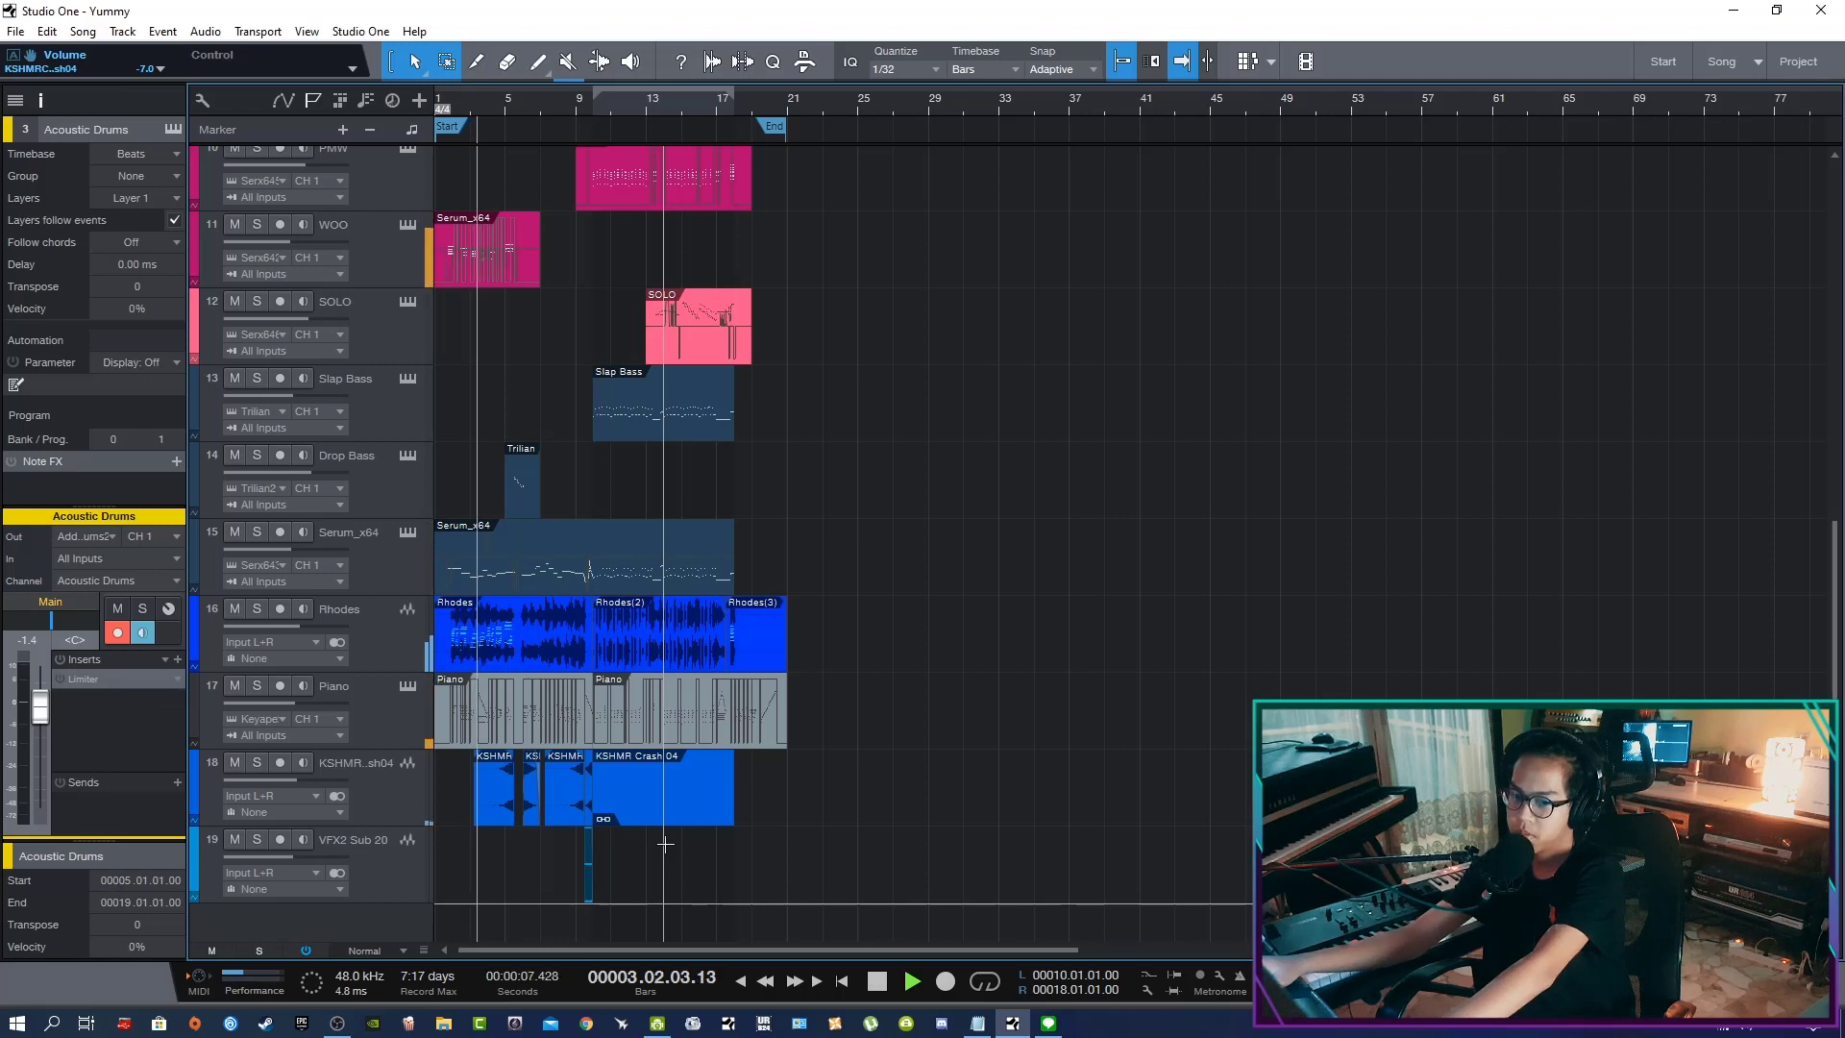
pyautogui.press('space')
# Select the Piano track and play the full arrangement from bar 1 twice, stopping after each pass
pyautogui.click(370, 711)
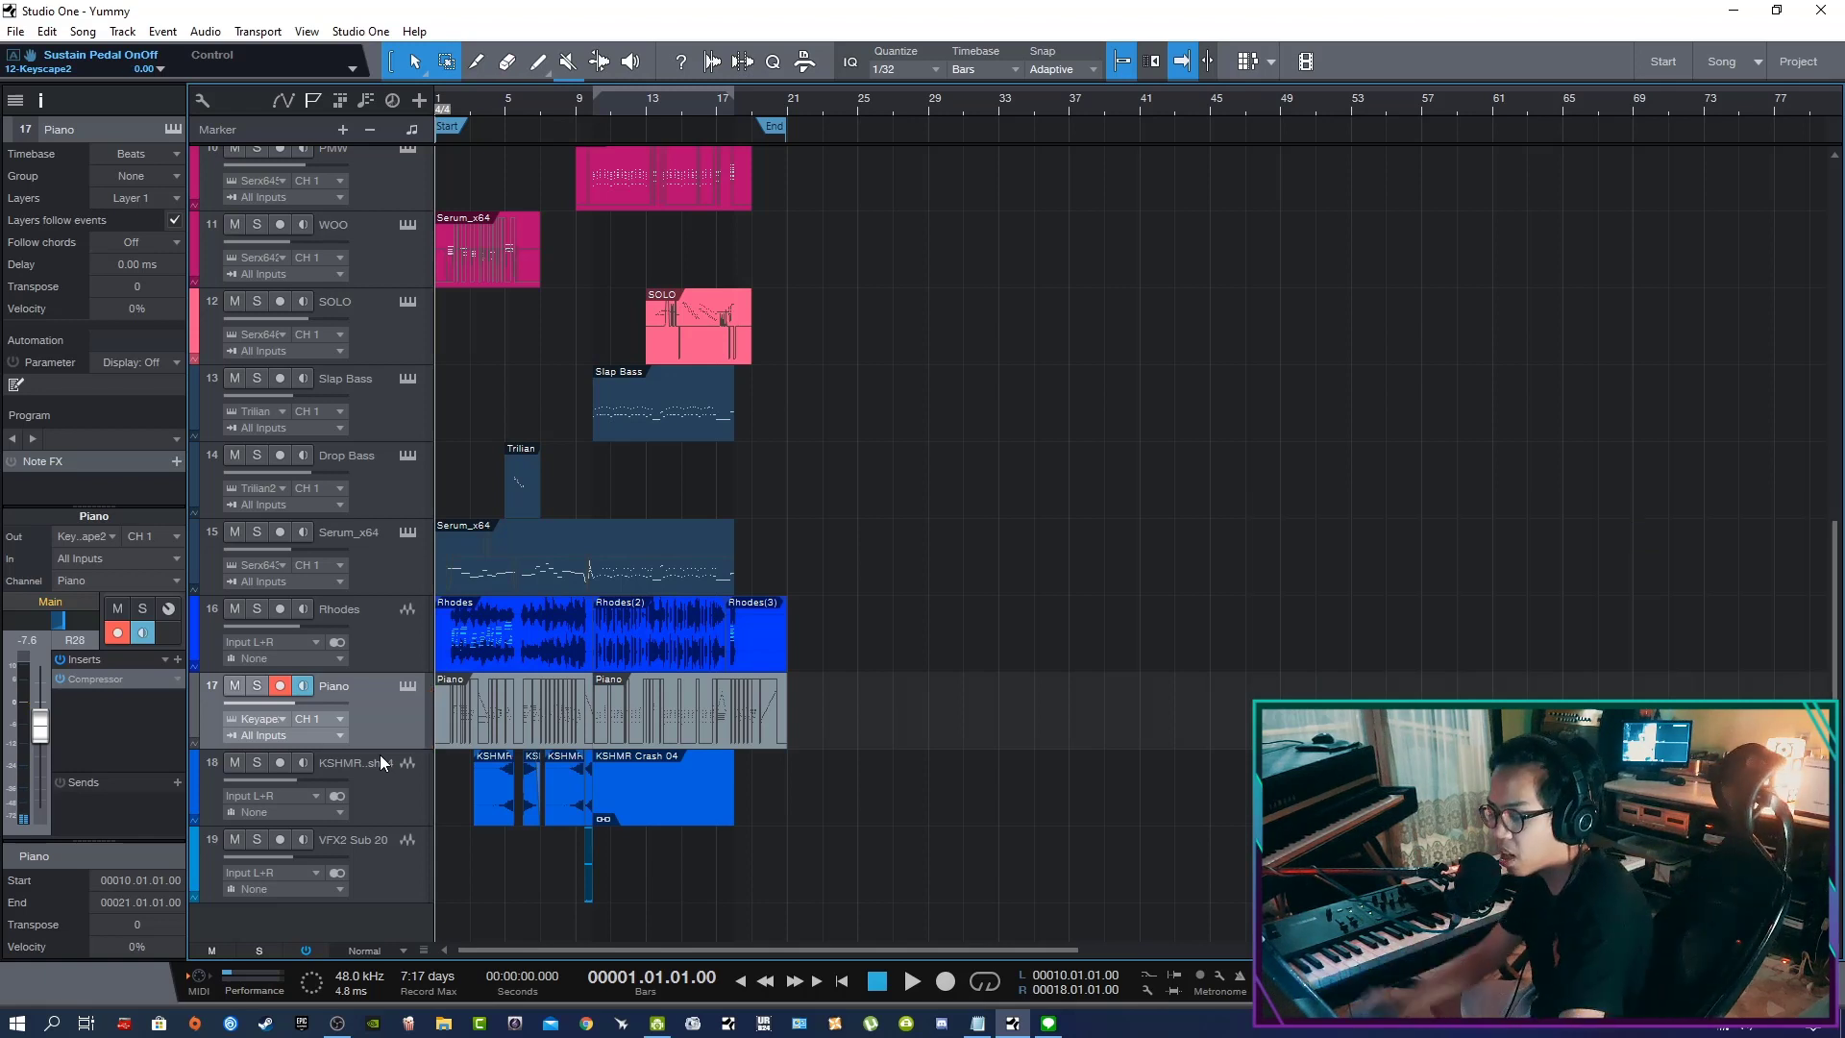
pyautogui.press('space')
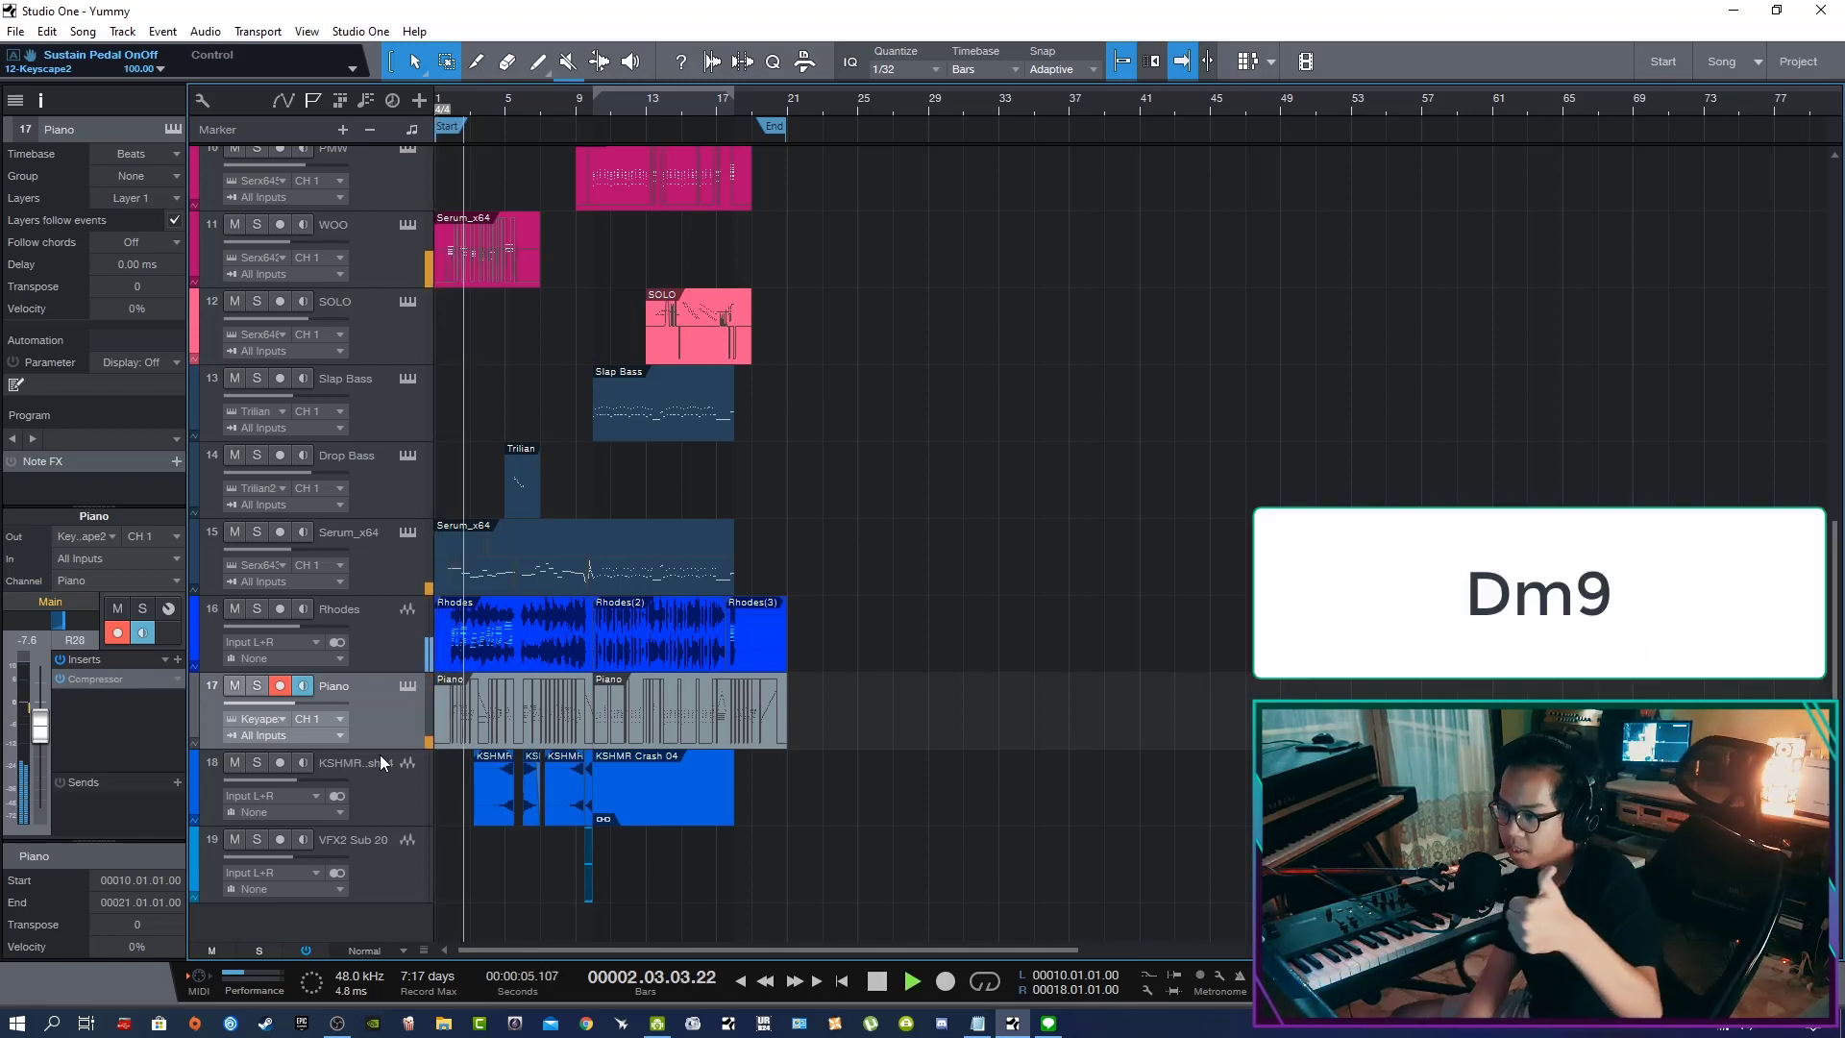
pyautogui.press('space')
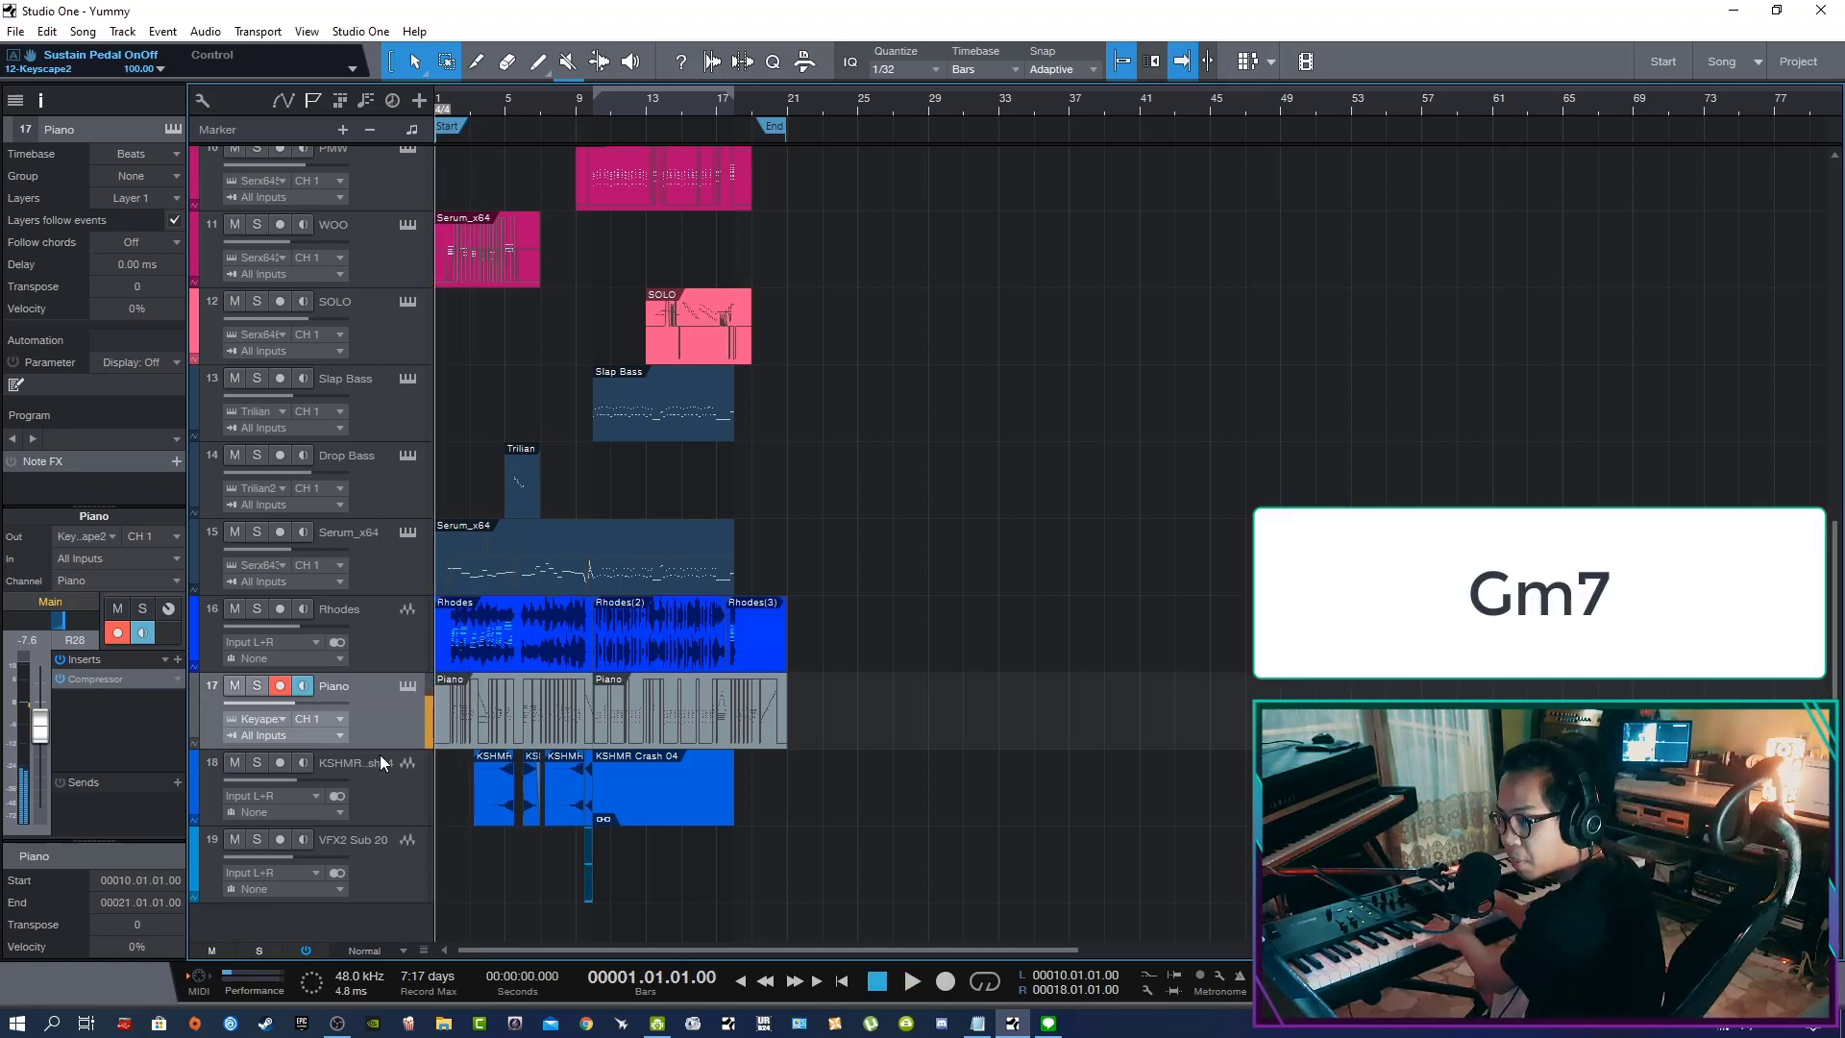
pyautogui.press('space')
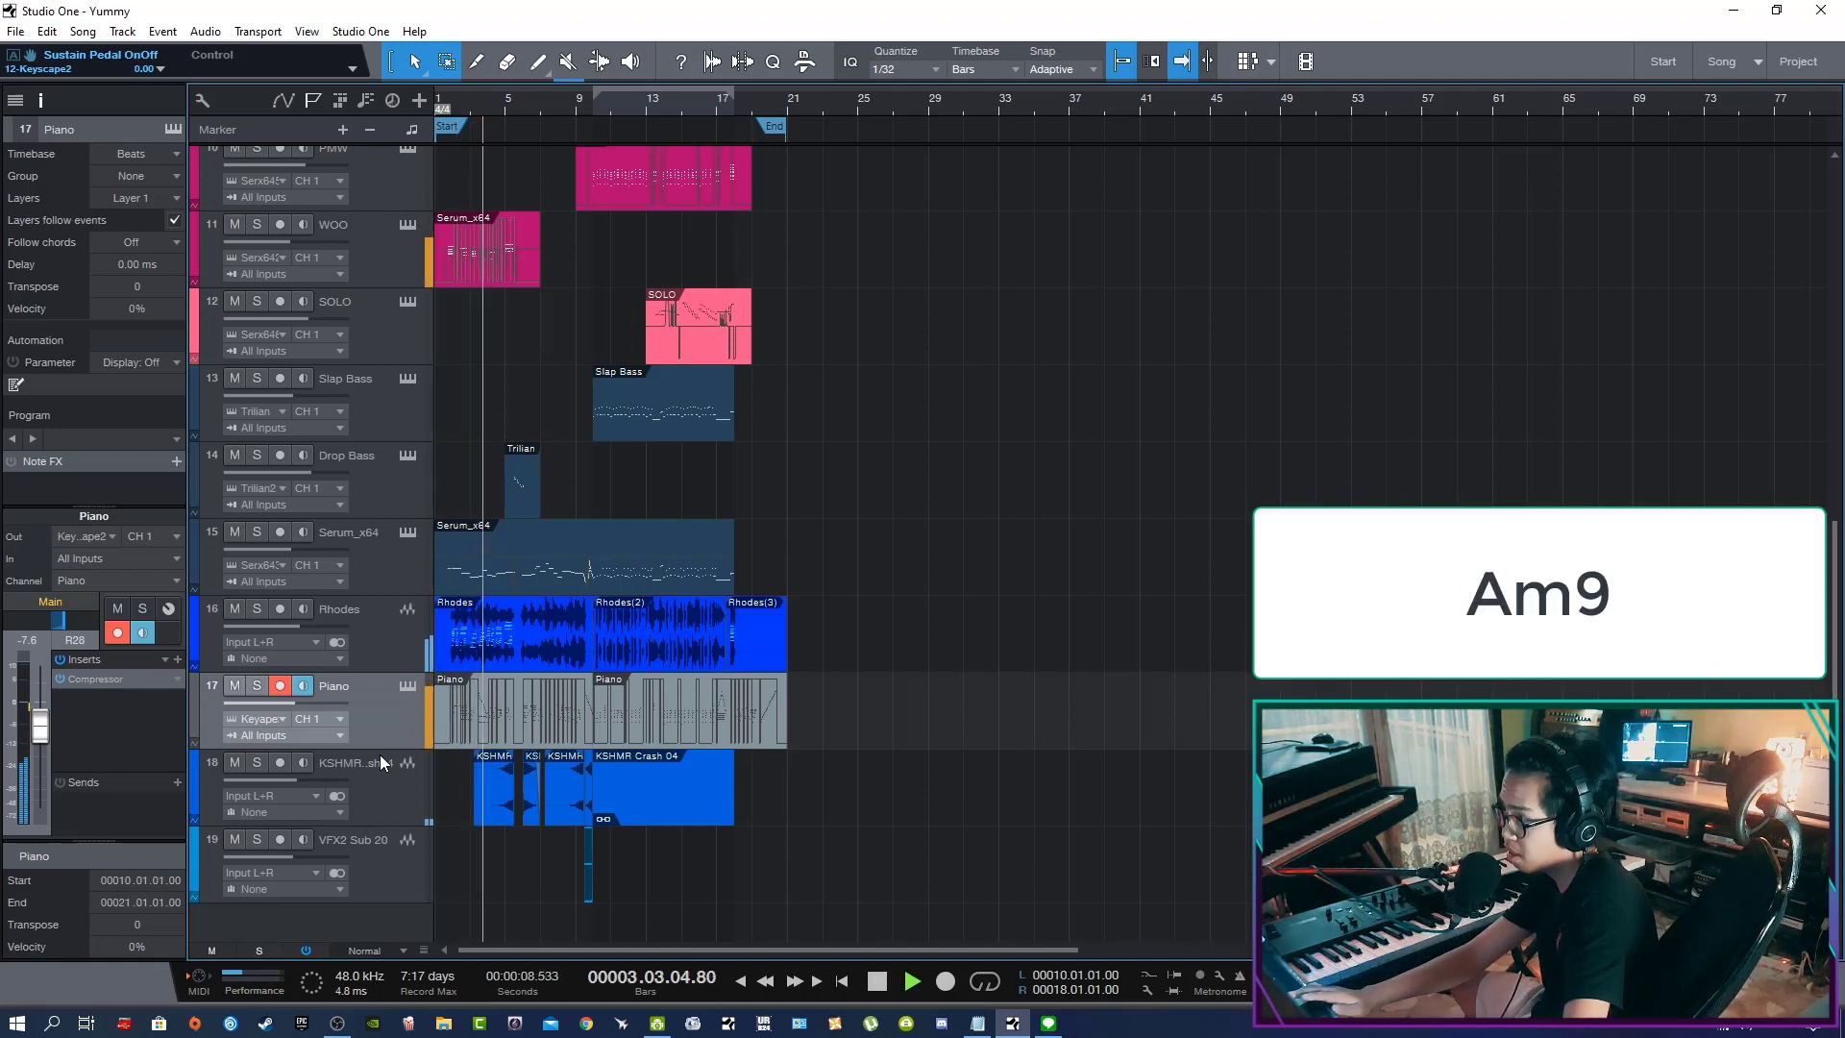
pyautogui.press('space')
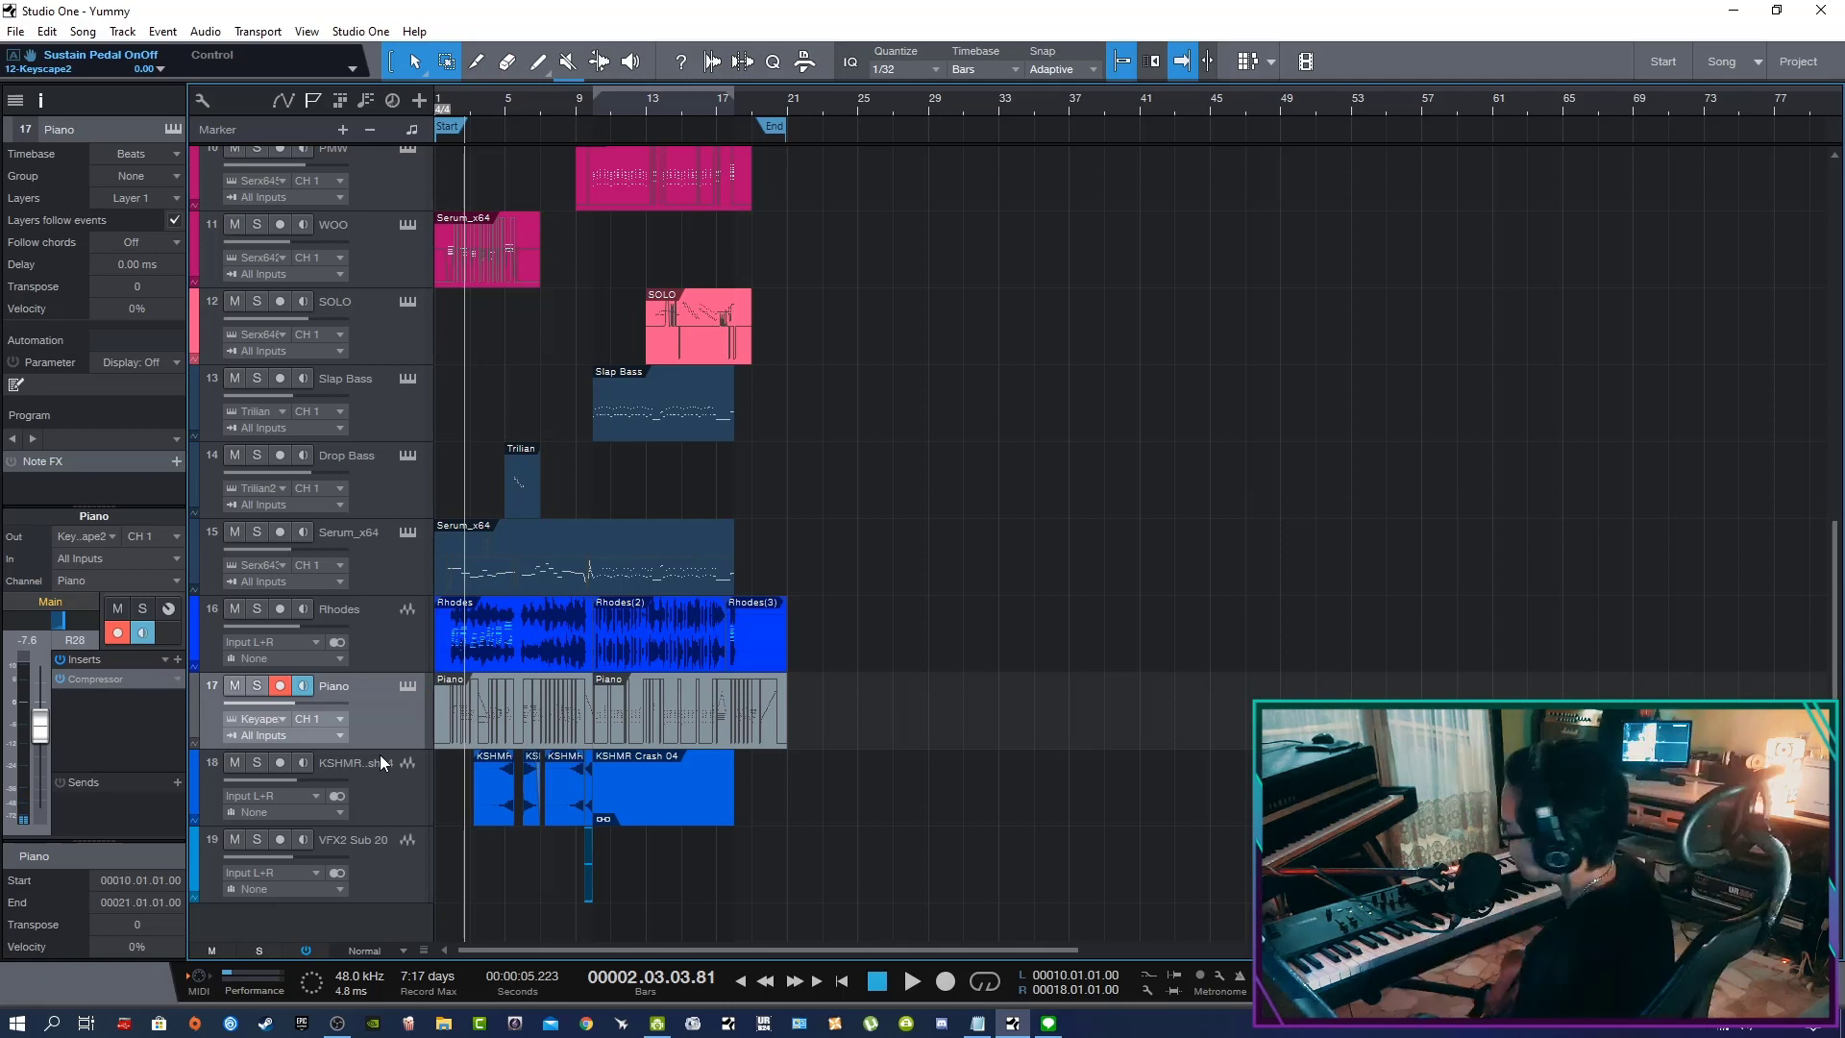
# Play the full arrangement in passes from bar 5, bar 5 beat 3 and bar 6 beat 2, stopping after each pass
pyautogui.click(510, 110)
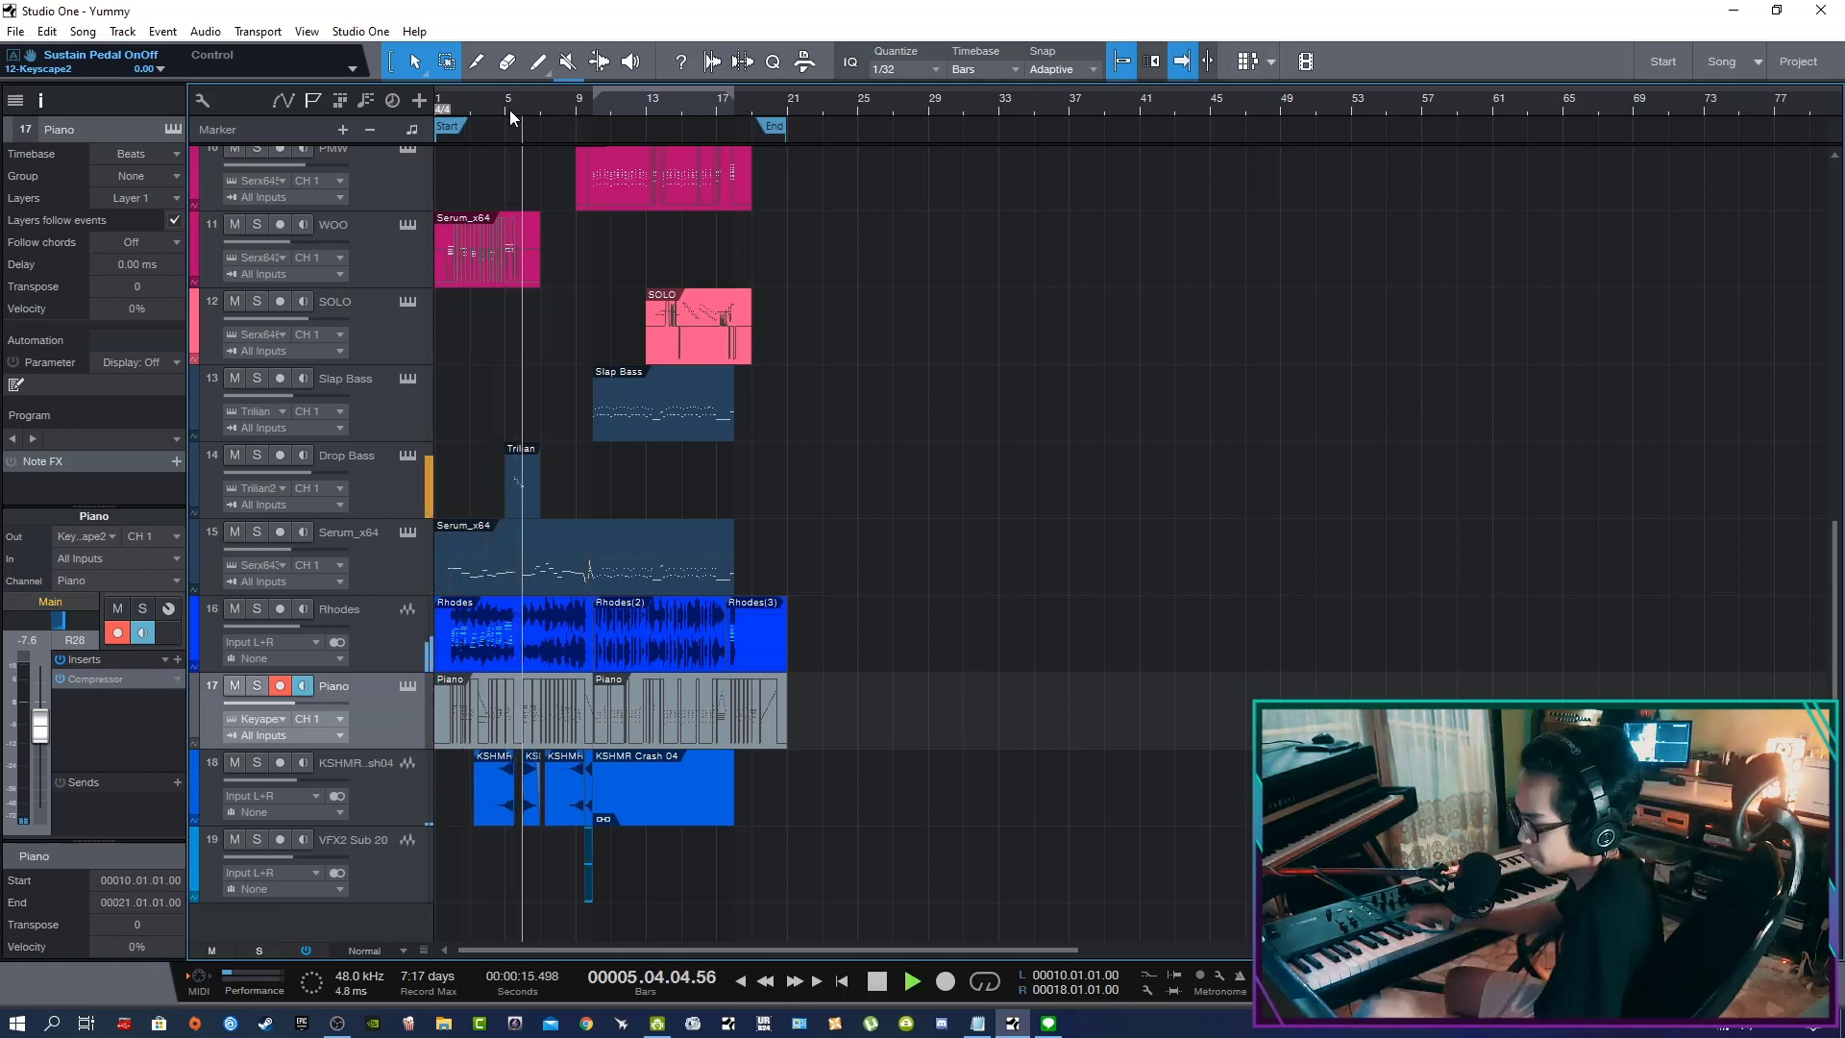
pyautogui.press('space')
pyautogui.press('e')
pyautogui.click(546, 113)
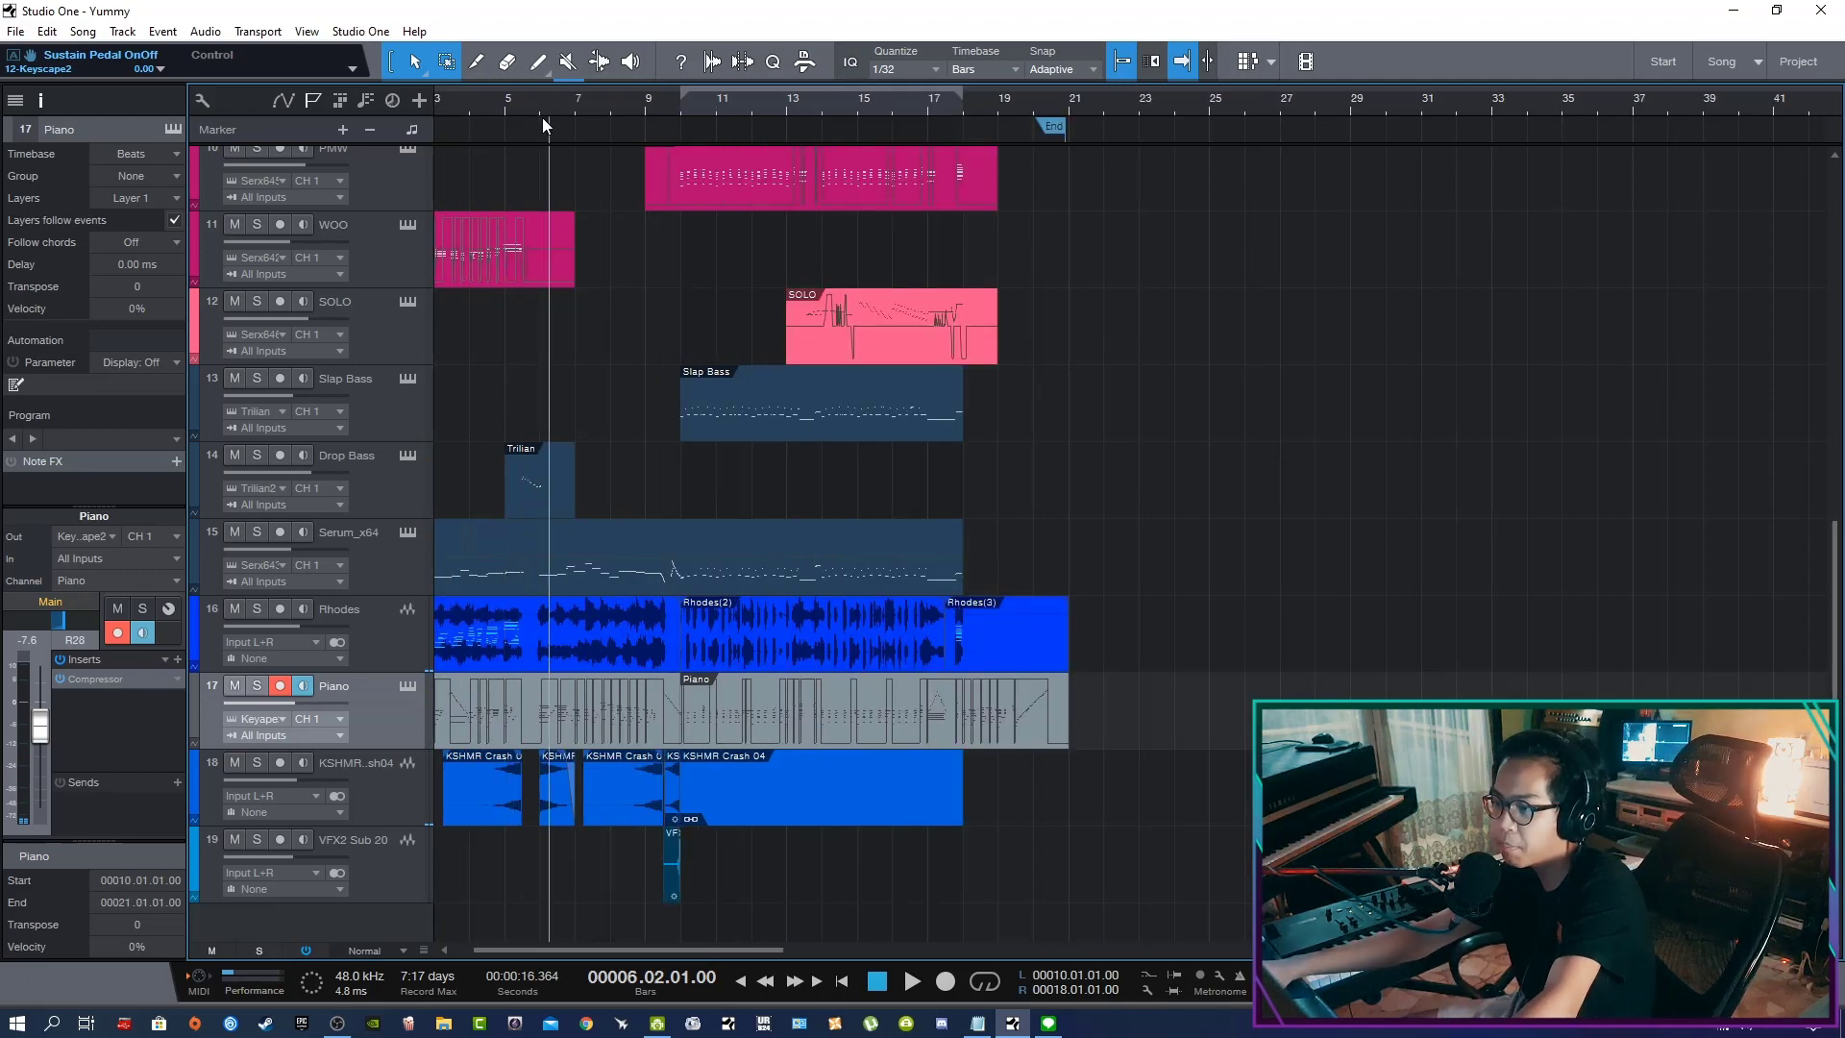
pyautogui.click(522, 112)
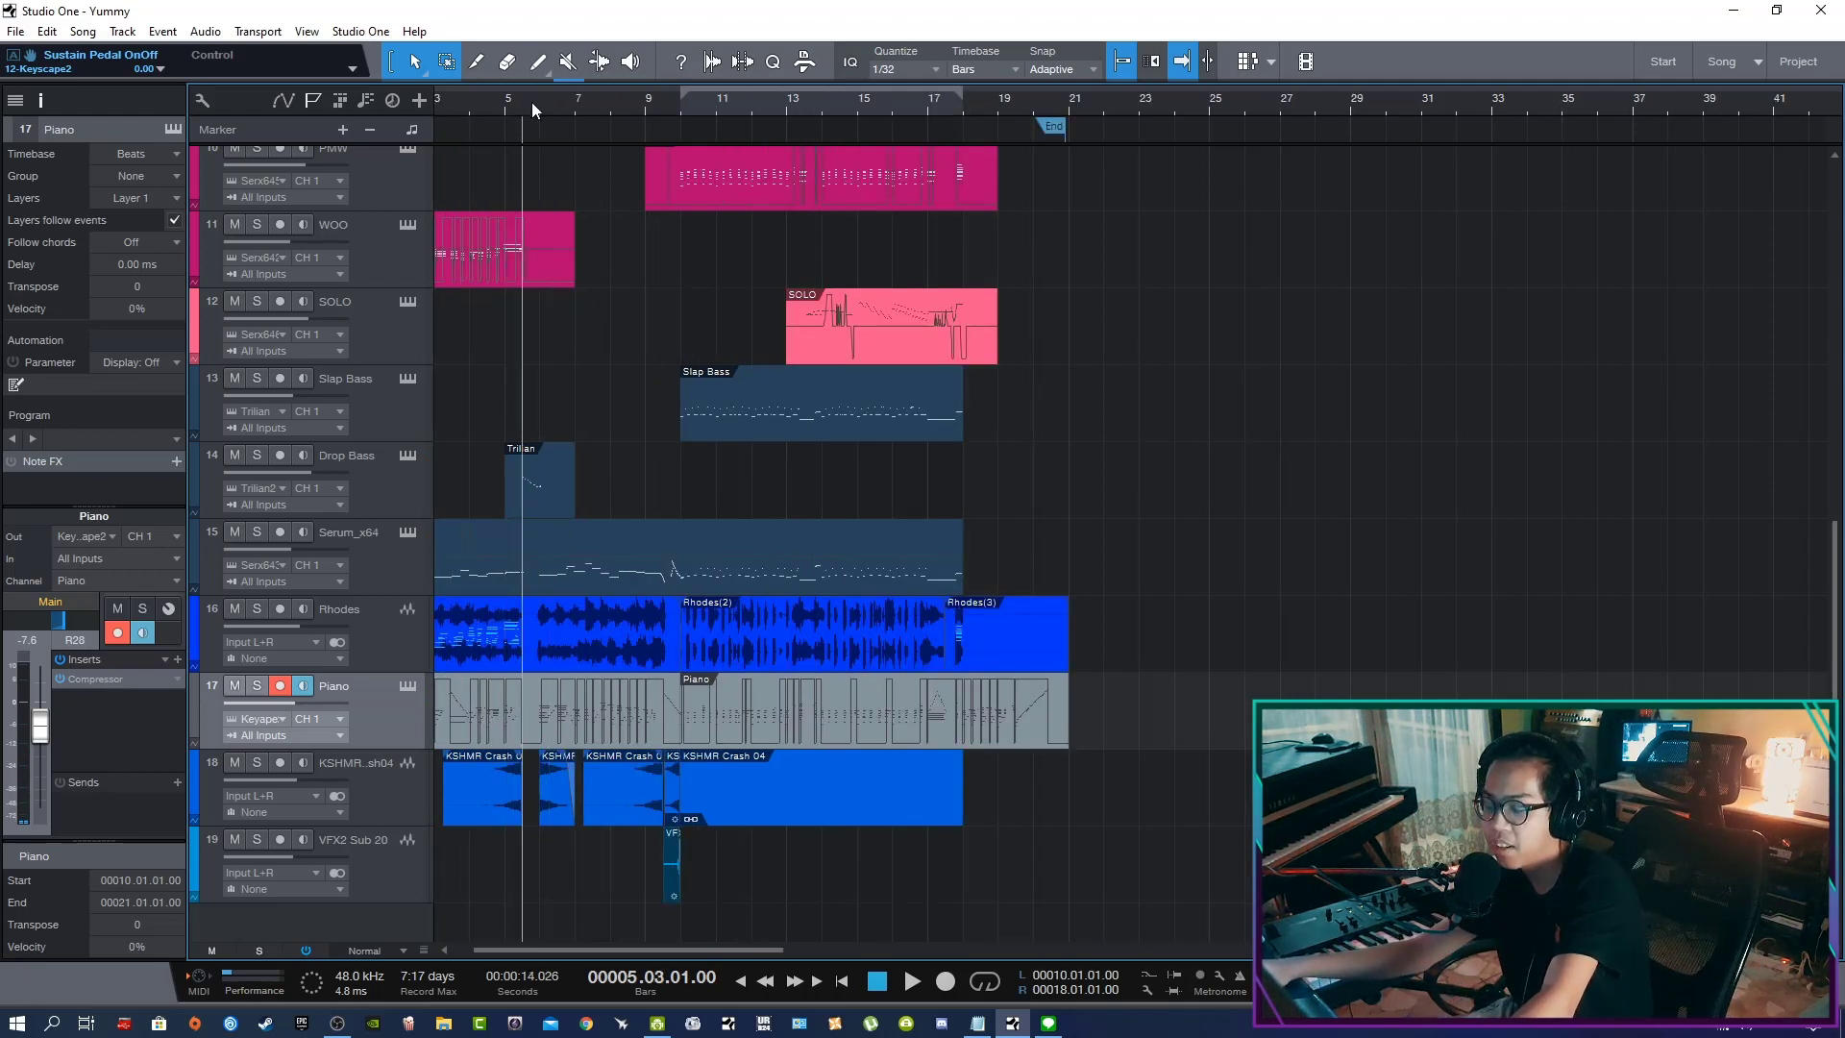
pyautogui.press('space')
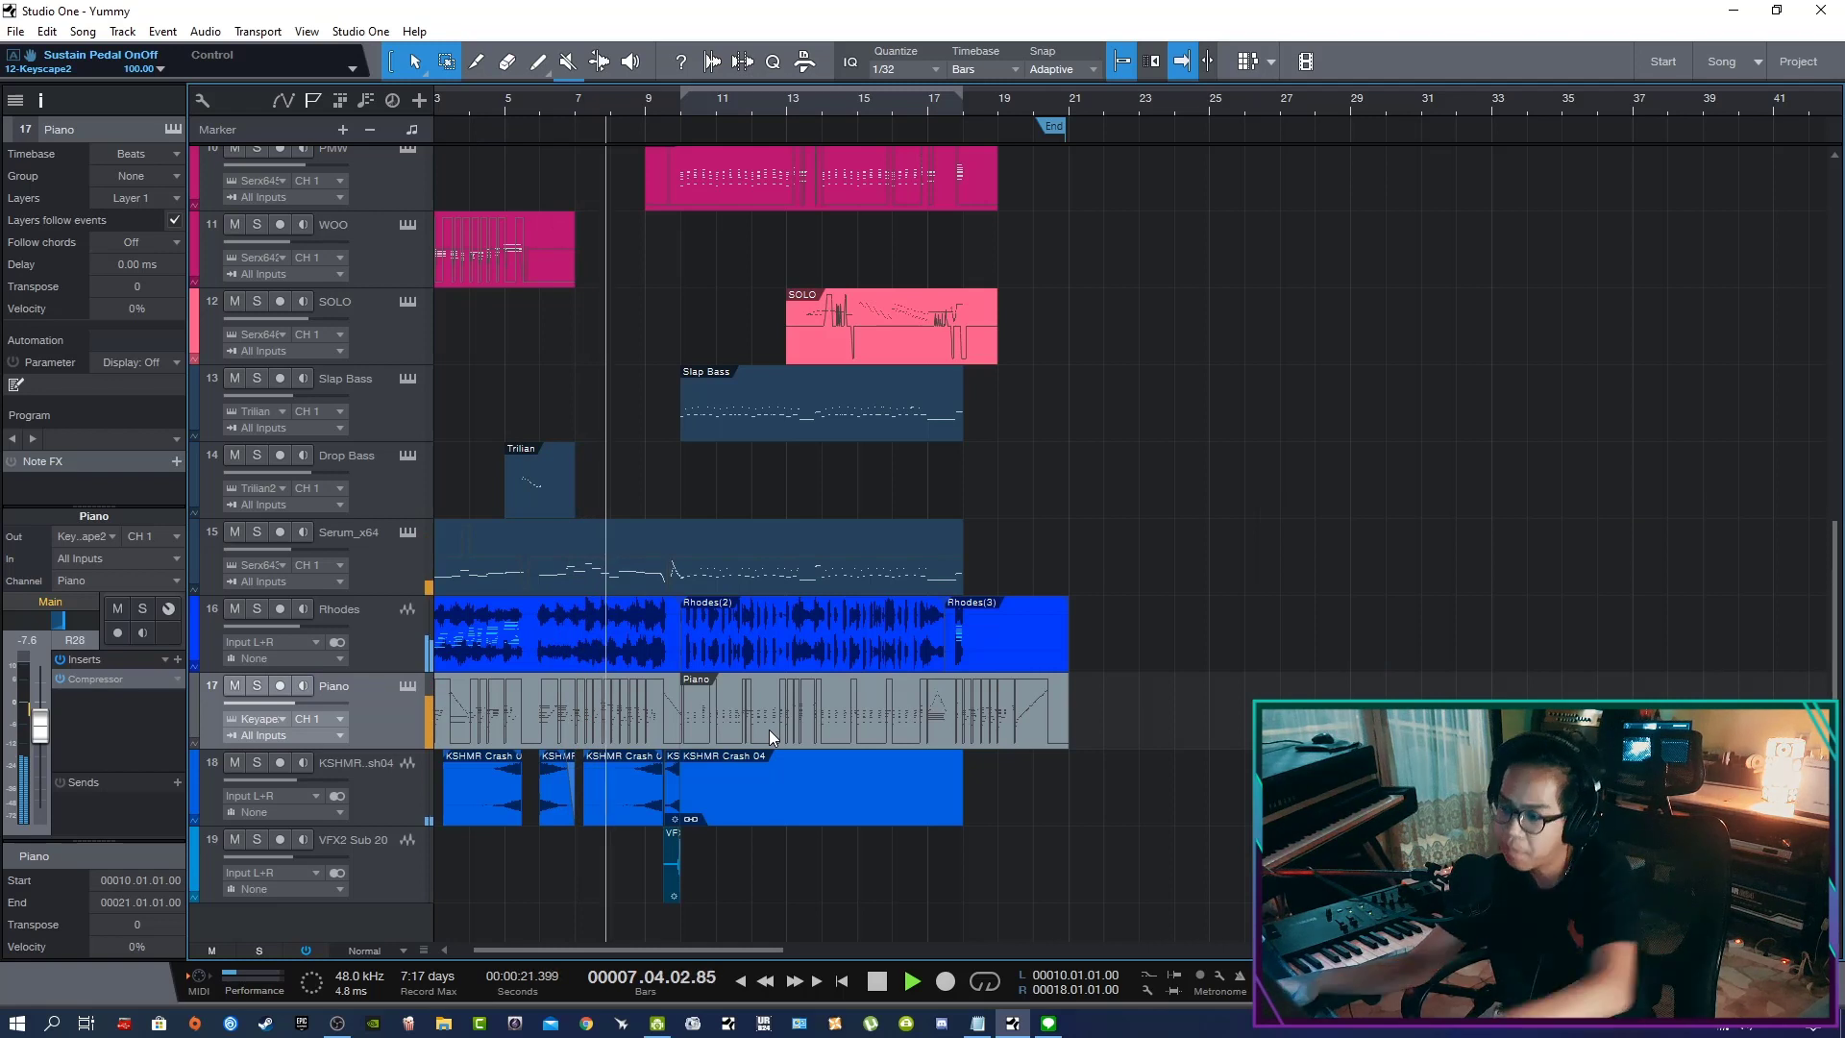
pyautogui.press('space')
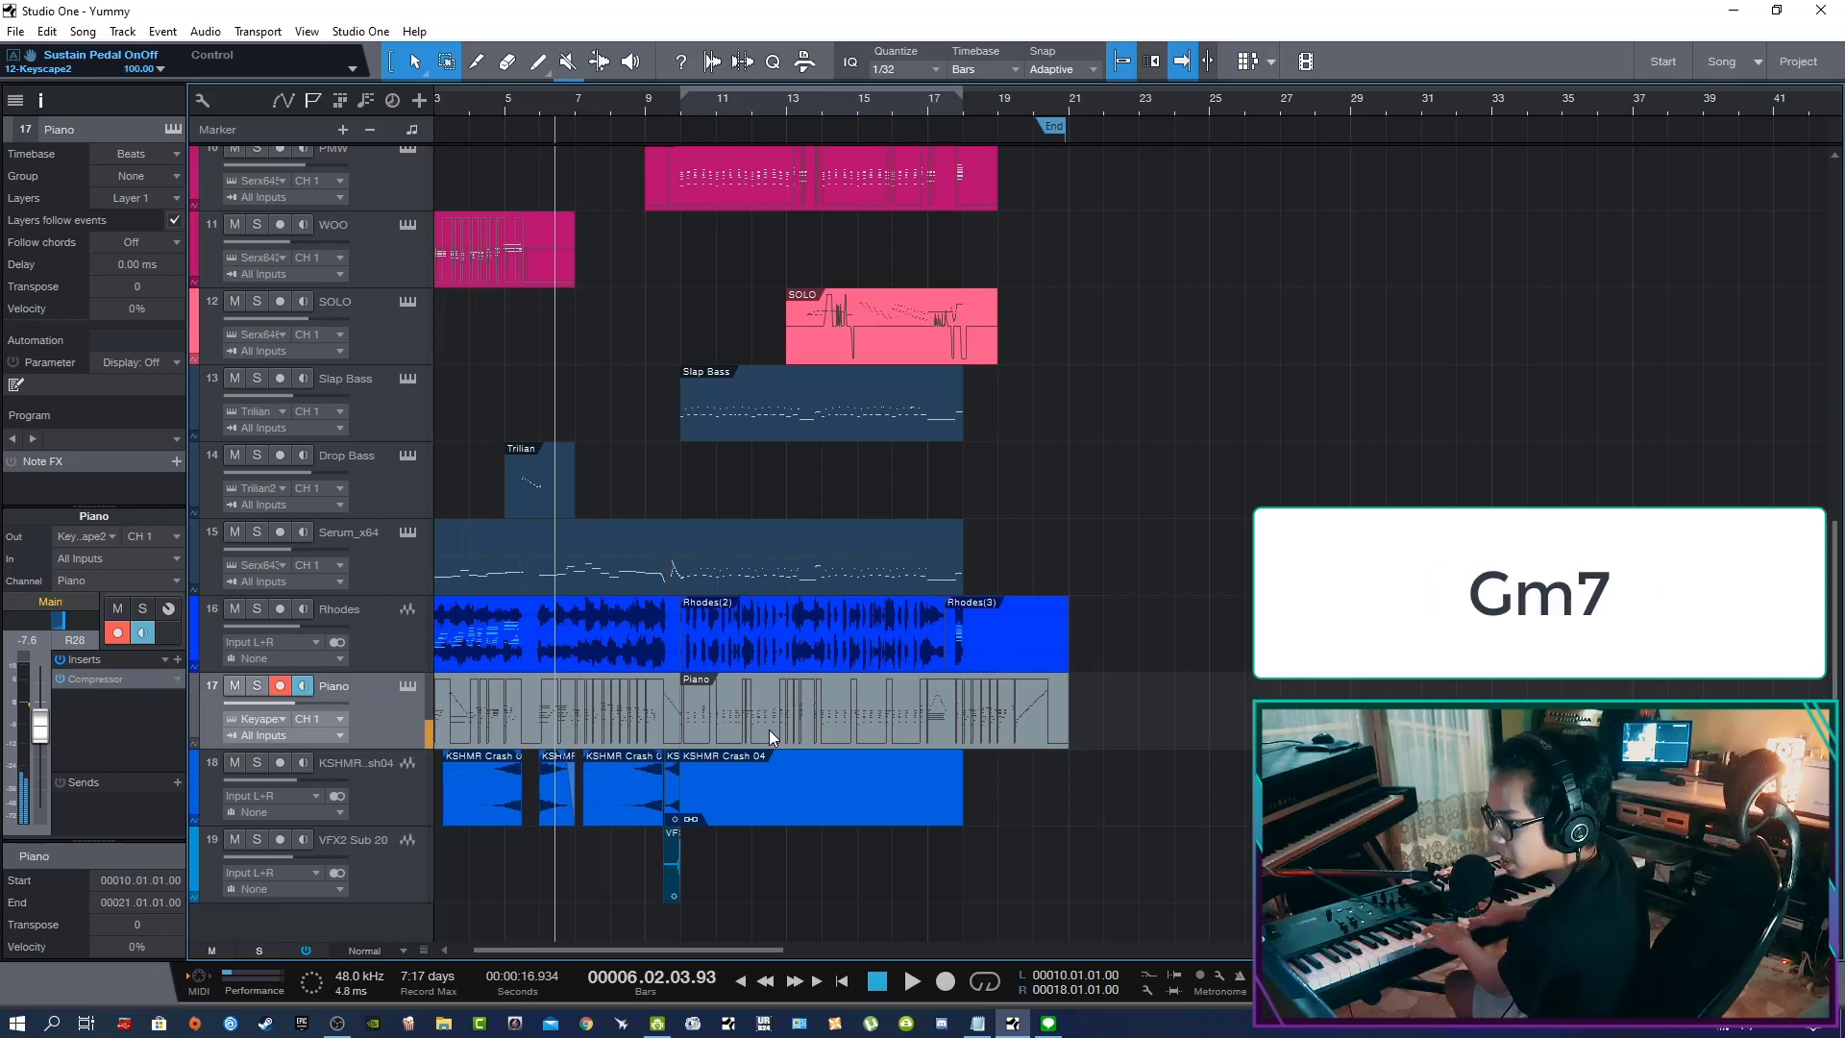
pyautogui.press('space')
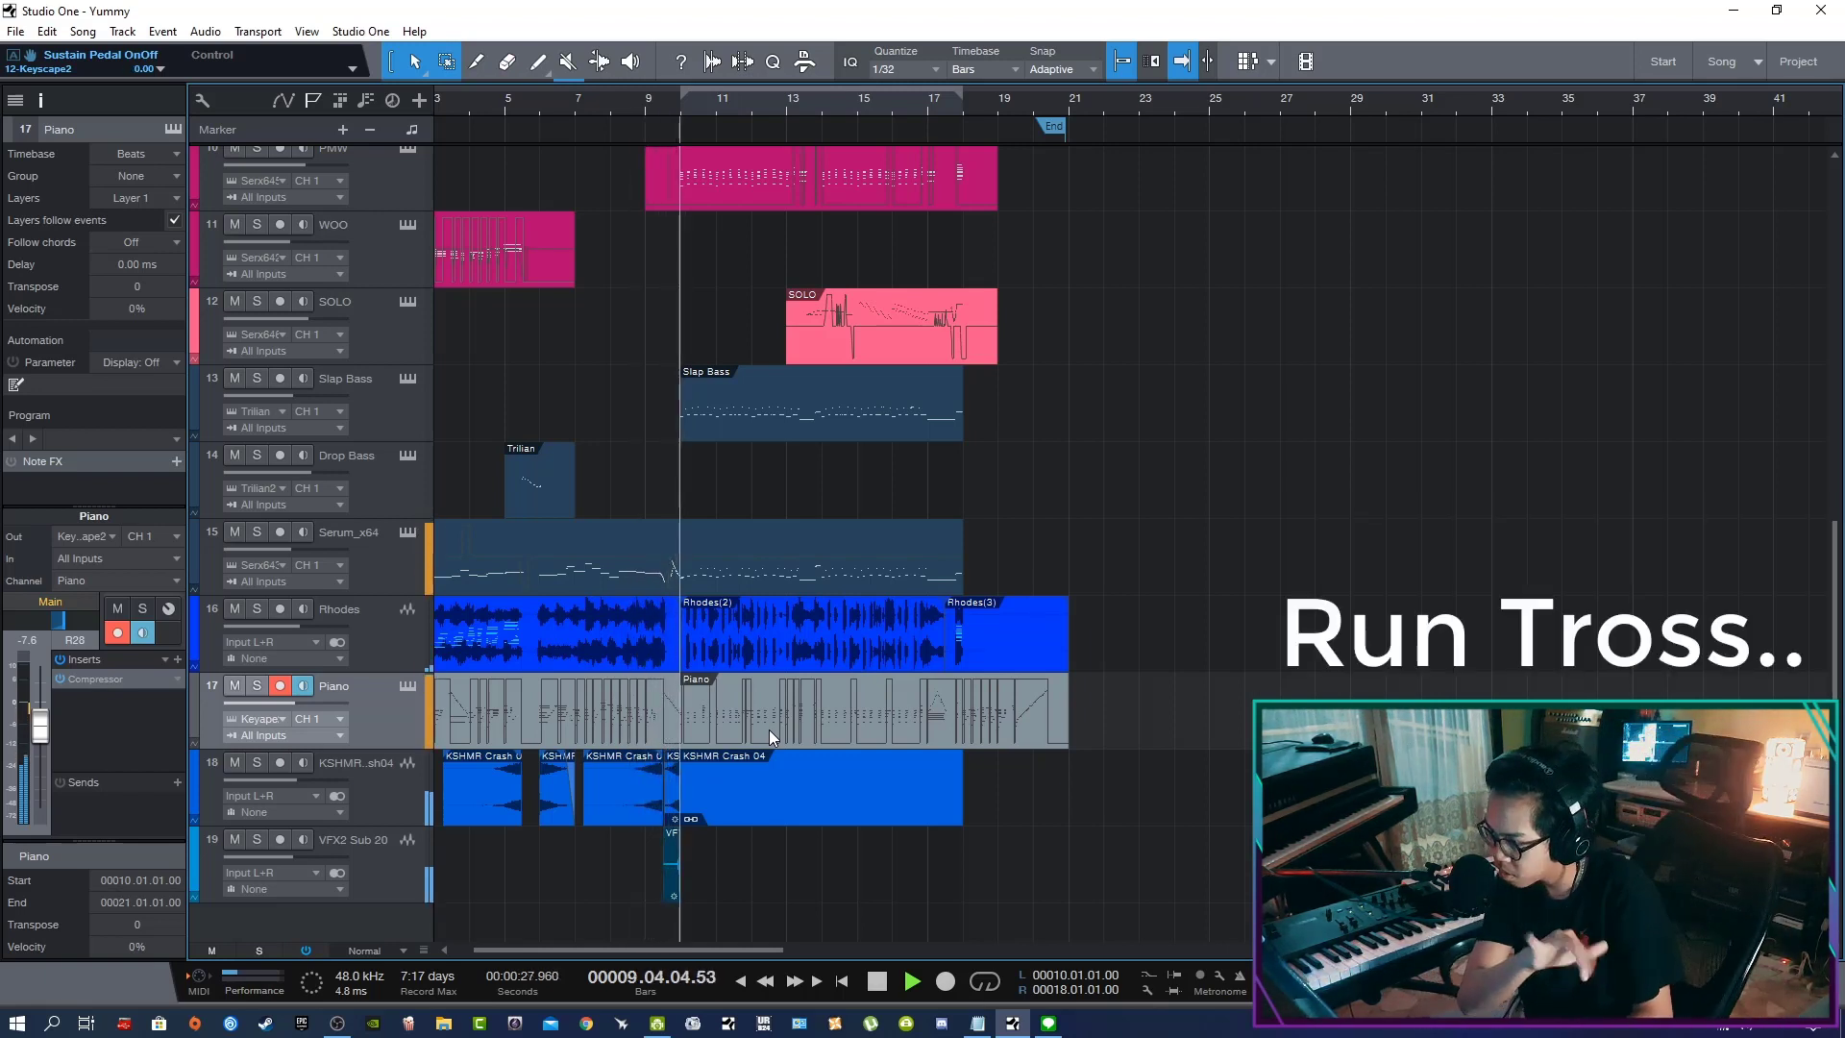
pyautogui.press('space')
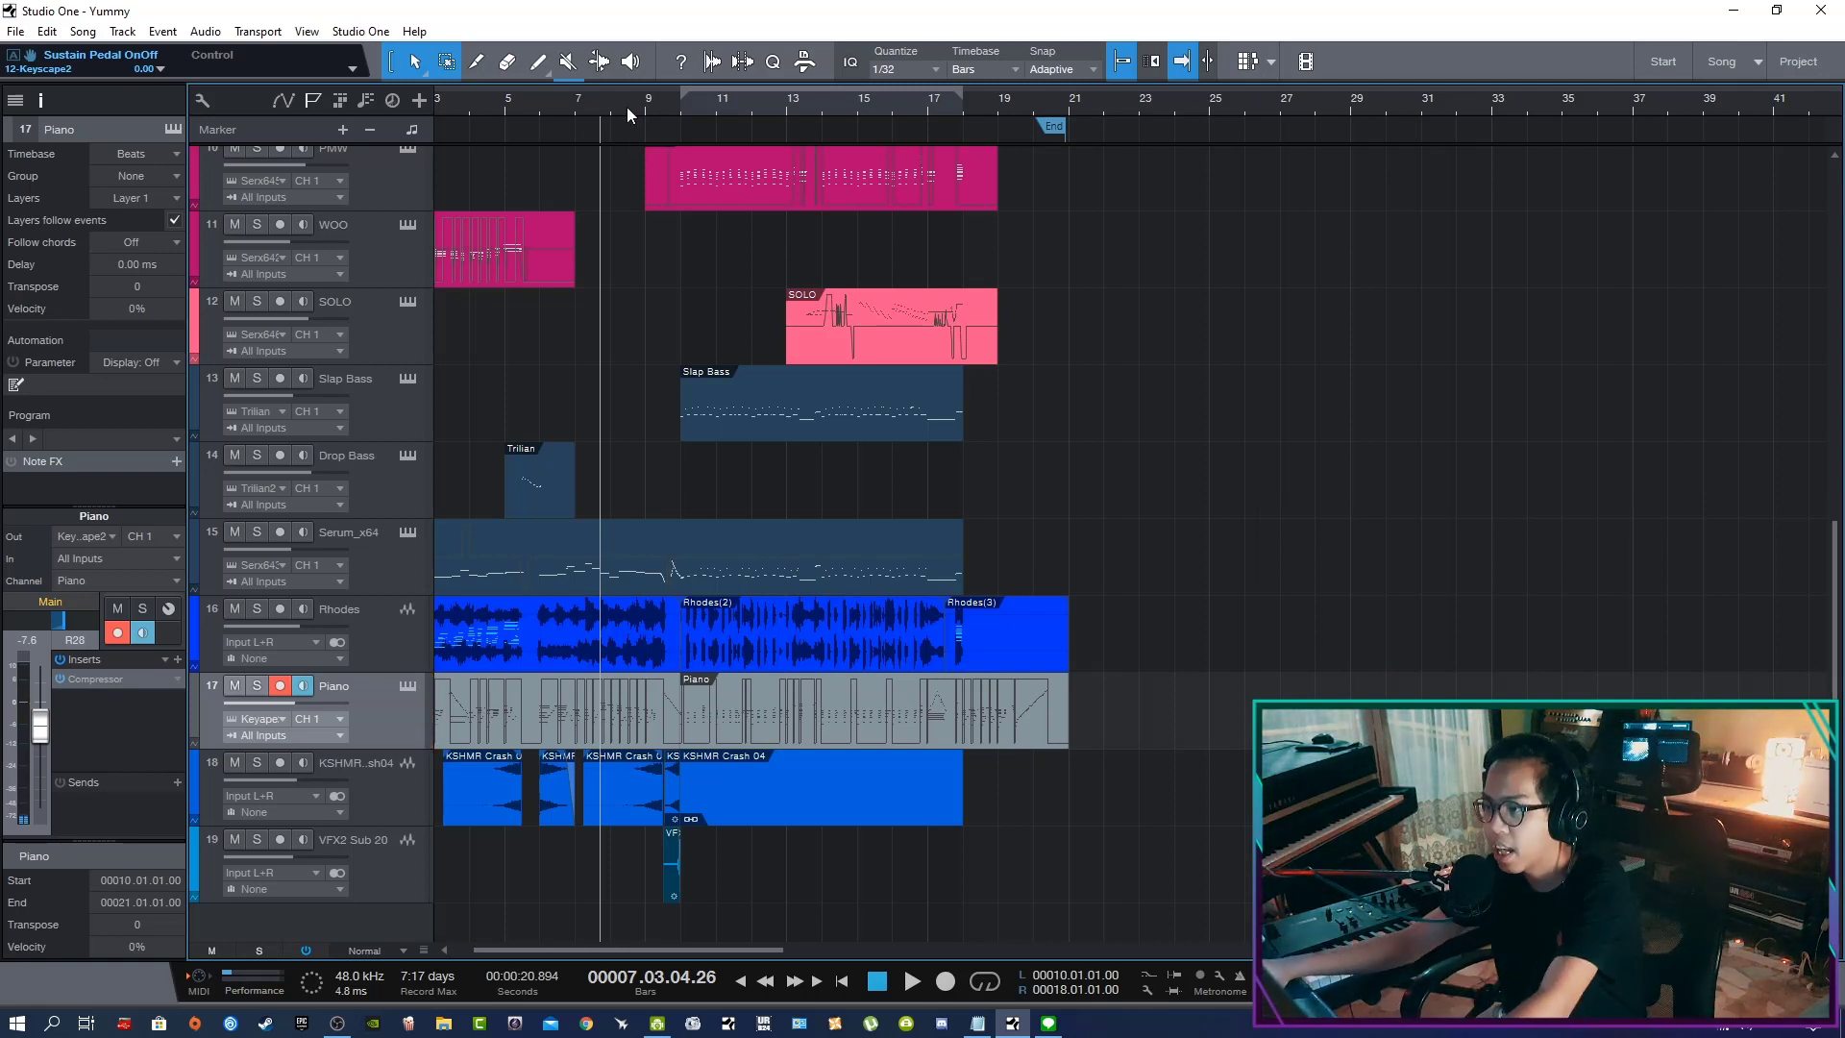
# Place the playhead at the start of bar 9 and play the full arrangement from there
pyautogui.moveTo(630, 107); pyautogui.dragTo(650, 108)
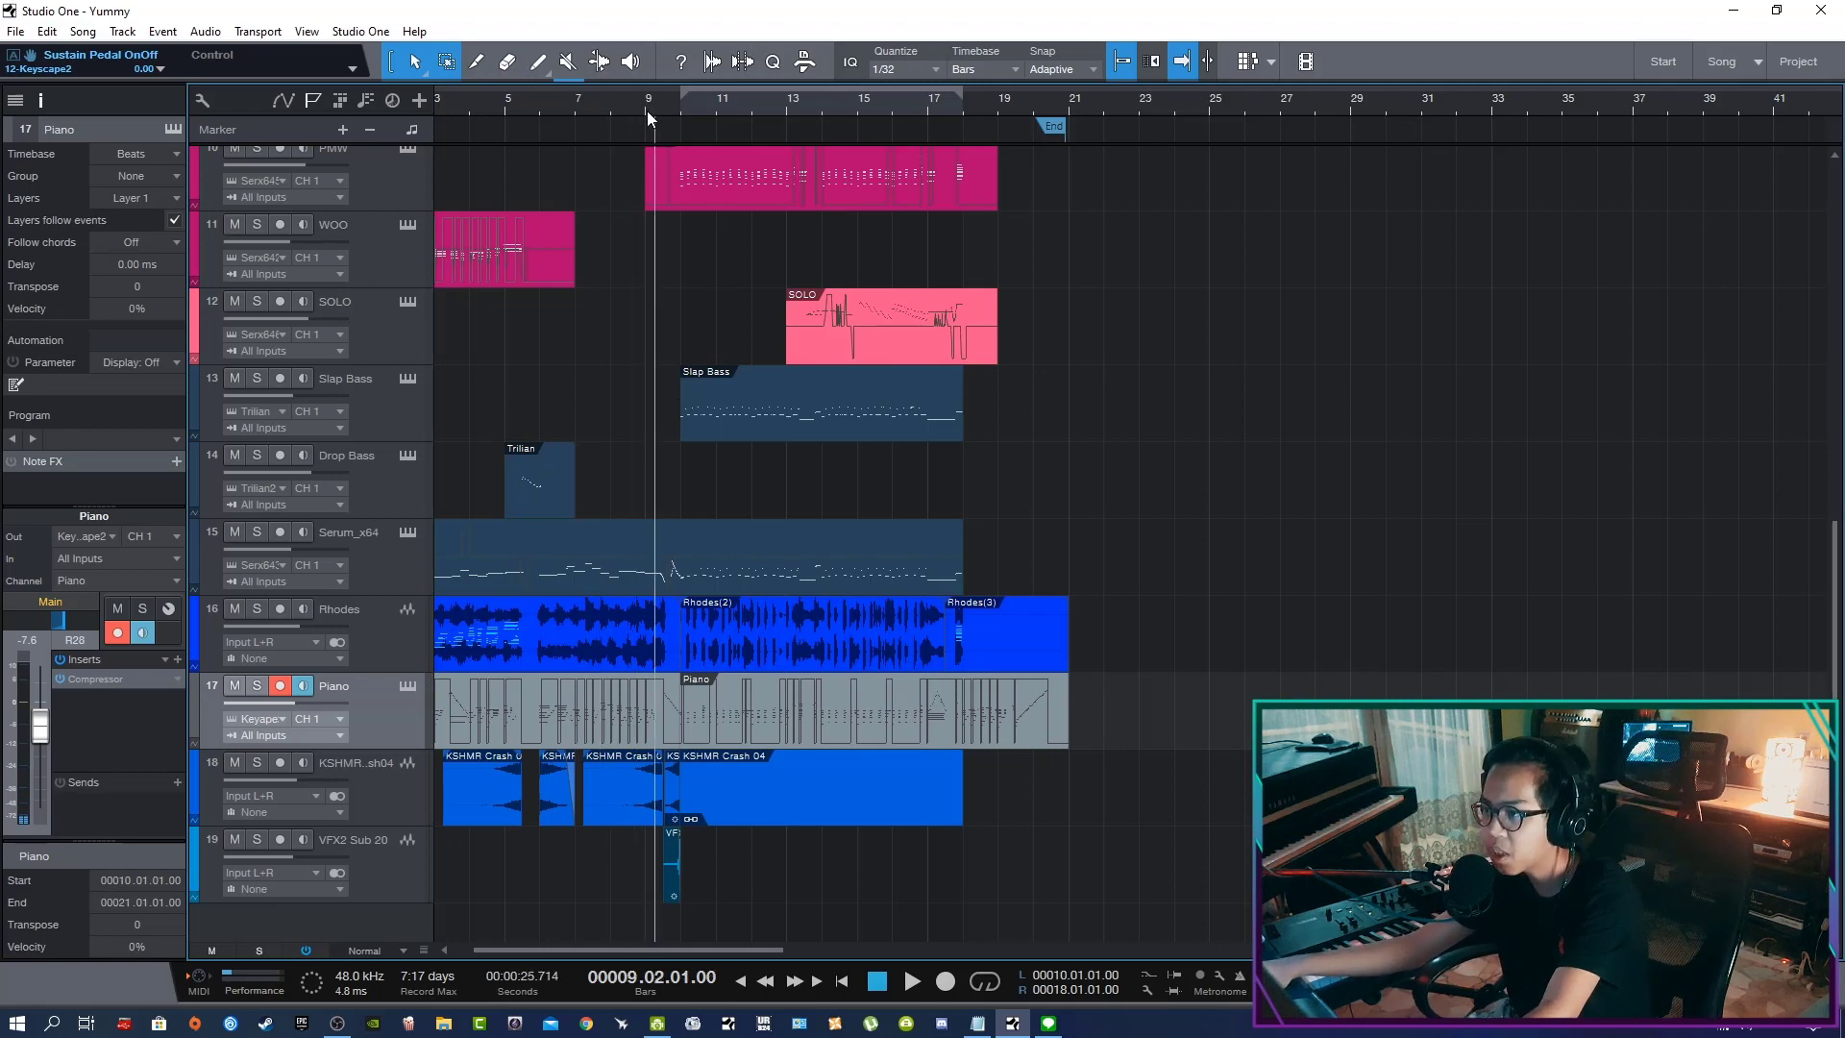
pyautogui.click(648, 112)
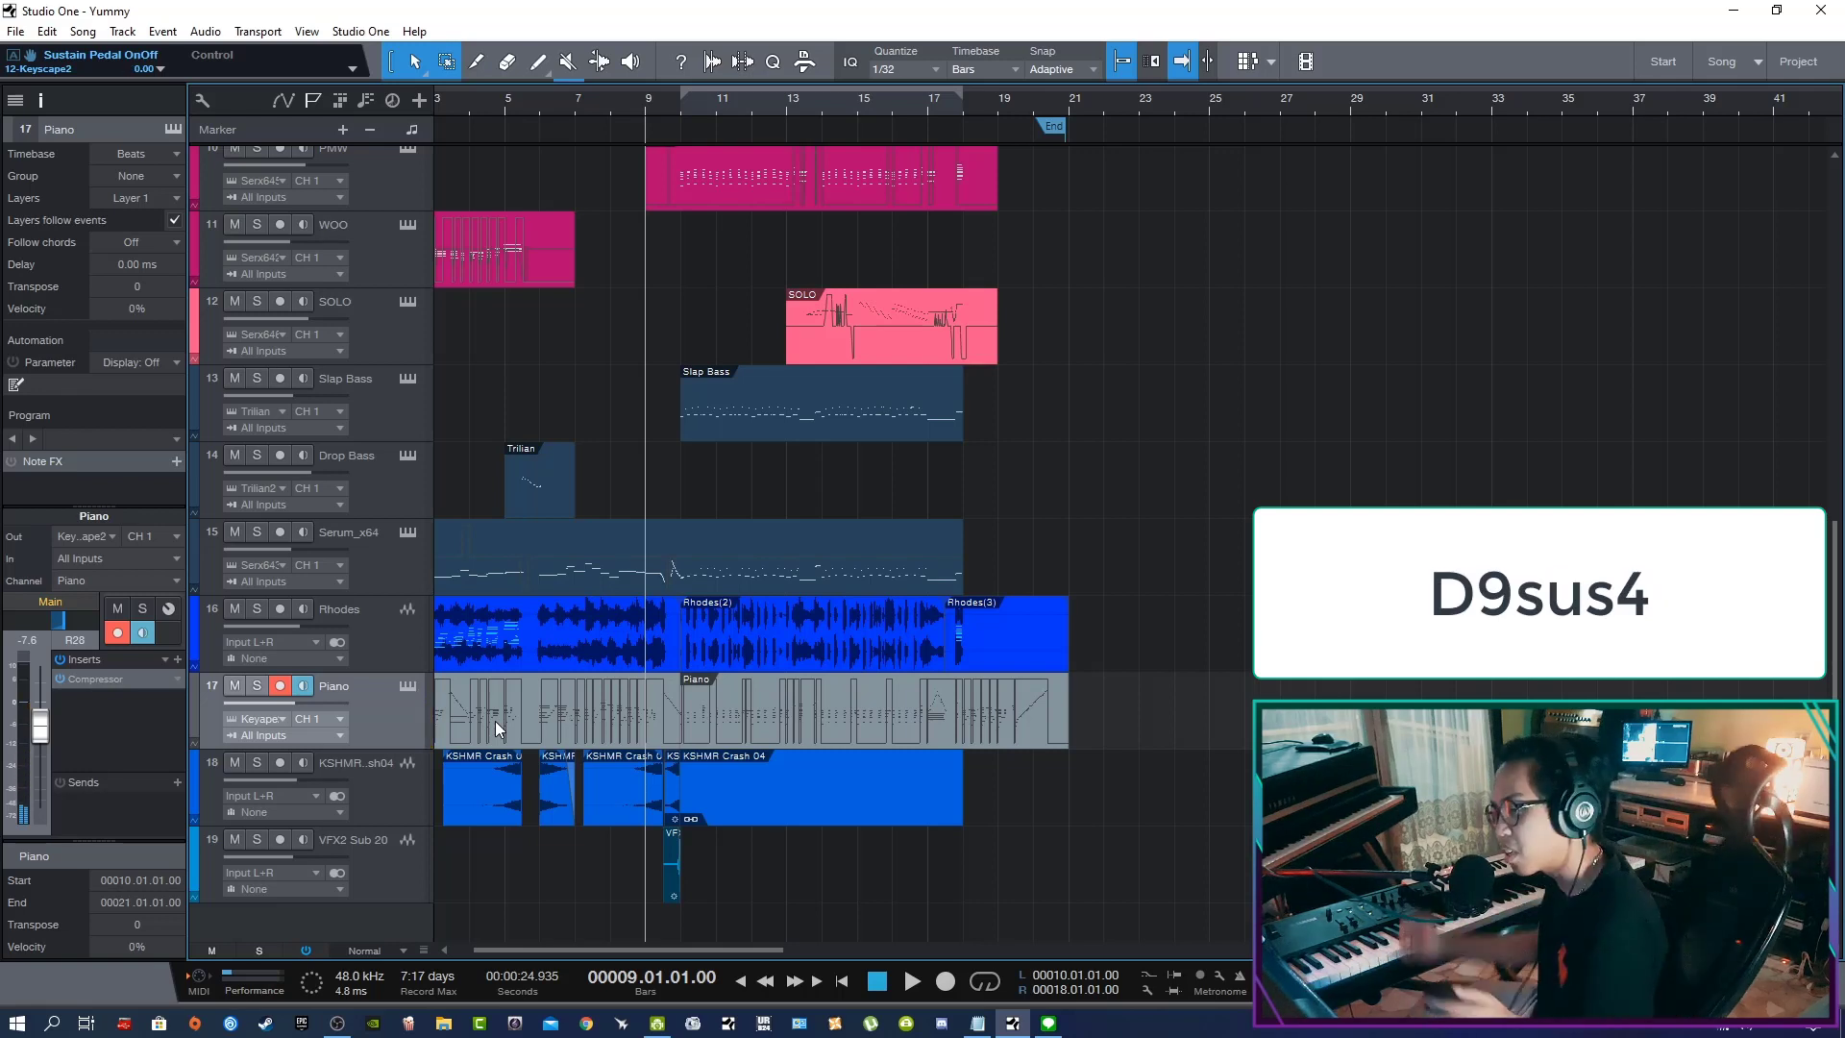
pyautogui.press('space')
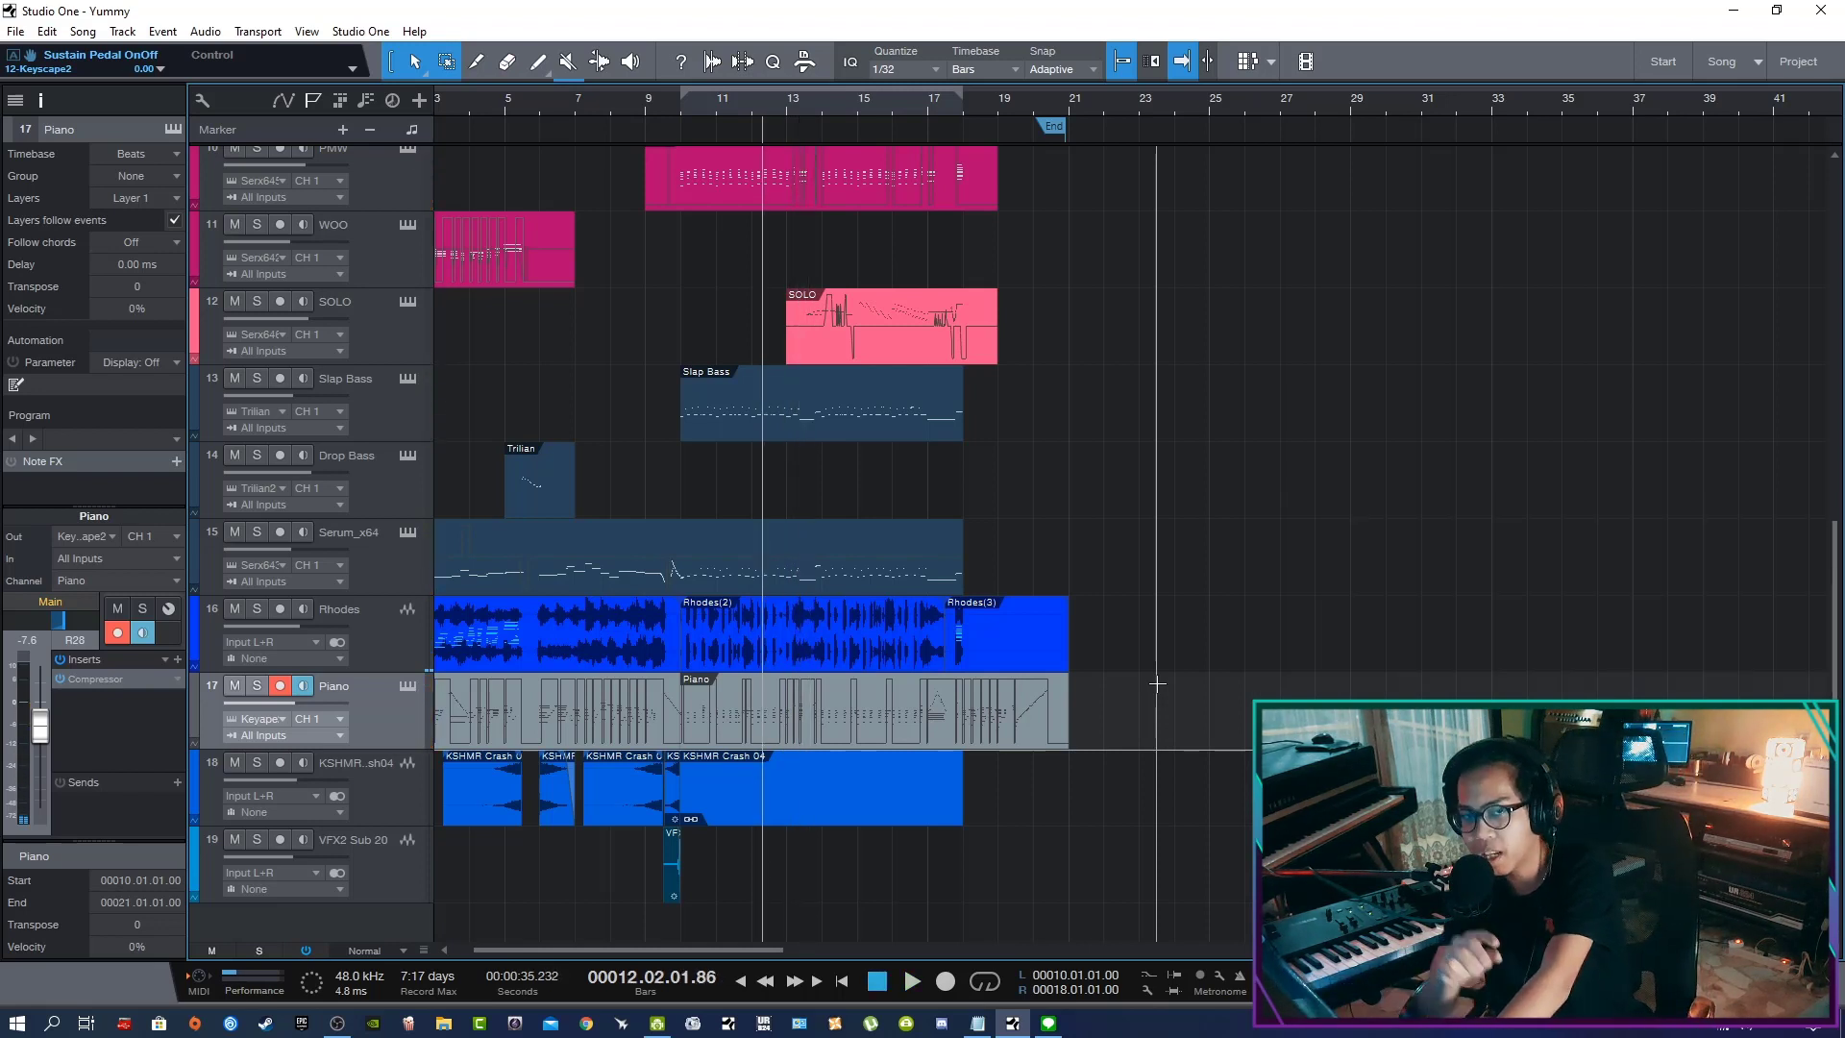
# Play the full arrangement from bar 12 beat 2 in short passes, stopping after each pass
pyautogui.press('space')
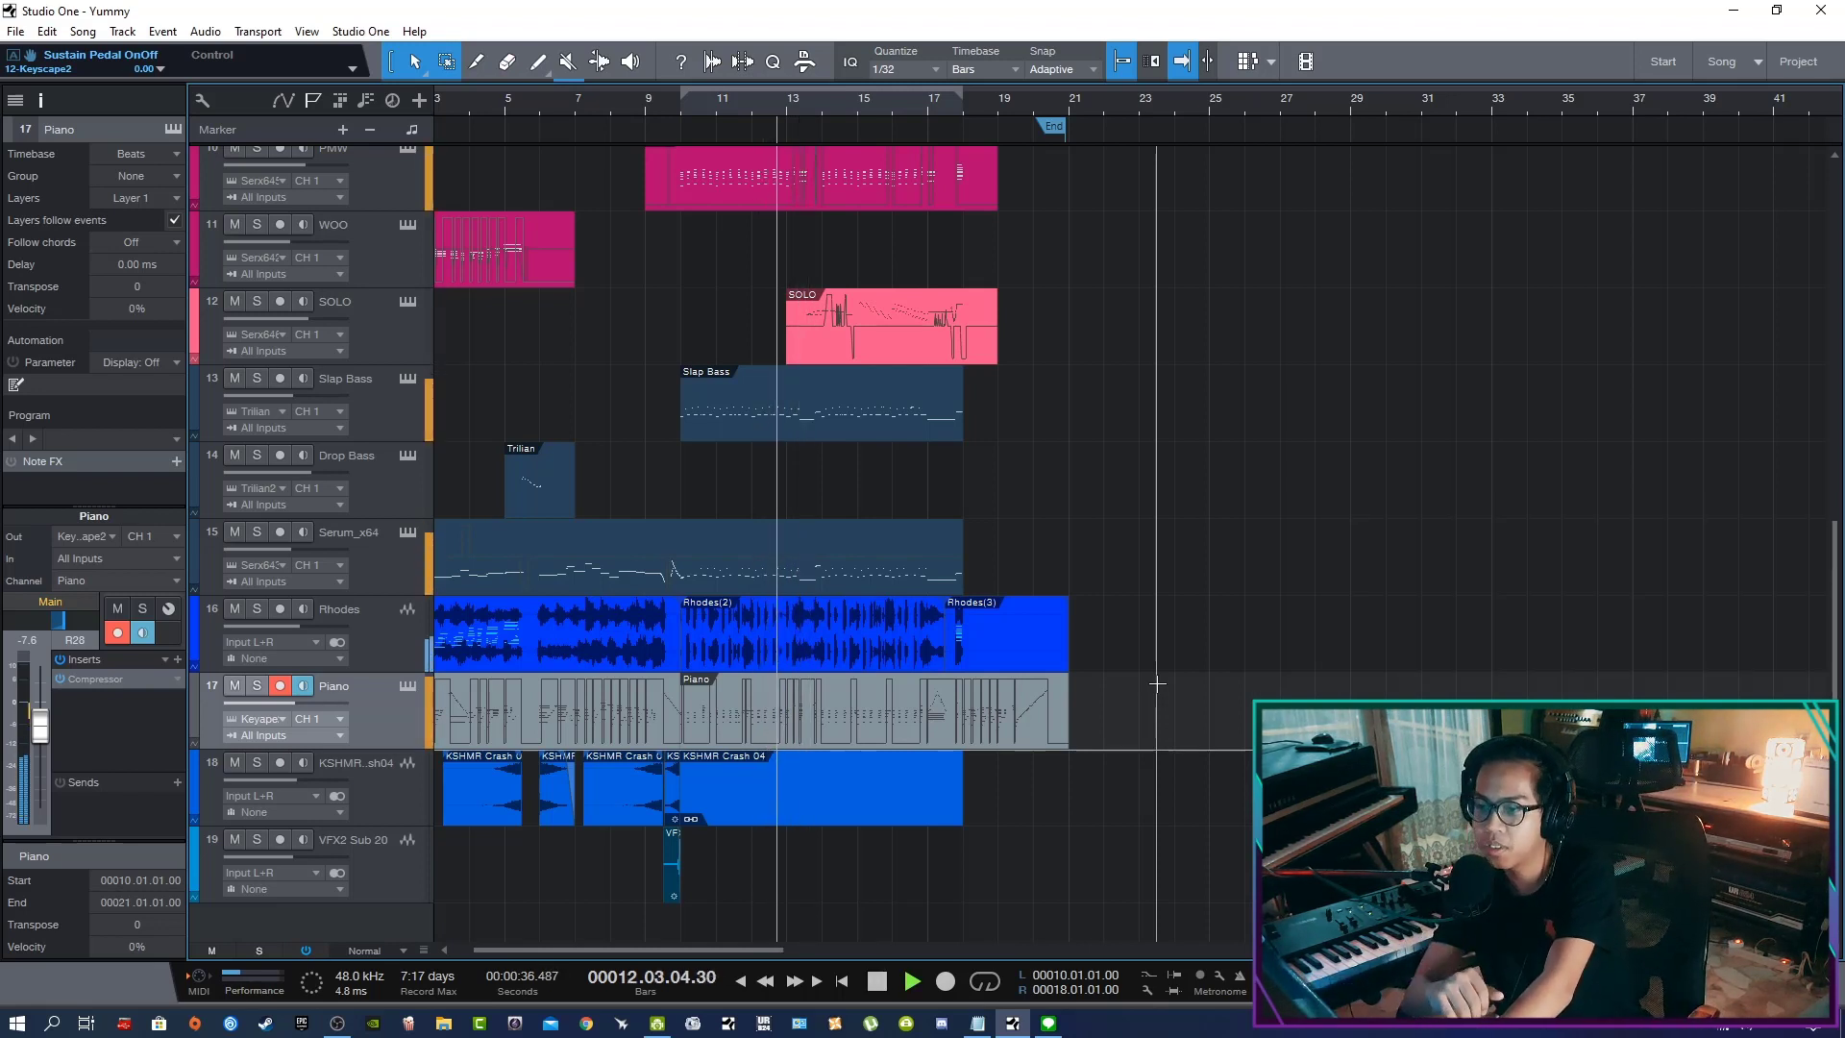
pyautogui.press('space')
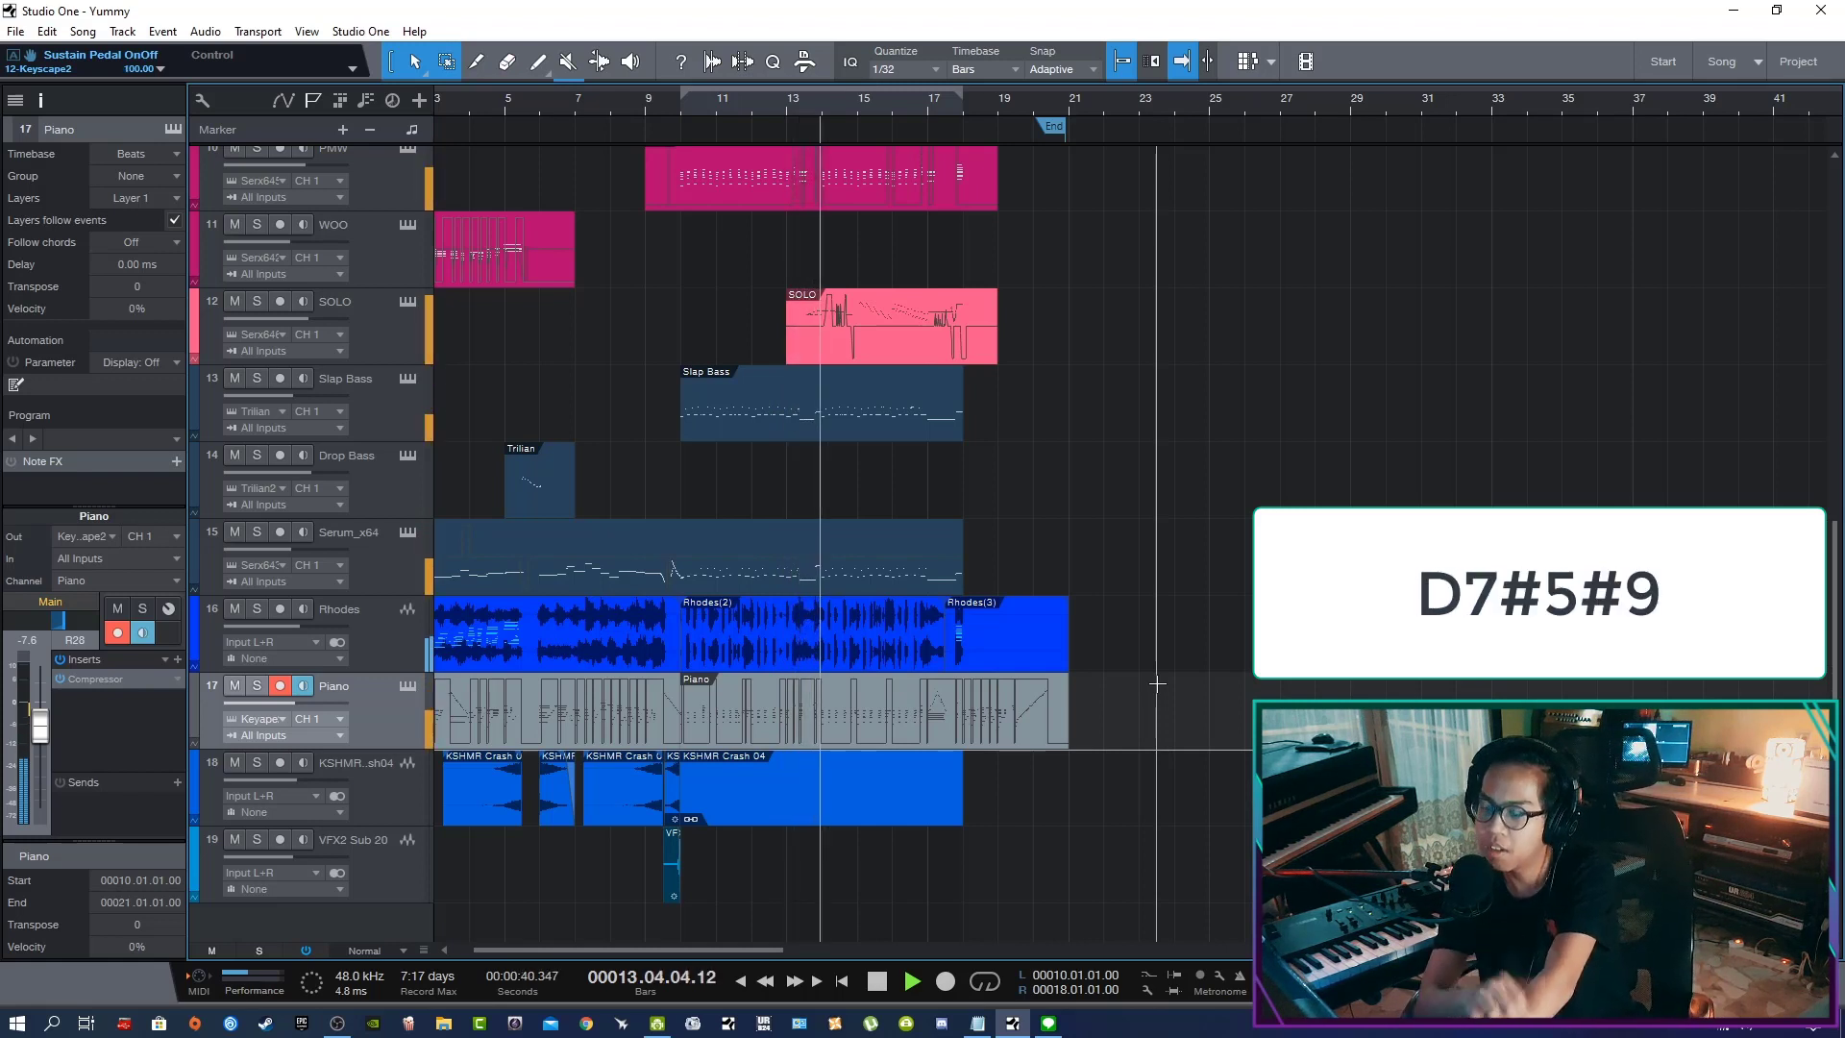
pyautogui.press('space')
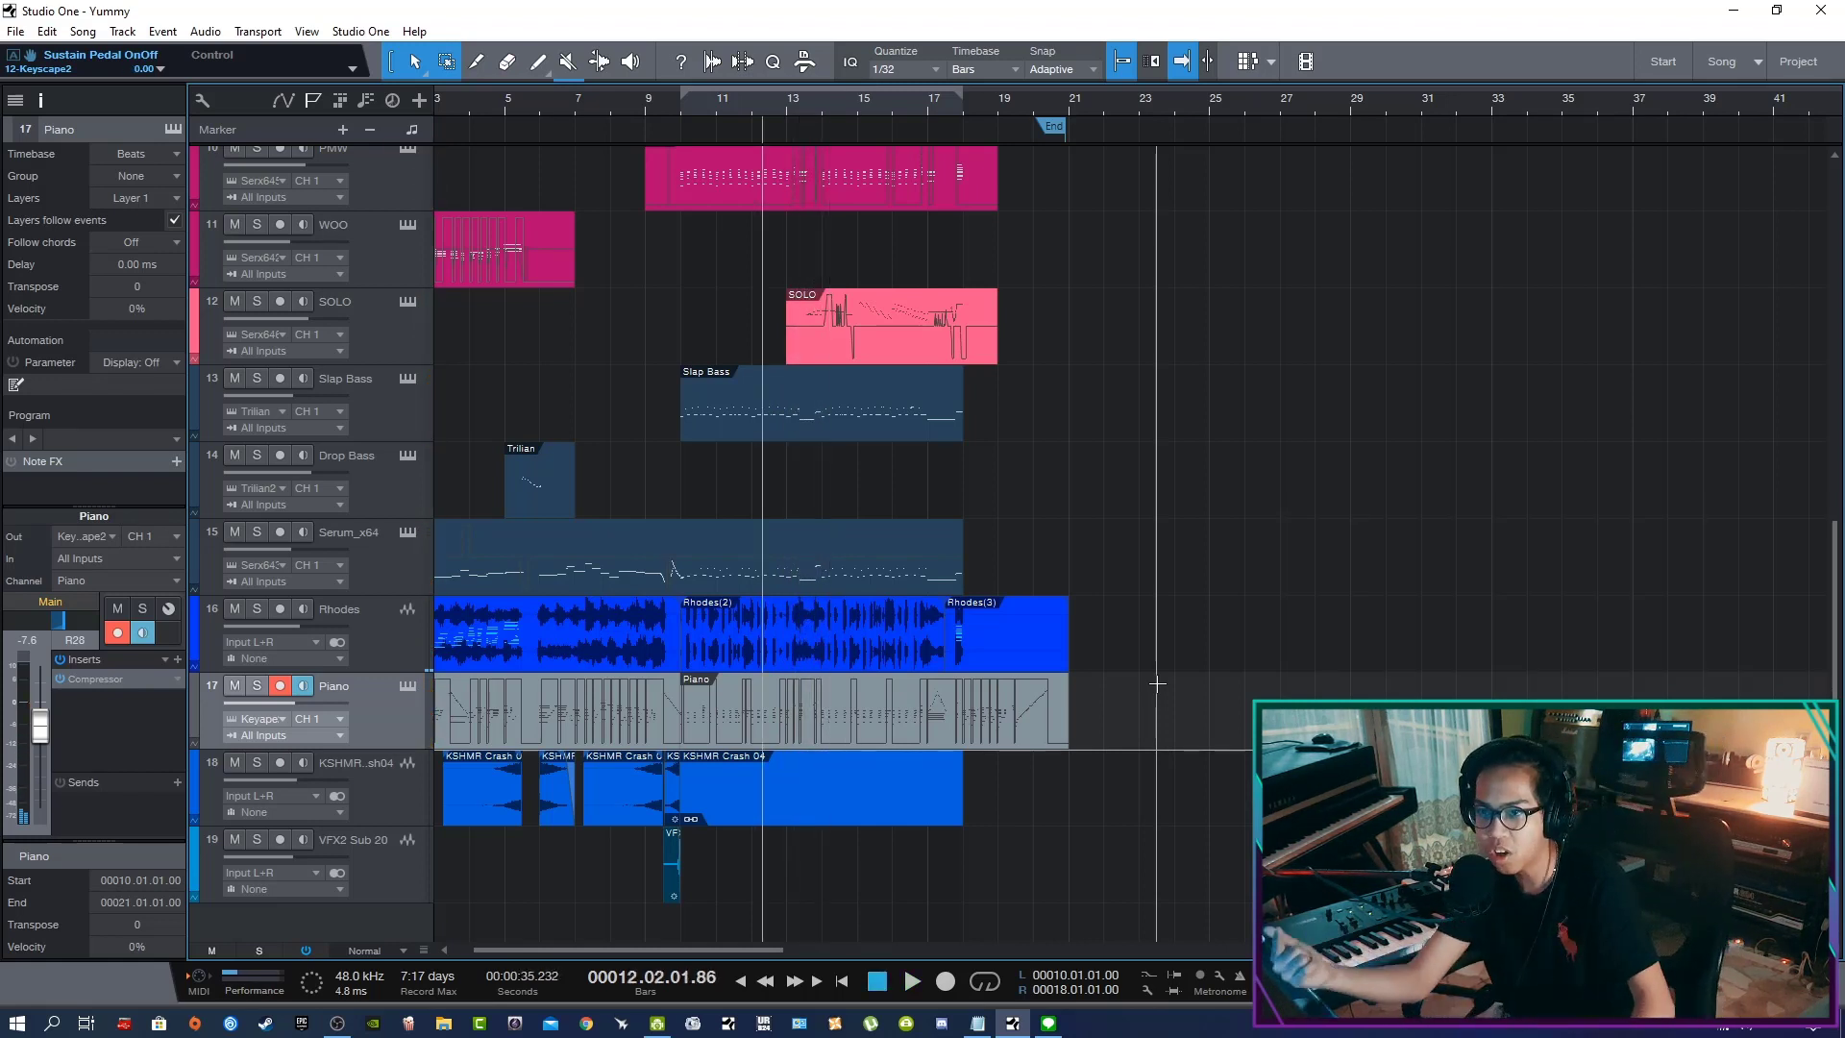
# Reduce the track height to Tiny, play the full arrangement from bar 12 beat 2 past bar 20, and stop playback
pyautogui.scroll(3, 1081, 695)
pyautogui.scroll(6, 1080, 695)
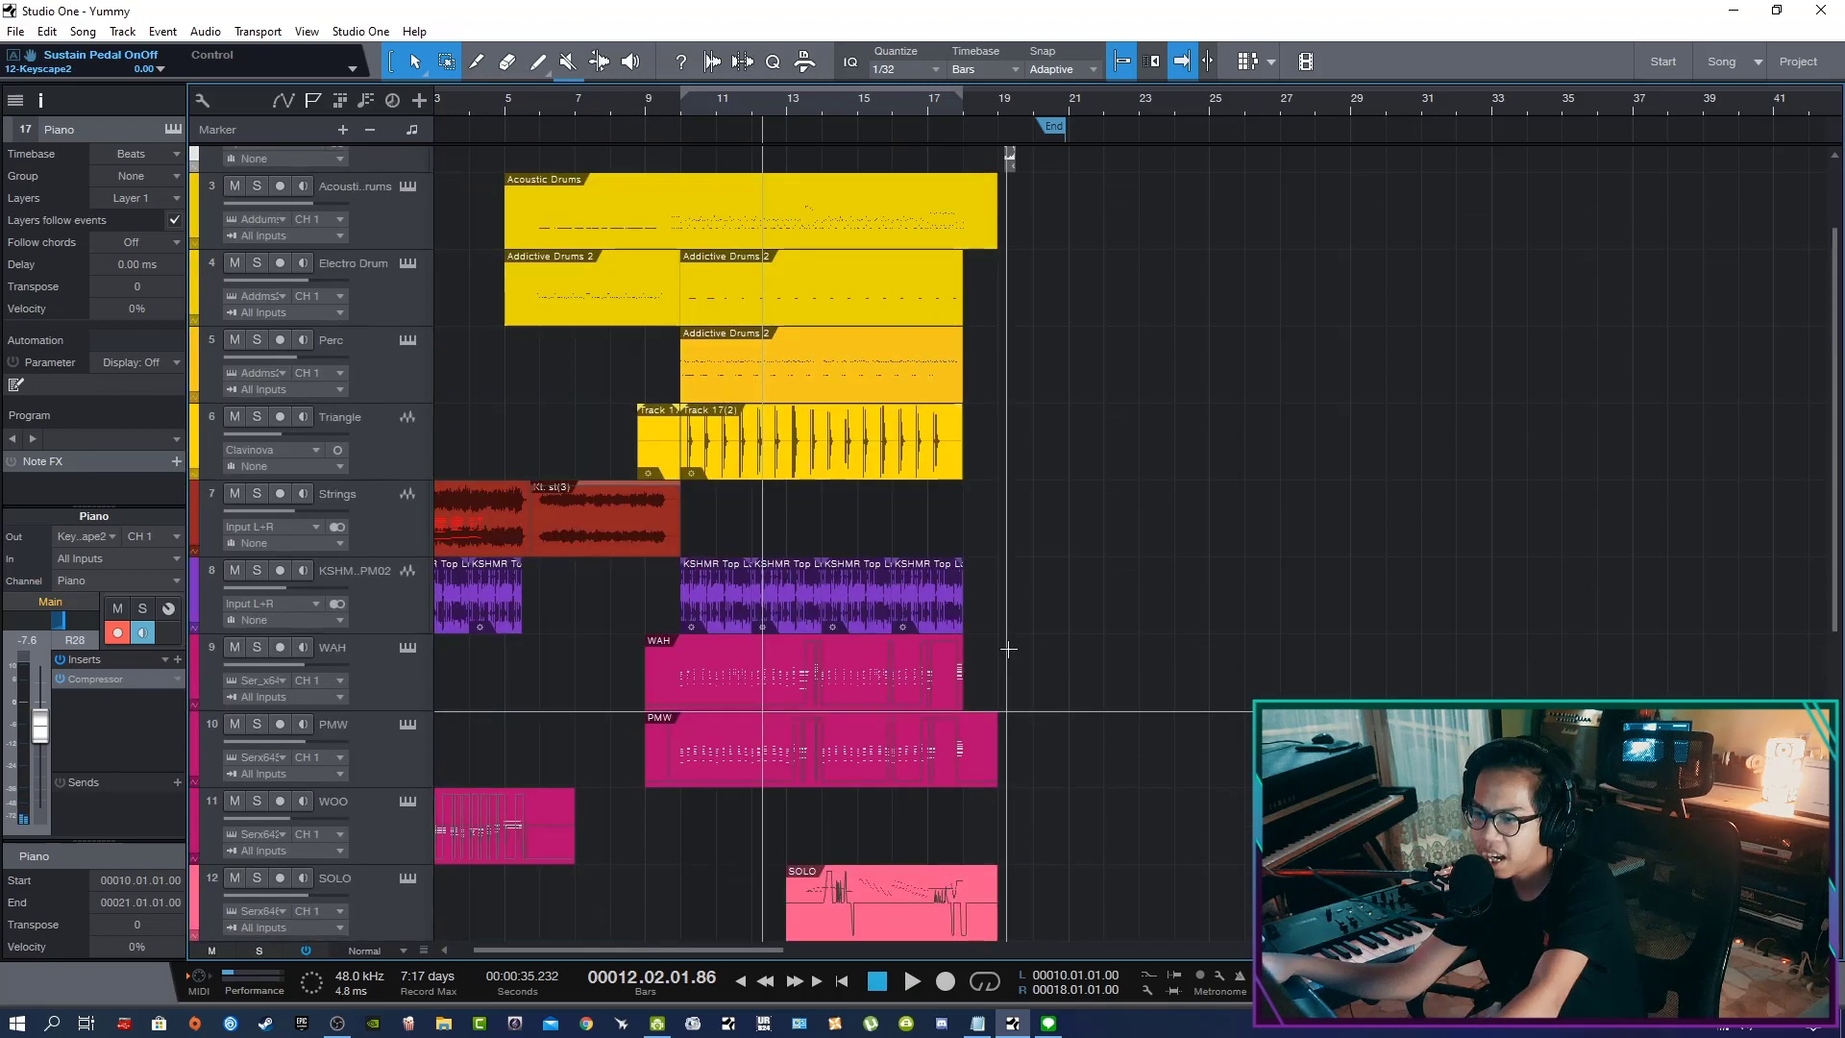
pyautogui.scroll(2, 947, 695)
pyautogui.scroll(-2, 1012, 850)
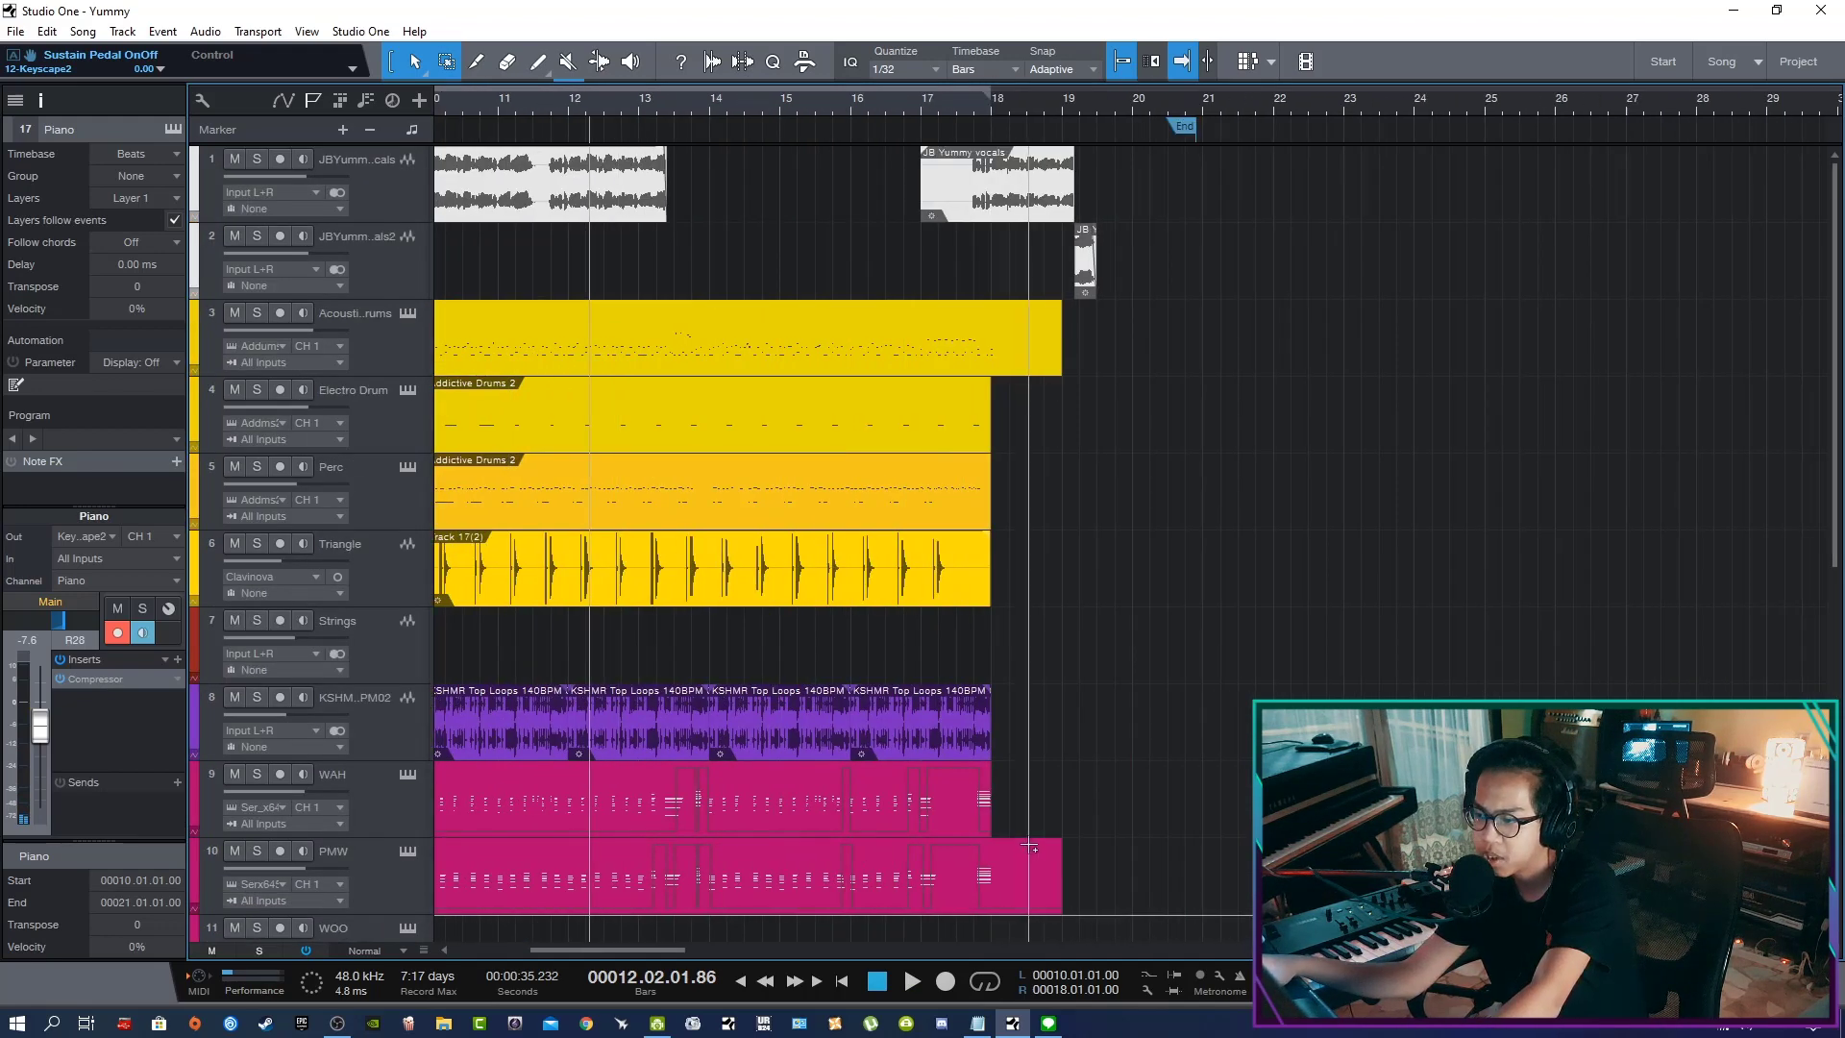
pyautogui.scroll(2, 1019, 846)
pyautogui.scroll(-3, 1024, 842)
pyautogui.press('space')
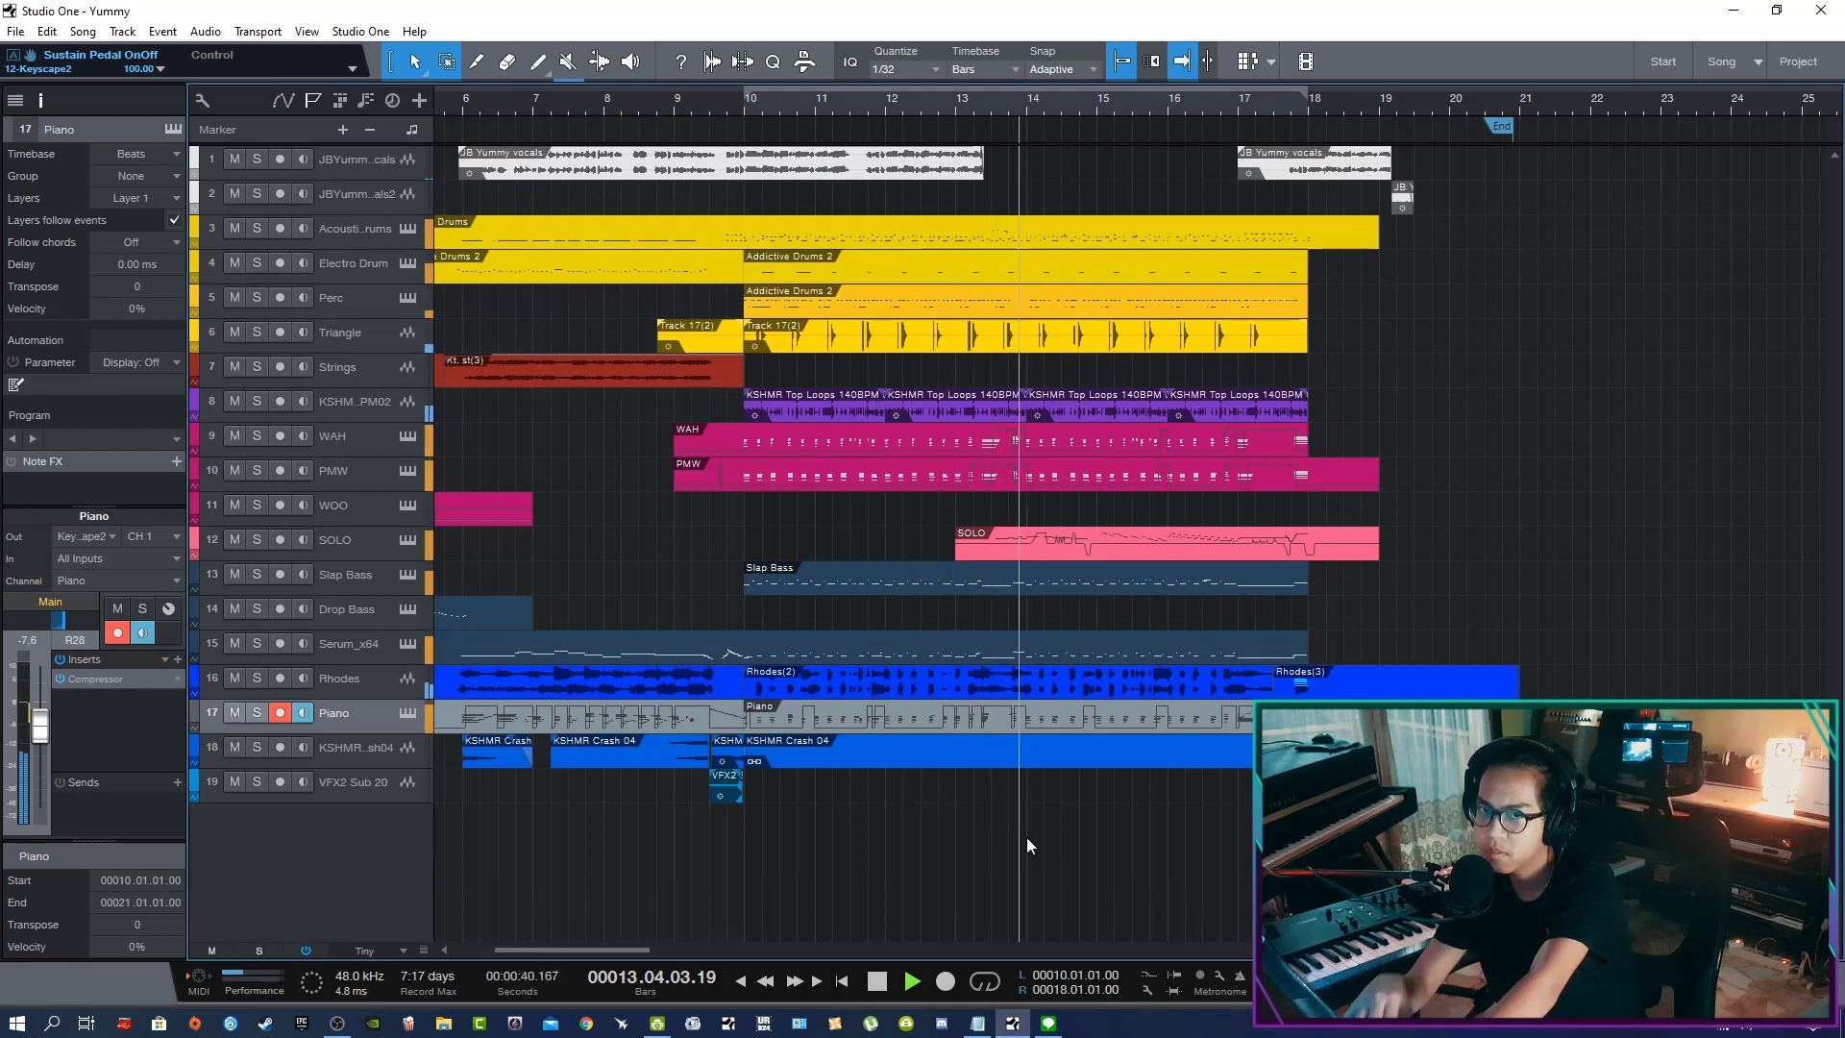
pyautogui.scroll(-3, 1027, 838)
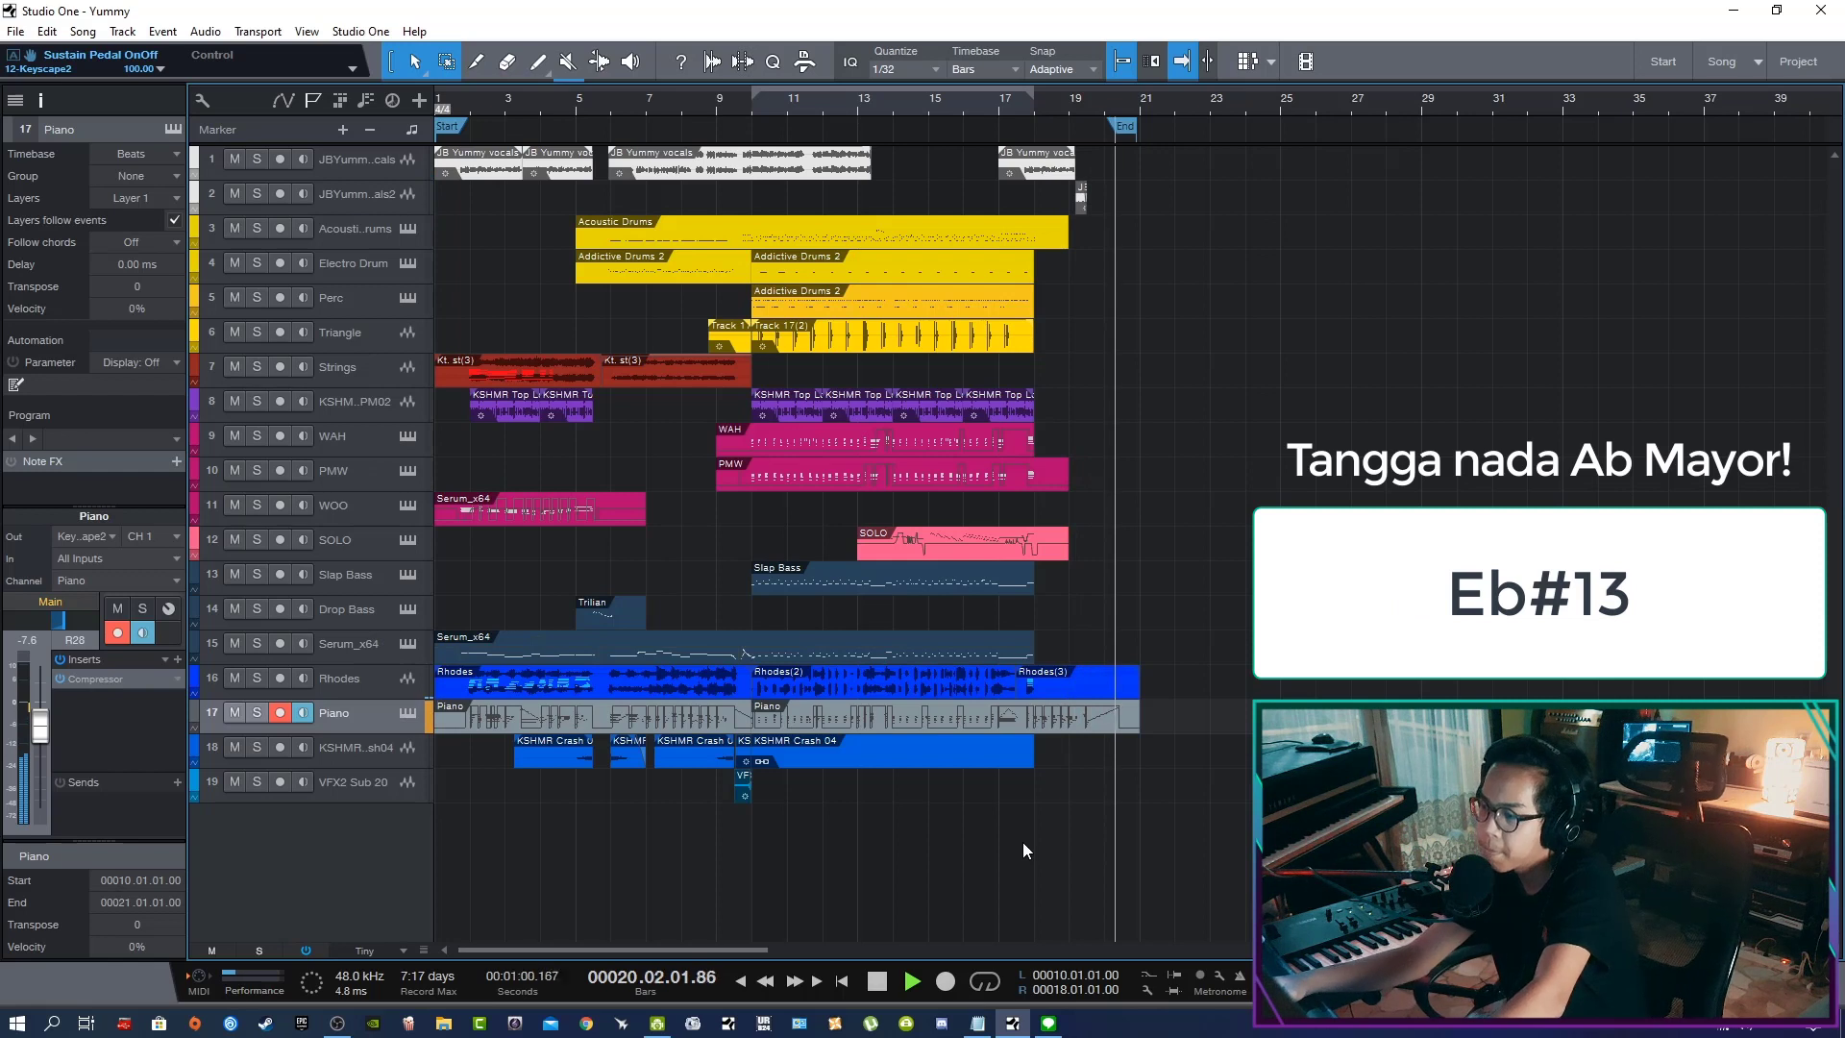
pyautogui.press('space')
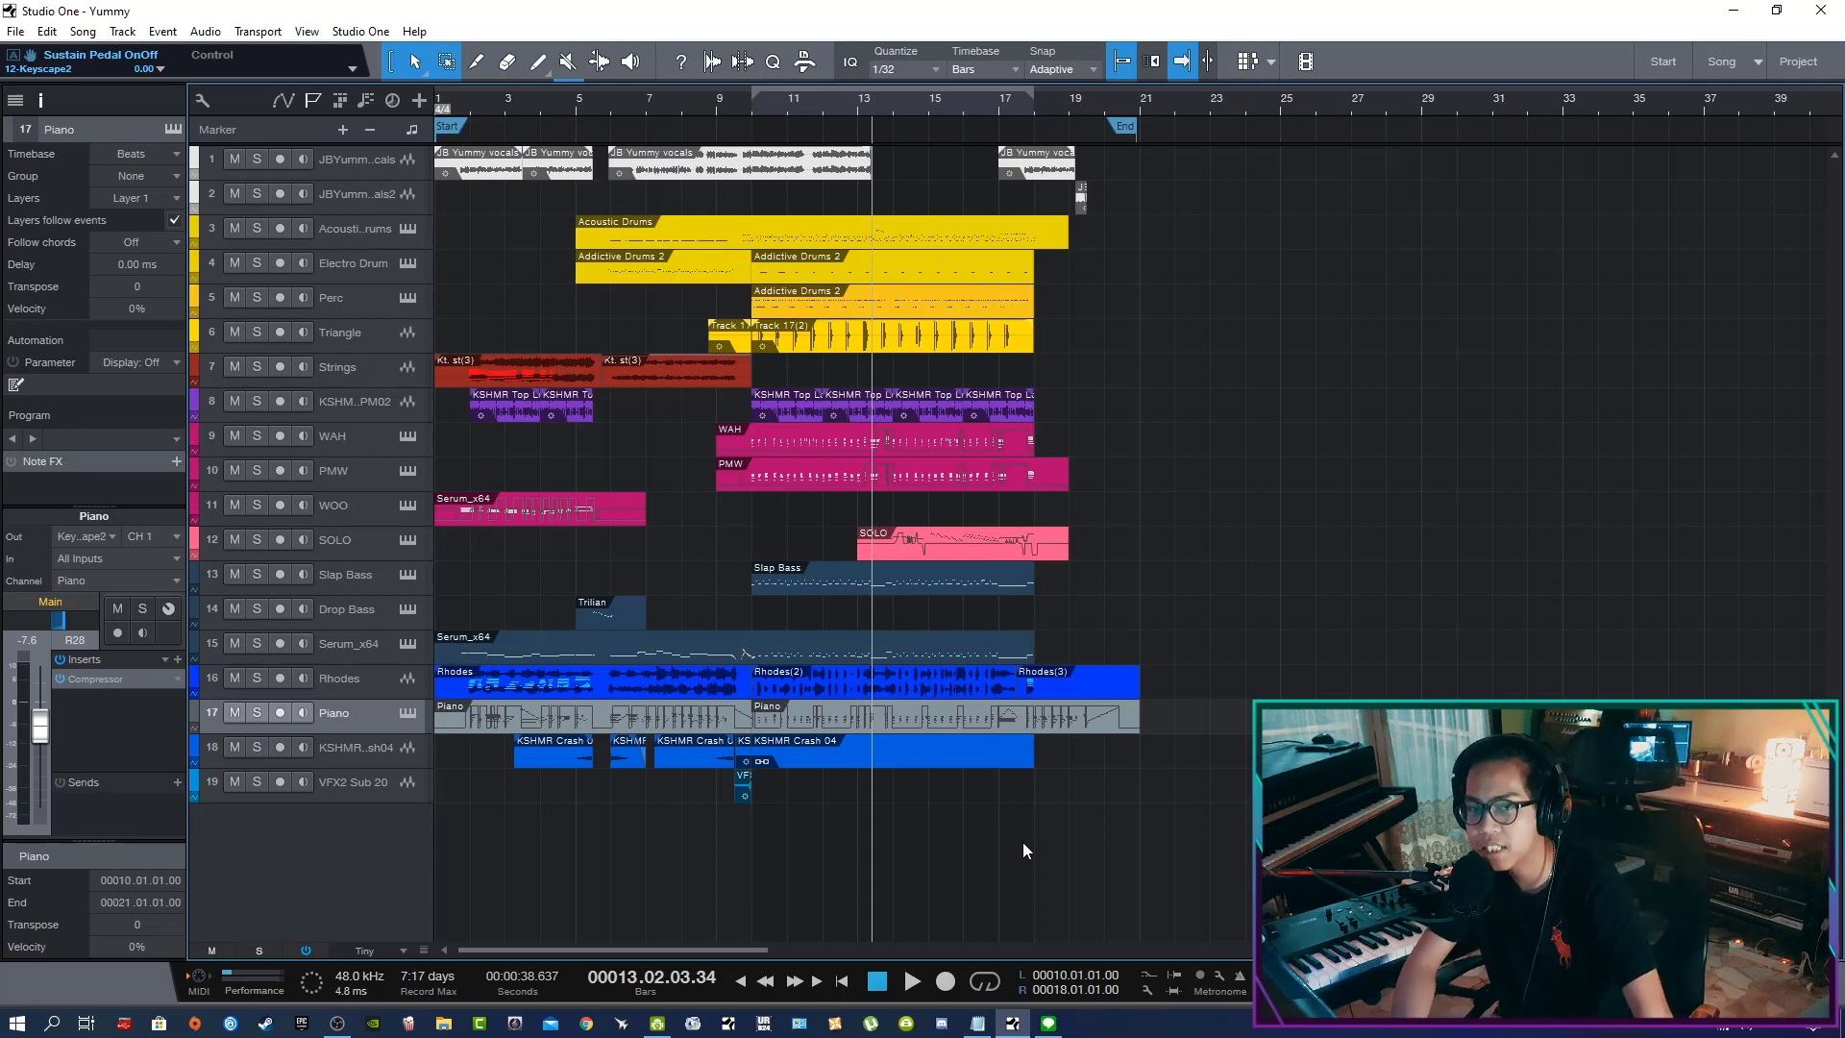
pyautogui.scroll(-2, 937, 853)
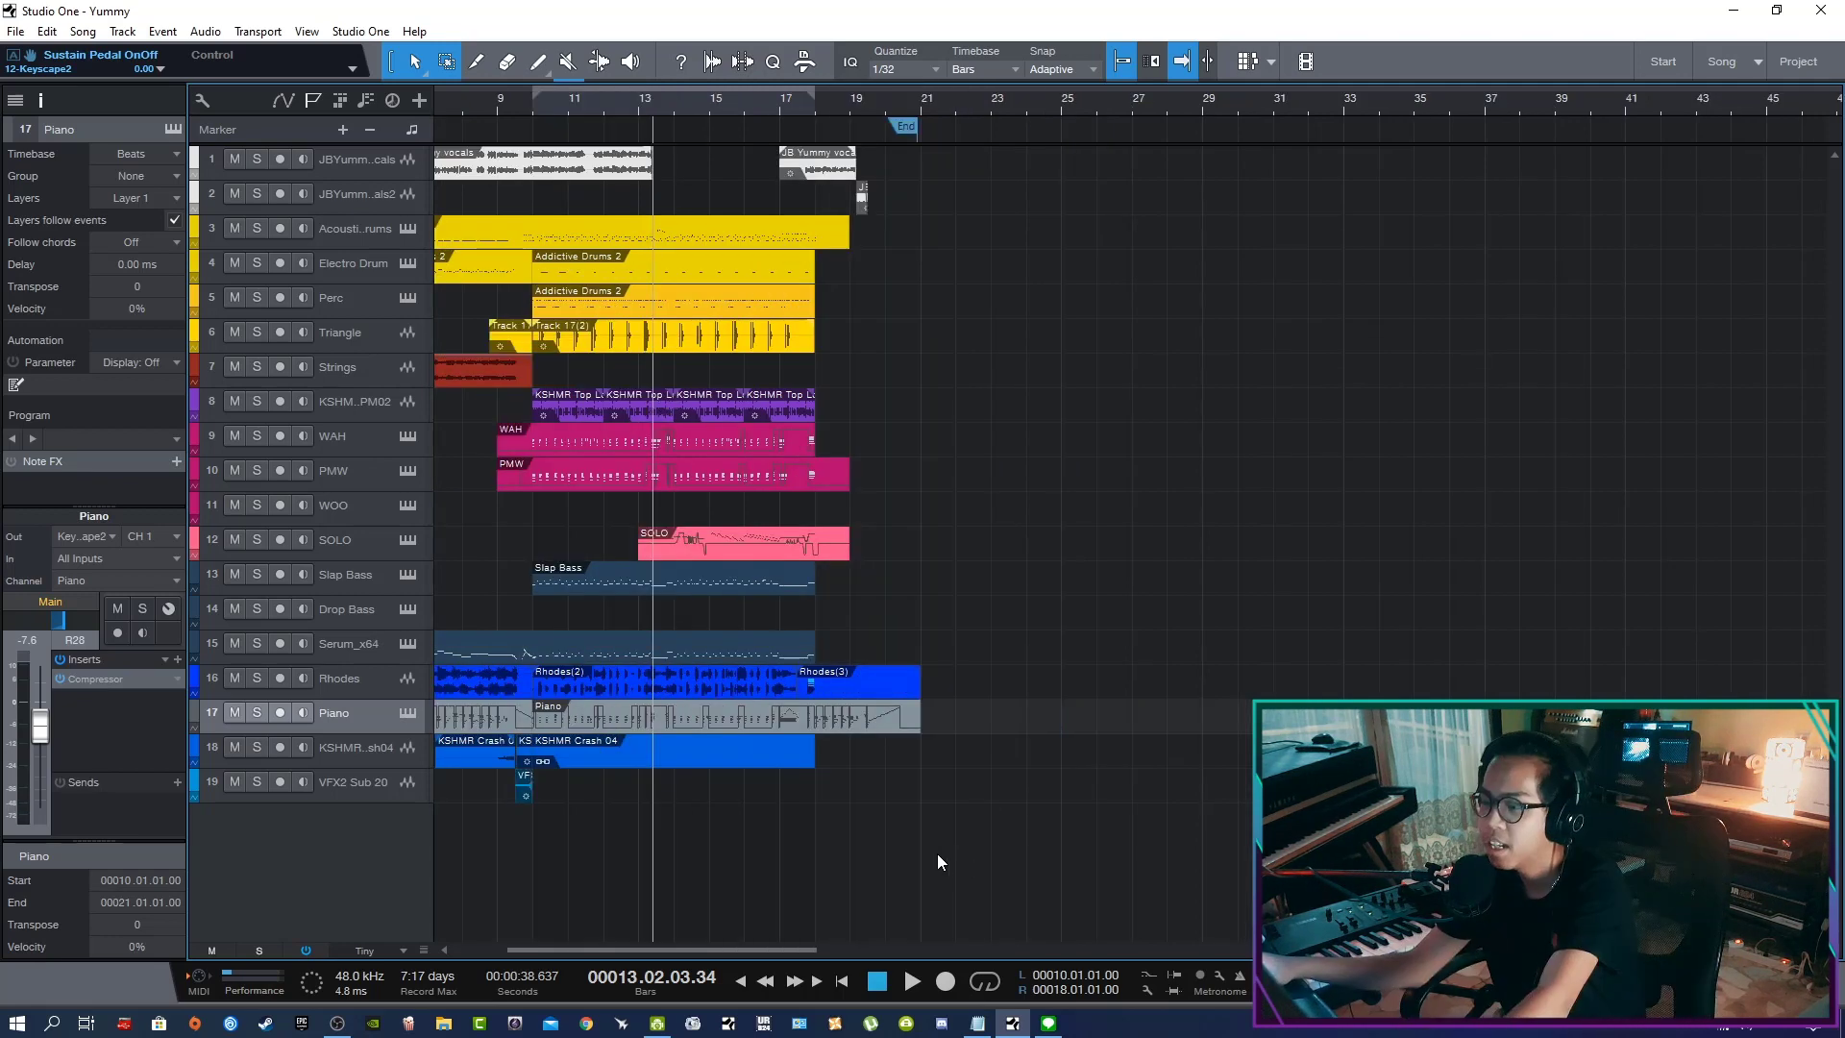
pyautogui.scroll(2, 820, 801)
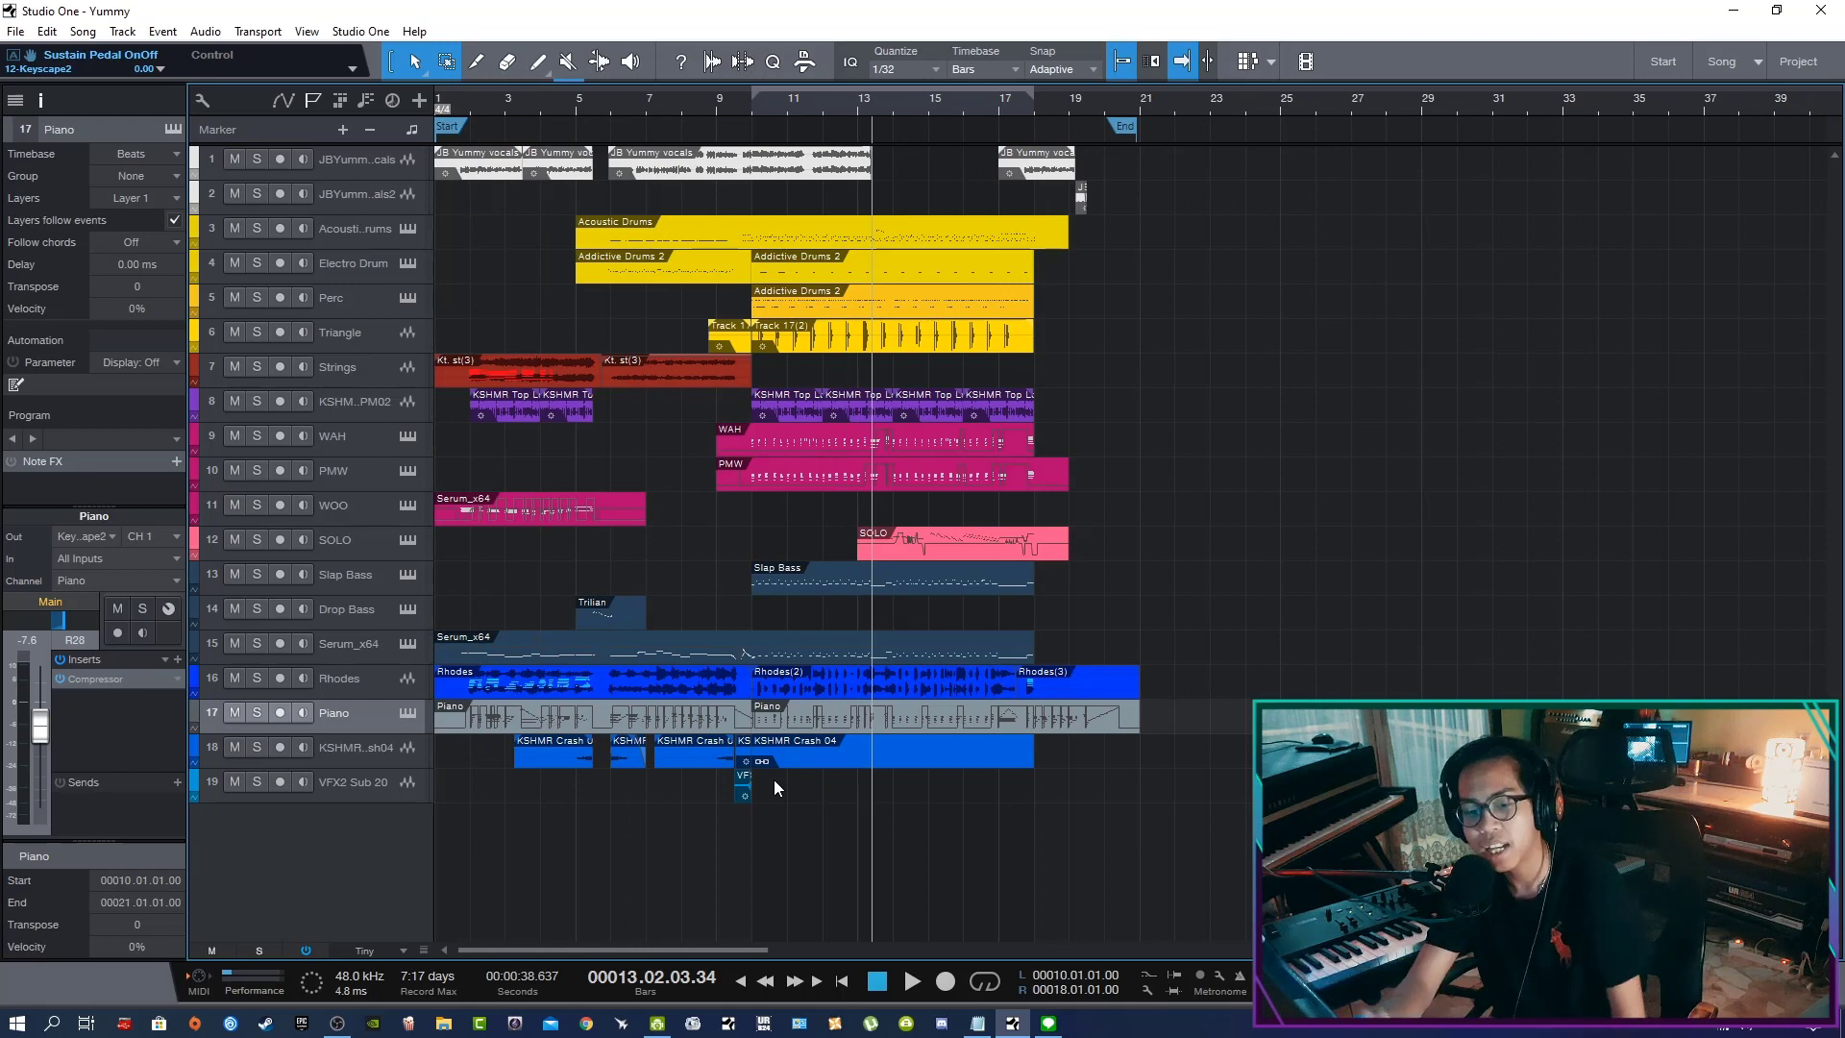